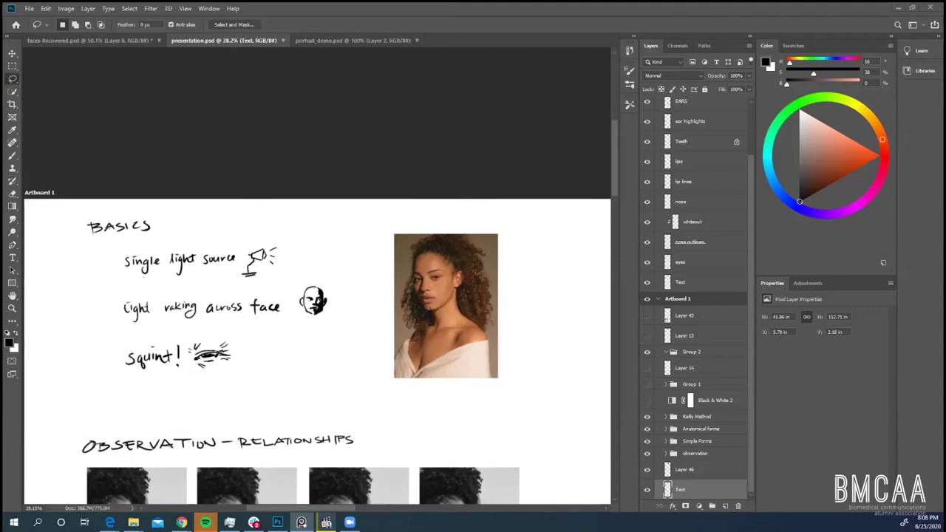
# - Set the foreground colour to a fully saturated blue with hue 222, saturation 100 and brightness 100
pyautogui.moveTo(821, 133); pyautogui.dragTo(813, 152)
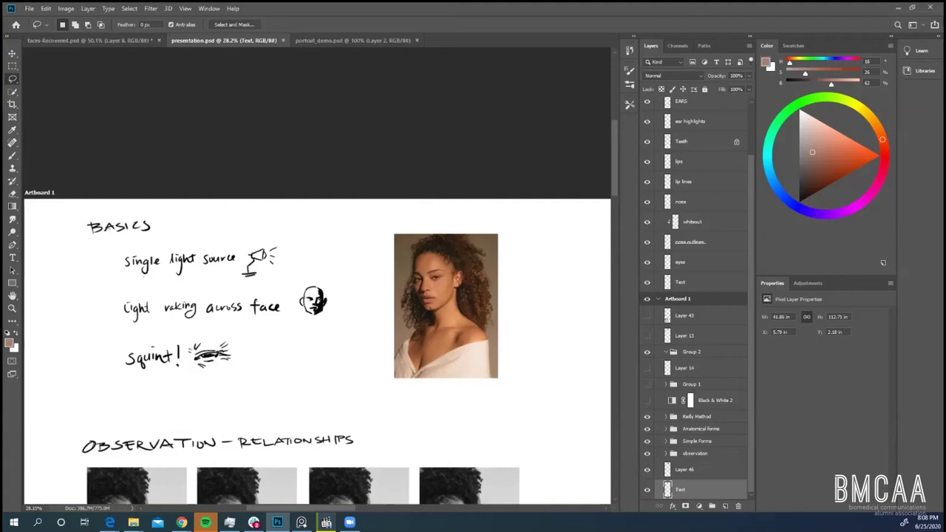
pyautogui.moveTo(788, 201); pyautogui.dragTo(782, 195)
pyautogui.moveTo(859, 164); pyautogui.dragTo(880, 155)
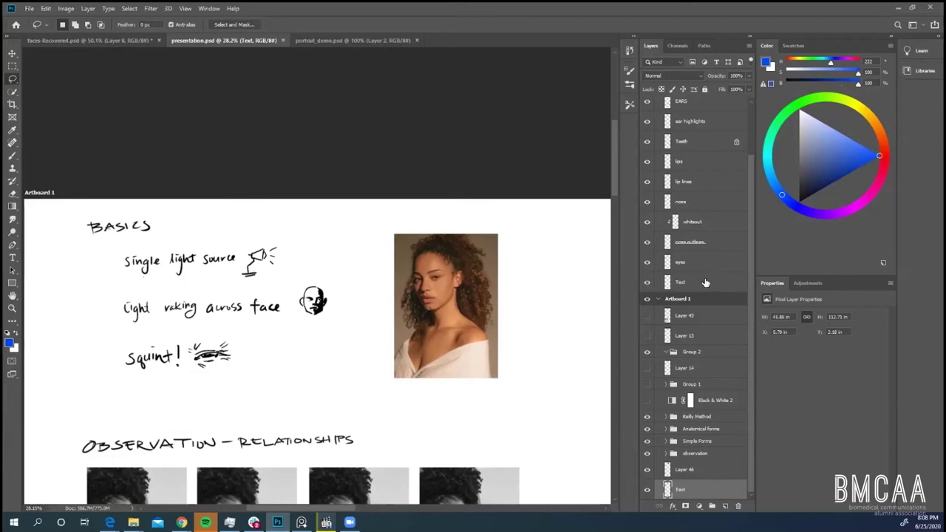
# - Examine the Basics notes on lighting and squinting together with the colour portrait photo on Artboard 1
pyautogui.scroll(-1, 518, 322)
pyautogui.scroll(1, 518, 322)
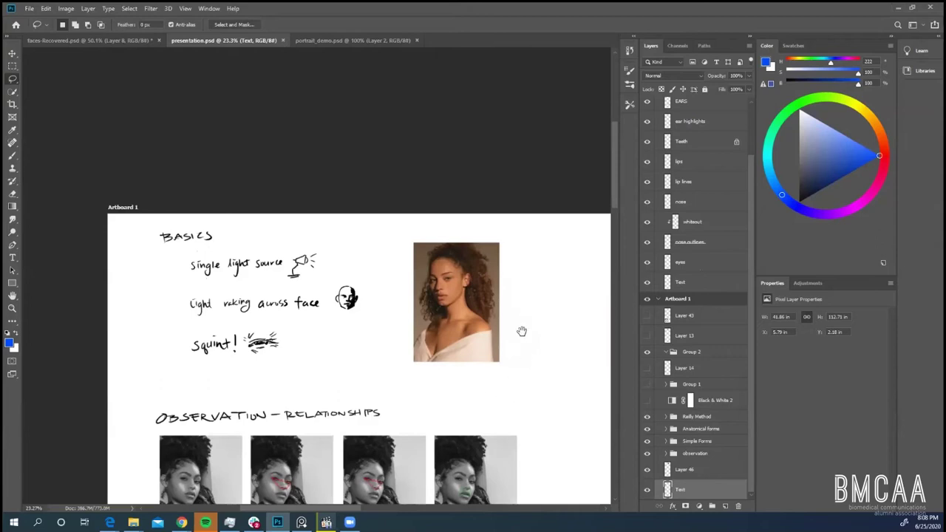
pyautogui.moveTo(522, 332); pyautogui.dragTo(495, 256)
pyautogui.click(11, 53)
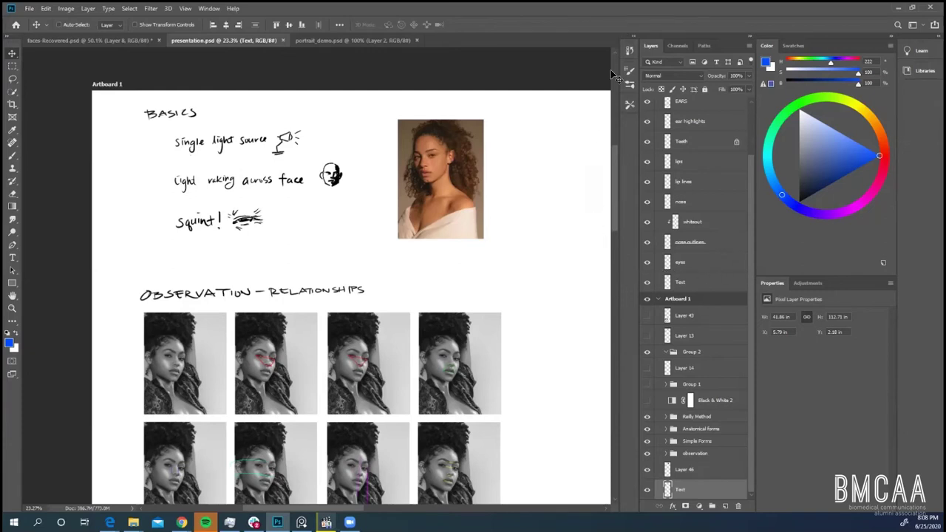
pyautogui.scroll(3, 613, 178)
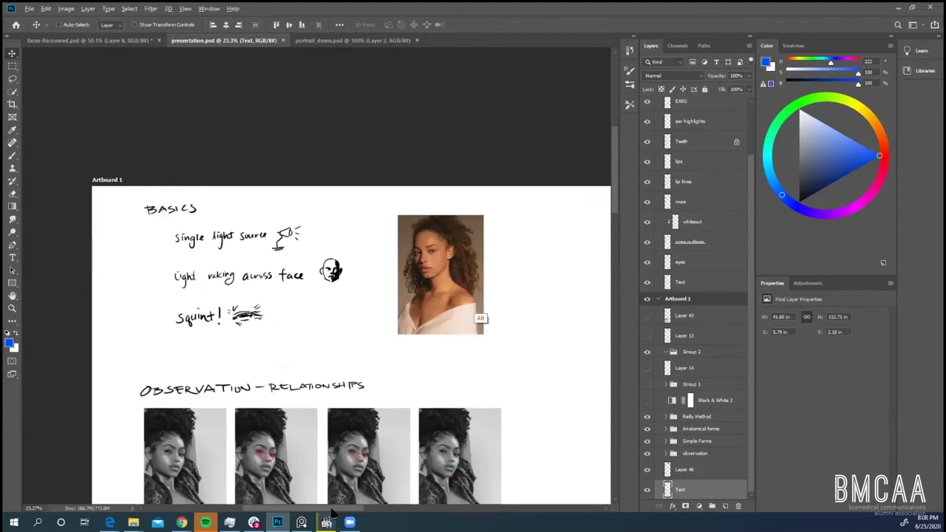
pyautogui.scroll(3, 240, 291)
pyautogui.moveTo(320, 509); pyautogui.dragTo(319, 508)
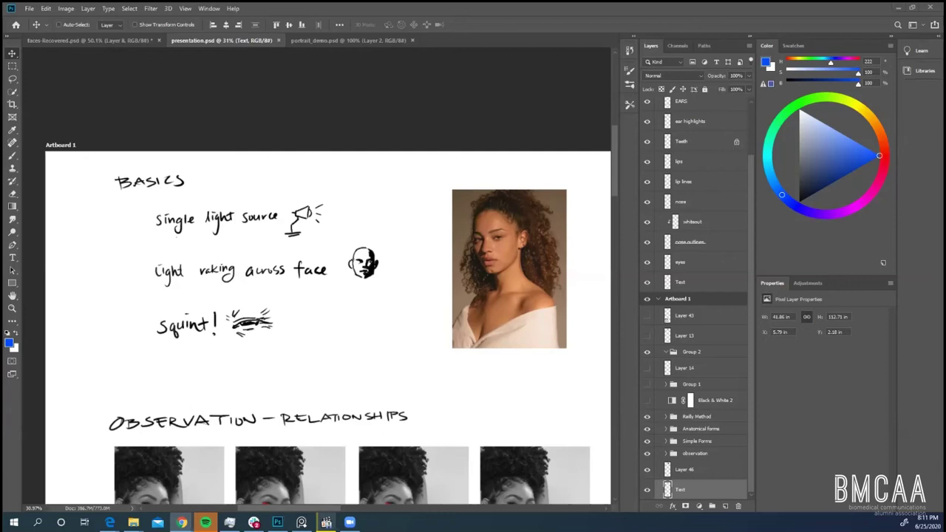
pyautogui.click(617, 180)
pyautogui.scroll(-1, 616, 179)
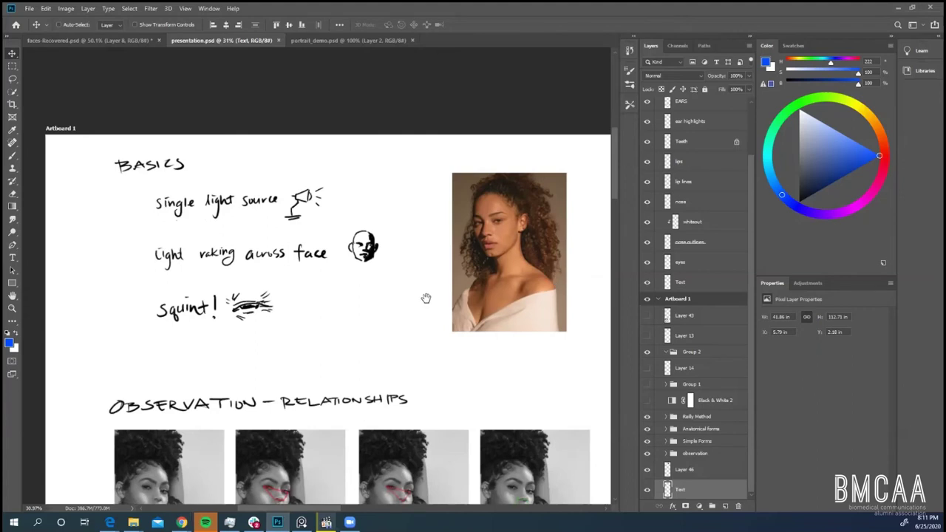
pyautogui.moveTo(427, 298); pyautogui.dragTo(400, 279)
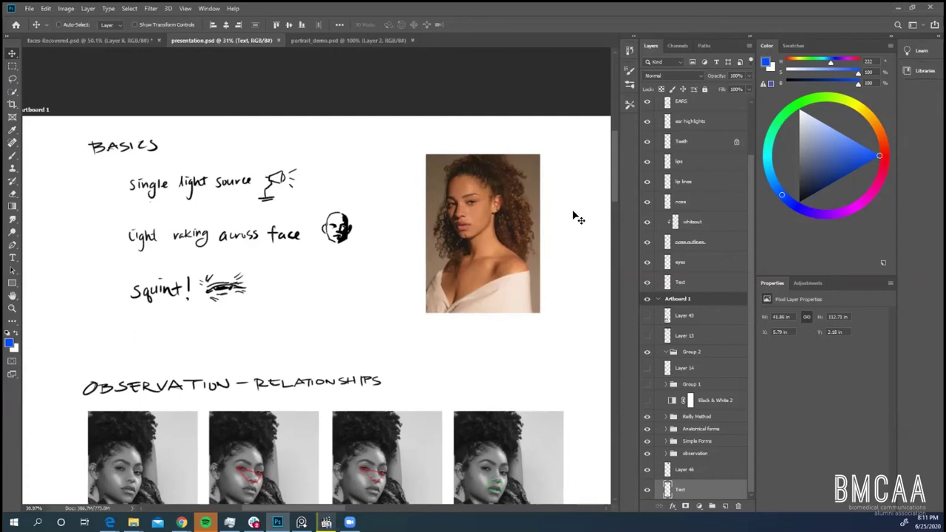
pyautogui.moveTo(524, 290); pyautogui.dragTo(526, 283)
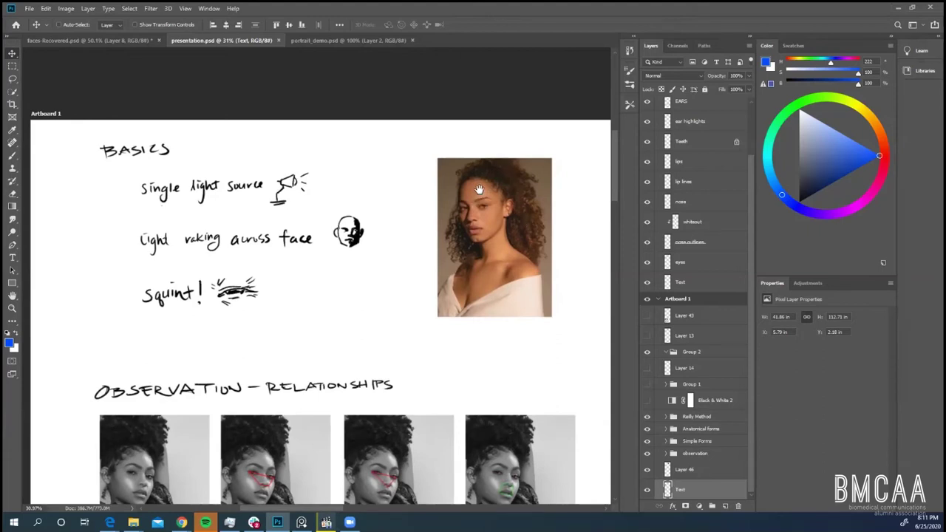
pyautogui.moveTo(479, 190); pyautogui.dragTo(479, 210)
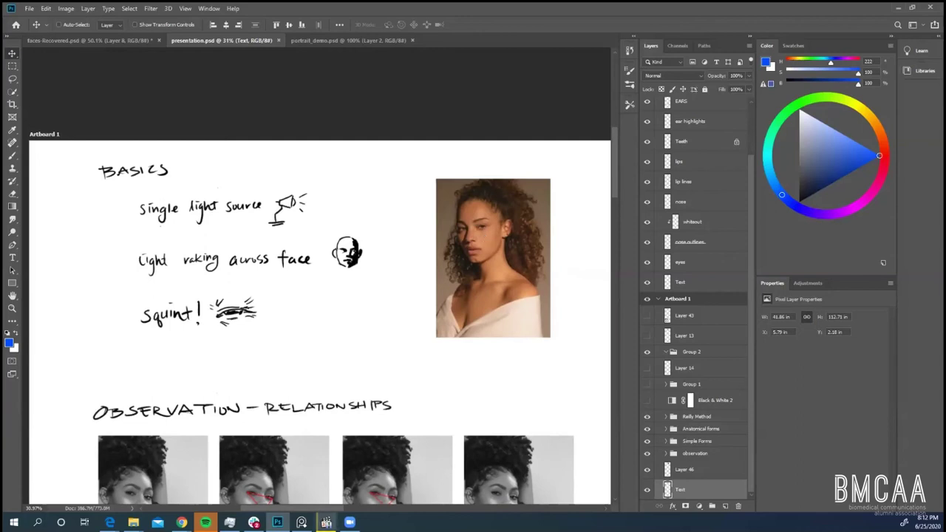
pyautogui.moveTo(110, 523)
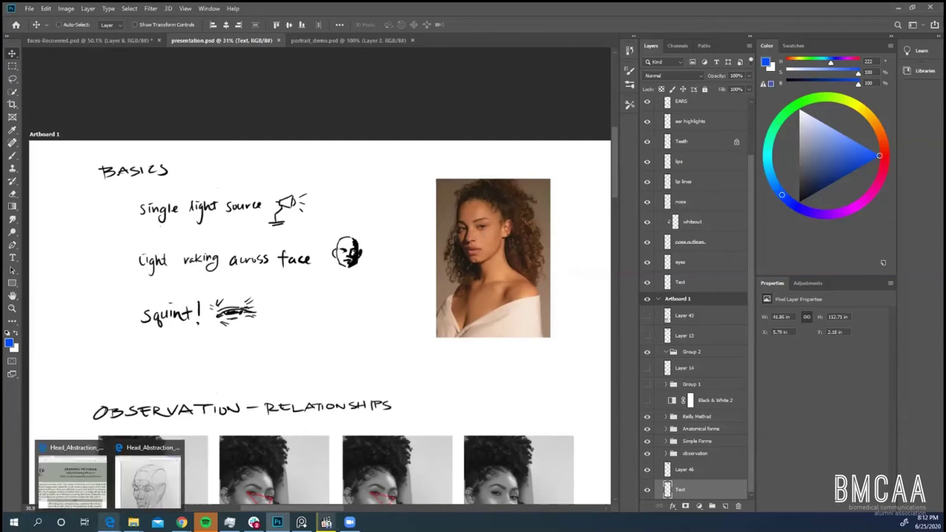
pyautogui.scroll(2, 613, 169)
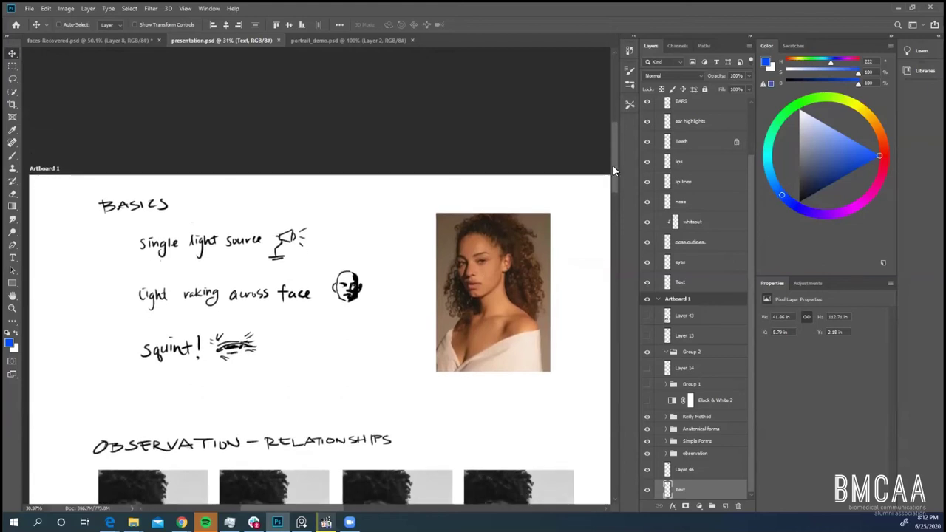
pyautogui.moveTo(614, 163); pyautogui.dragTo(614, 171)
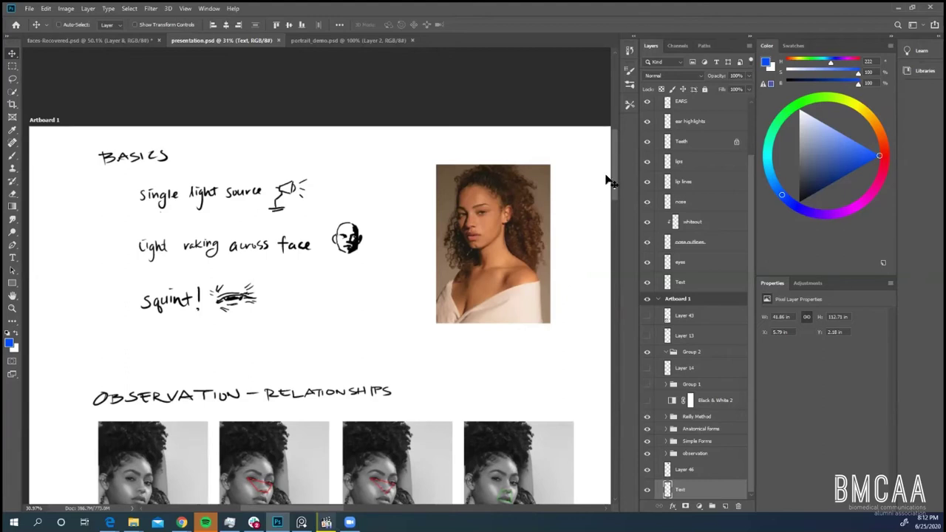
pyautogui.moveTo(613, 178); pyautogui.dragTo(613, 169)
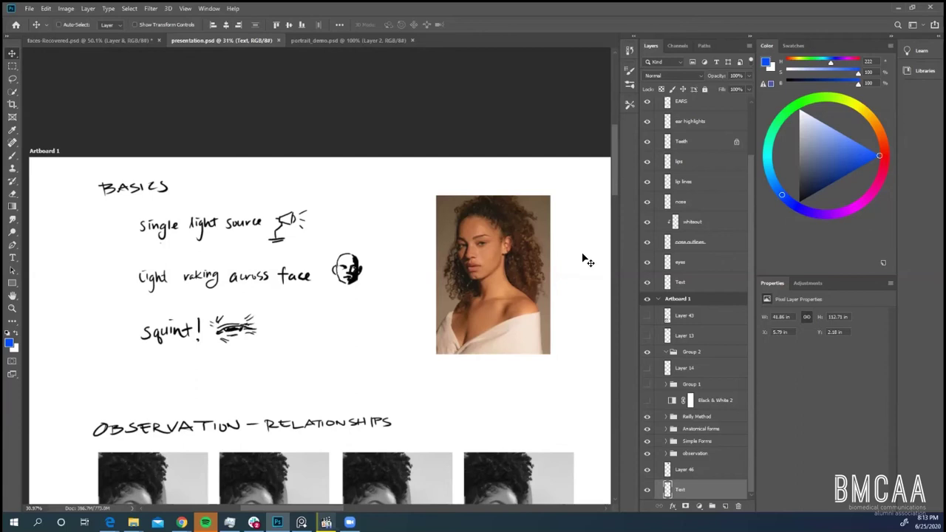
# - Switch to the Brush tool and add a new layer directly above Layer 43 in Artboard 1
pyautogui.press('b')
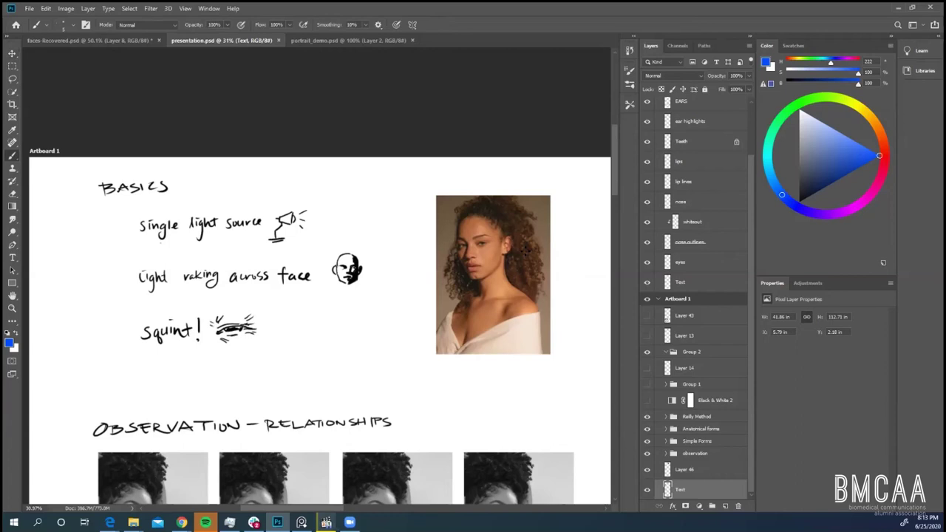
pyautogui.scroll(2, 525, 246)
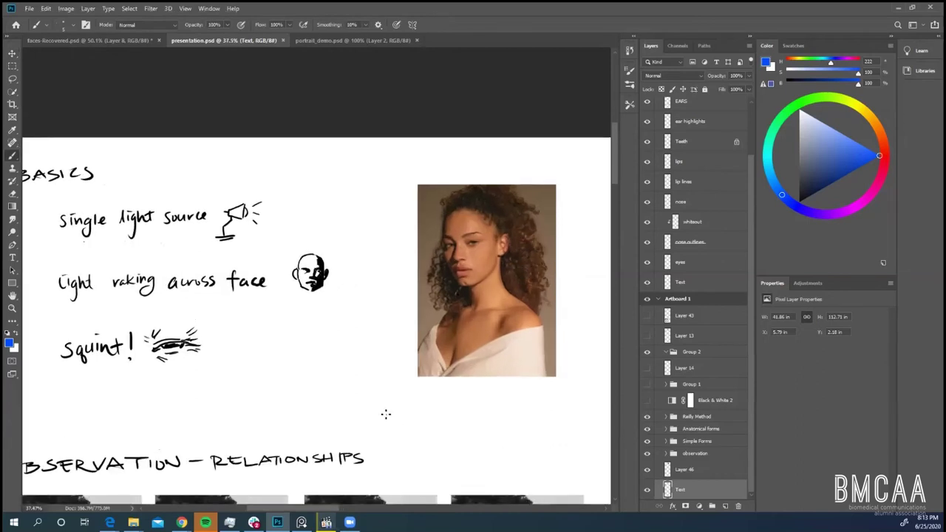
pyautogui.moveTo(751, 379); pyautogui.dragTo(755, 322)
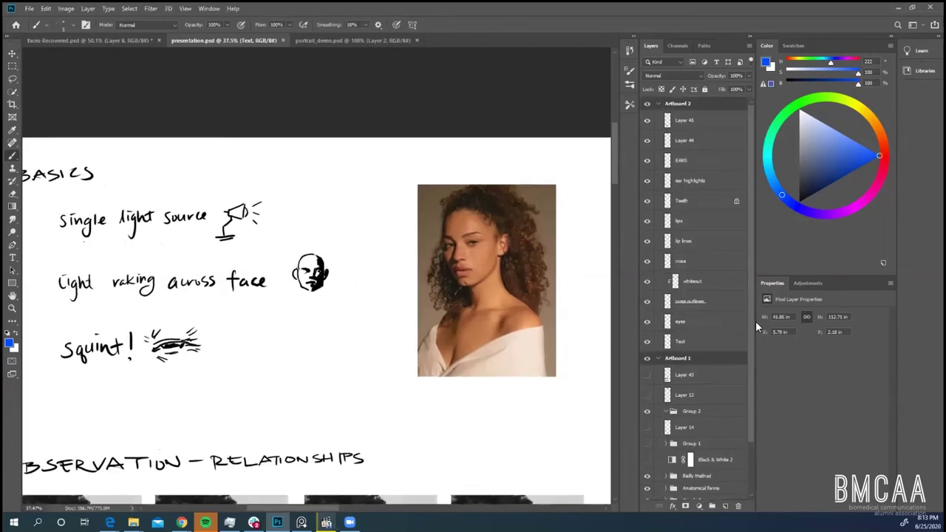
pyautogui.click(708, 380)
pyautogui.hotkey('ctrl', 'shift', 'n')
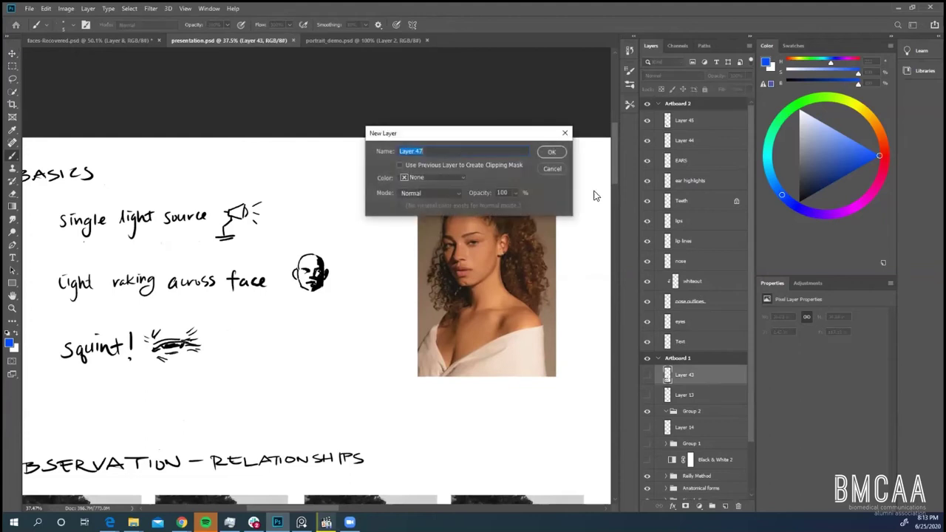
pyautogui.click(553, 152)
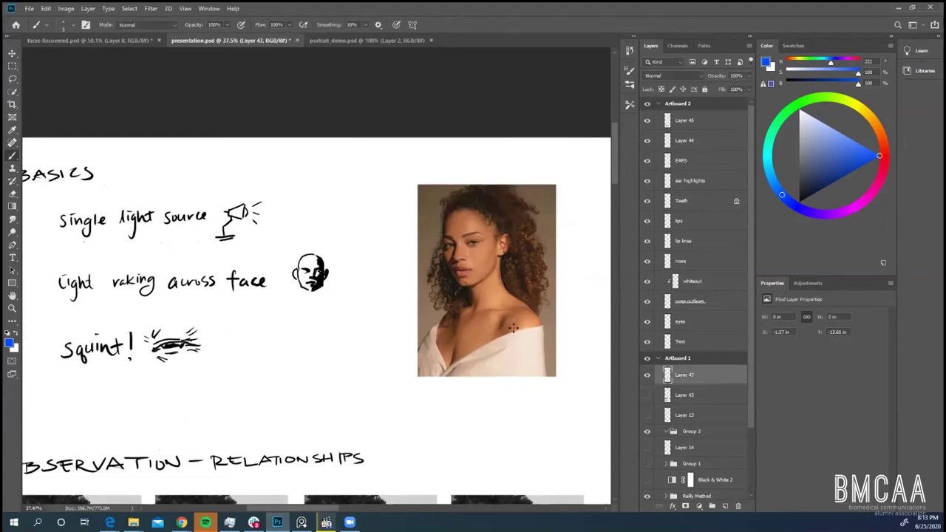
# - Sketch a simple blue face outline with brow, nose and mouth lines in the blank area beside the colour portrait
pyautogui.scroll(3, 496, 281)
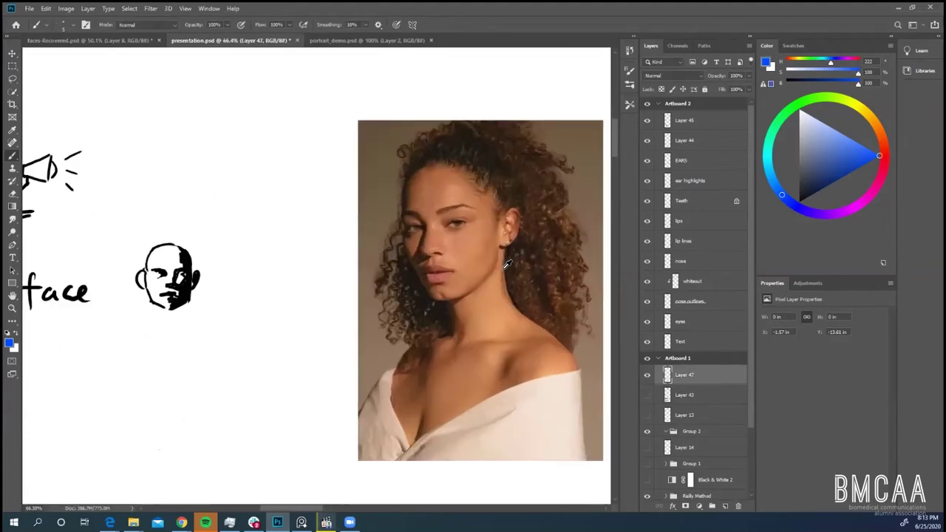
pyautogui.scroll(1, 508, 264)
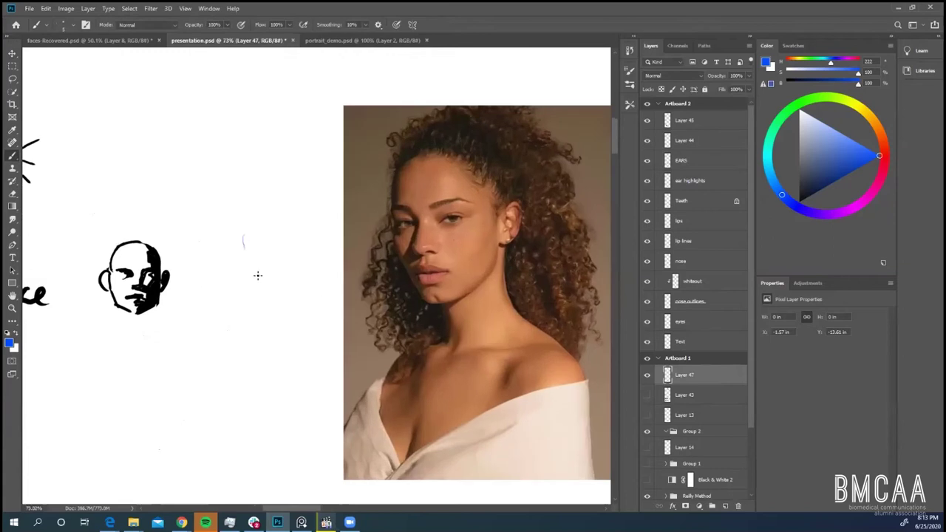
pyautogui.moveTo(258, 276); pyautogui.dragTo(259, 292)
pyautogui.hotkey('ctrl', 'z')
pyautogui.moveTo(227, 182); pyautogui.dragTo(250, 297)
pyautogui.moveTo(229, 202)
pyautogui.mouseDown()
pyautogui.moveTo(303, 141)
pyautogui.moveTo(329, 221)
pyautogui.mouseUp()
pyautogui.moveTo(254, 301); pyautogui.dragTo(310, 286)
pyautogui.moveTo(227, 188)
pyautogui.mouseDown()
pyautogui.moveTo(256, 212)
pyautogui.moveTo(254, 236)
pyautogui.mouseUp()
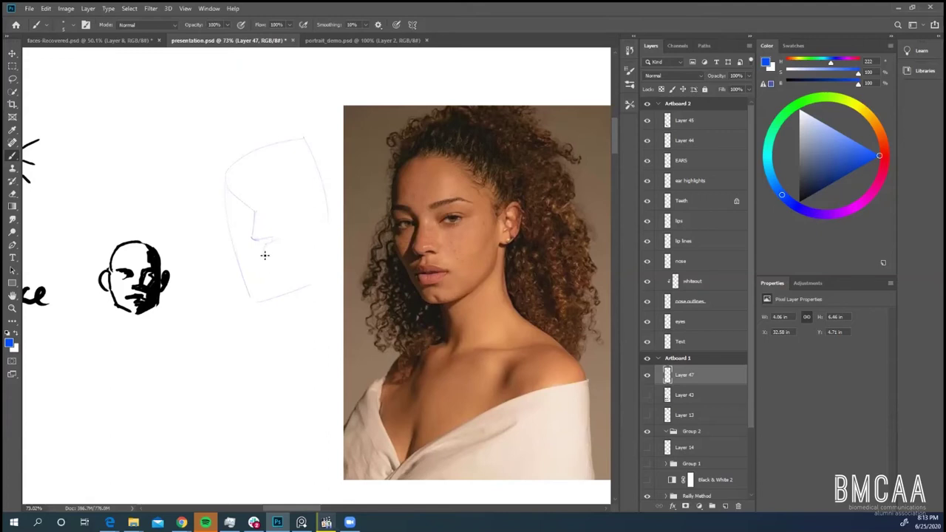
pyautogui.moveTo(262, 253); pyautogui.dragTo(288, 258)
pyautogui.moveTo(284, 281)
pyautogui.mouseDown()
pyautogui.moveTo(257, 282)
pyautogui.moveTo(284, 282)
pyautogui.moveTo(274, 282)
pyautogui.mouseUp()
# - Erase the blue face sketch beside the colour portrait and return to the Brush tool
pyautogui.scroll(-3, 488, 295)
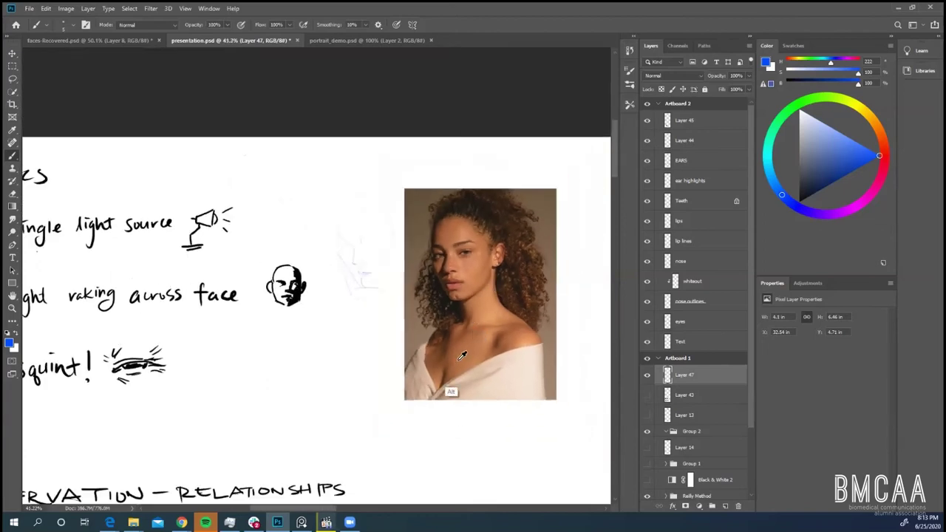
pyautogui.moveTo(324, 508); pyautogui.dragTo(307, 504)
pyautogui.press('e')
pyautogui.moveTo(470, 242); pyautogui.dragTo(465, 292)
pyautogui.press('b')
pyautogui.moveTo(236, 424); pyautogui.dragTo(269, 408)
pyautogui.hotkey('ctrl', 'z')
# - Examine the two rows of annotated portrait photos in the Observation – Relationships section
pyautogui.moveTo(612, 159); pyautogui.dragTo(614, 173)
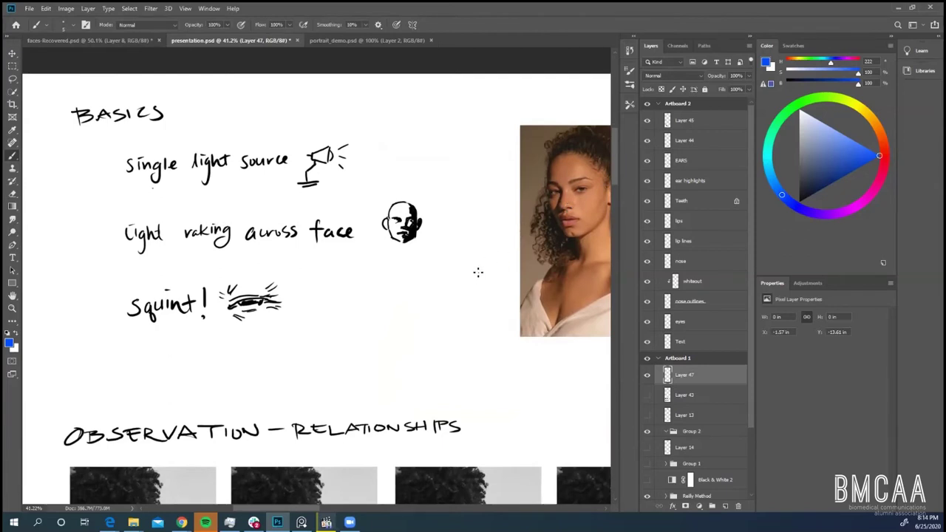
pyautogui.scroll(-2, 613, 177)
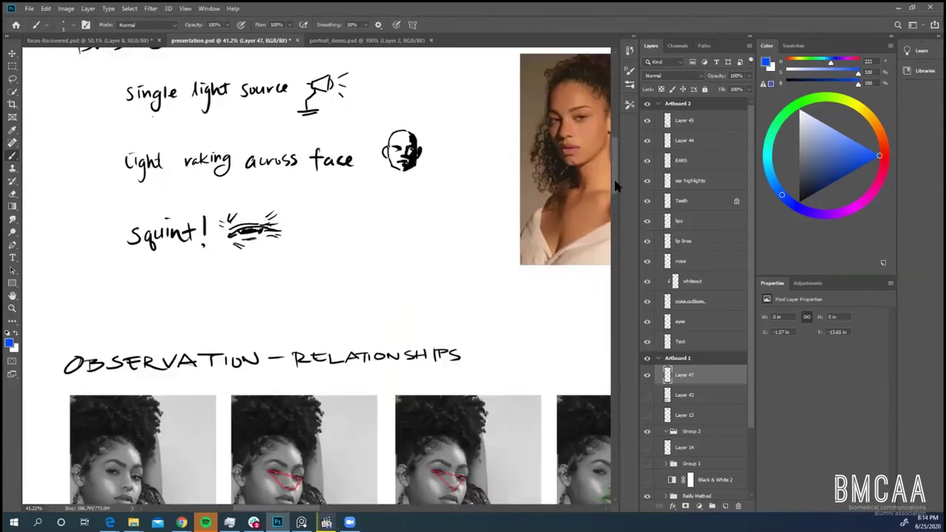
pyautogui.scroll(1, 614, 175)
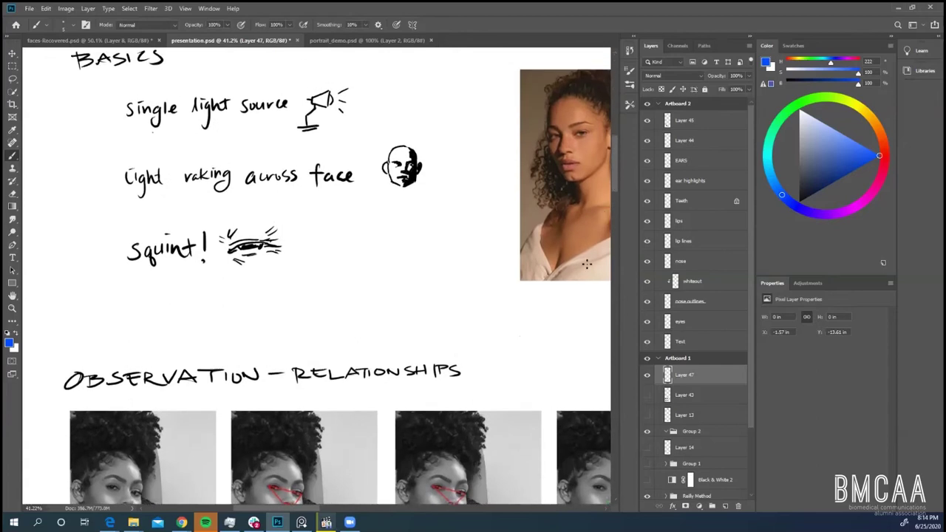
pyautogui.scroll(-1, 541, 327)
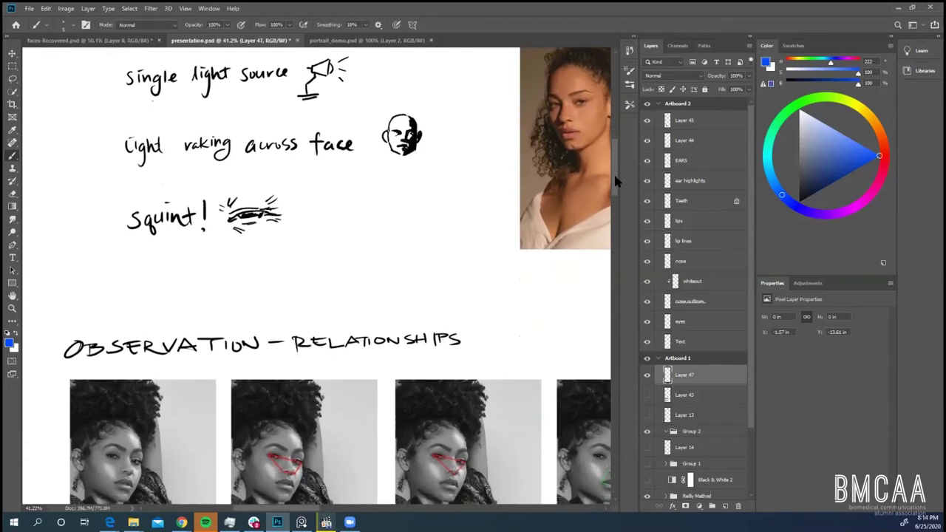
pyautogui.scroll(-2, 615, 178)
pyautogui.scroll(-3, 616, 210)
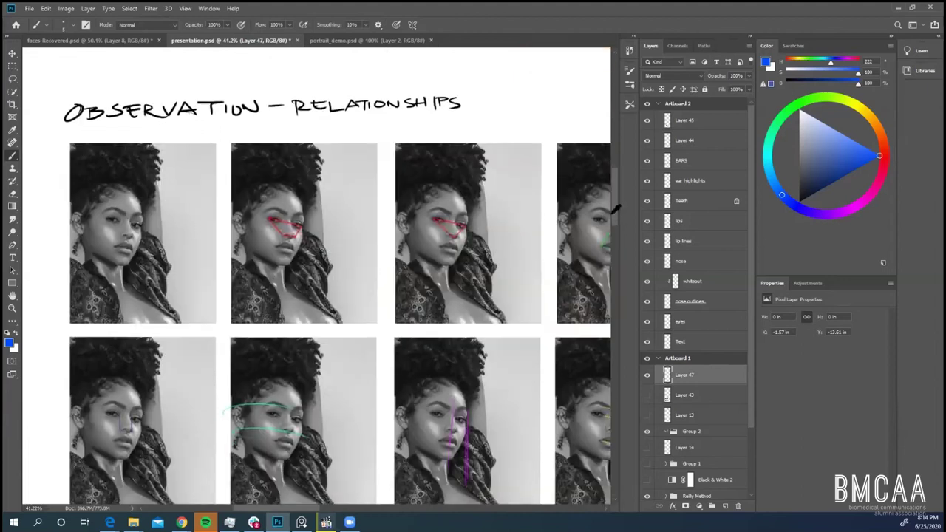
pyautogui.scroll(-2, 488, 318)
pyautogui.moveTo(310, 510); pyautogui.dragTo(324, 483)
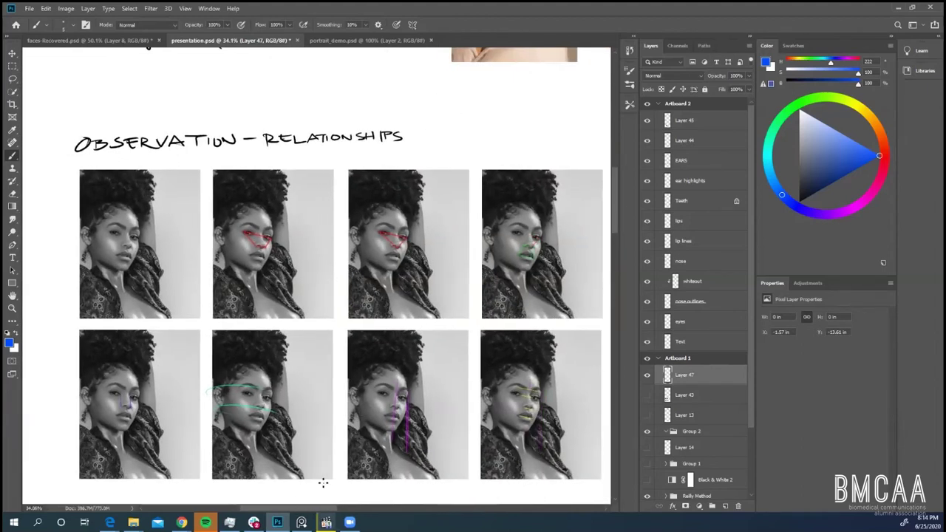
pyautogui.scroll(-2, 612, 215)
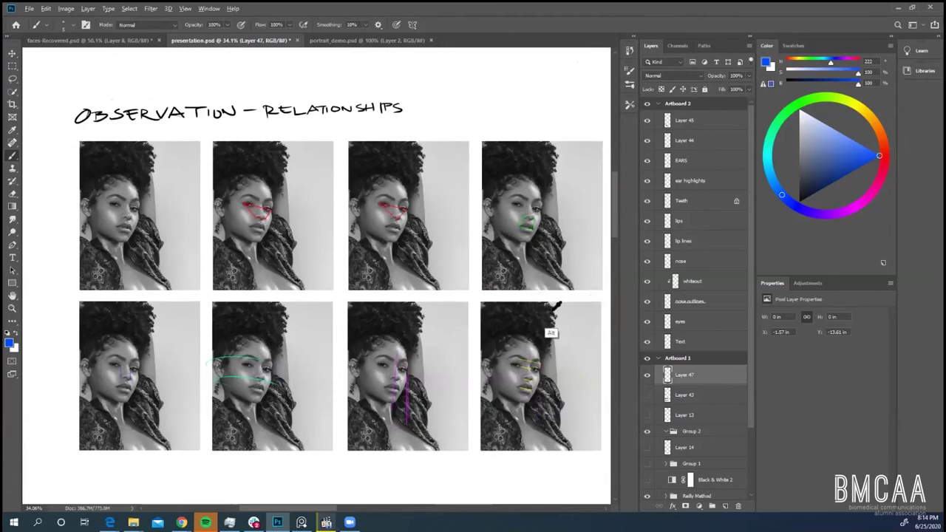
pyautogui.scroll(1, 553, 329)
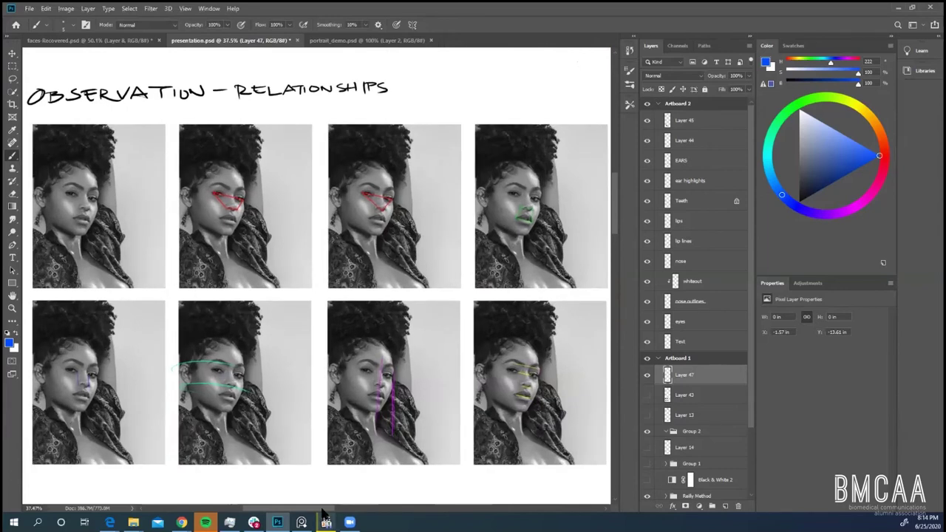
pyautogui.hscroll(-2, 319, 496)
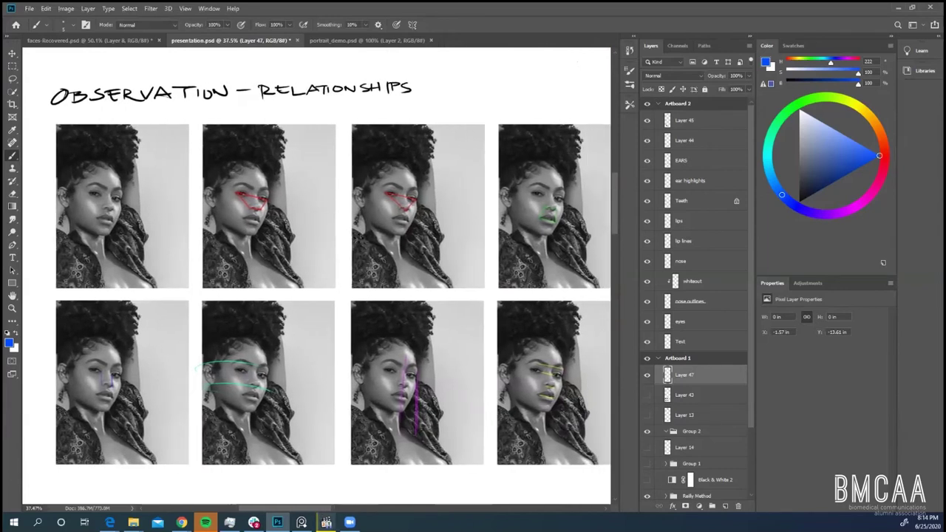
# - Circle the faces in the second and third upper-row photos in bright green (H 120, S 100, B 100) with a size 30 brush
pyautogui.moveTo(317, 211); pyautogui.dragTo(294, 230)
pyautogui.hotkey('ctrl', 'z')
pyautogui.click(818, 120)
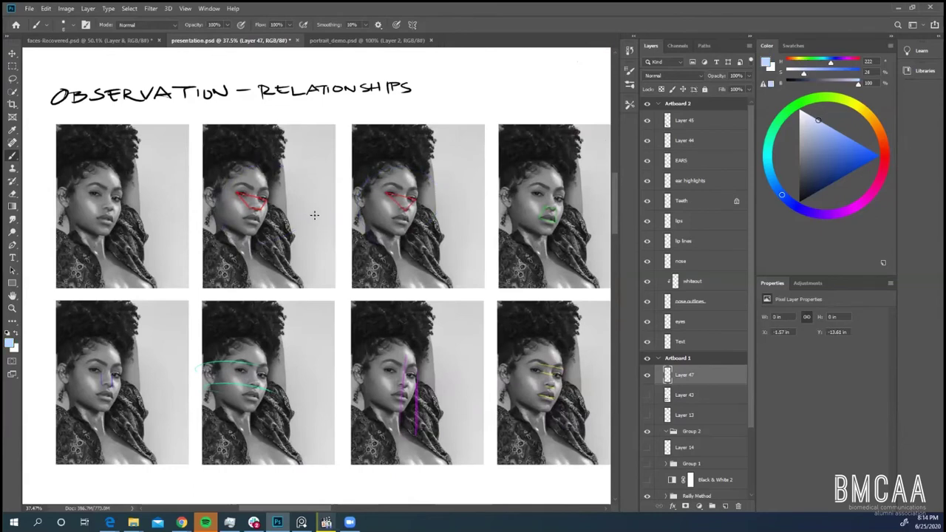
pyautogui.press(']')
pyautogui.press(']')
pyautogui.press(']')
pyautogui.press(']')
pyautogui.click(878, 155)
pyautogui.click(798, 105)
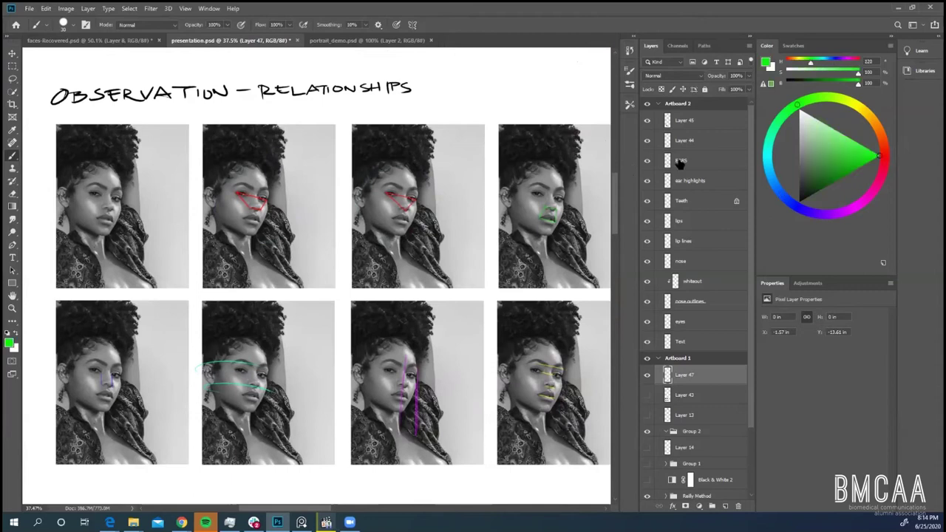
pyautogui.moveTo(244, 159); pyautogui.dragTo(285, 229)
pyautogui.moveTo(403, 252)
pyautogui.mouseDown()
pyautogui.moveTo(360, 216)
pyautogui.moveTo(396, 250)
pyautogui.mouseUp()
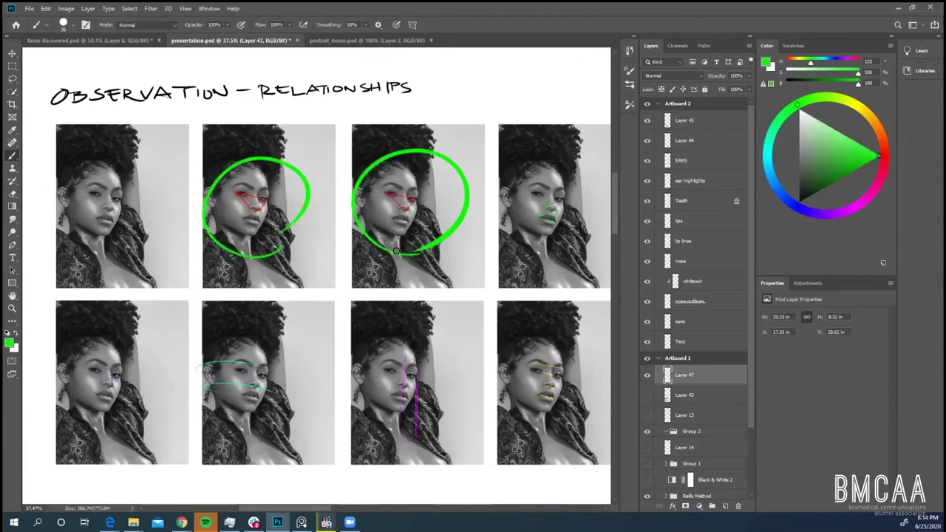
# - Undo the green face circles, and temporarily trace the eye-to-nose triangles in green on the second and third upper-row photos
pyautogui.hotkey('ctrl', 'z')
pyautogui.hotkey('ctrl', 'z')
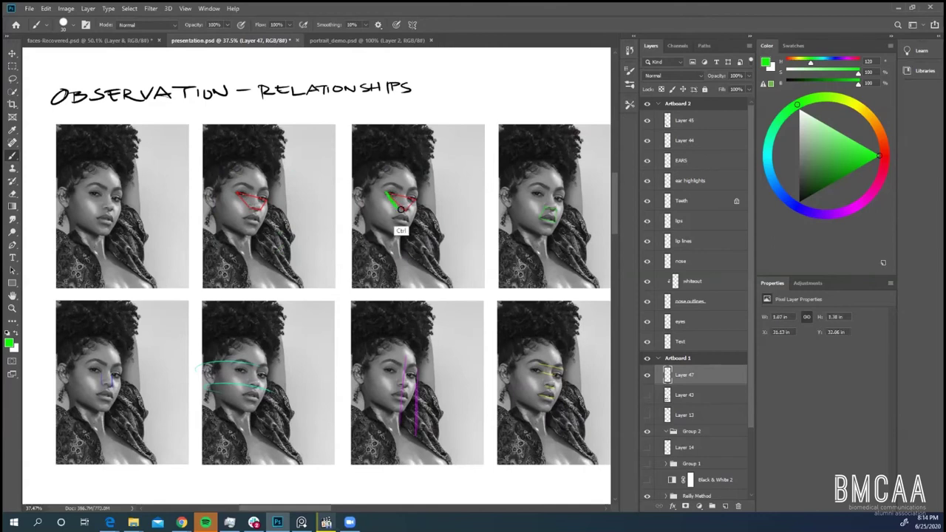
pyautogui.moveTo(384, 196); pyautogui.dragTo(411, 207)
pyautogui.hotkey('ctrl', 'z')
pyautogui.moveTo(238, 192); pyautogui.dragTo(263, 204)
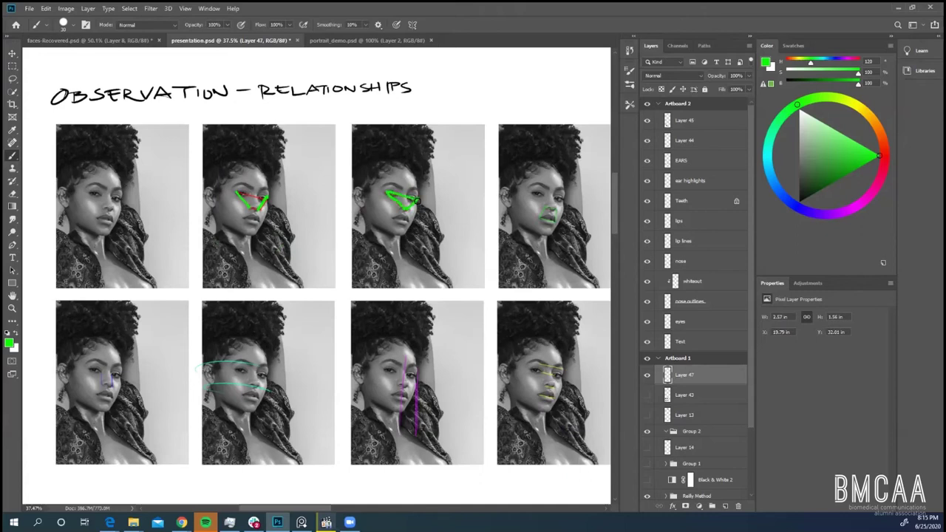
pyautogui.hotkey('ctrl', 'z')
pyautogui.hotkey('ctrl', 'z')
pyautogui.hotkey('ctrl', 'z')
# - Briefly mark the nose-to-mouth relationship in green on the fourth upper-row photo, undoing each mark
pyautogui.moveTo(524, 202); pyautogui.dragTo(556, 234)
pyautogui.hotkey('ctrl', 'z')
pyautogui.moveTo(556, 210); pyautogui.dragTo(556, 224)
pyautogui.hotkey('ctrl', 'z')
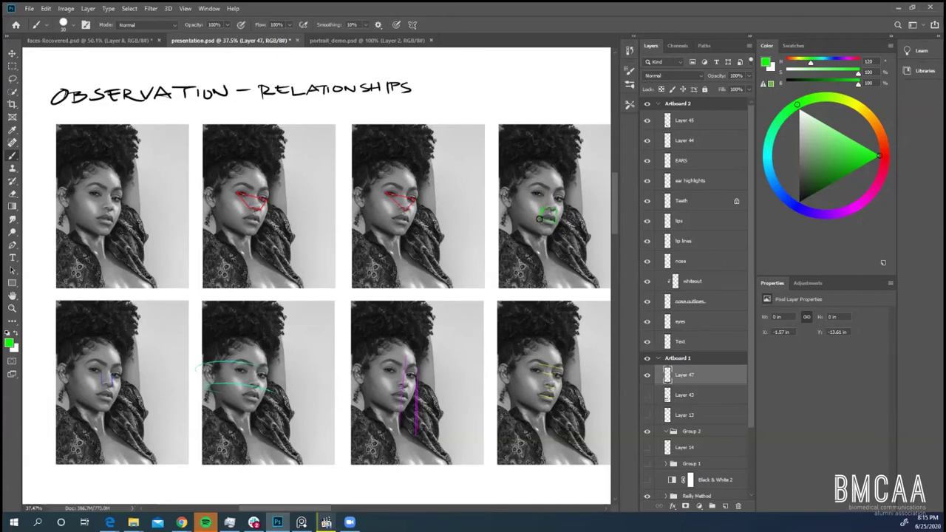
pyautogui.moveTo(555, 209); pyautogui.dragTo(555, 224)
pyautogui.hotkey('ctrl', 'z')
# - Draw trial green strokes from the inner eye corner down beside the nose in the first lower-row photo, undoing each one
pyautogui.scroll(4, 116, 439)
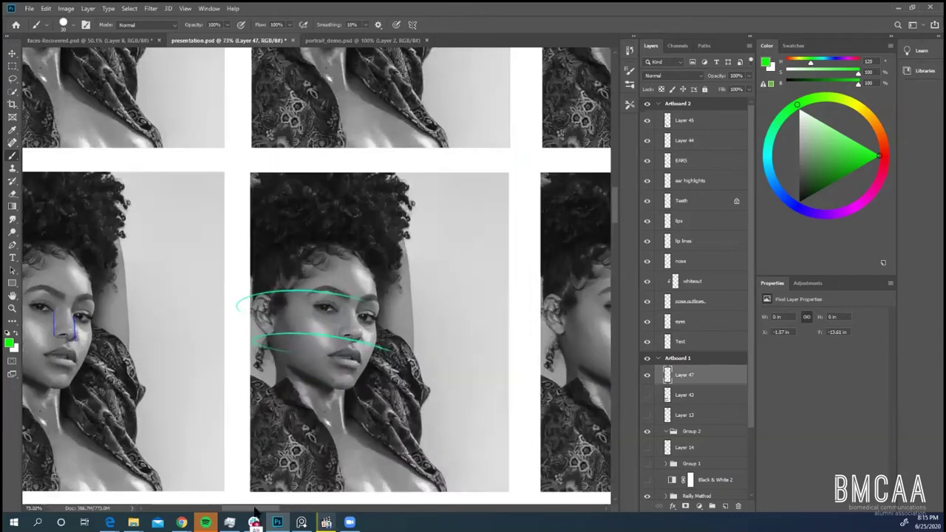
pyautogui.moveTo(255, 511); pyautogui.dragTo(245, 512)
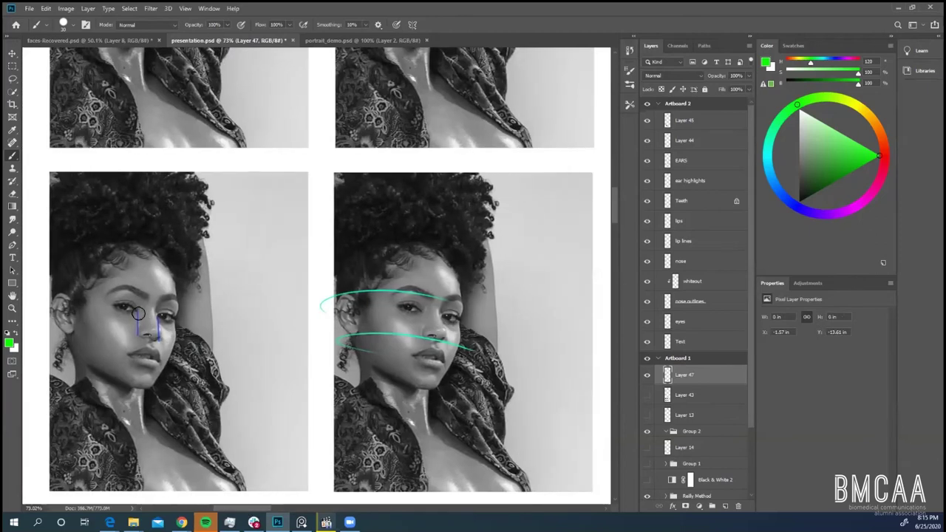
pyautogui.moveTo(138, 310); pyautogui.dragTo(138, 335)
pyautogui.hotkey('ctrl', 'z')
pyautogui.hotkey('ctrl', 'z')
pyautogui.press('v')
pyautogui.hotkey('ctrl', 'z')
pyautogui.moveTo(132, 300)
pyautogui.mouseDown()
pyautogui.moveTo(151, 332)
pyautogui.moveTo(162, 318)
pyautogui.mouseUp()
pyautogui.hotkey('ctrl', 'z')
pyautogui.hotkey('ctrl', 'z')
pyautogui.moveTo(138, 312); pyautogui.dragTo(139, 330)
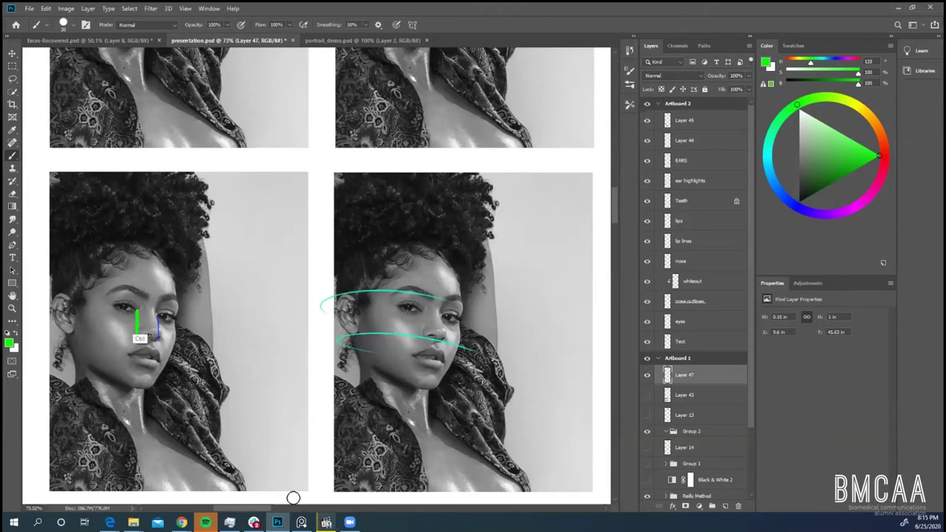
pyautogui.hotkey('ctrl', 'z')
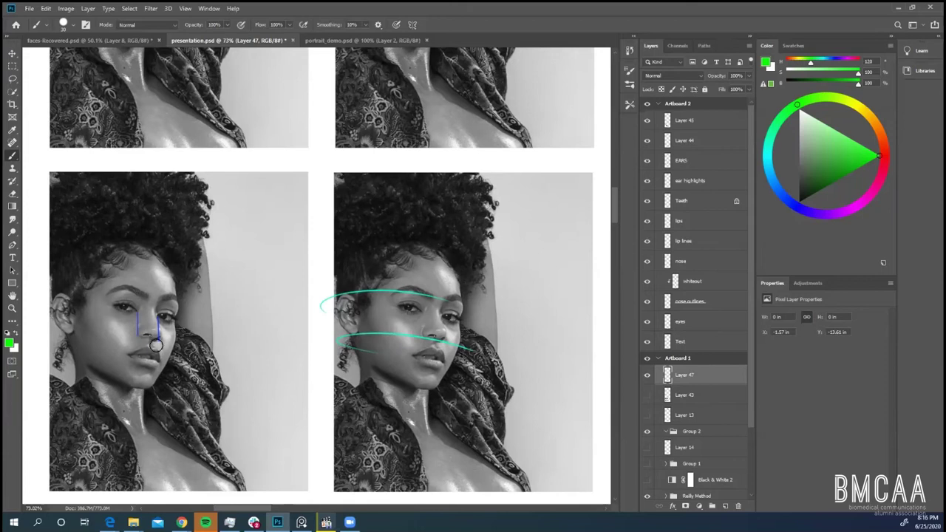
# - Outline the eye-to-nose triangle in green on the first lower-row photo, and undo the strokes
pyautogui.moveTo(115, 304)
pyautogui.mouseDown()
pyautogui.moveTo(150, 339)
pyautogui.moveTo(142, 337)
pyautogui.moveTo(158, 341)
pyautogui.moveTo(117, 306)
pyautogui.moveTo(170, 321)
pyautogui.moveTo(158, 341)
pyautogui.moveTo(175, 320)
pyautogui.mouseUp()
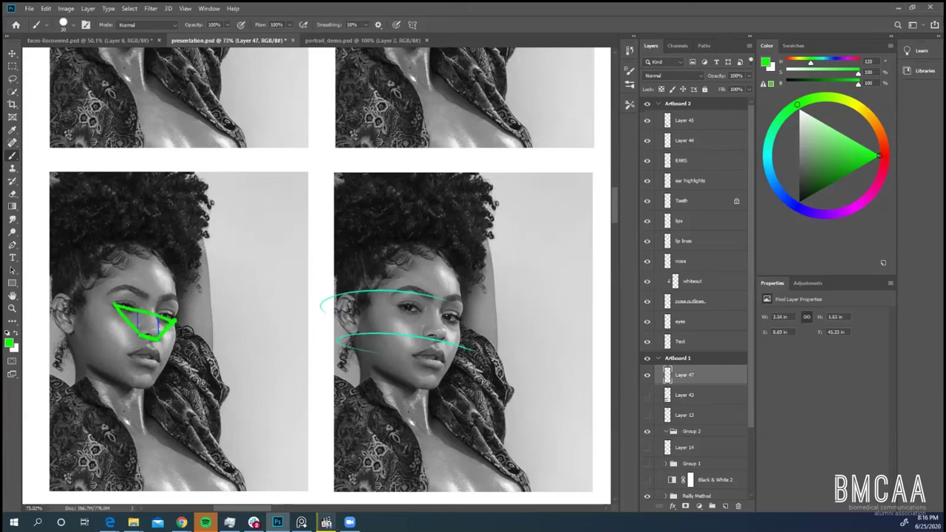
pyautogui.hotkey('ctrl', 'z')
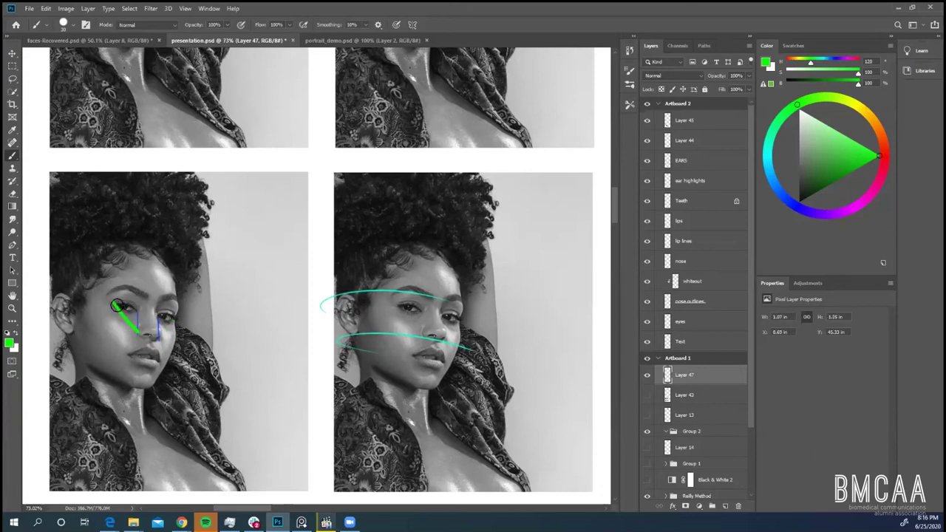
pyautogui.hotkey('ctrl', 'z')
pyautogui.moveTo(151, 337)
pyautogui.mouseDown()
pyautogui.moveTo(117, 308)
pyautogui.moveTo(174, 321)
pyautogui.moveTo(159, 332)
pyautogui.mouseUp()
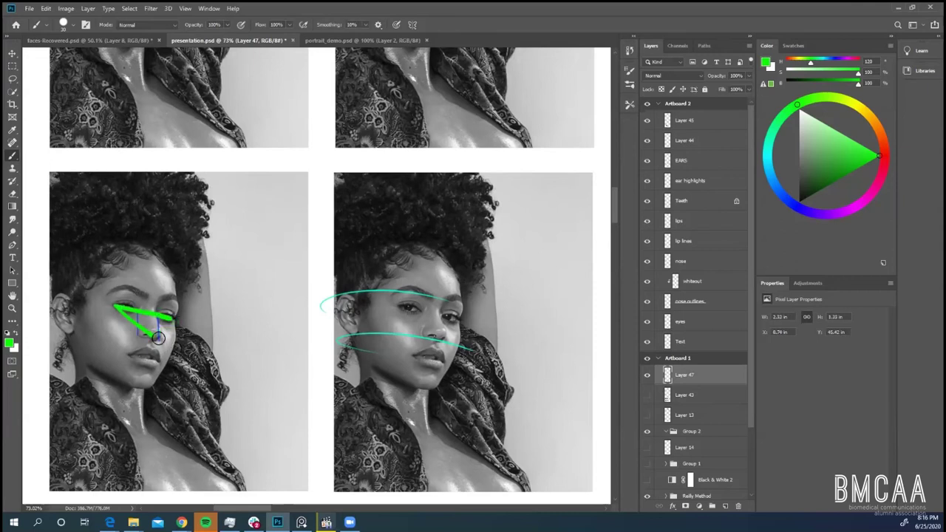
pyautogui.hotkey('ctrl', 'z')
pyautogui.hotkey('ctrl', 'z')
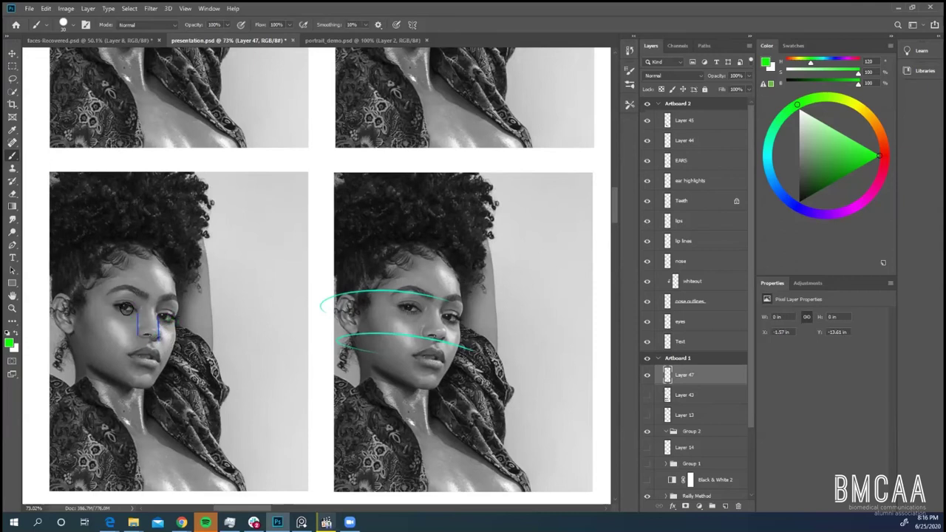
pyautogui.moveTo(166, 334)
pyautogui.mouseDown()
pyautogui.moveTo(152, 280)
pyautogui.moveTo(178, 326)
pyautogui.mouseUp()
pyautogui.hotkey('ctrl', 'z')
# - Sketch a green cylinder with two curved bands around it in the blank background beside the face in the second lower-row photo
pyautogui.scroll(-2, 399, 422)
pyautogui.moveTo(280, 510); pyautogui.dragTo(301, 510)
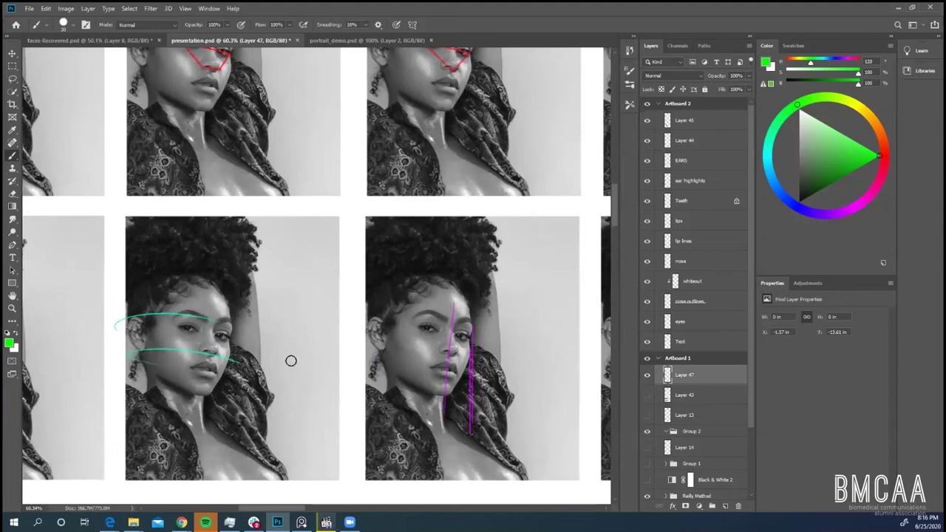
pyautogui.scroll(2, 275, 384)
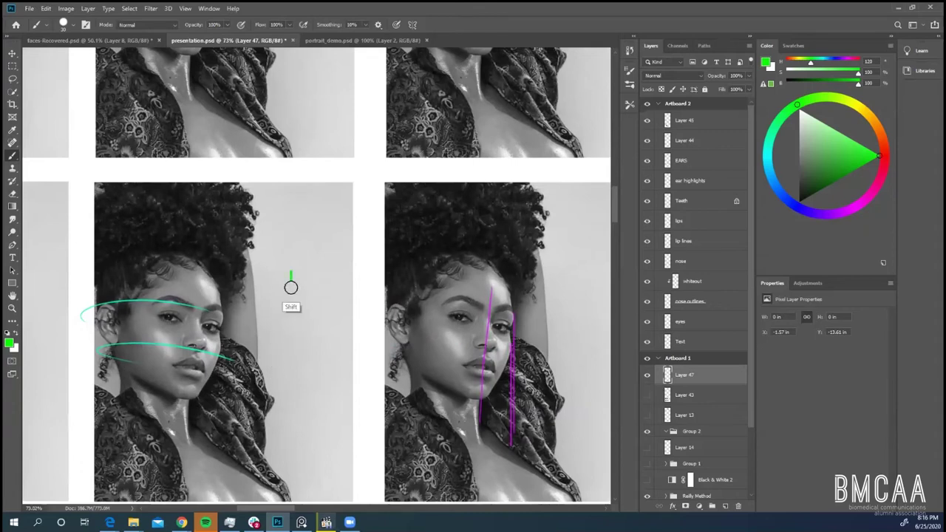
pyautogui.keyDown('shift'); pyautogui.click(290, 397); pyautogui.keyUp('shift')
pyautogui.moveTo(267, 290)
pyautogui.mouseDown()
pyautogui.moveTo(323, 271)
pyautogui.moveTo(370, 294)
pyautogui.moveTo(362, 285)
pyautogui.moveTo(353, 392)
pyautogui.mouseUp()
pyautogui.moveTo(284, 375); pyautogui.dragTo(304, 385)
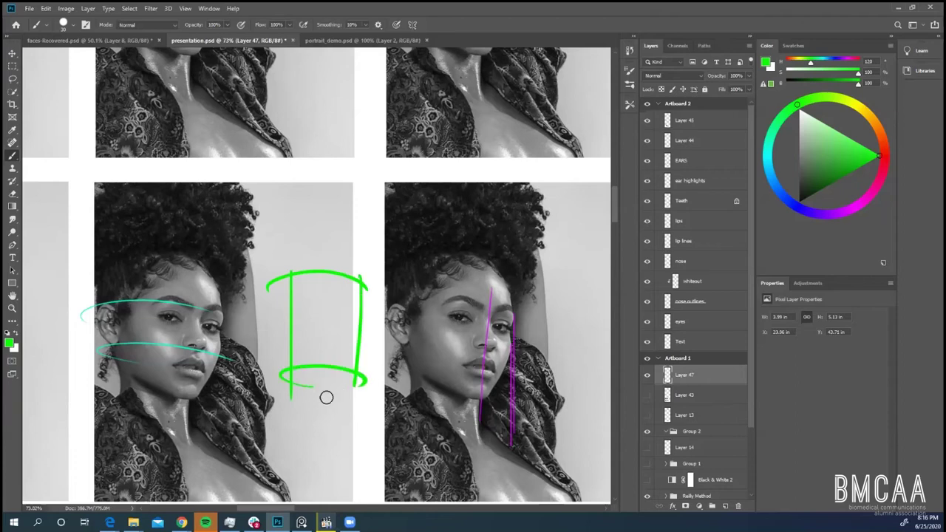
pyautogui.moveTo(255, 336)
pyautogui.mouseDown()
pyautogui.moveTo(338, 300)
pyautogui.moveTo(385, 314)
pyautogui.mouseUp()
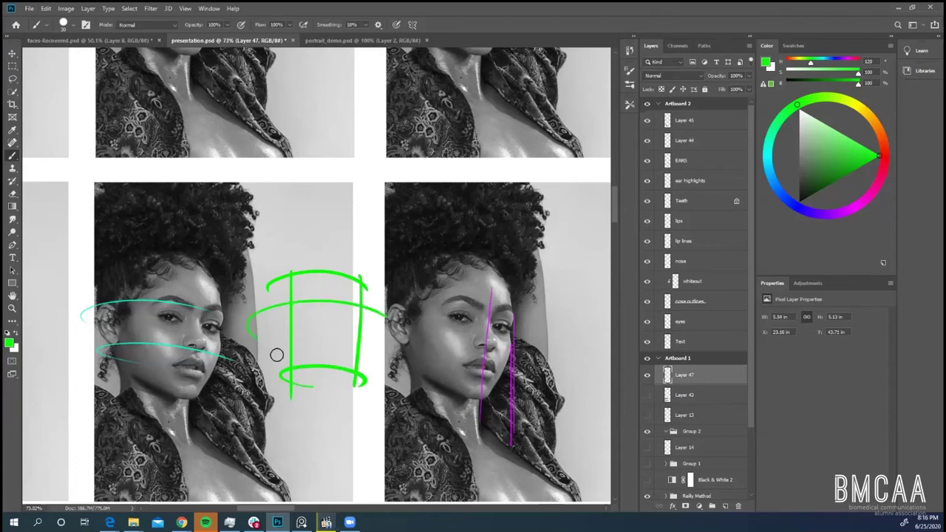
pyautogui.moveTo(253, 343); pyautogui.dragTo(377, 336)
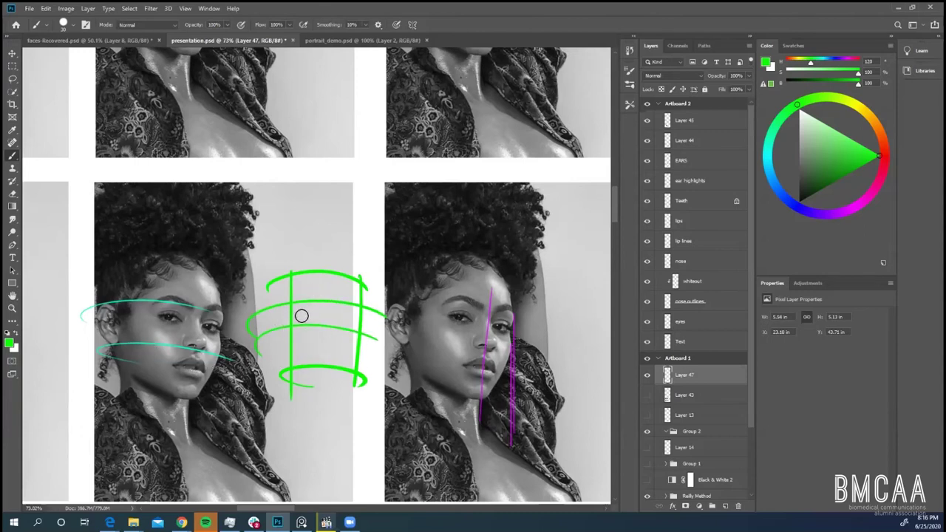
# - Mark the brow and nose base on the second lower-row face, and draw nose and ear shapes between the cylinder's bands
pyautogui.click(172, 303)
pyautogui.click(190, 349)
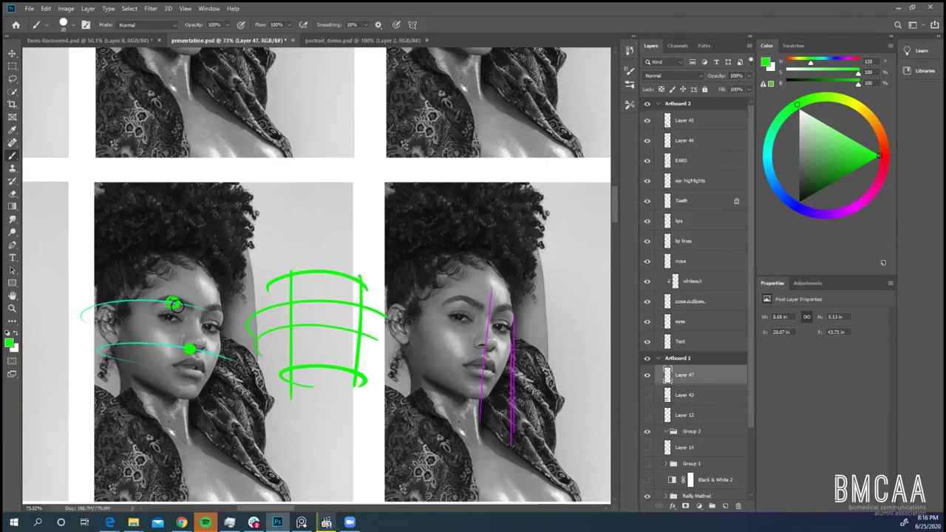
pyautogui.click(331, 298)
pyautogui.moveTo(339, 305); pyautogui.dragTo(339, 328)
pyautogui.moveTo(292, 303); pyautogui.dragTo(291, 327)
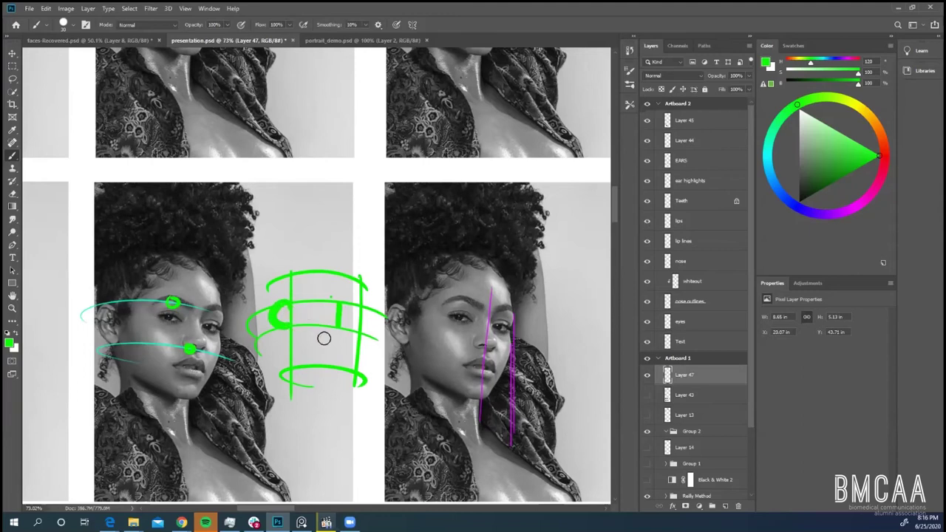
pyautogui.hotkey('ctrl', 'z')
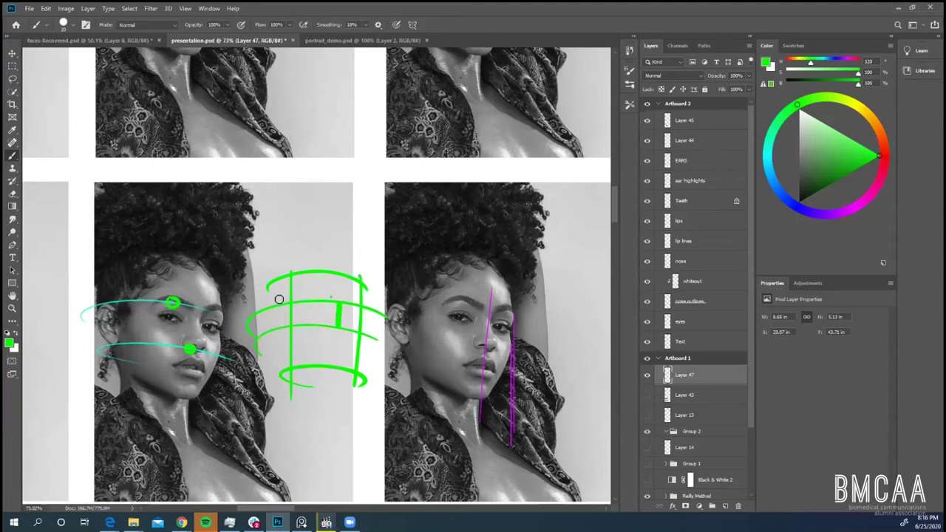
pyautogui.moveTo(287, 303); pyautogui.dragTo(290, 324)
pyautogui.hotkey('ctrl', 'z')
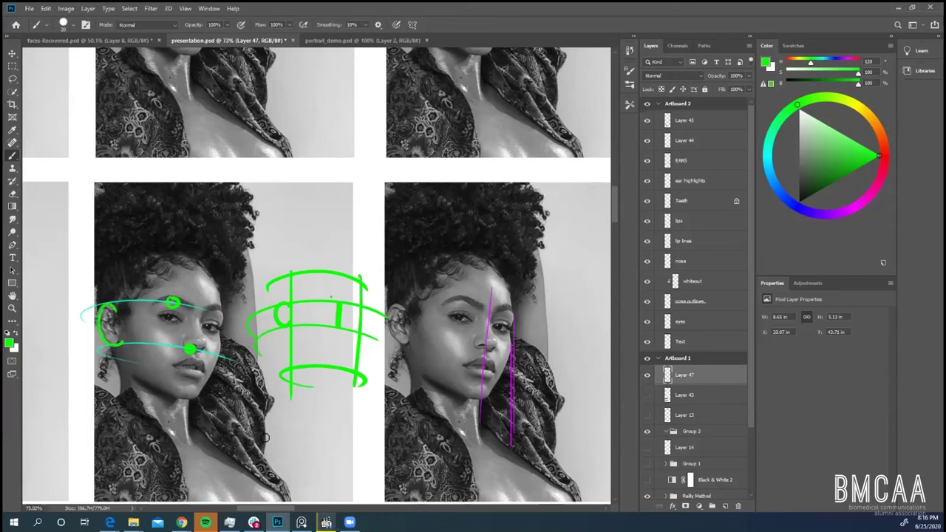
# - Undo all the green cylinder strokes and facial marks on the second lower-row photo
pyautogui.hotkey('ctrl', 'z')
pyautogui.hotkey('ctrl', 'z')
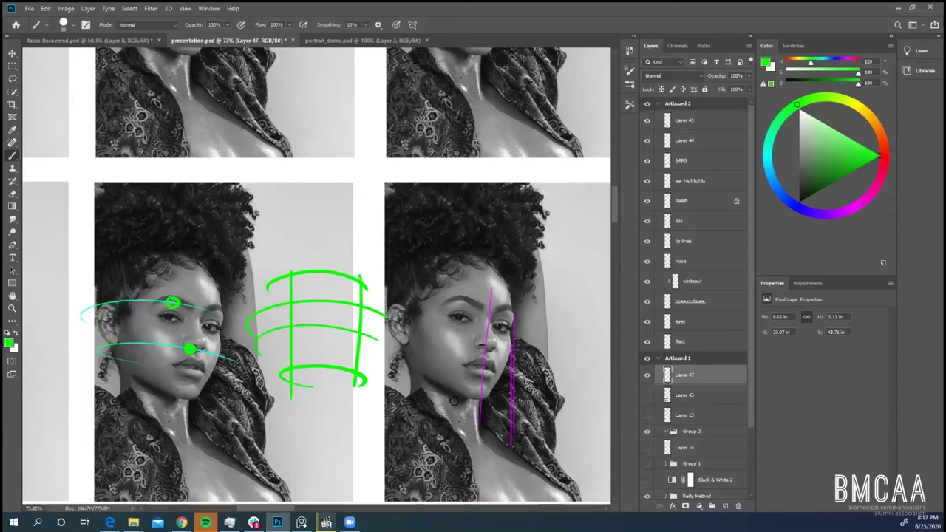
pyautogui.hotkey('ctrl', 'z')
pyautogui.hotkey('ctrl', 'z')
pyautogui.hotkey('ctrl', 'z')
pyautogui.hotkey('ctrl', 'z')
pyautogui.hotkey('ctrl', 'z')
pyautogui.hotkey('ctrl', 'z')
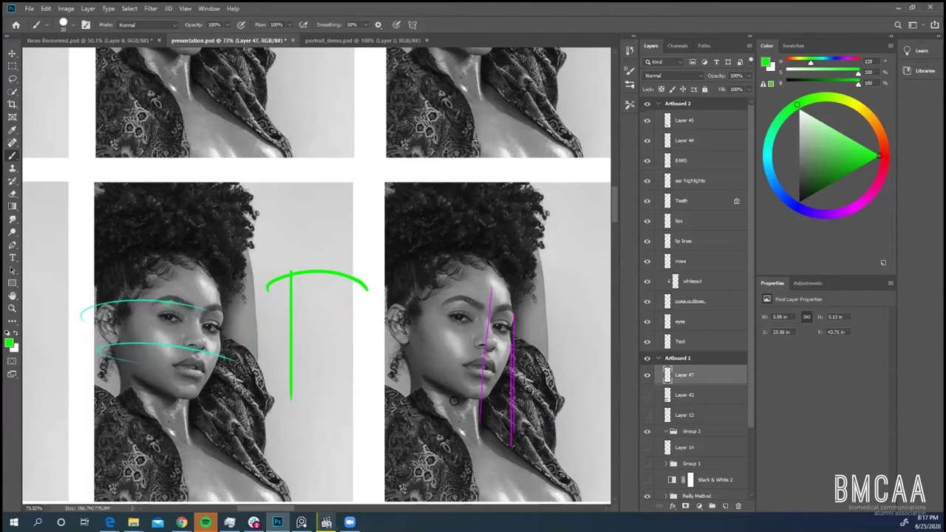
pyautogui.hotkey('ctrl', 'z')
pyautogui.hotkey('ctrl', 'z')
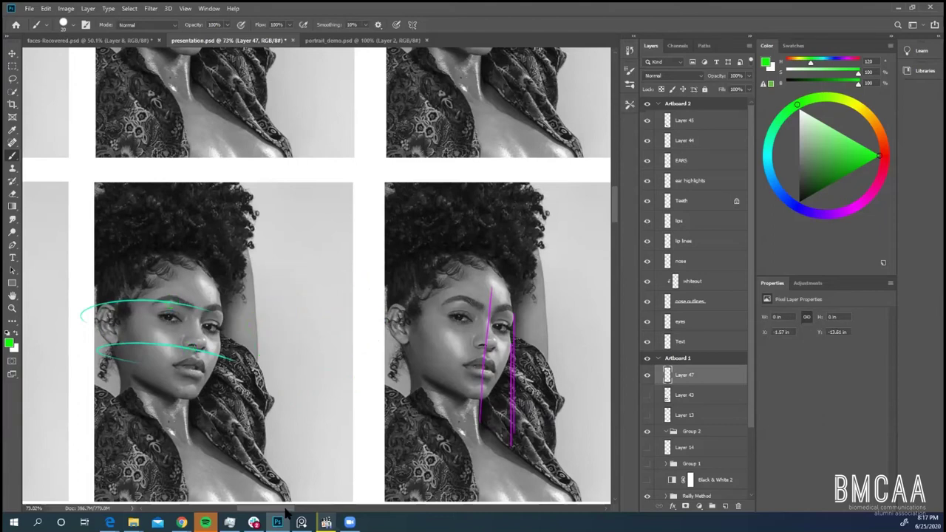
# - Trace the far edge of the face from brow to chin in green on the third lower-row photo, and undo it
pyautogui.moveTo(300, 508); pyautogui.dragTo(314, 506)
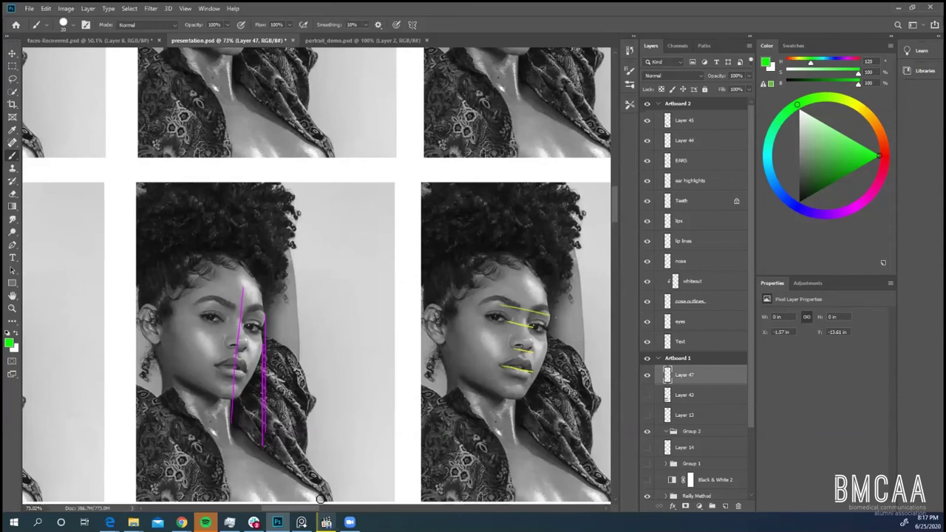
pyautogui.scroll(2, 266, 332)
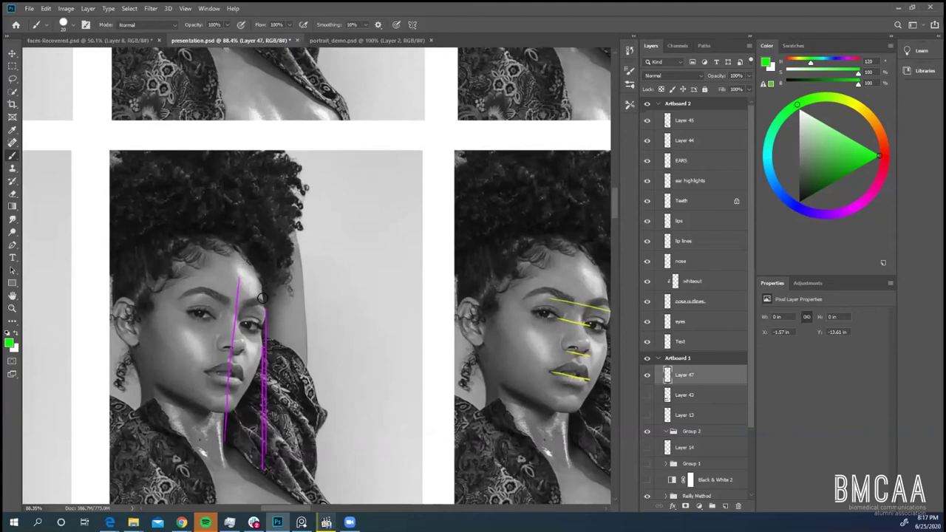
pyautogui.moveTo(263, 295)
pyautogui.mouseDown()
pyautogui.moveTo(265, 344)
pyautogui.moveTo(252, 381)
pyautogui.mouseUp()
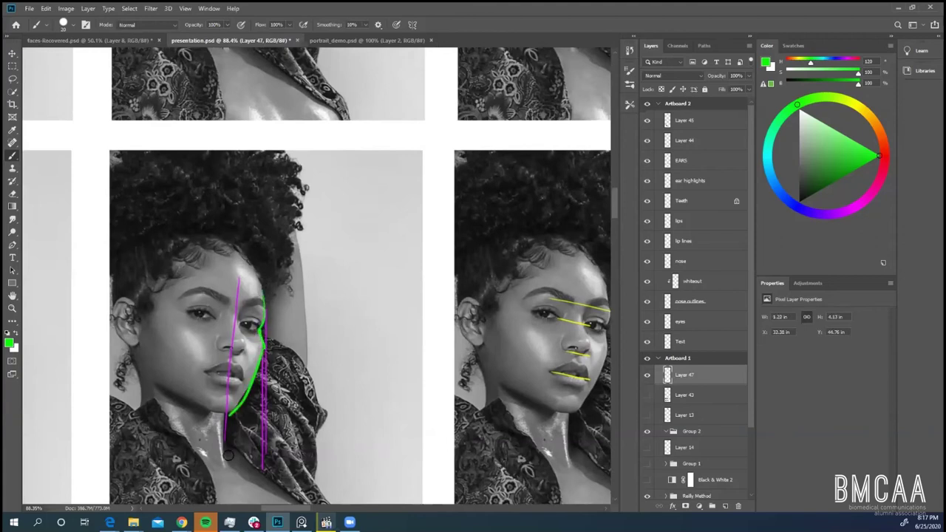
pyautogui.hotkey('ctrl', 'z')
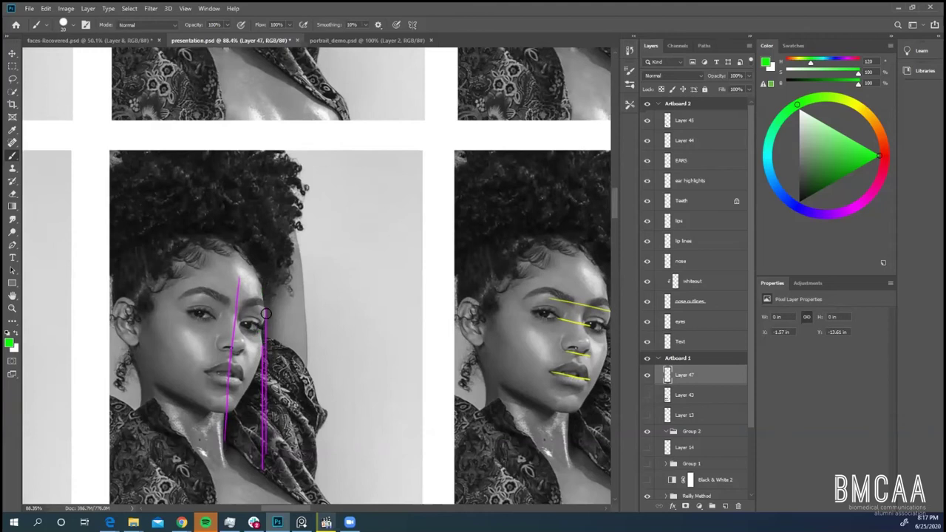
# - Try vertical green alignment lines at the brow and eye-socket edges and a cheek contour on the third lower-row photo, undoing them
pyautogui.moveTo(266, 313); pyautogui.dragTo(275, 438)
pyautogui.hotkey('ctrl', 'z')
pyautogui.moveTo(266, 313)
pyautogui.mouseDown()
pyautogui.moveTo(266, 399)
pyautogui.moveTo(266, 214)
pyautogui.mouseUp()
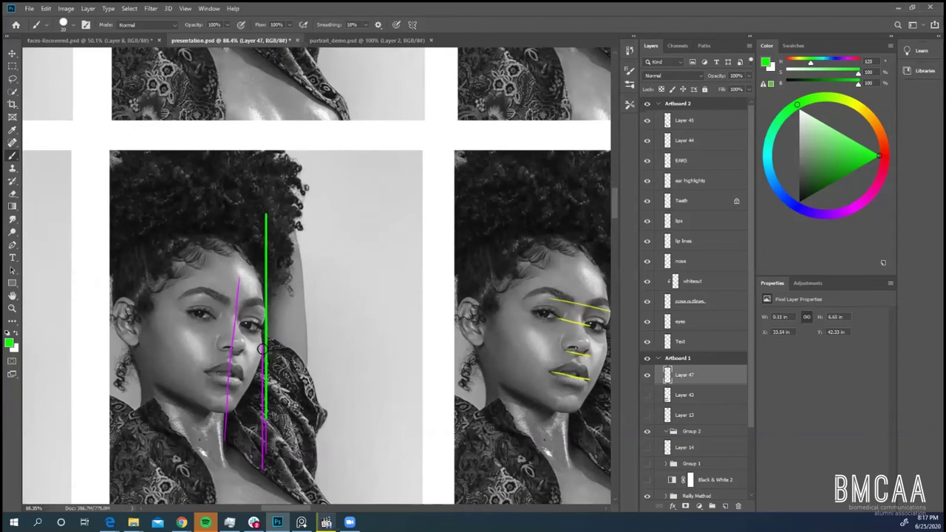
pyautogui.moveTo(262, 348); pyautogui.dragTo(262, 437)
pyautogui.moveTo(263, 321)
pyautogui.mouseDown()
pyautogui.moveTo(272, 313)
pyautogui.moveTo(264, 318)
pyautogui.mouseUp()
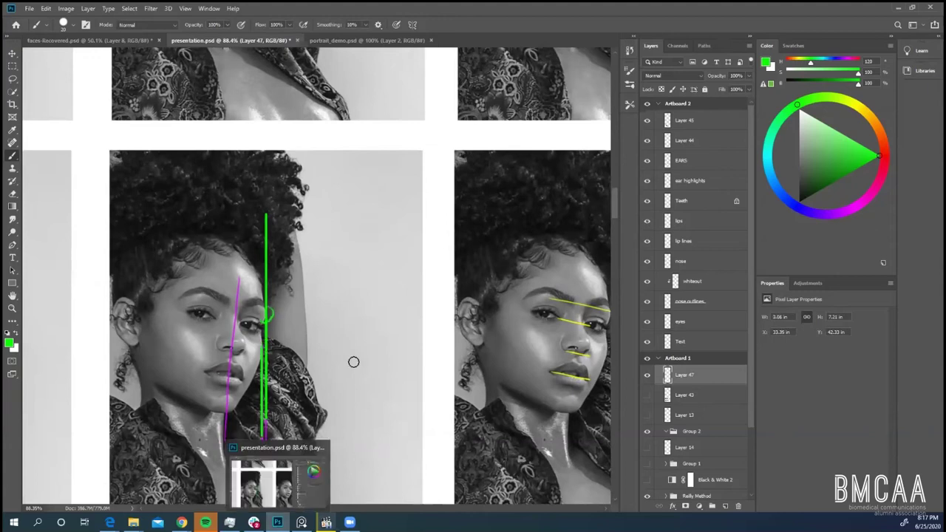
pyautogui.hotkey('ctrl', 'z')
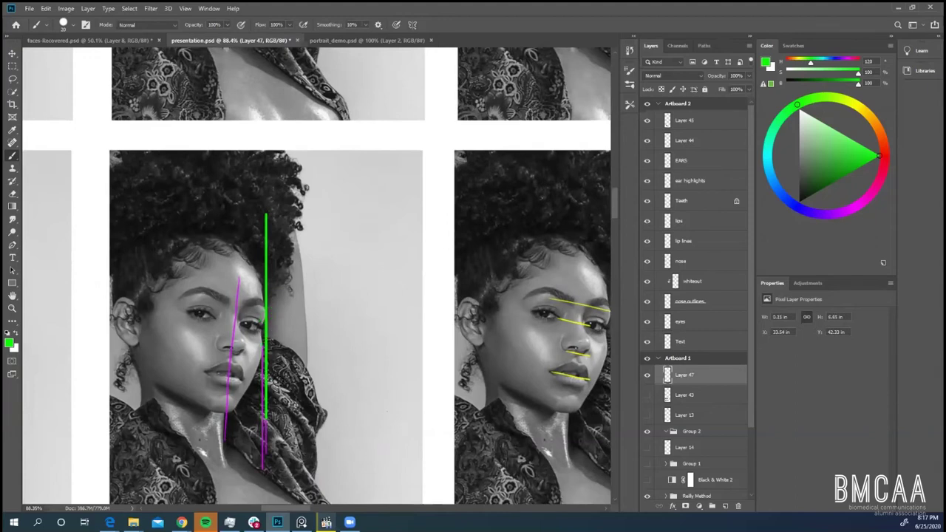
pyautogui.hotkey('ctrl', 'z')
pyautogui.moveTo(262, 330)
pyautogui.mouseDown()
pyautogui.moveTo(265, 363)
pyautogui.moveTo(250, 389)
pyautogui.mouseUp()
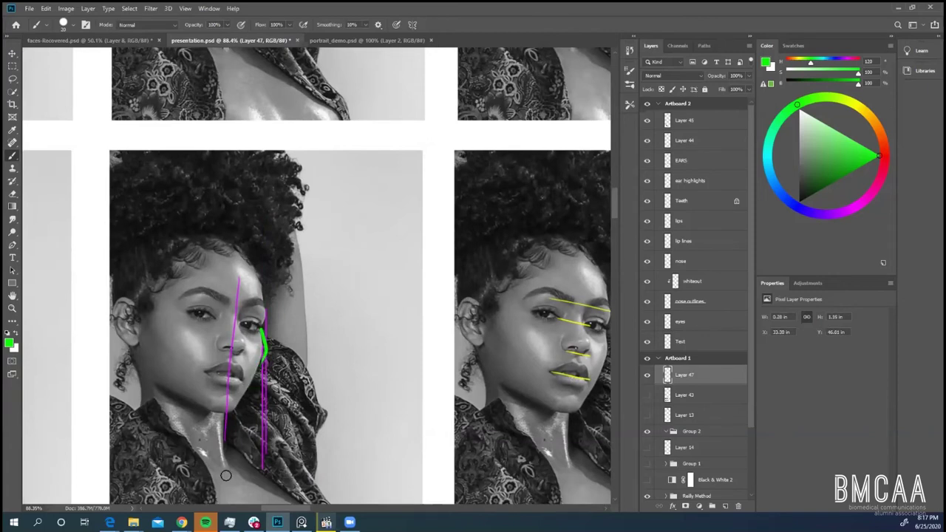
pyautogui.hotkey('ctrl', 'z')
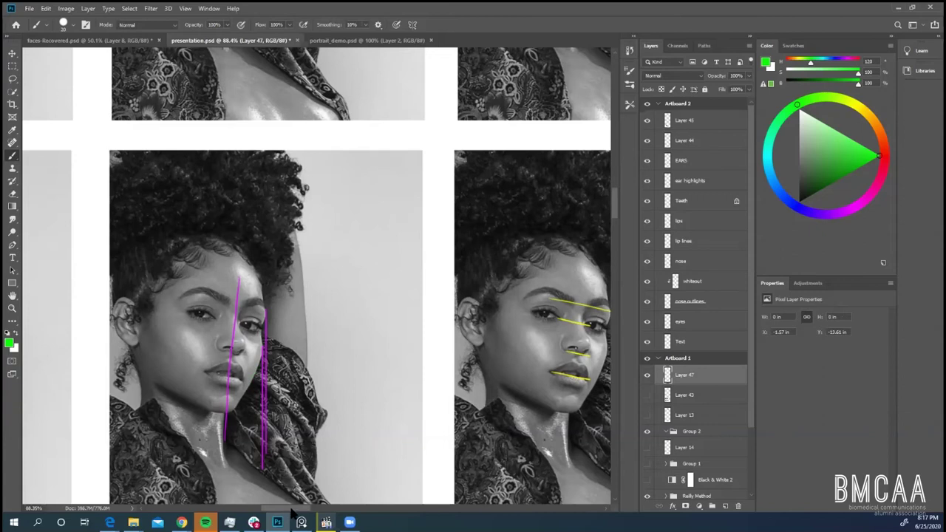
# - Circle the lips in green on the fourth lower-row photo with the yellow tilt lines, and undo the circle
pyautogui.hscroll(5, 299, 491)
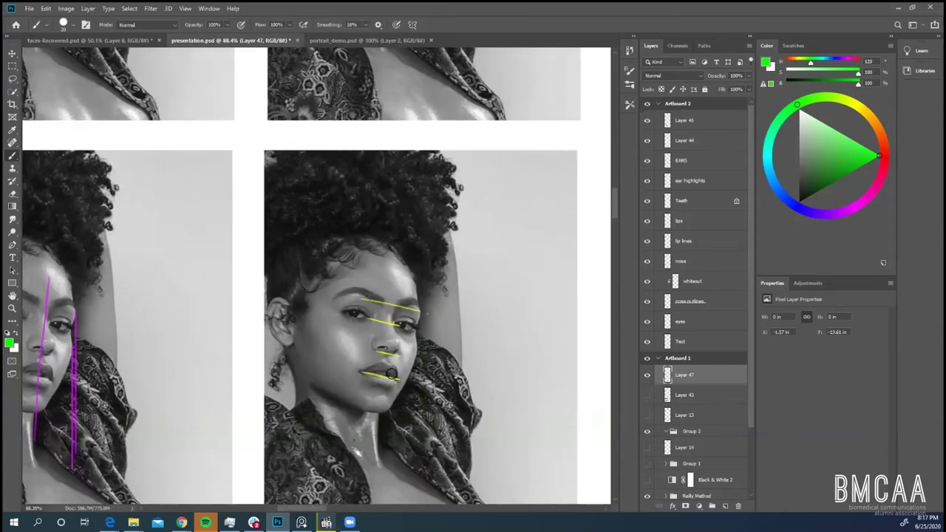
pyautogui.moveTo(391, 392)
pyautogui.mouseDown()
pyautogui.moveTo(378, 358)
pyautogui.moveTo(403, 376)
pyautogui.mouseUp()
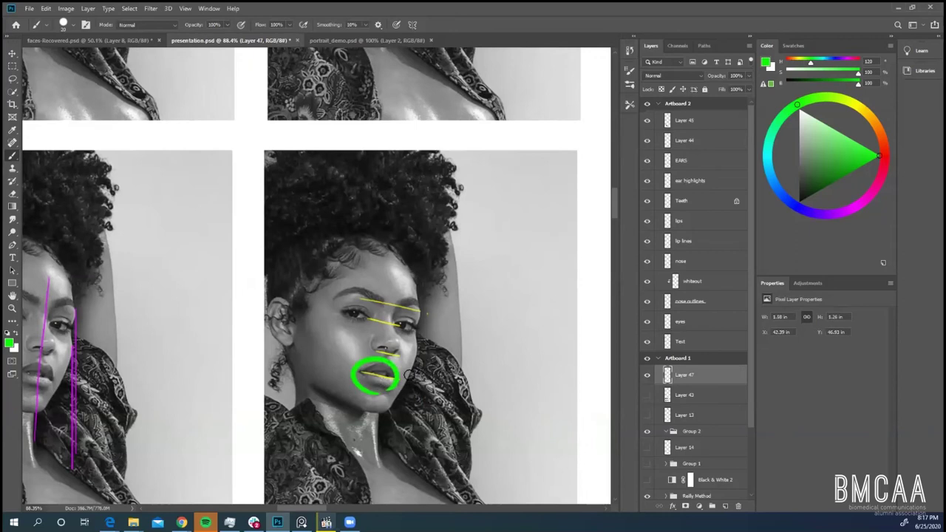
pyautogui.hotkey('ctrl', 'z')
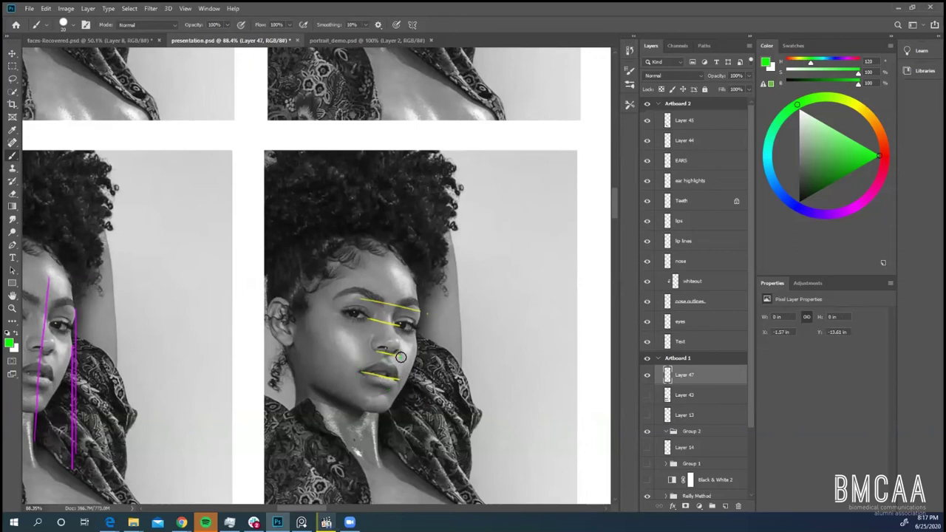
# - Try green strokes across the nose and along the brow tilt line on the fourth lower-row photo, undoing them
pyautogui.moveTo(401, 358); pyautogui.dragTo(346, 336)
pyautogui.hotkey('ctrl', 'z')
pyautogui.hotkey('ctrl', 'z')
pyautogui.hotkey('ctrl', 'z')
pyautogui.moveTo(362, 298); pyautogui.dragTo(421, 308)
pyautogui.hotkey('ctrl', 'z')
pyautogui.moveTo(364, 298); pyautogui.dragTo(419, 313)
pyautogui.hotkey('ctrl', 'z')
# - Extend the brow, eye, nose and lip tilt lines in green on the fourth lower-row photo, and undo the lines
pyautogui.moveTo(363, 312)
pyautogui.mouseDown()
pyautogui.moveTo(400, 322)
pyautogui.moveTo(412, 359)
pyautogui.mouseUp()
pyautogui.moveTo(337, 369); pyautogui.dragTo(417, 385)
pyautogui.moveTo(340, 296); pyautogui.dragTo(427, 313)
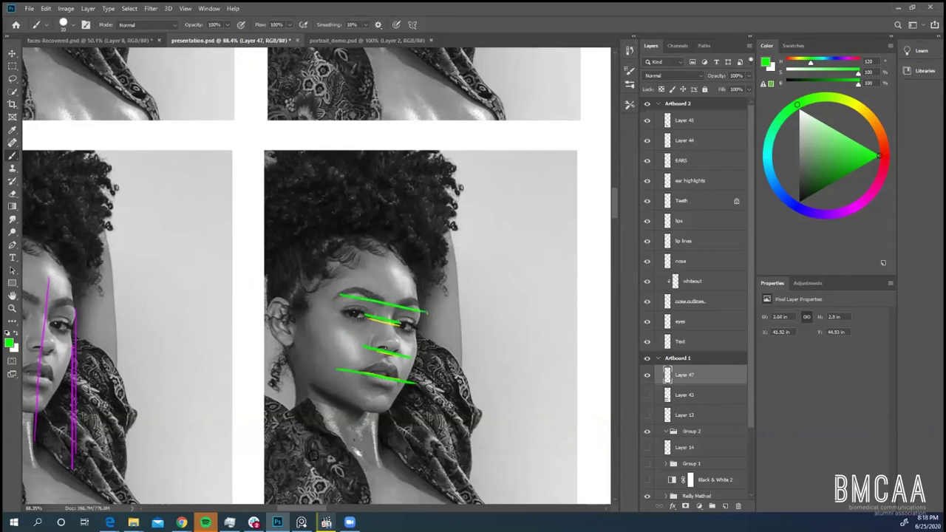
pyautogui.hotkey('ctrl', 'alt', 'z')
pyautogui.hotkey('ctrl', 'alt', 'z')
pyautogui.hotkey('ctrl', 'alt', 'z')
pyautogui.hotkey('ctrl', 'alt', 'z')
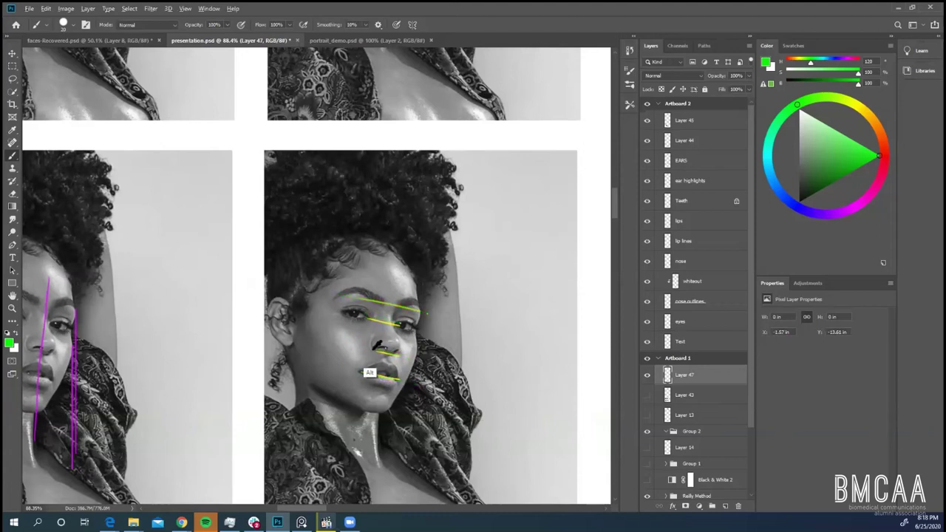
# - Go to the Observation – Shadow section and examine the first portrait photo beside its blue shadow-shape drawing
pyautogui.scroll(-6, 377, 346)
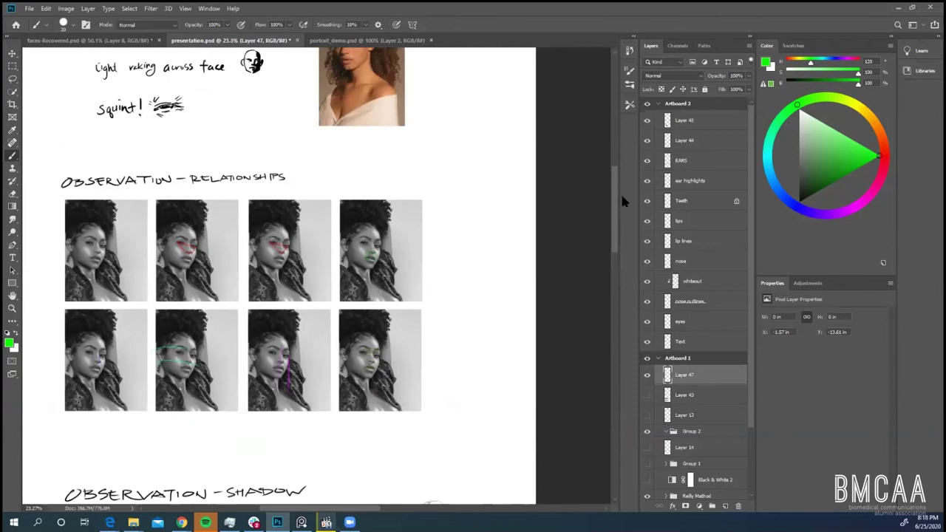
pyautogui.moveTo(612, 189); pyautogui.dragTo(608, 235)
pyautogui.scroll(3, 595, 258)
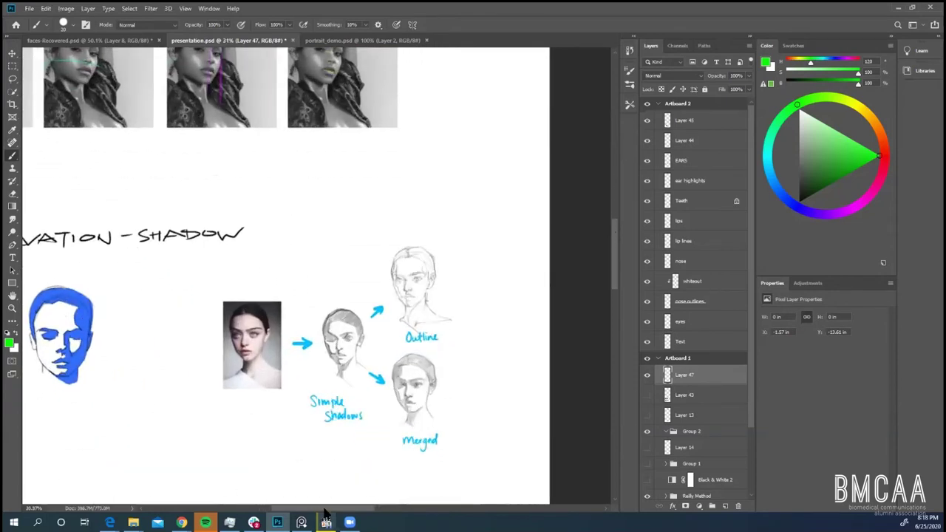
pyautogui.moveTo(320, 509); pyautogui.dragTo(301, 510)
pyautogui.moveTo(312, 515)
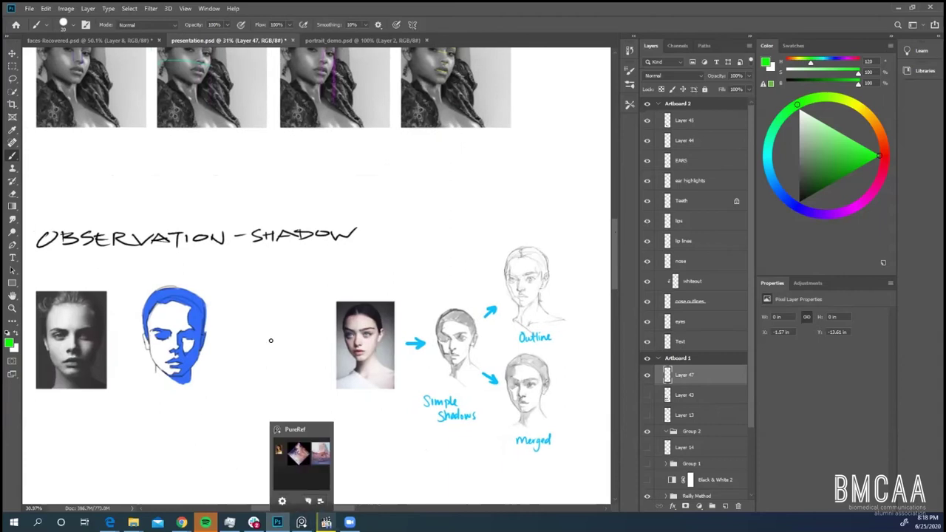
pyautogui.click(284, 341)
pyautogui.scroll(-1, 259, 399)
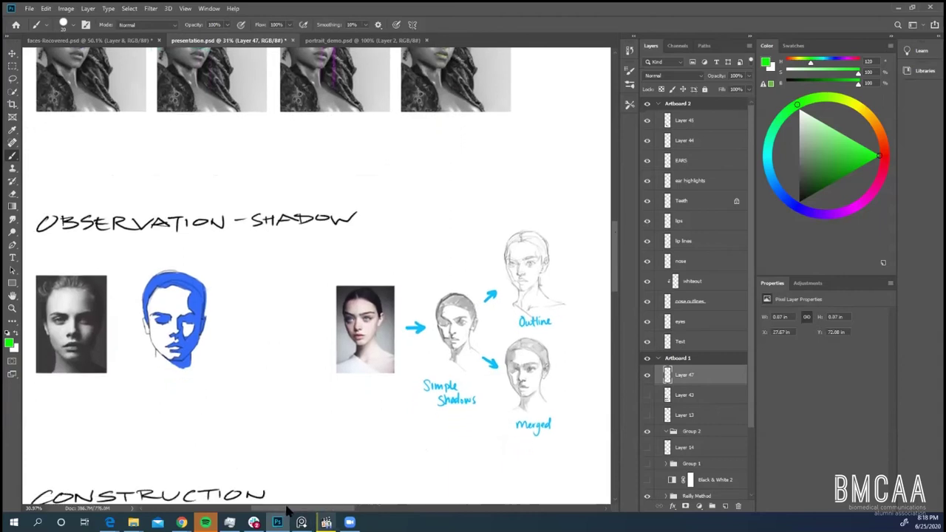
pyautogui.hscroll(-3, 268, 493)
pyautogui.keyDown('alt'); pyautogui.scroll(3, 269, 488); pyautogui.keyUp('alt')
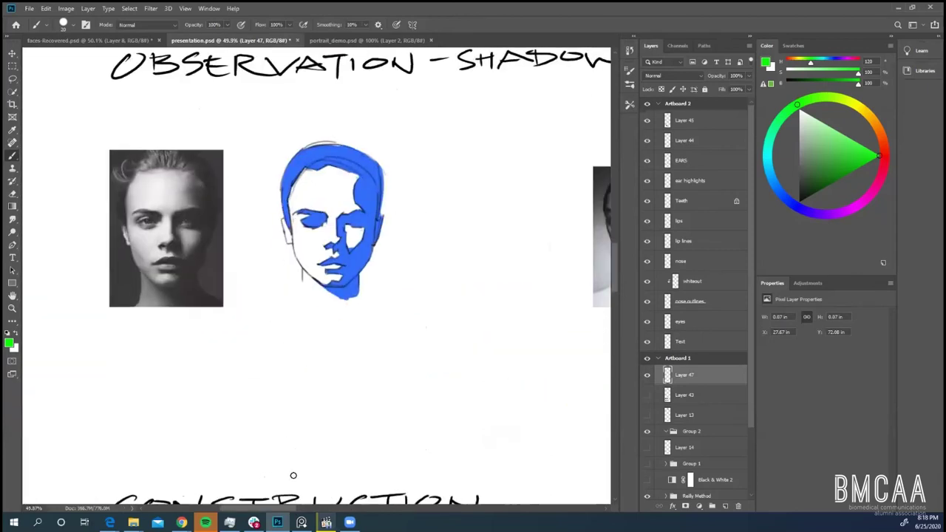
pyautogui.scroll(1, 289, 332)
pyautogui.keyDown('alt'); pyautogui.scroll(1, 221, 313); pyautogui.keyUp('alt')
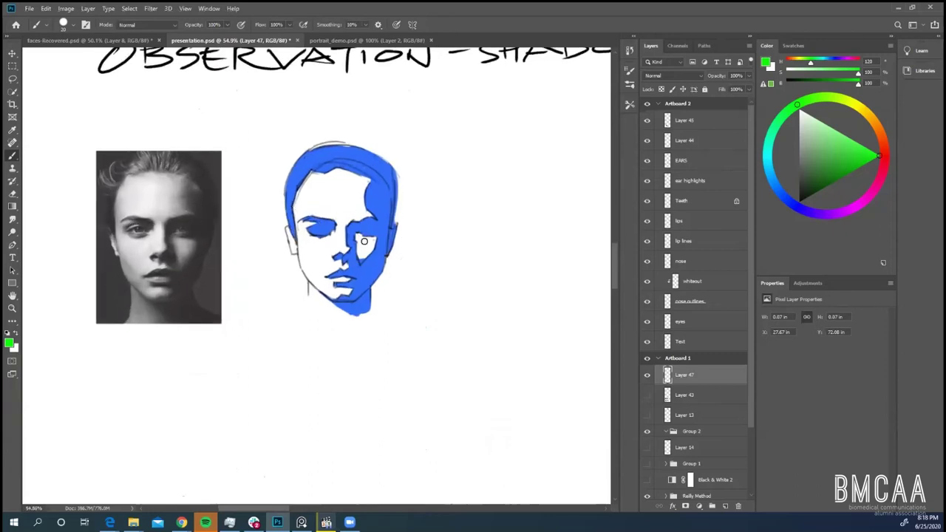
# - Try green marks below the chin and over the eye-socket shadow of the blue shadow-shape head, undoing them
pyautogui.moveTo(341, 316)
pyautogui.mouseDown()
pyautogui.moveTo(275, 171)
pyautogui.moveTo(423, 230)
pyautogui.moveTo(349, 337)
pyautogui.mouseUp()
pyautogui.hotkey('ctrl', 'z')
pyautogui.moveTo(272, 509); pyautogui.dragTo(276, 509)
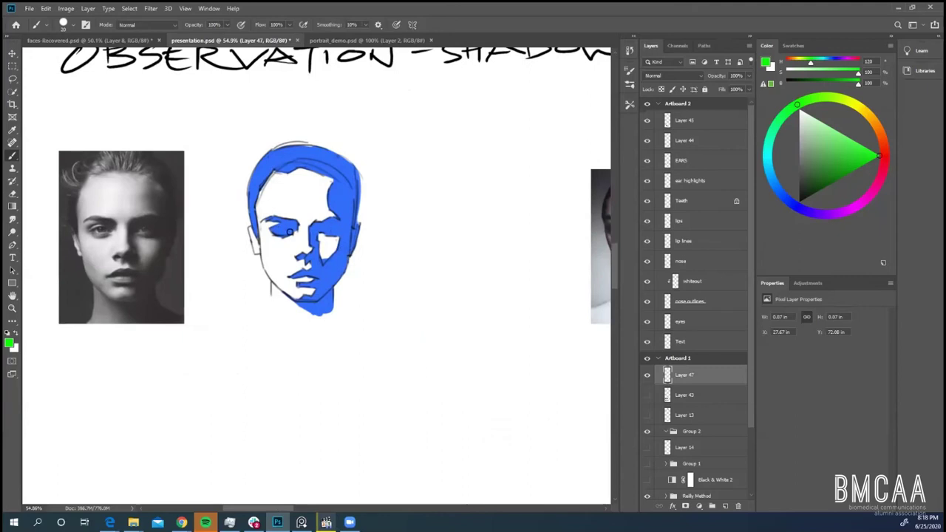
pyautogui.moveTo(289, 232); pyautogui.dragTo(272, 228)
pyautogui.hotkey('ctrl', 'z')
pyautogui.hotkey('ctrl', 'z')
# - Draw a green arrow pointing down at the Simple Shadows sketch, and undo it
pyautogui.moveTo(284, 510); pyautogui.dragTo(344, 506)
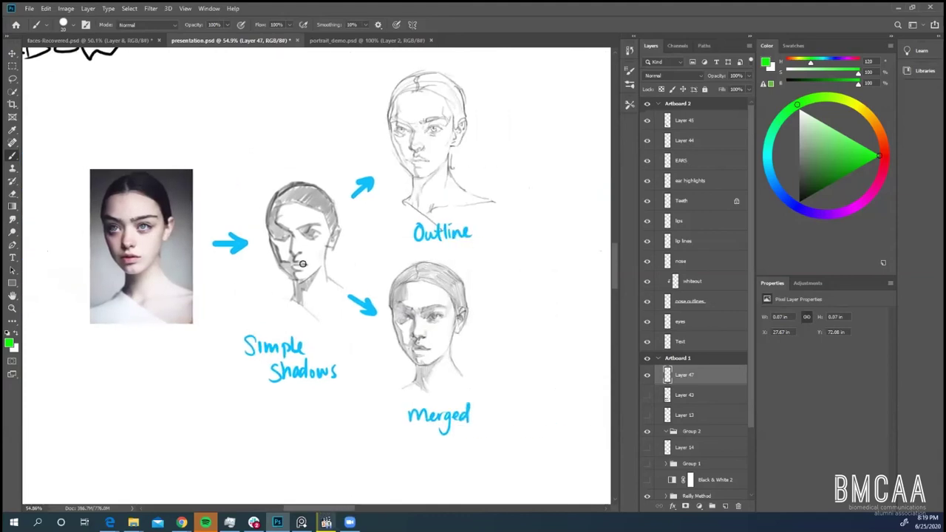
pyautogui.moveTo(298, 132); pyautogui.dragTo(299, 166)
pyautogui.moveTo(289, 151); pyautogui.dragTo(307, 152)
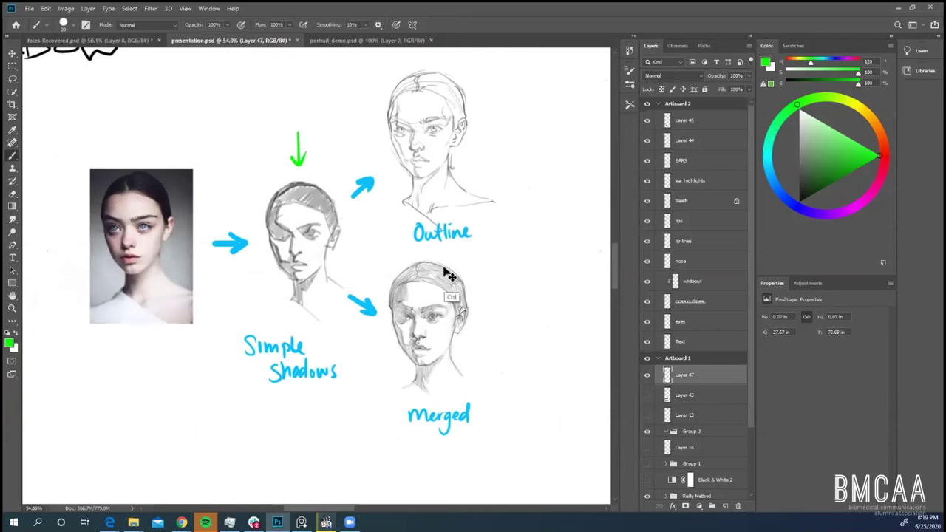
pyautogui.hotkey('ctrl', 'z')
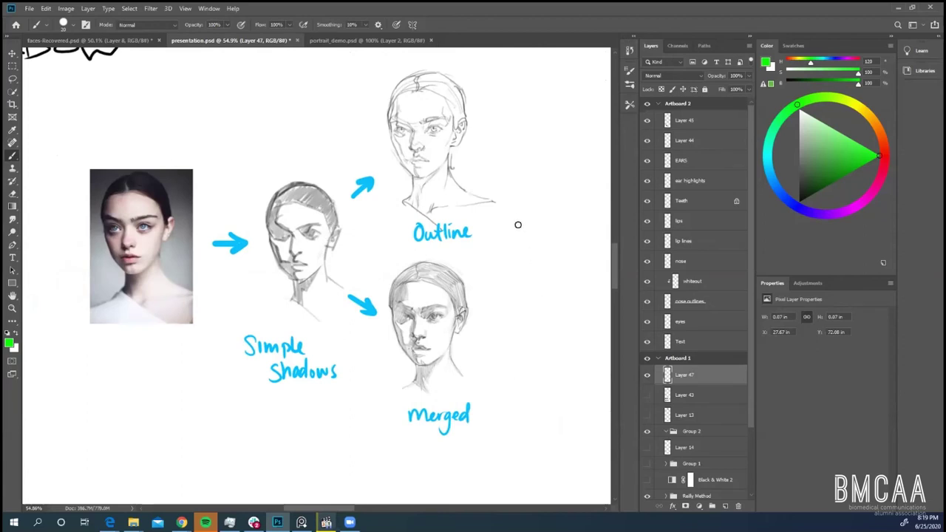
# - Try a green curved arrow from the Outline sketch to the Merged sketch and a circle beside the Outline sketch, undoing both
pyautogui.moveTo(526, 210); pyautogui.dragTo(513, 306)
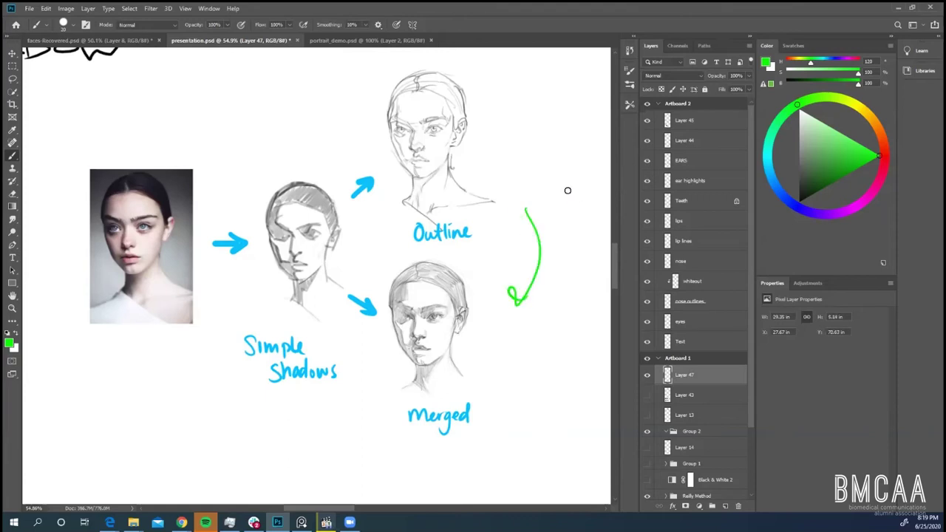
pyautogui.hotkey('ctrl', 'z')
pyautogui.moveTo(521, 153)
pyautogui.mouseDown()
pyautogui.moveTo(518, 188)
pyautogui.moveTo(527, 157)
pyautogui.mouseUp()
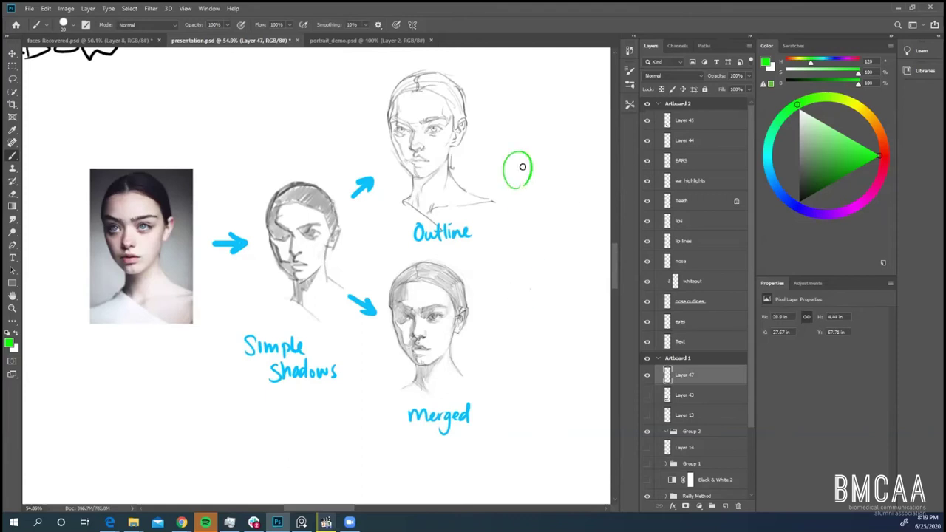
pyautogui.hotkey('ctrl', 'z')
# - Try green marks around the shadowed eye of the Merged sketch, and undo them
pyautogui.moveTo(404, 311)
pyautogui.mouseDown()
pyautogui.moveTo(411, 318)
pyautogui.moveTo(400, 319)
pyautogui.moveTo(411, 322)
pyautogui.mouseUp()
pyautogui.hotkey('ctrl', 'z')
pyautogui.hotkey('ctrl', 'z')
pyautogui.hotkey('ctrl', 'z')
pyautogui.hotkey('ctrl', 'z')
# - Draw green circles beside the Merged label and at the lower edge of the reference photo, and undo both
pyautogui.moveTo(384, 401)
pyautogui.mouseDown()
pyautogui.moveTo(370, 416)
pyautogui.moveTo(383, 403)
pyautogui.mouseUp()
pyautogui.moveTo(145, 357)
pyautogui.mouseDown()
pyautogui.moveTo(161, 316)
pyautogui.moveTo(159, 344)
pyautogui.mouseUp()
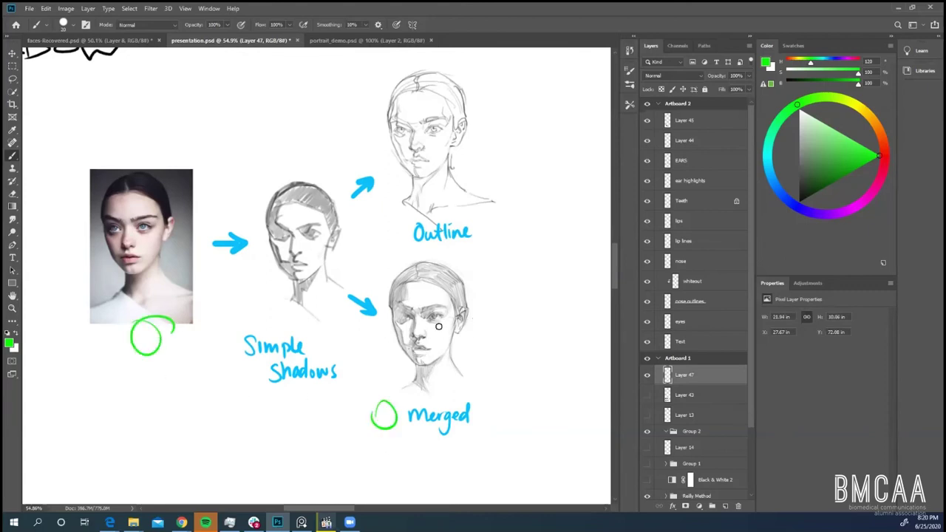
pyautogui.hotkey('ctrl', 'z')
pyautogui.hotkey('ctrl', 'z')
# - Review the Observation sections and examine the Construction Simple Forms head and the Landmarks images below them
pyautogui.scroll(-2, 478, 325)
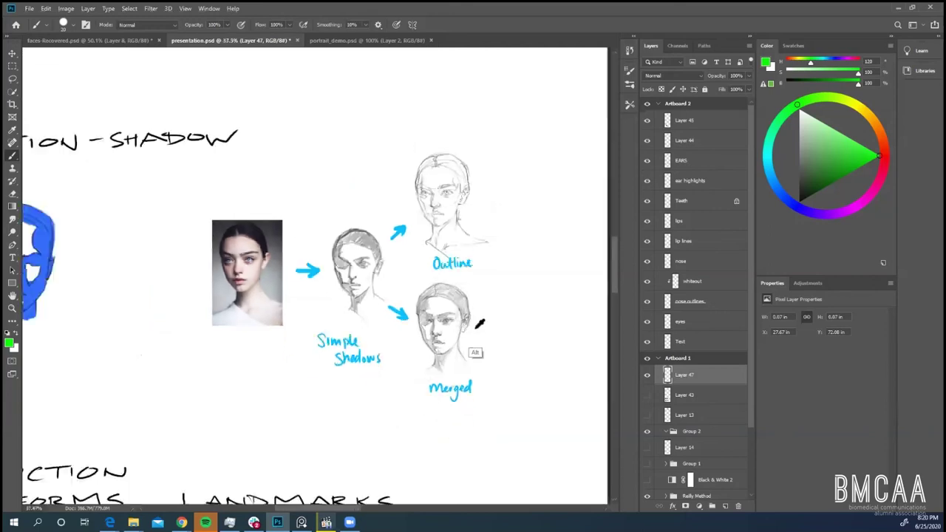
pyautogui.scroll(-4, 479, 323)
pyautogui.moveTo(612, 250); pyautogui.dragTo(611, 219)
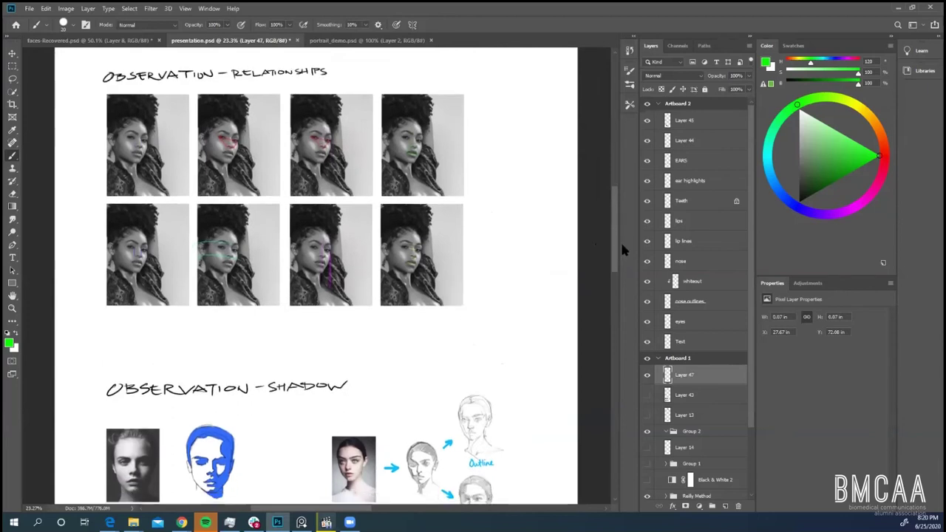
pyautogui.scroll(-2, 614, 242)
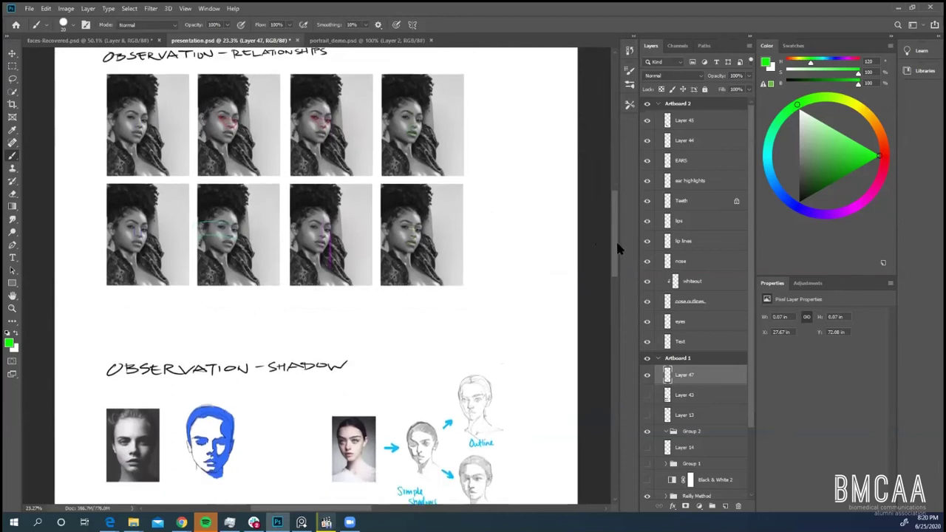
pyautogui.scroll(2, 615, 243)
pyautogui.scroll(-5, 615, 244)
pyautogui.scroll(-1, 616, 248)
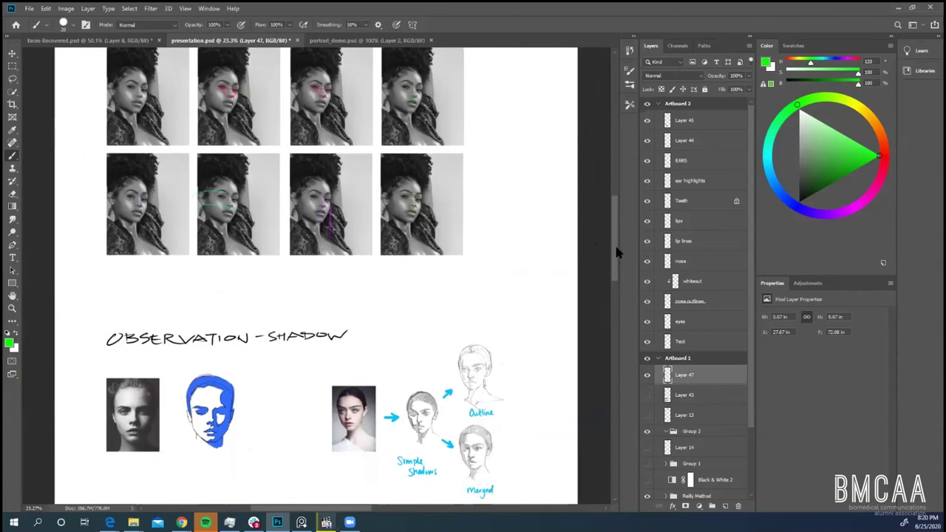
pyautogui.scroll(-2, 616, 253)
pyautogui.scroll(-10, 614, 255)
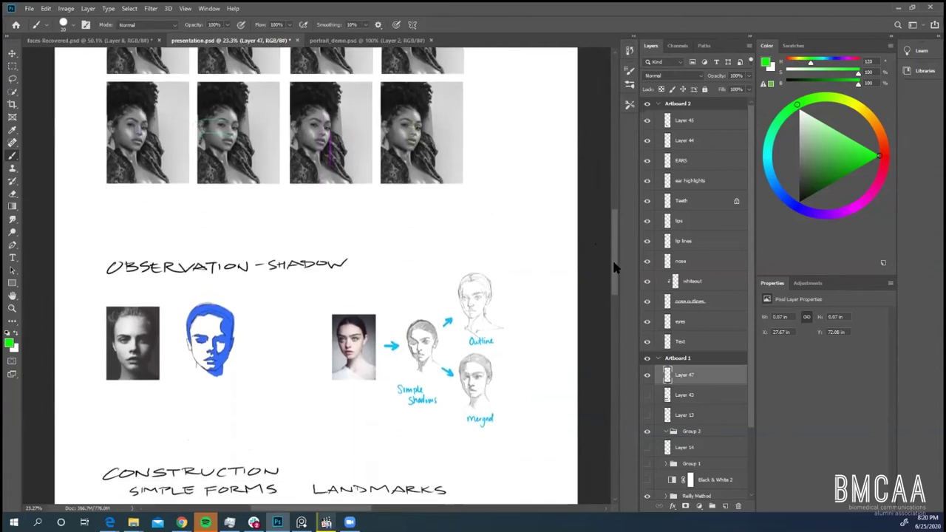
pyautogui.scroll(-6, 613, 255)
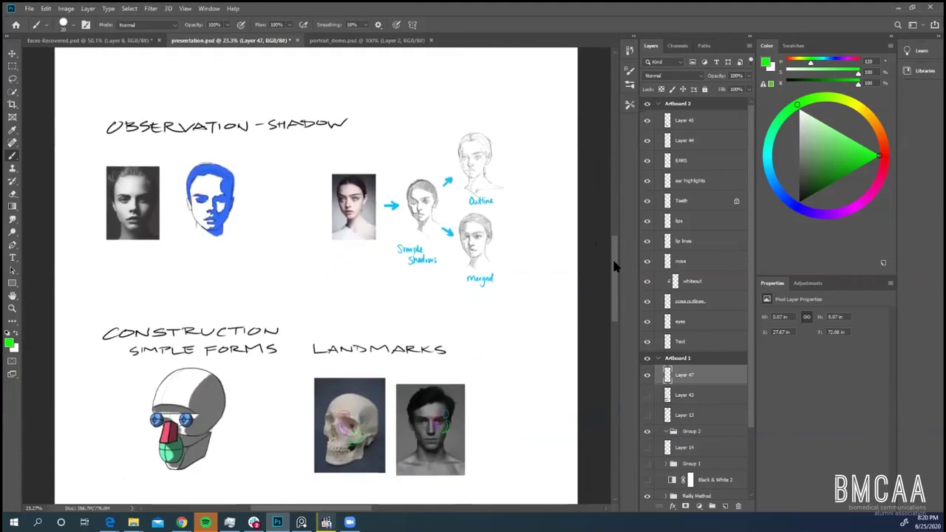
pyautogui.keyDown('alt'); pyautogui.scroll(1, 269, 394); pyautogui.keyUp('alt')
pyautogui.keyDown('alt'); pyautogui.scroll(2, 213, 416); pyautogui.keyUp('alt')
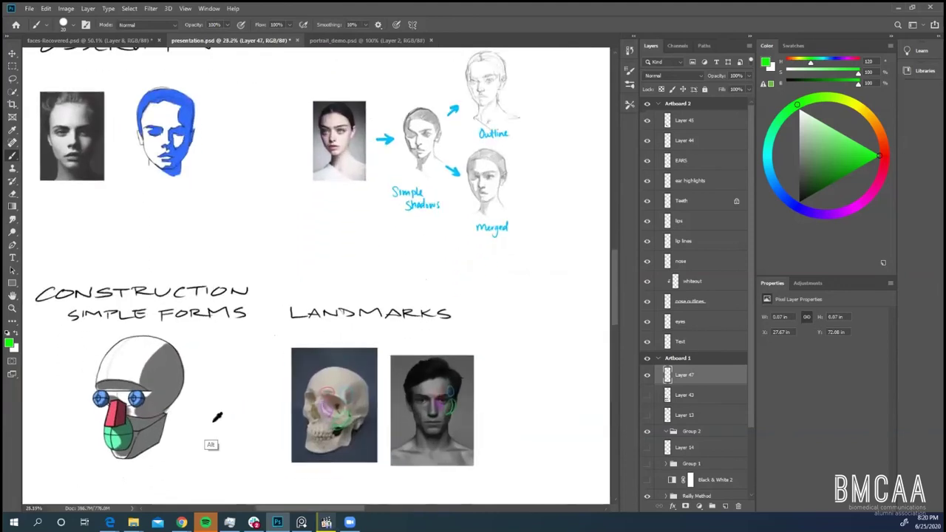
pyautogui.scroll(-4, 612, 285)
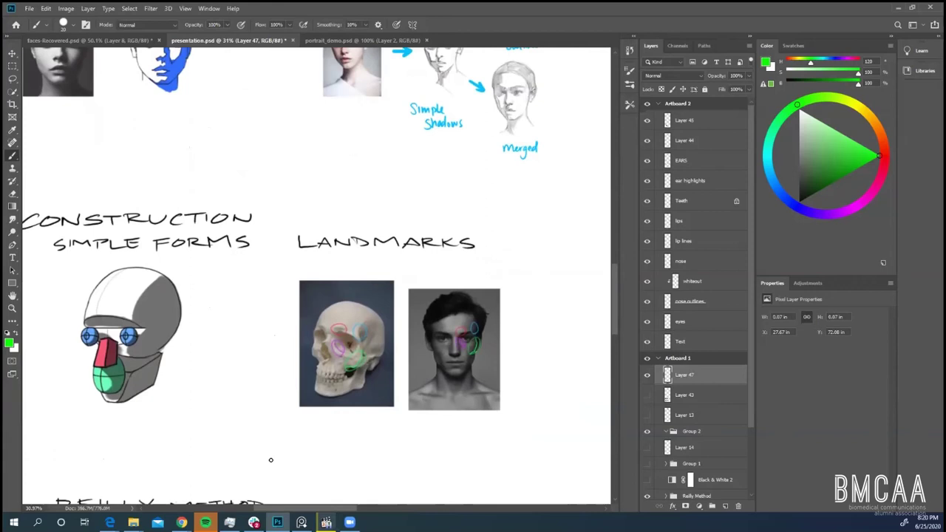
pyautogui.hscroll(-2, 309, 503)
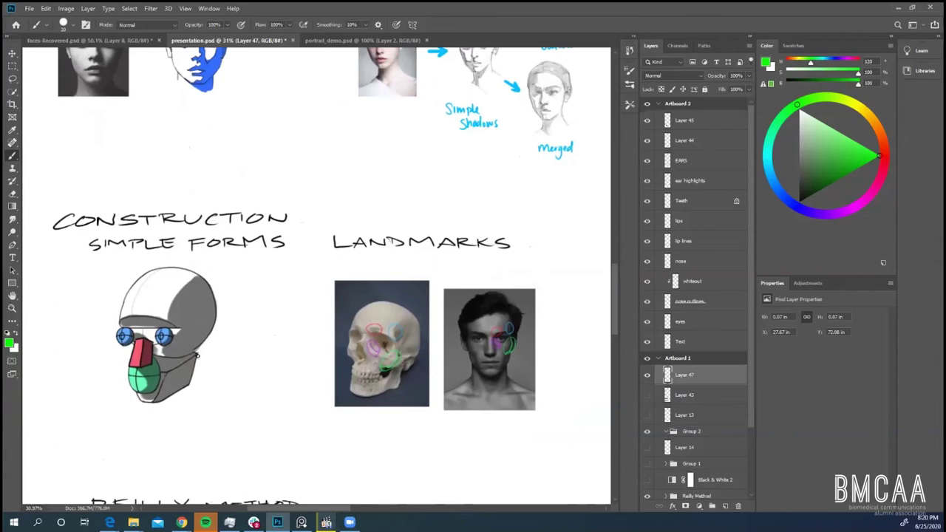
# - Circle the Simple Forms head in green and add arrows toward its eye and nose, undoing all the marks
pyautogui.moveTo(177, 439)
pyautogui.mouseDown()
pyautogui.moveTo(95, 359)
pyautogui.moveTo(123, 416)
pyautogui.mouseUp()
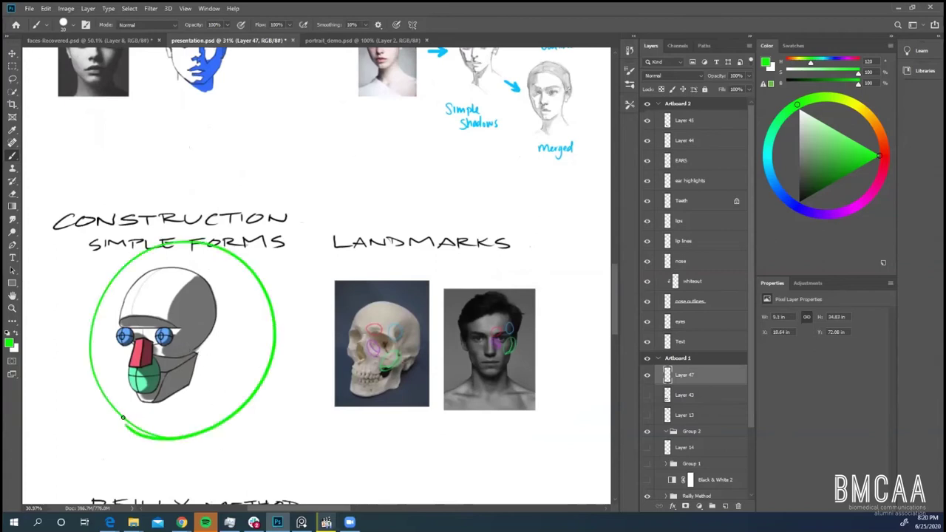
pyautogui.hotkey('ctrl', 'z')
pyautogui.moveTo(68, 351)
pyautogui.mouseDown()
pyautogui.moveTo(100, 340)
pyautogui.moveTo(122, 358)
pyautogui.mouseUp()
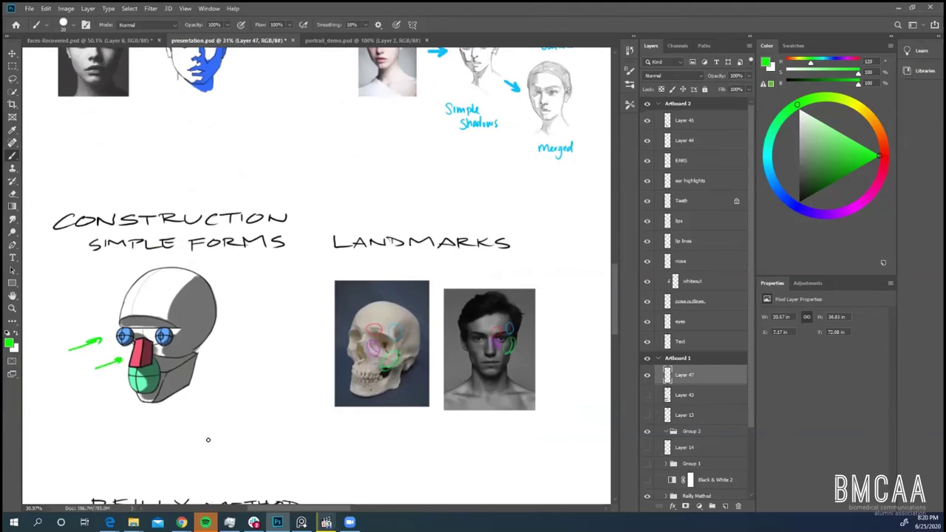
pyautogui.hotkey('ctrl', 'z')
pyautogui.hotkey('ctrl', 'z')
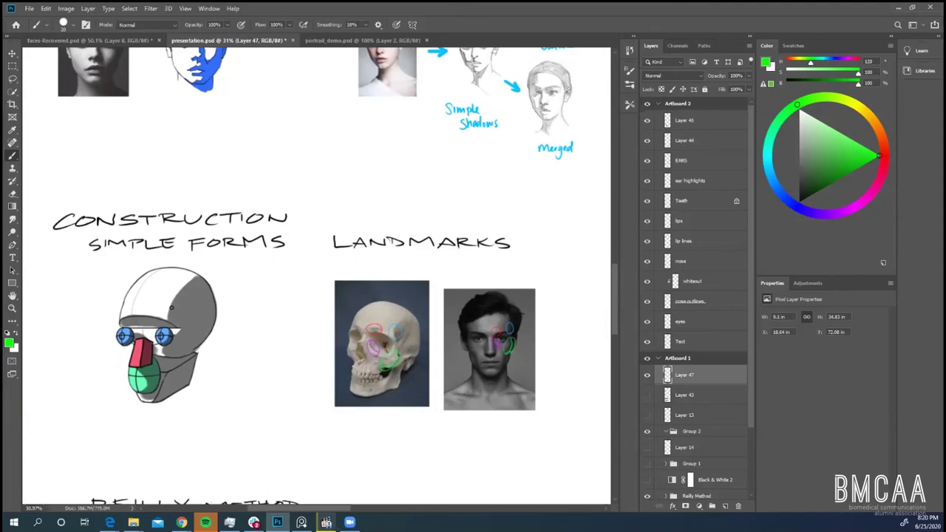
# - Point a green arrow at the cranium and outline the brow ridge of the Simple Forms head, undoing both marks
pyautogui.moveTo(240, 294); pyautogui.dragTo(212, 311)
pyautogui.moveTo(121, 323)
pyautogui.mouseDown()
pyautogui.moveTo(161, 317)
pyautogui.moveTo(179, 329)
pyautogui.moveTo(122, 326)
pyautogui.mouseUp()
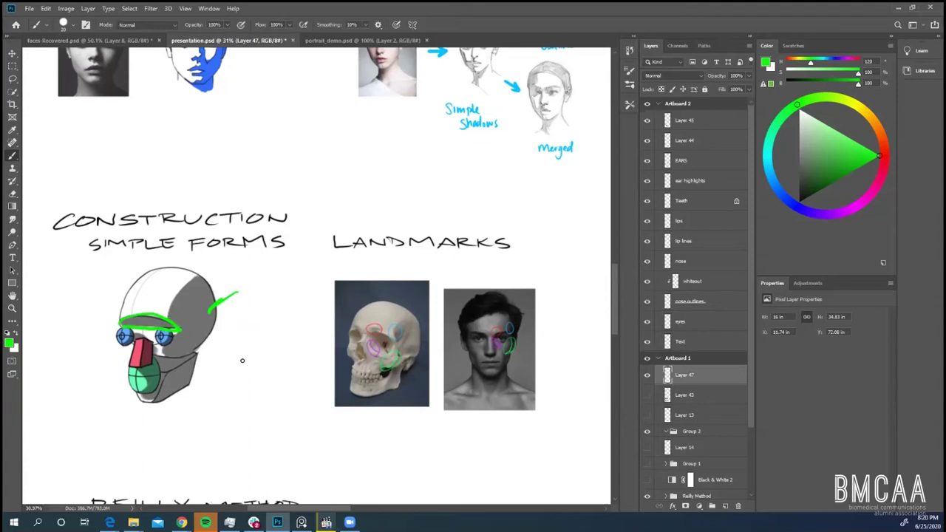
pyautogui.hotkey('ctrl', 'z')
pyautogui.hotkey('ctrl', 'z')
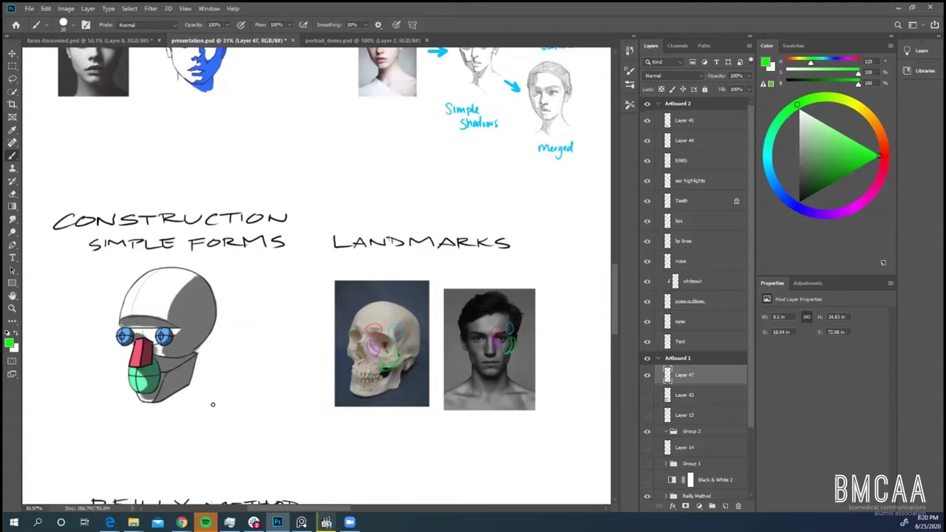
# - Change the brush colour to bright blue with hue 203 and brightness 100, trying and undoing arrows at the Simple Forms chin
pyautogui.moveTo(843, 166); pyautogui.dragTo(858, 169)
pyautogui.moveTo(166, 420); pyautogui.dragTo(150, 392)
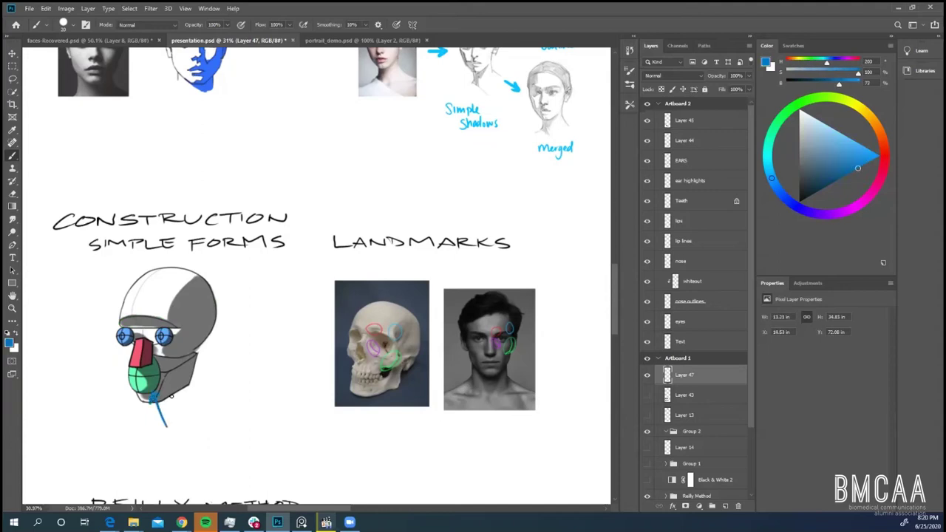
pyautogui.hotkey('ctrl', 'z')
pyautogui.moveTo(844, 163); pyautogui.dragTo(879, 155)
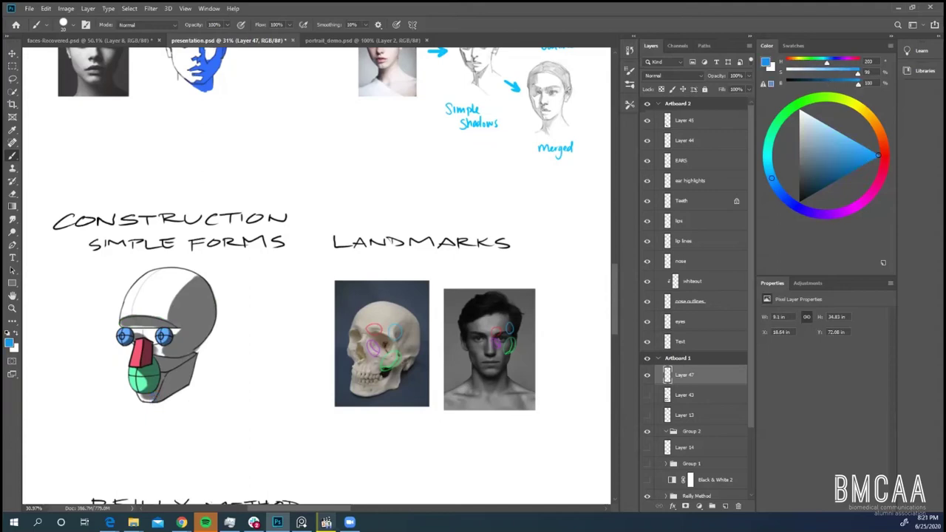
pyautogui.moveTo(165, 435); pyautogui.dragTo(155, 397)
pyautogui.hotkey('ctrl', 'z')
# - Sketch a blue circle beside the Simple Forms jaw with a side-view mouth curving around its edge, undoing the lip shading
pyautogui.moveTo(207, 397)
pyautogui.mouseDown()
pyautogui.moveTo(286, 365)
pyautogui.moveTo(250, 430)
pyautogui.mouseUp()
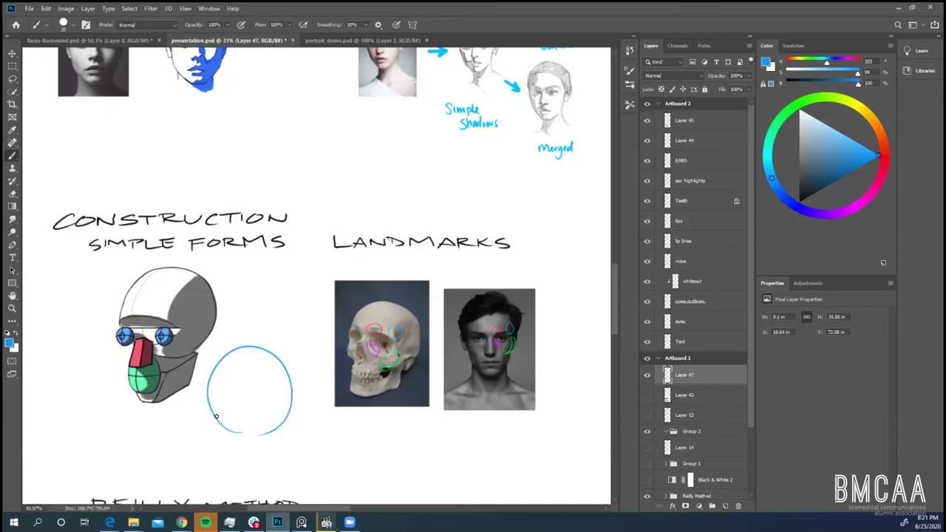
pyautogui.moveTo(220, 370); pyautogui.dragTo(233, 418)
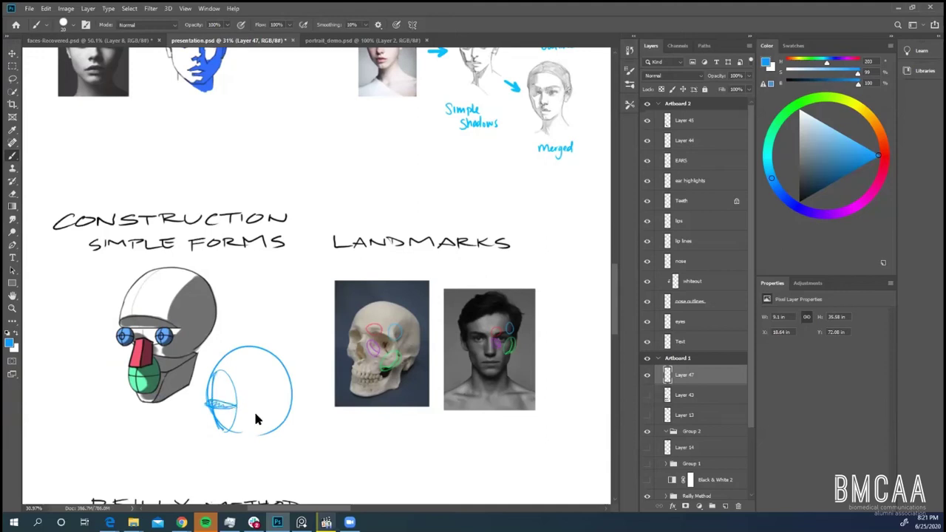
pyautogui.hotkey('ctrl', 'z')
# - Sketch a blue square with a flat mouth beside the Simple Forms head, undo the mouth, and add a curved line crossed vertically below the circle
pyautogui.moveTo(247, 278)
pyautogui.mouseDown()
pyautogui.moveTo(247, 331)
pyautogui.moveTo(295, 284)
pyautogui.moveTo(299, 340)
pyautogui.mouseUp()
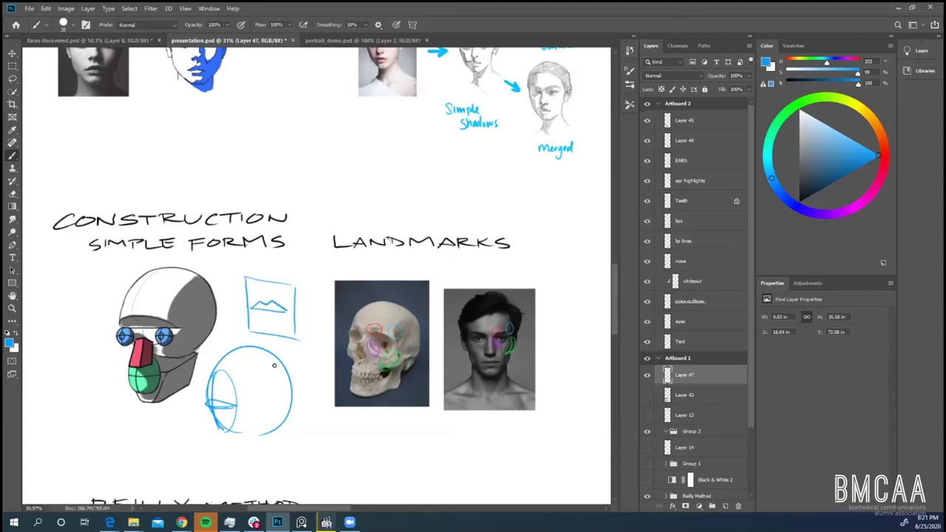
pyautogui.hotkey('ctrl', 'z')
pyautogui.hotkey('ctrl', 'z')
pyautogui.moveTo(285, 435)
pyautogui.mouseDown()
pyautogui.moveTo(311, 450)
pyautogui.moveTo(335, 441)
pyautogui.mouseUp()
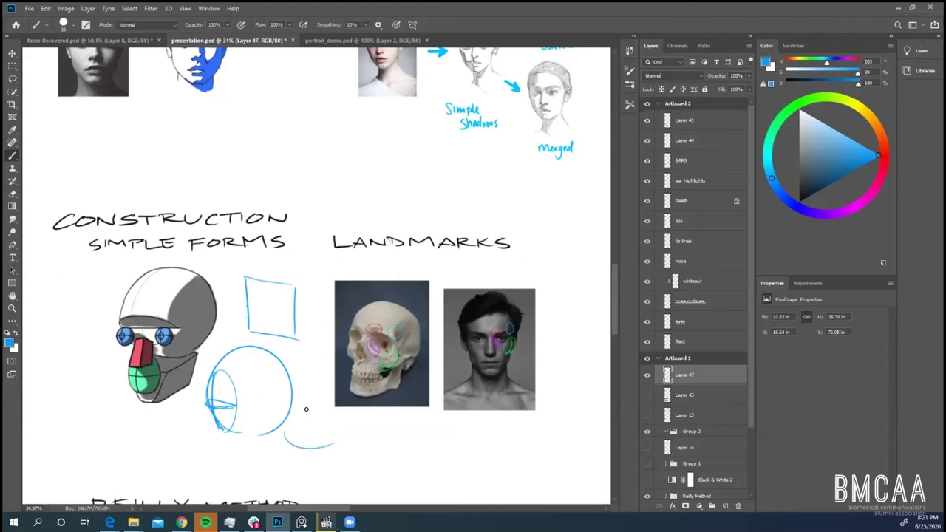
pyautogui.moveTo(303, 403); pyautogui.dragTo(298, 481)
# - Erase the blue square, circle and crossed lines beside the Simple Forms head and brush a small blue arrow below its chin
pyautogui.press('e')
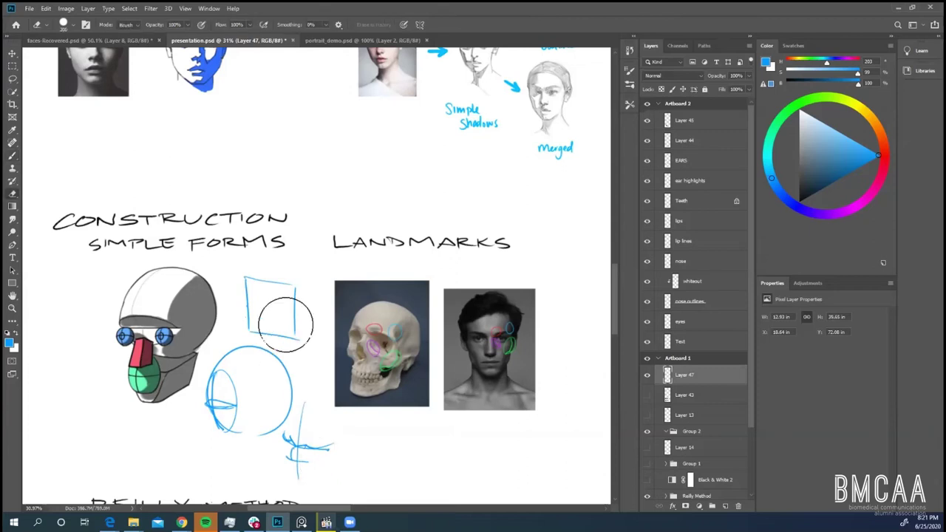
pyautogui.moveTo(277, 295)
pyautogui.mouseDown()
pyautogui.moveTo(294, 352)
pyautogui.moveTo(263, 298)
pyautogui.moveTo(233, 442)
pyautogui.moveTo(251, 375)
pyautogui.moveTo(292, 443)
pyautogui.moveTo(312, 454)
pyautogui.moveTo(280, 459)
pyautogui.moveTo(290, 407)
pyautogui.moveTo(258, 431)
pyautogui.mouseUp()
pyautogui.press('b')
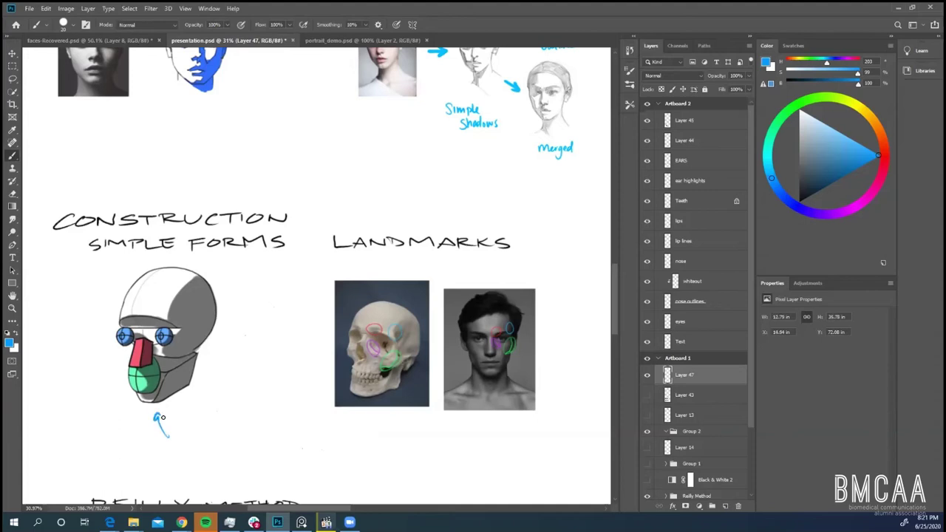
# - Hide Layer 26 in the Anatomical forms group so the Landmarks skull and portrait have no coloured circles
pyautogui.moveTo(341, 509); pyautogui.dragTo(358, 508)
pyautogui.moveTo(614, 293); pyautogui.dragTo(614, 296)
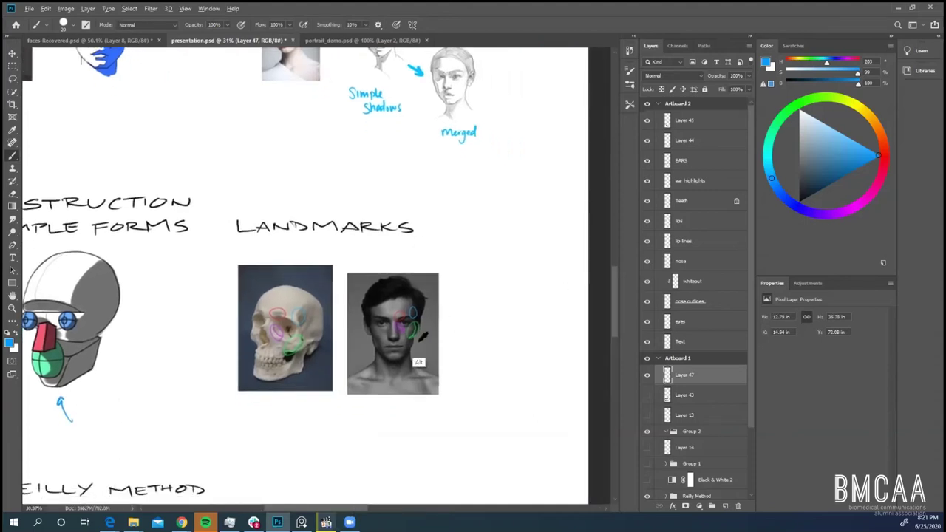
pyautogui.scroll(4, 418, 381)
pyautogui.scroll(1, 394, 386)
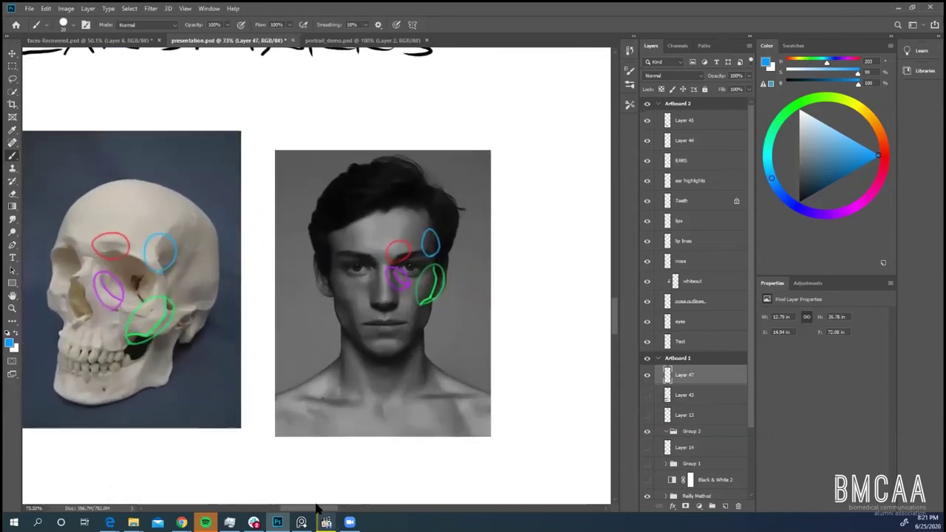
pyautogui.hscroll(-2, 309, 510)
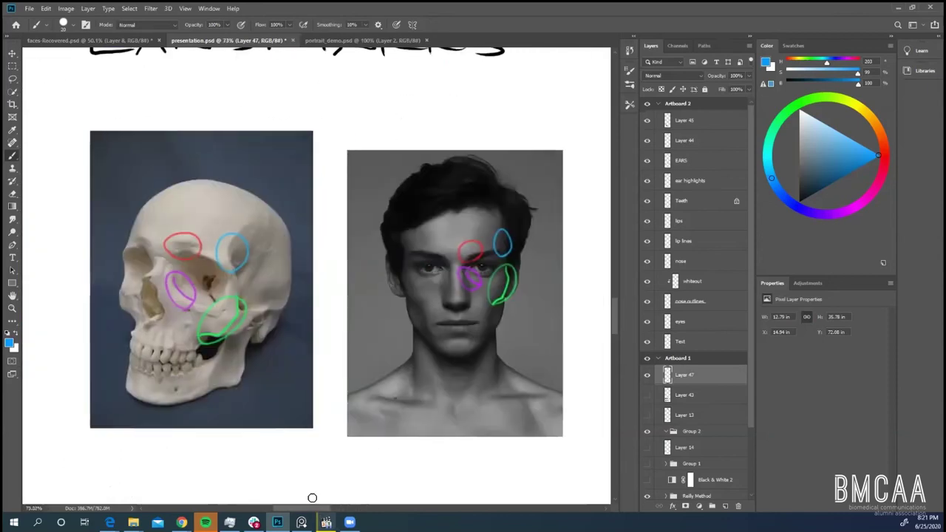
pyautogui.scroll(-1, 739, 383)
pyautogui.scroll(-5, 748, 383)
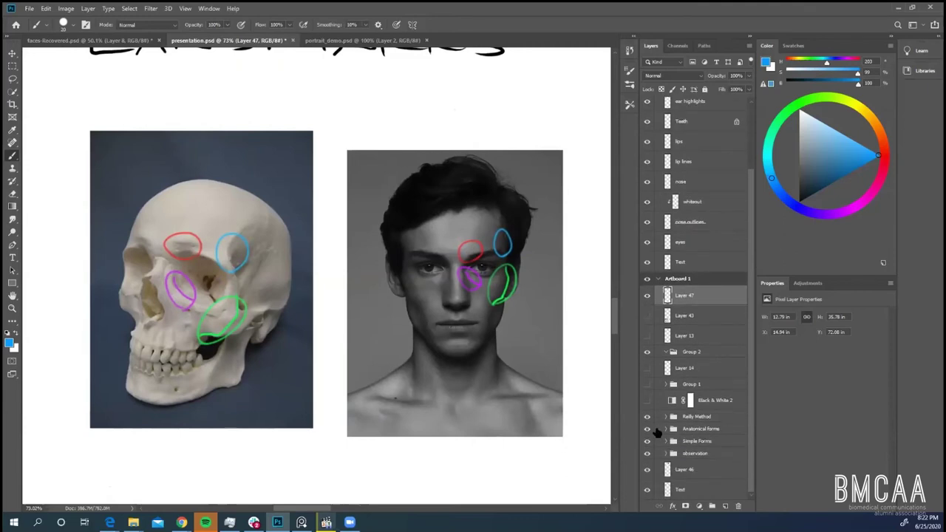
pyautogui.click(654, 429)
pyautogui.click(654, 429)
pyautogui.click(694, 429)
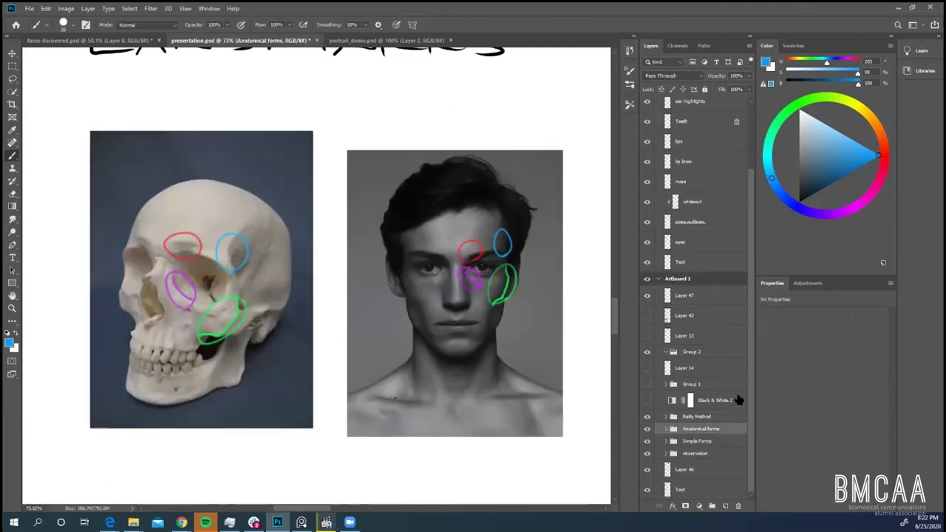
pyautogui.click(667, 429)
pyautogui.scroll(-2, 674, 443)
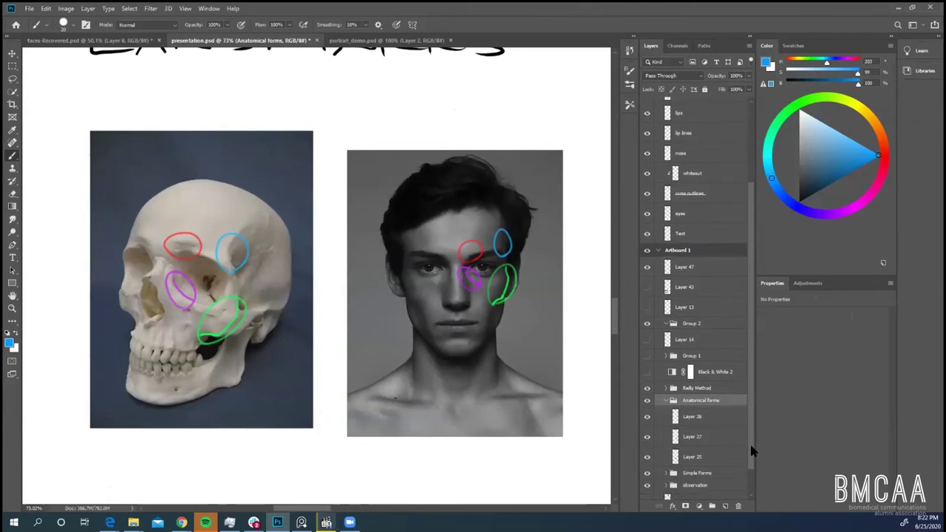
pyautogui.click(648, 418)
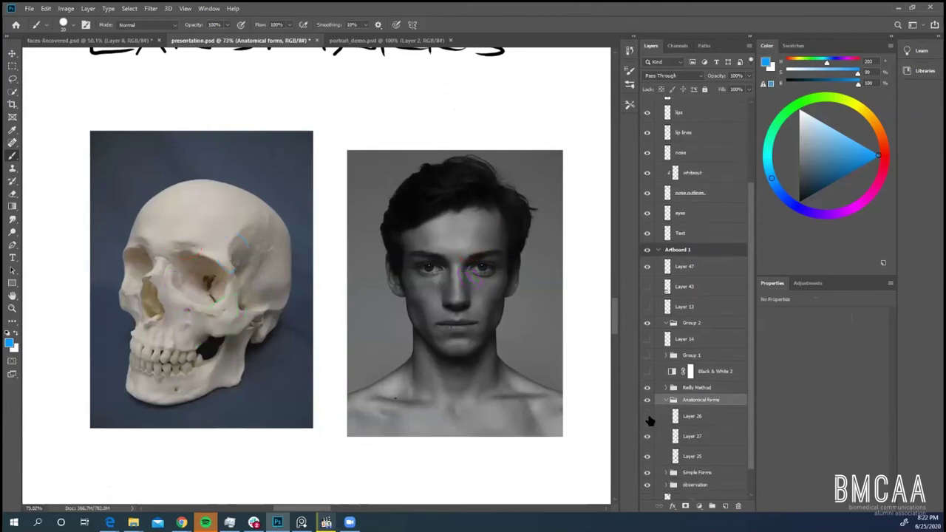
# - Set the brush colour to bright green with hue 122 and add a new layer above Layer 27 in the Anatomical forms group
pyautogui.click(795, 106)
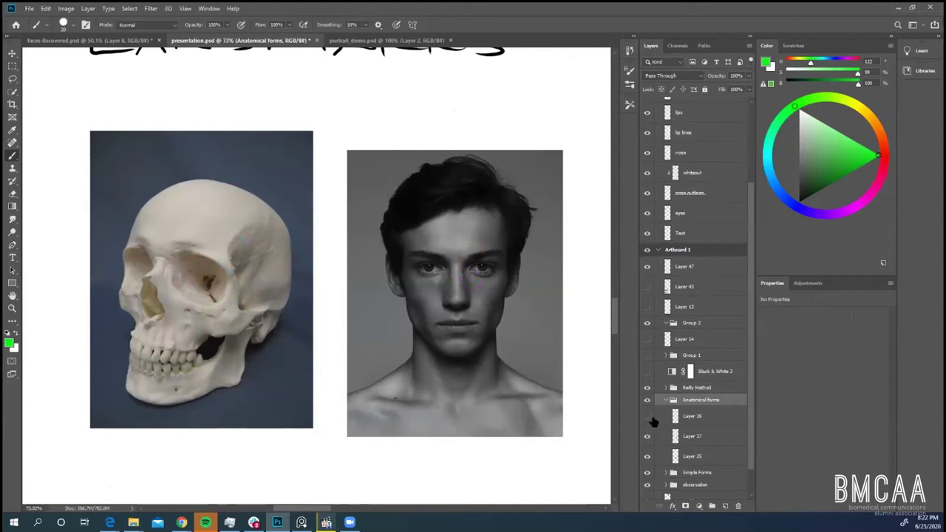
pyautogui.scroll(1, 544, 313)
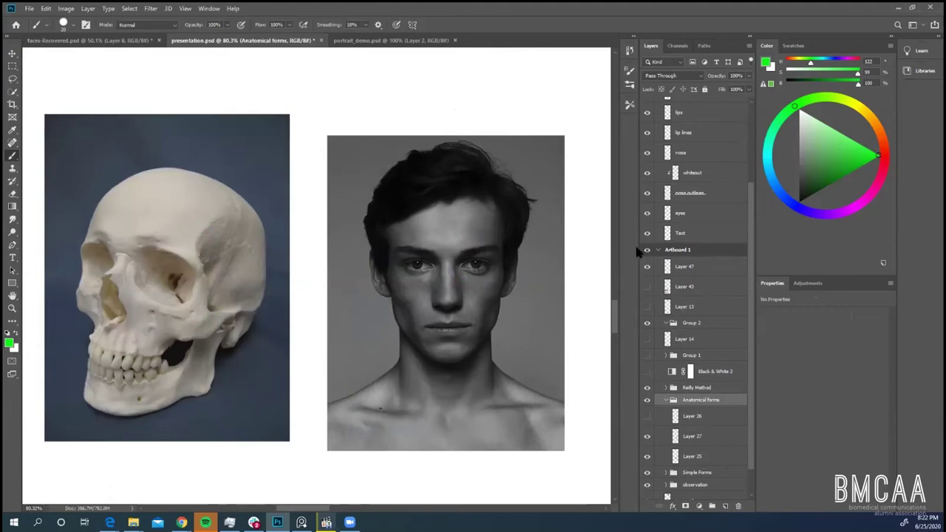
pyautogui.click(693, 438)
pyautogui.hotkey('ctrl', 'shift', 'n')
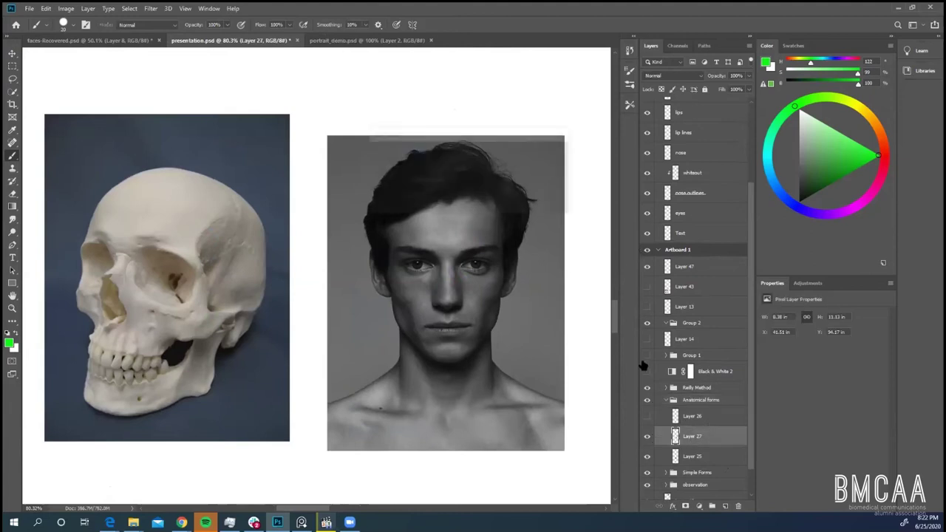
pyautogui.click(553, 153)
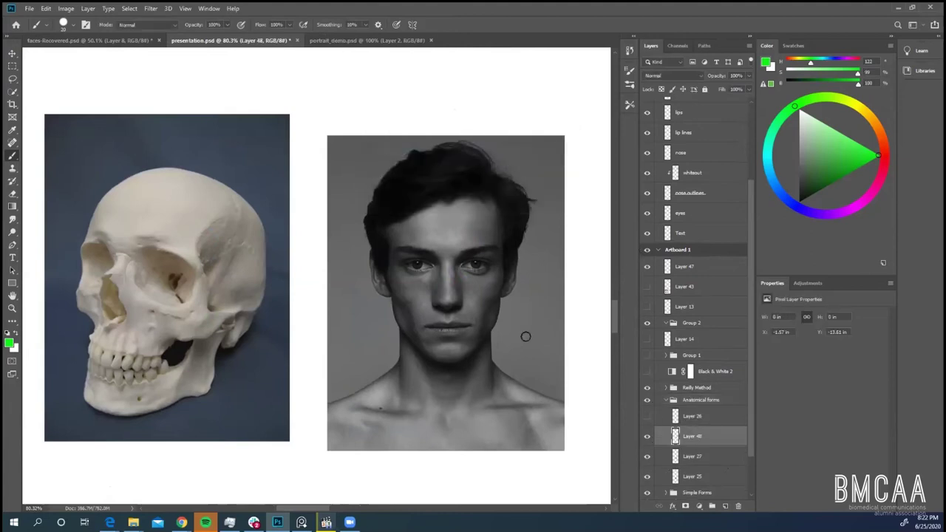
# - Try green strokes around the portrait's brow and a large oval around the whole skull, undoing each mark
pyautogui.moveTo(453, 249)
pyautogui.mouseDown()
pyautogui.moveTo(461, 249)
pyautogui.moveTo(430, 247)
pyautogui.mouseUp()
pyautogui.hotkey('ctrl', 'z')
pyautogui.moveTo(468, 234)
pyautogui.mouseDown()
pyautogui.moveTo(428, 249)
pyautogui.moveTo(443, 244)
pyautogui.mouseUp()
pyautogui.hotkey('ctrl', 'z')
pyautogui.moveTo(238, 409)
pyautogui.mouseDown()
pyautogui.moveTo(78, 325)
pyautogui.moveTo(196, 407)
pyautogui.mouseUp()
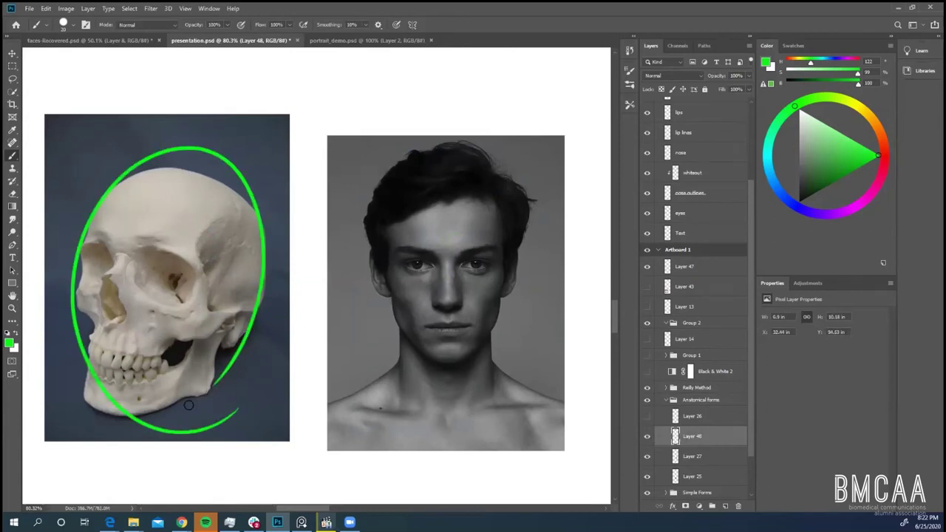
pyautogui.hotkey('ctrl', 'z')
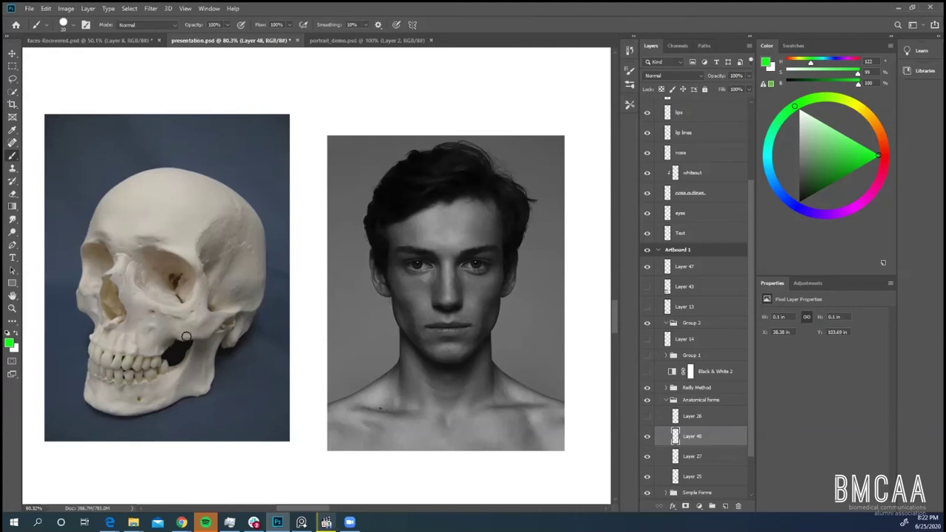
# - Trace the cheekbone contour in green on the skull and up the shadowed side of the portrait's face, undoing both lines
pyautogui.moveTo(170, 340)
pyautogui.mouseDown()
pyautogui.moveTo(204, 326)
pyautogui.moveTo(205, 295)
pyautogui.mouseUp()
pyautogui.hotkey('ctrl', 'z')
pyautogui.moveTo(487, 314)
pyautogui.mouseDown()
pyautogui.moveTo(482, 294)
pyautogui.moveTo(493, 312)
pyautogui.moveTo(503, 249)
pyautogui.mouseUp()
pyautogui.scroll(2, 492, 312)
pyautogui.hotkey('ctrl', 'z')
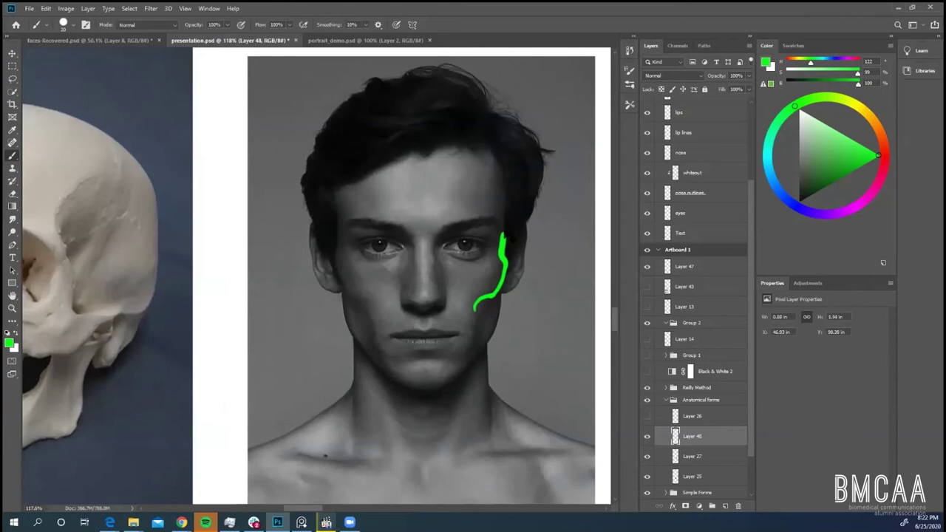
pyautogui.hotkey('ctrl', 'z')
pyautogui.scroll(-2, 493, 315)
pyautogui.hotkey('ctrl', 'z')
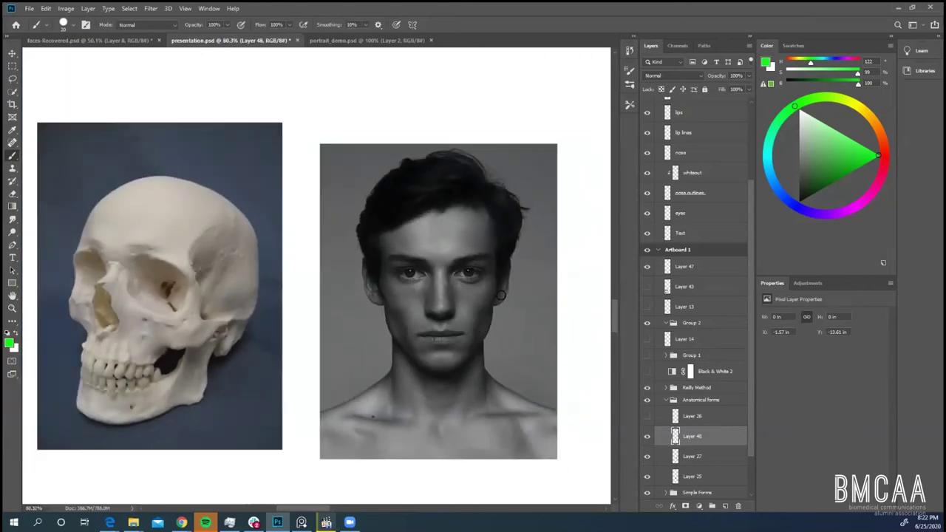
# - Mark the portrait's cheekbone edge with a short green stroke and retrace the skull's cheekbone, undoing both
pyautogui.scroll(3, 494, 318)
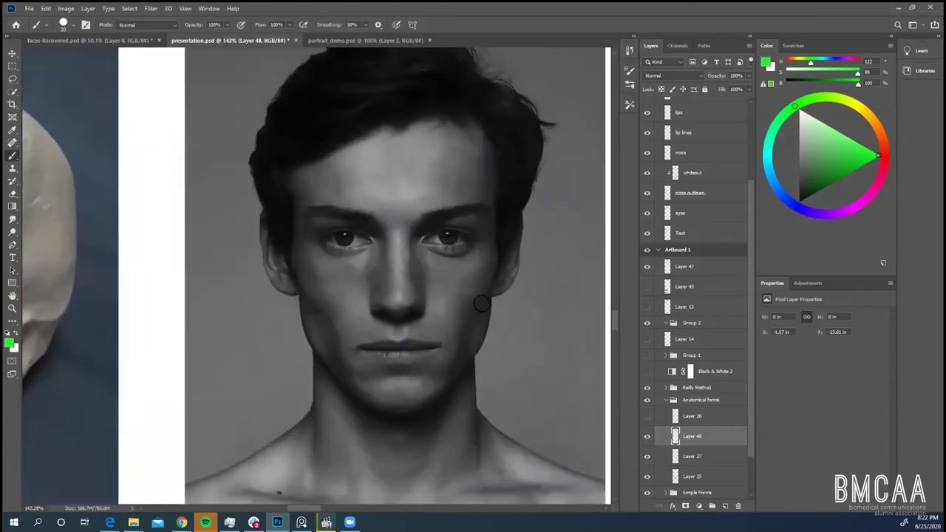
pyautogui.moveTo(458, 316); pyautogui.dragTo(485, 292)
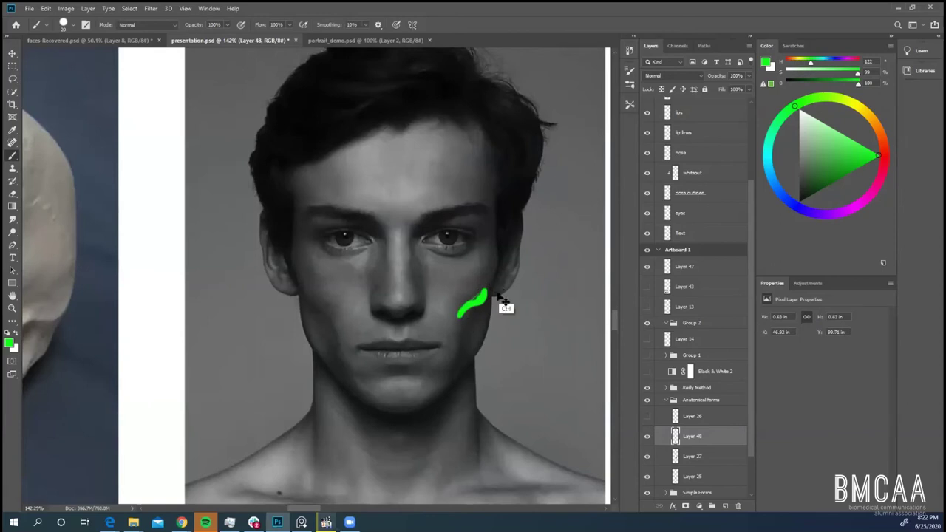
pyautogui.hotkey('ctrl', 'z')
pyautogui.scroll(-4, 481, 319)
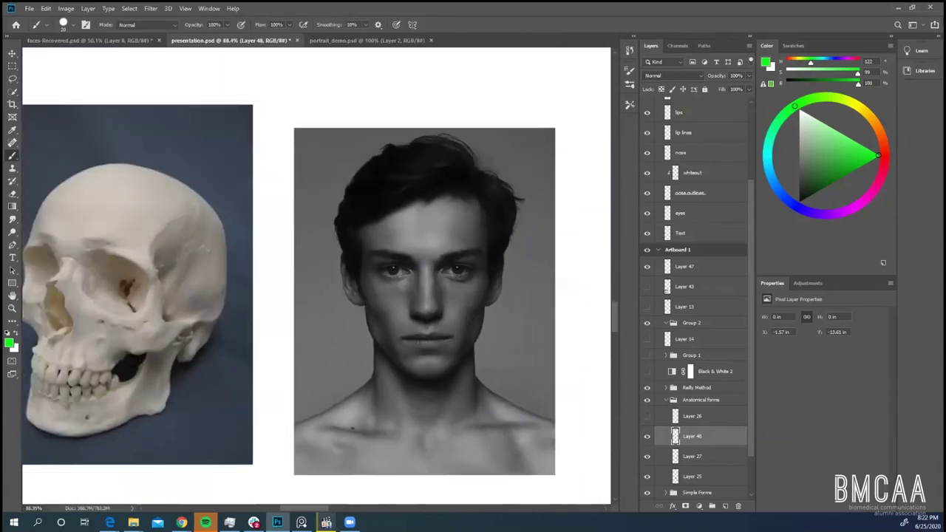
pyautogui.moveTo(124, 355)
pyautogui.mouseDown()
pyautogui.moveTo(145, 349)
pyautogui.moveTo(164, 325)
pyautogui.moveTo(160, 297)
pyautogui.mouseUp()
pyautogui.hotkey('ctrl', 'z')
pyautogui.hotkey('ctrl', 'z')
# - Show and hide the Layer 26 landmark circles, and mark the temple in green on the portrait and the skull, undoing the marks
pyautogui.click(649, 417)
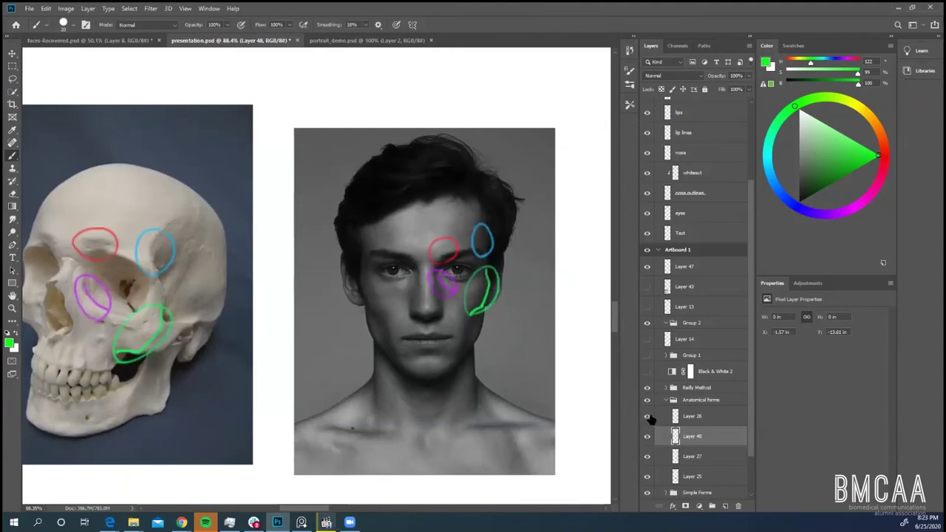
pyautogui.click(648, 417)
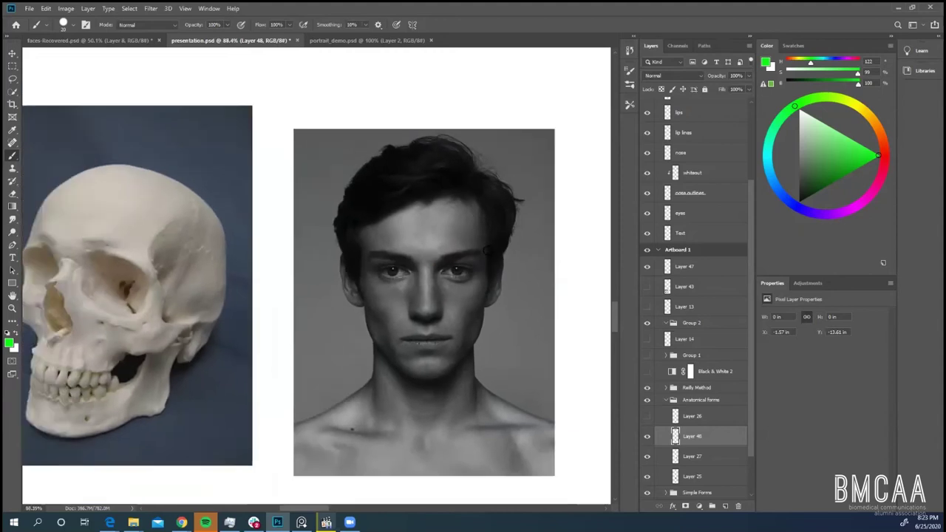
pyautogui.moveTo(480, 232); pyautogui.dragTo(481, 217)
pyautogui.hotkey('ctrl', 'z')
pyautogui.moveTo(163, 283)
pyautogui.mouseDown()
pyautogui.moveTo(143, 255)
pyautogui.moveTo(163, 275)
pyautogui.moveTo(153, 255)
pyautogui.moveTo(170, 220)
pyautogui.mouseUp()
pyautogui.hotkey('ctrl', 'z')
pyautogui.hotkey('ctrl', 'z')
# - Draw green marks below the portrait's shadowed eye, including a circle at its inner corner with an arrow toward the cheek, undoing them all
pyautogui.moveTo(455, 295)
pyautogui.mouseDown()
pyautogui.moveTo(440, 275)
pyautogui.moveTo(456, 294)
pyautogui.moveTo(445, 286)
pyautogui.moveTo(467, 290)
pyautogui.moveTo(479, 264)
pyautogui.mouseUp()
pyautogui.hotkey('ctrl', 'z')
pyautogui.hotkey('ctrl', 'z')
pyautogui.scroll(2, 484, 299)
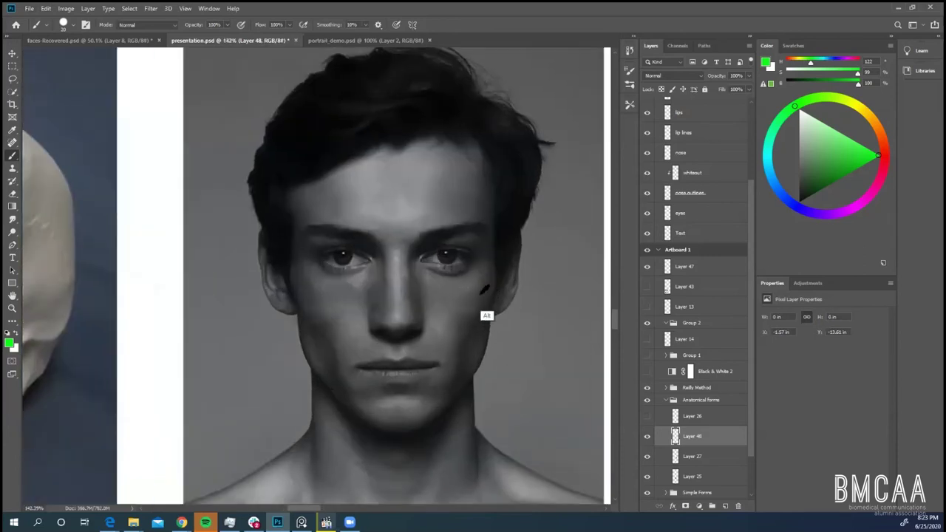
pyautogui.scroll(3, 484, 299)
pyautogui.moveTo(446, 304)
pyautogui.mouseDown()
pyautogui.moveTo(402, 276)
pyautogui.moveTo(445, 262)
pyautogui.moveTo(437, 293)
pyautogui.mouseUp()
pyautogui.moveTo(411, 264)
pyautogui.mouseDown()
pyautogui.moveTo(423, 276)
pyautogui.moveTo(476, 282)
pyautogui.mouseUp()
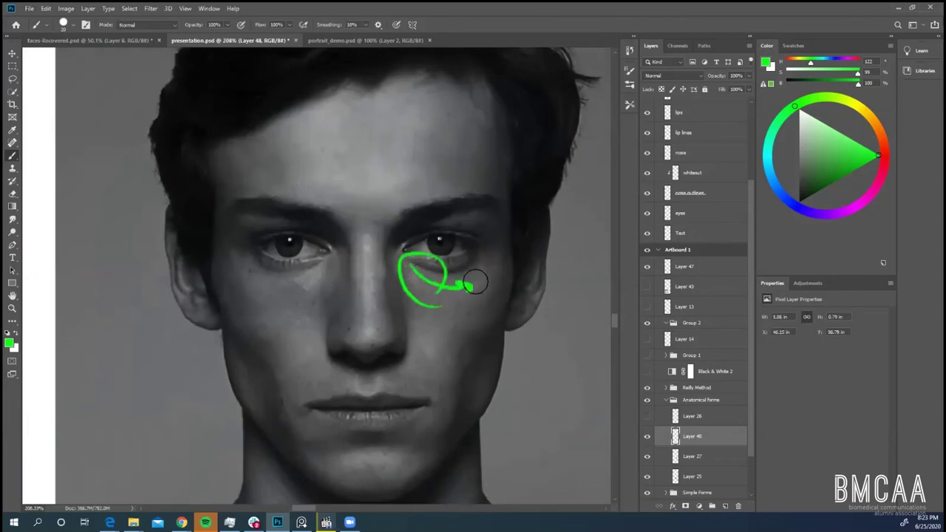
pyautogui.hotkey('ctrl', 'z')
pyautogui.scroll(-3, 450, 407)
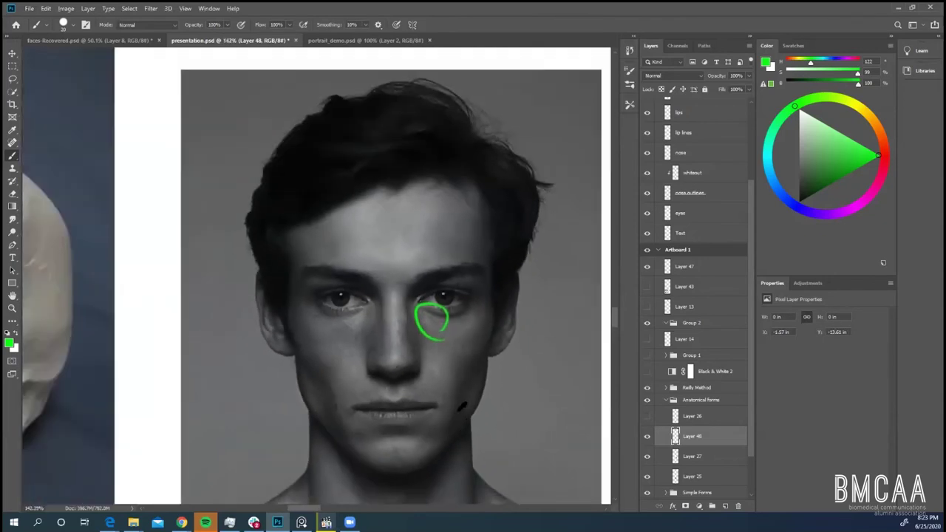
pyautogui.hotkey('ctrl', 'z')
# - Circle the bone between the skull's nasal opening and eye socket in green, undoing the circle
pyautogui.scroll(-4, 454, 422)
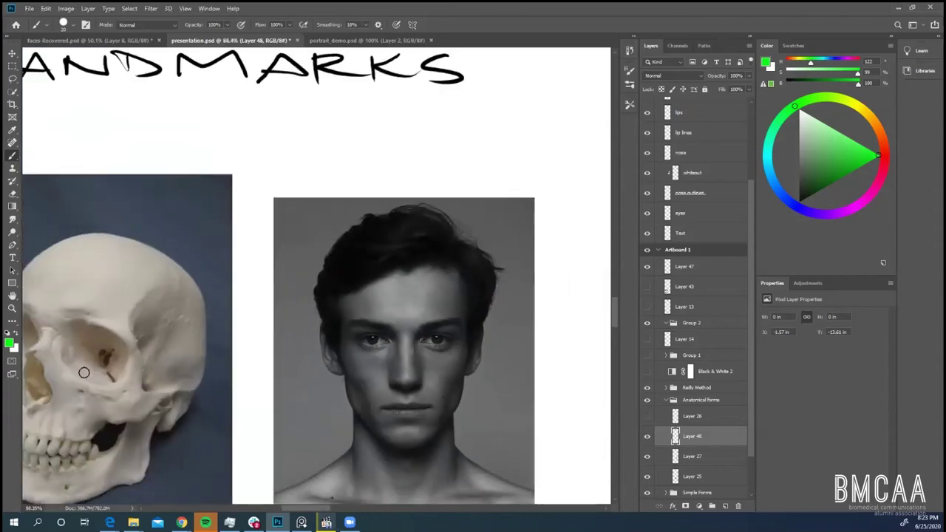
pyautogui.moveTo(83, 372); pyautogui.dragTo(87, 390)
pyautogui.scroll(-1, 150, 402)
pyautogui.scroll(-1, 155, 432)
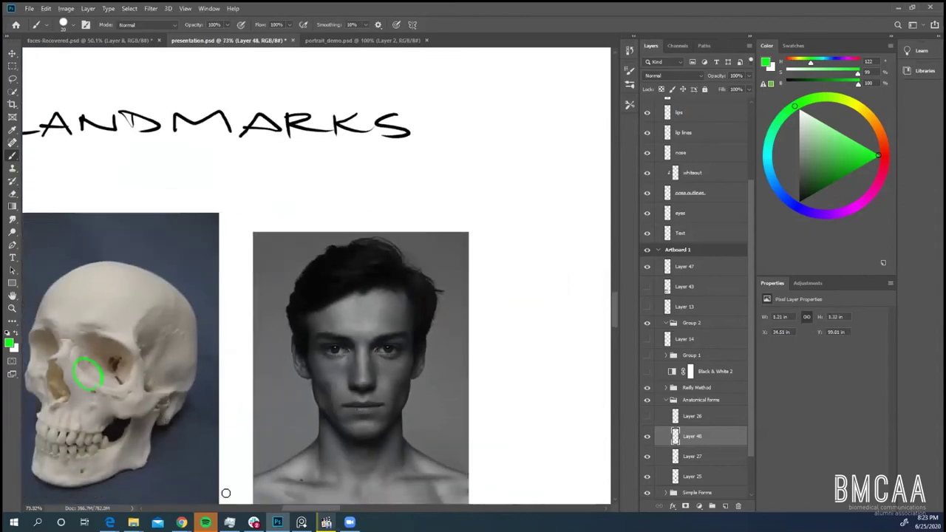
pyautogui.hotkey('ctrl', 'z')
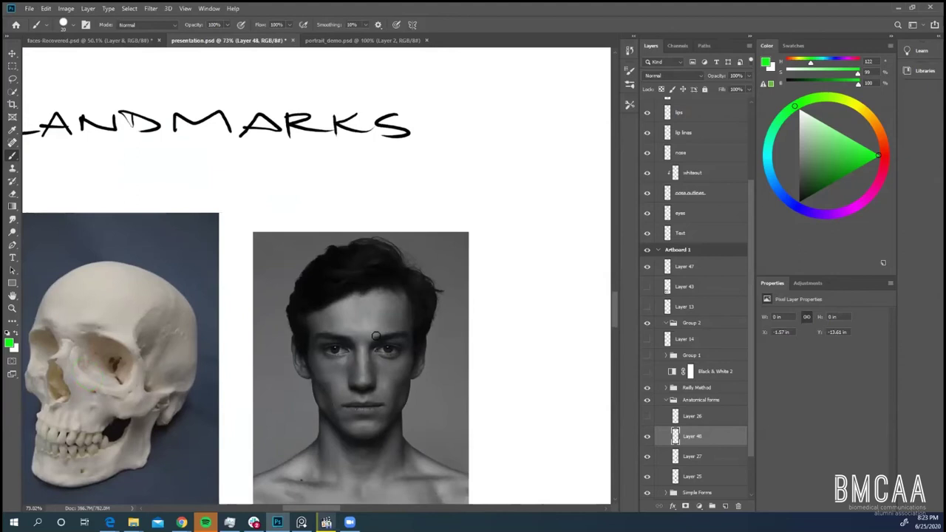
# - Circle both inner brow areas in green on the portrait and both brow ridges on the skull, undoing all the circles
pyautogui.moveTo(376, 340)
pyautogui.mouseDown()
pyautogui.moveTo(378, 322)
pyautogui.moveTo(362, 333)
pyautogui.moveTo(341, 322)
pyautogui.moveTo(359, 334)
pyautogui.mouseUp()
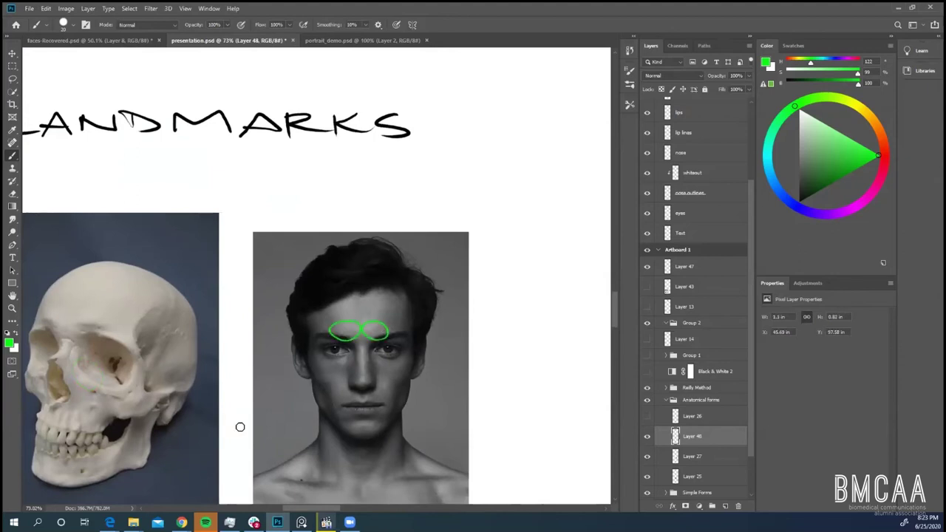
pyautogui.hotkey('ctrl', 'z')
pyautogui.hotkey('ctrl', 'z')
pyautogui.moveTo(81, 338)
pyautogui.mouseDown()
pyautogui.moveTo(98, 338)
pyautogui.moveTo(79, 326)
pyautogui.moveTo(41, 330)
pyautogui.moveTo(61, 333)
pyautogui.mouseUp()
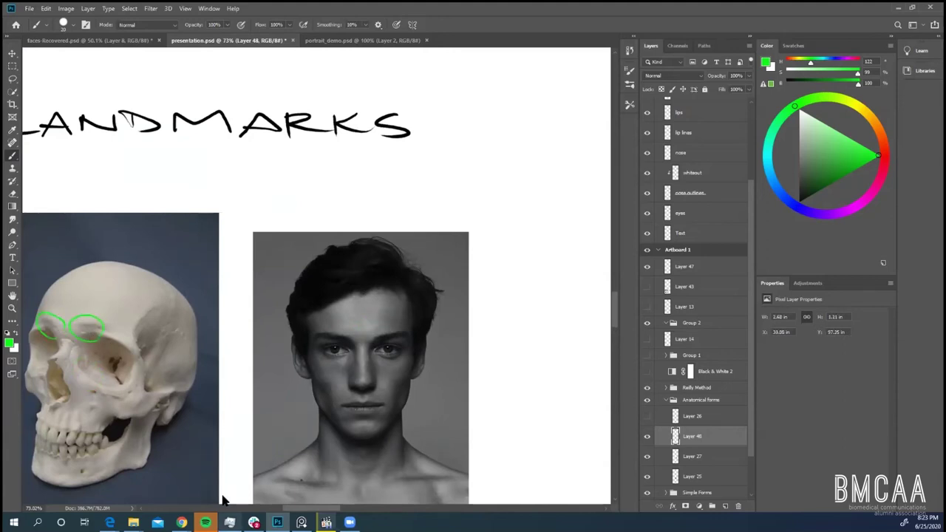
pyautogui.hotkey('ctrl', 'z')
pyautogui.hotkey('ctrl', 'z')
# - Show the Layer 26 landmark circles for comparison, hide them again, and focus on the portrait's eyes and nose
pyautogui.click(648, 416)
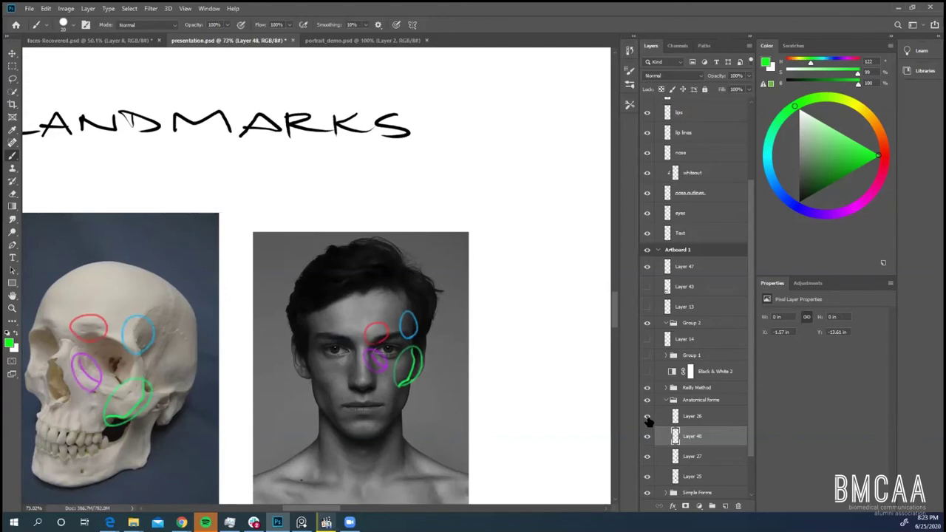
pyautogui.click(648, 416)
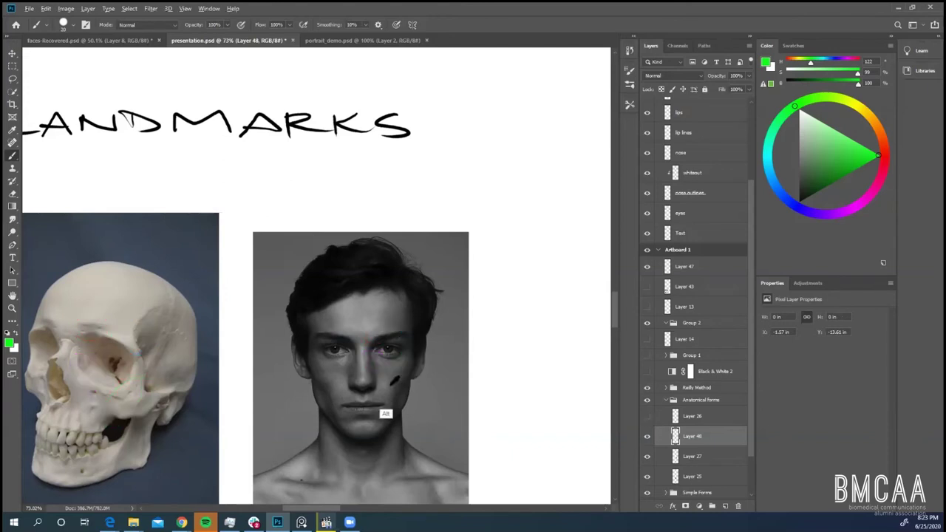
pyautogui.scroll(2, 359, 410)
pyautogui.scroll(2, 376, 361)
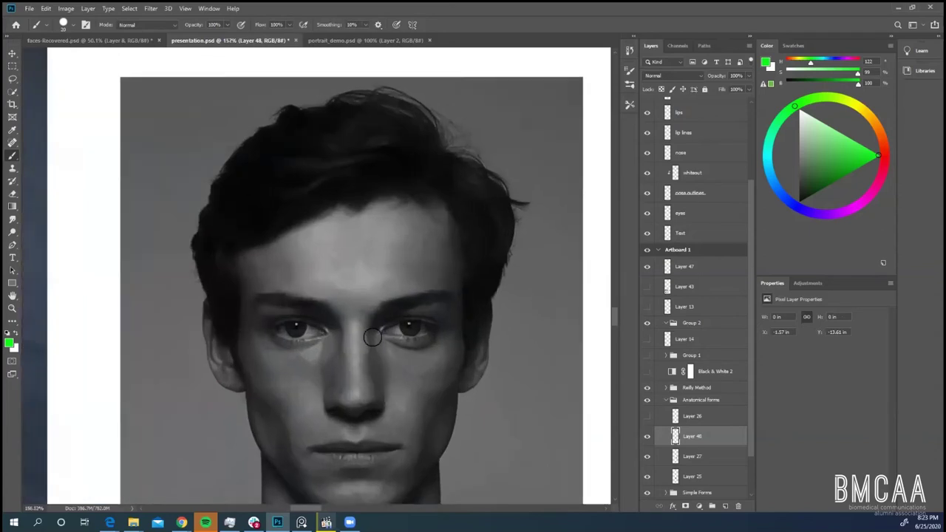
# - Draw green strokes down both sides of the portrait's nose bridge beside the inner eye corners, undoing them all
pyautogui.scroll(1, 371, 325)
pyautogui.moveTo(372, 325); pyautogui.dragTo(369, 372)
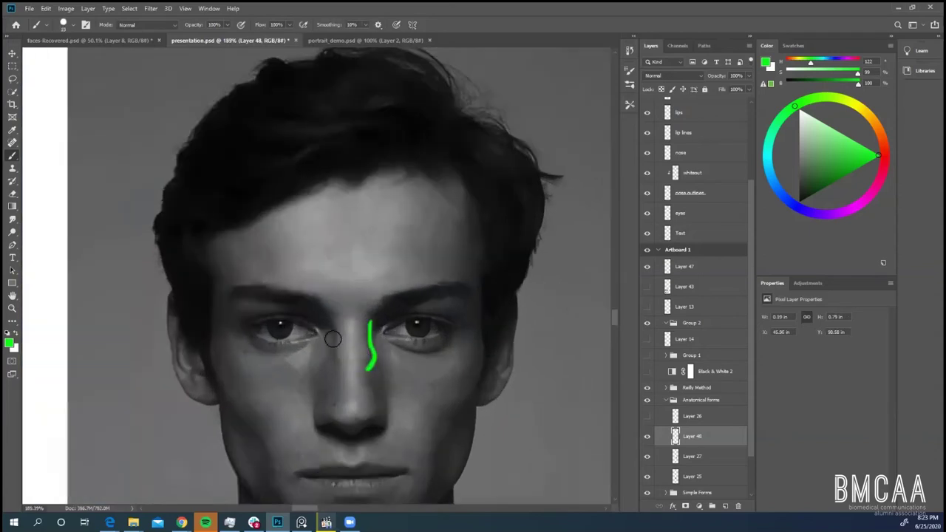
pyautogui.moveTo(337, 324)
pyautogui.mouseDown()
pyautogui.moveTo(335, 373)
pyautogui.moveTo(354, 349)
pyautogui.moveTo(369, 367)
pyautogui.mouseUp()
pyautogui.hotkey('ctrl', 'z')
pyautogui.hotkey('ctrl', 'z')
pyautogui.hotkey('ctrl', 'z')
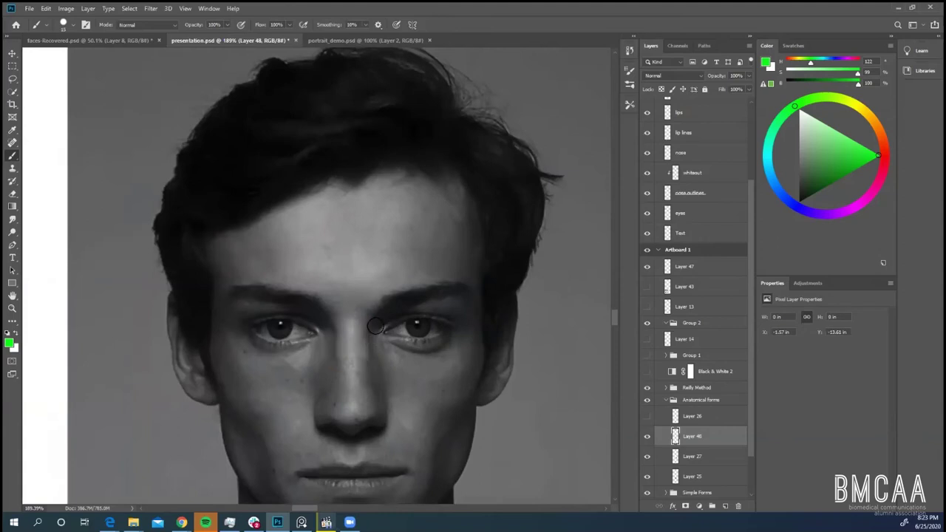
# - Outline the portrait's nose in green from the bridge around the nostrils, undoing the outline
pyautogui.moveTo(371, 325)
pyautogui.mouseDown()
pyautogui.moveTo(372, 357)
pyautogui.moveTo(354, 347)
pyautogui.moveTo(336, 363)
pyautogui.mouseUp()
pyautogui.moveTo(316, 423)
pyautogui.mouseDown()
pyautogui.moveTo(342, 353)
pyautogui.moveTo(376, 371)
pyautogui.moveTo(383, 420)
pyautogui.moveTo(340, 419)
pyautogui.mouseUp()
pyautogui.scroll(-3, 414, 414)
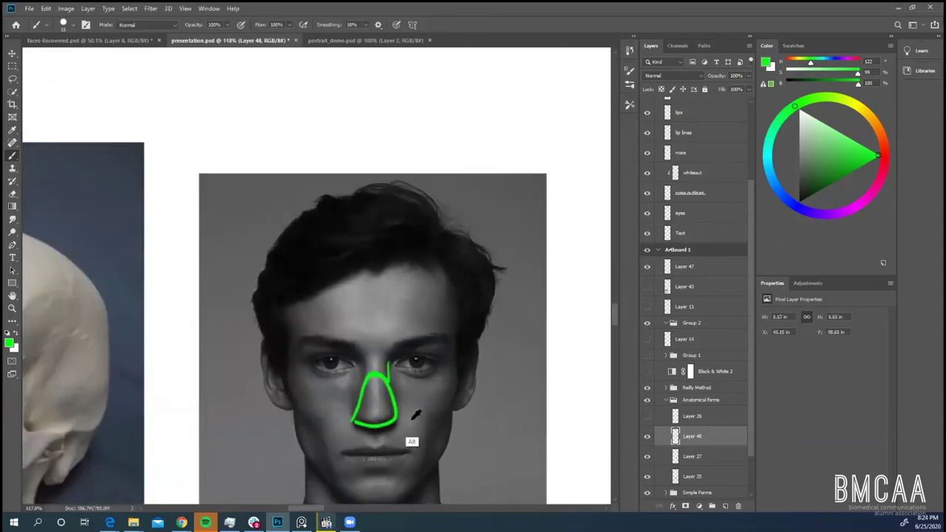
pyautogui.hotkey('ctrl', 'z')
pyautogui.hotkey('ctrl', 'z')
# - Draw three stacked green circles down the bridge of the portrait's nose, undoing them all
pyautogui.scroll(3, 405, 413)
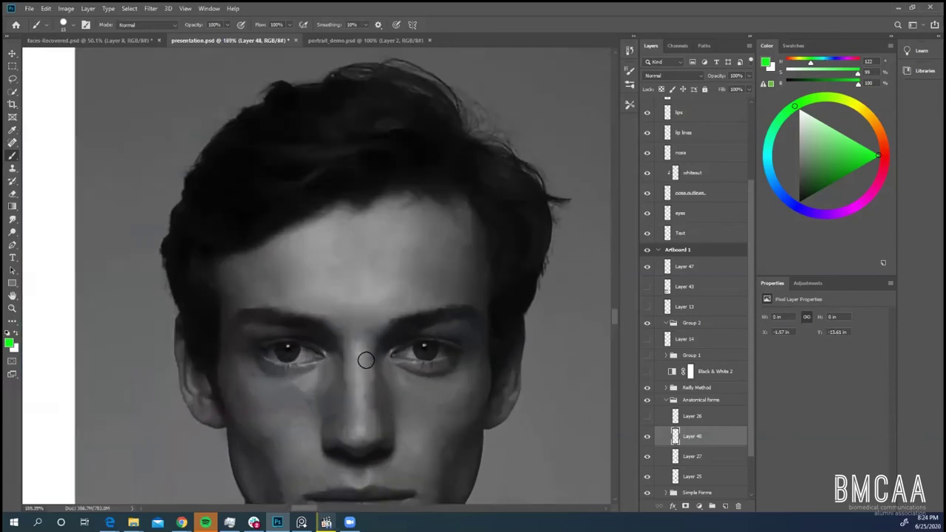
pyautogui.moveTo(349, 353)
pyautogui.mouseDown()
pyautogui.moveTo(369, 363)
pyautogui.moveTo(357, 363)
pyautogui.moveTo(371, 381)
pyautogui.moveTo(357, 402)
pyautogui.mouseUp()
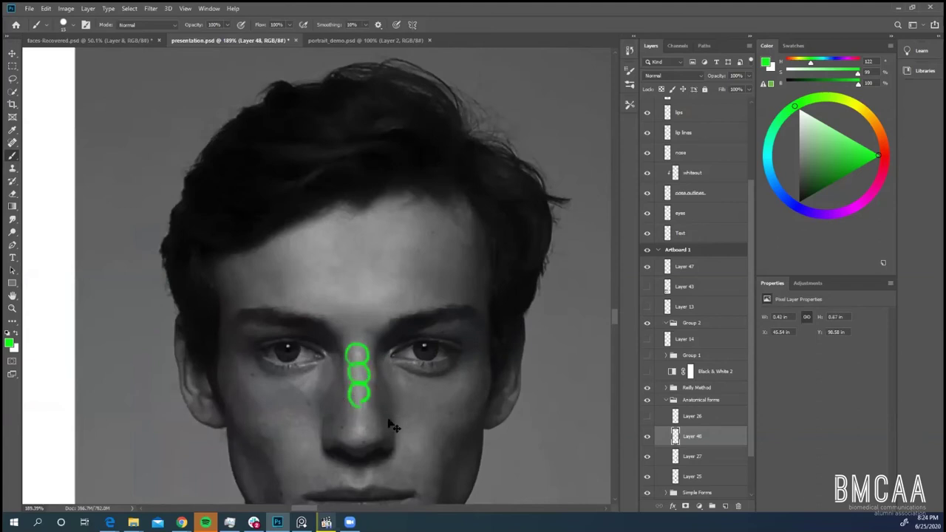
pyautogui.hotkey('ctrl', 'z')
pyautogui.hotkey('ctrl', 'z')
# - Mark the nasal bone between the skull's eye sockets in green, undoing the mark
pyautogui.scroll(-1, 391, 420)
pyautogui.scroll(-3, 394, 417)
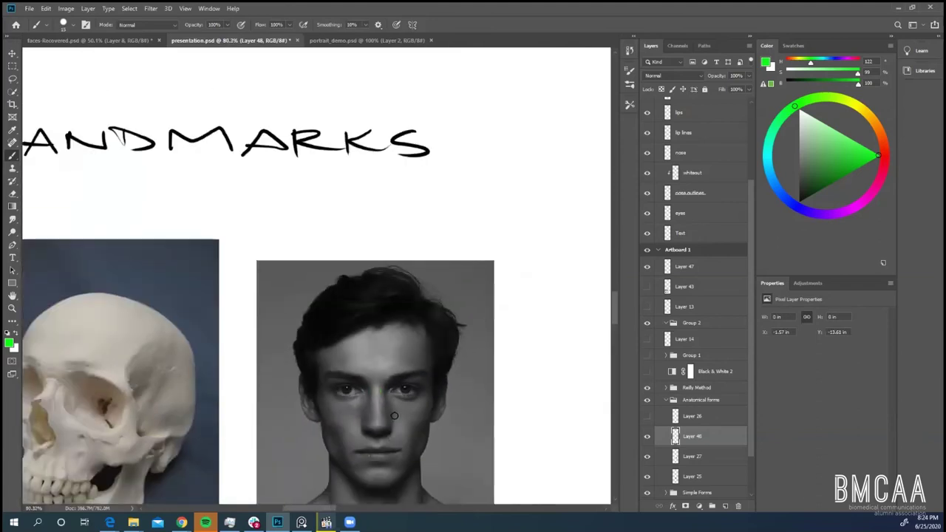
pyautogui.scroll(-1, 399, 444)
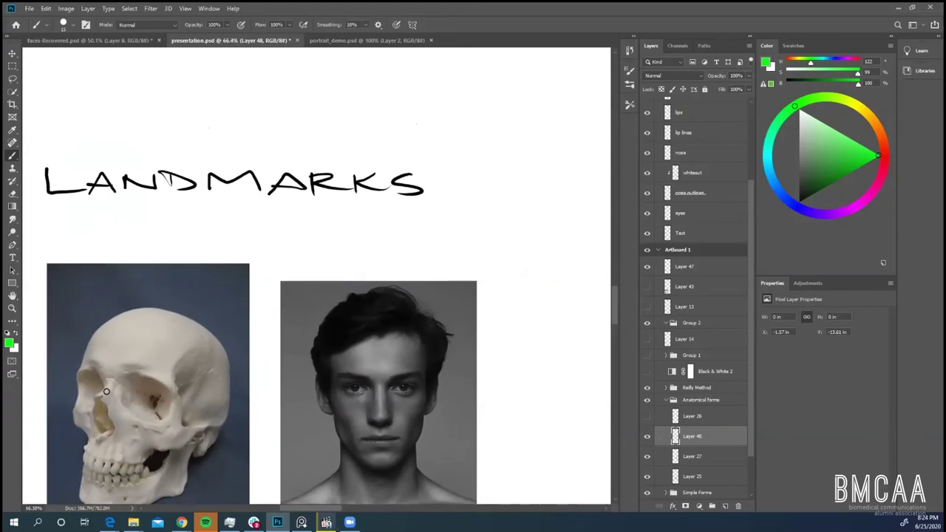
pyautogui.moveTo(110, 390)
pyautogui.mouseDown()
pyautogui.moveTo(107, 381)
pyautogui.moveTo(105, 398)
pyautogui.moveTo(77, 423)
pyautogui.moveTo(87, 431)
pyautogui.moveTo(107, 403)
pyautogui.moveTo(108, 434)
pyautogui.moveTo(104, 403)
pyautogui.mouseUp()
pyautogui.hotkey('ctrl', 'z')
# - Go to the Reilly Method section and create a new layer directly above the Reilly Method group
pyautogui.scroll(-2, 599, 299)
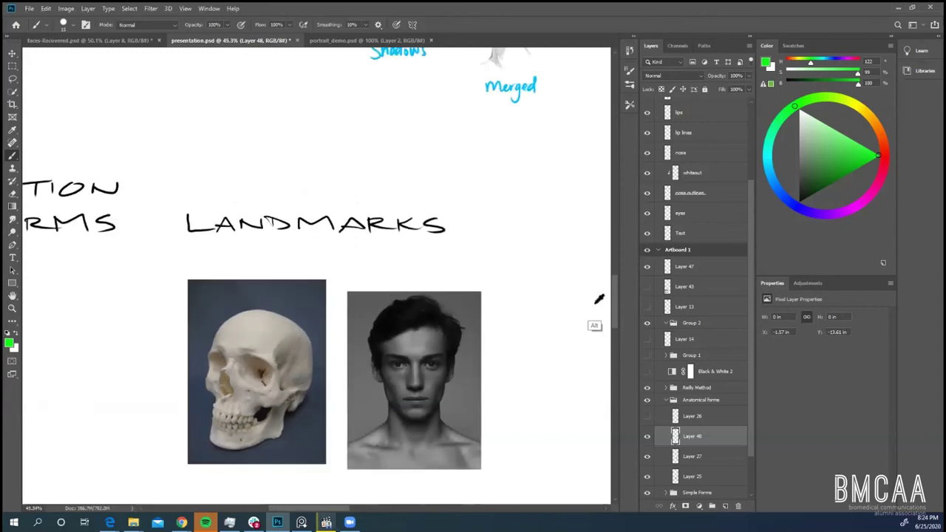
pyautogui.scroll(-4, 599, 299)
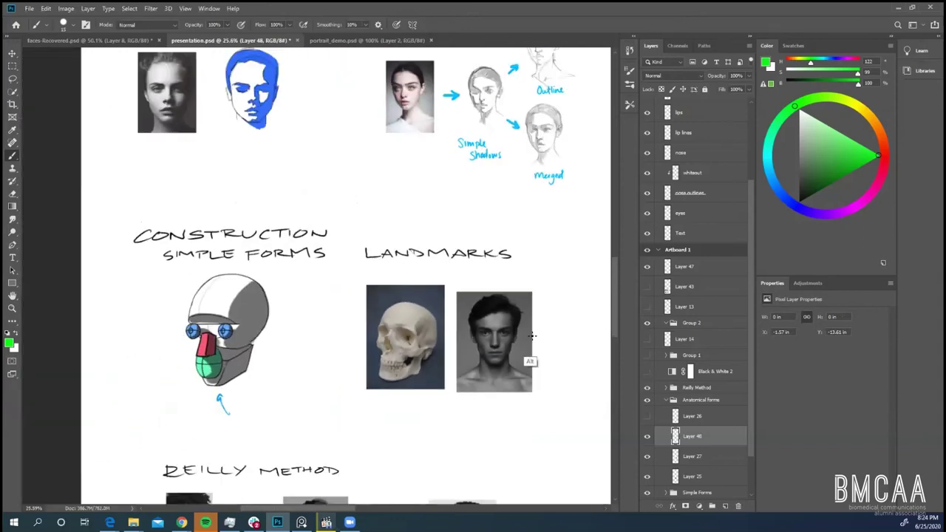
pyautogui.scroll(-5, 613, 295)
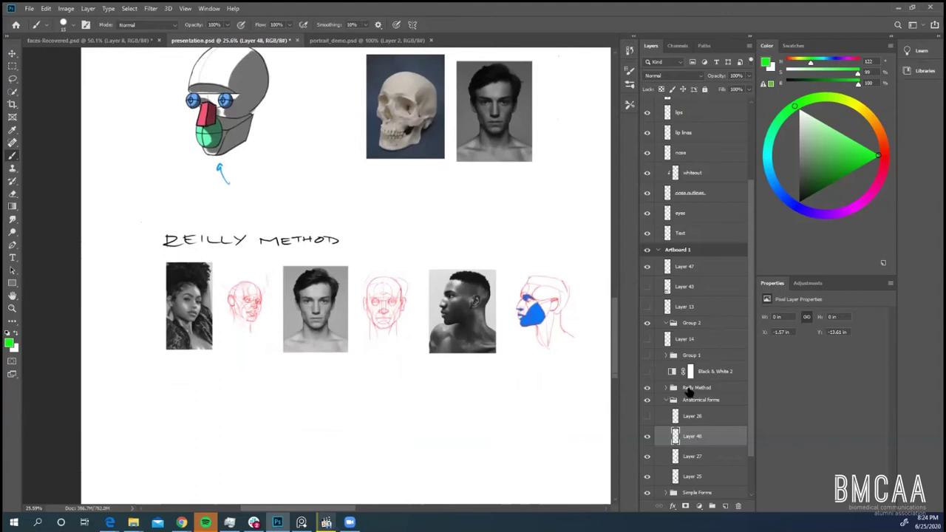
pyautogui.click(693, 389)
pyautogui.hotkey('ctrl', 'shift', 'n')
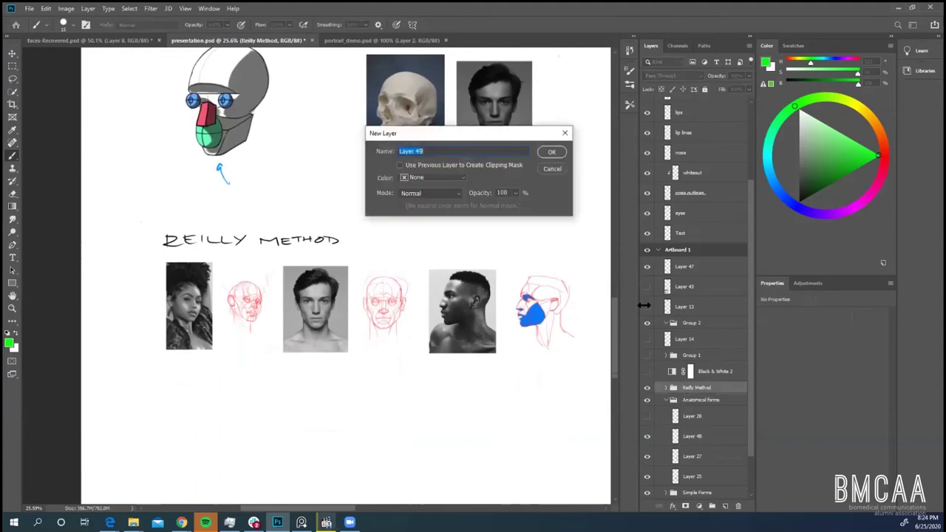
pyautogui.click(556, 146)
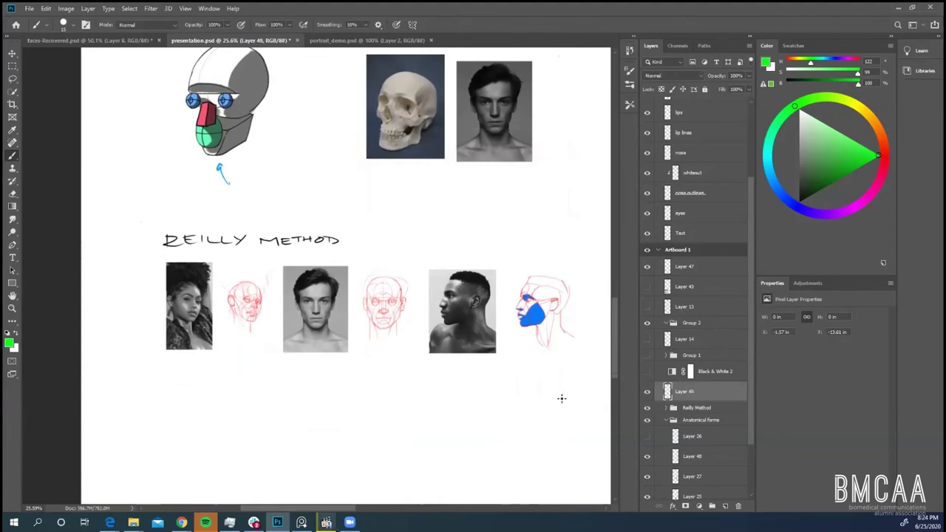
# - Center the Reilly Method examples with empty canvas beneath them and set the foreground color to black
pyautogui.scroll(-1, 546, 412)
pyautogui.scroll(-1, 546, 413)
pyautogui.scroll(3, 548, 414)
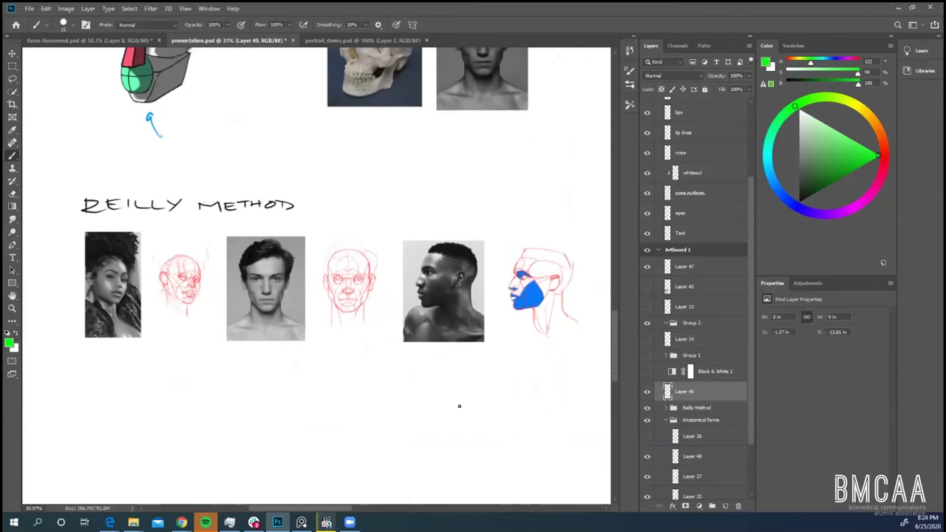
pyautogui.moveTo(612, 341); pyautogui.dragTo(612, 352)
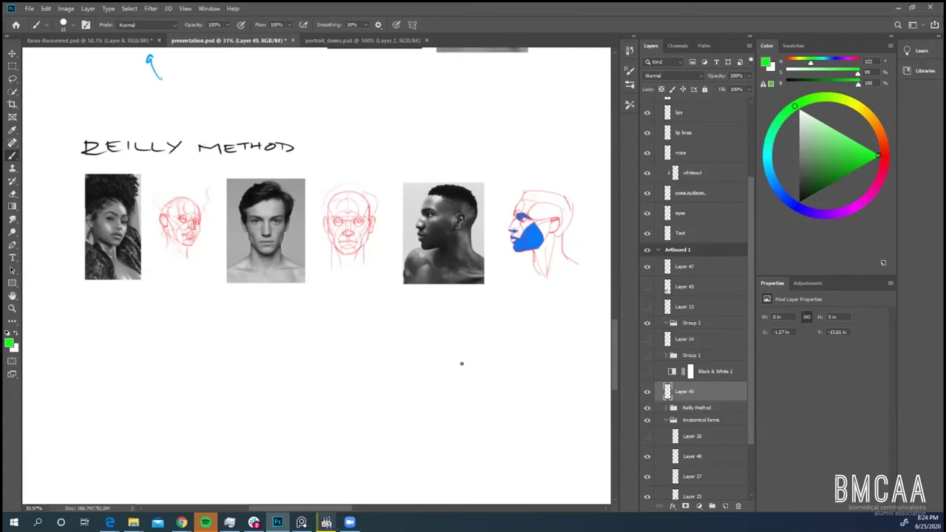
pyautogui.moveTo(807, 189); pyautogui.dragTo(799, 203)
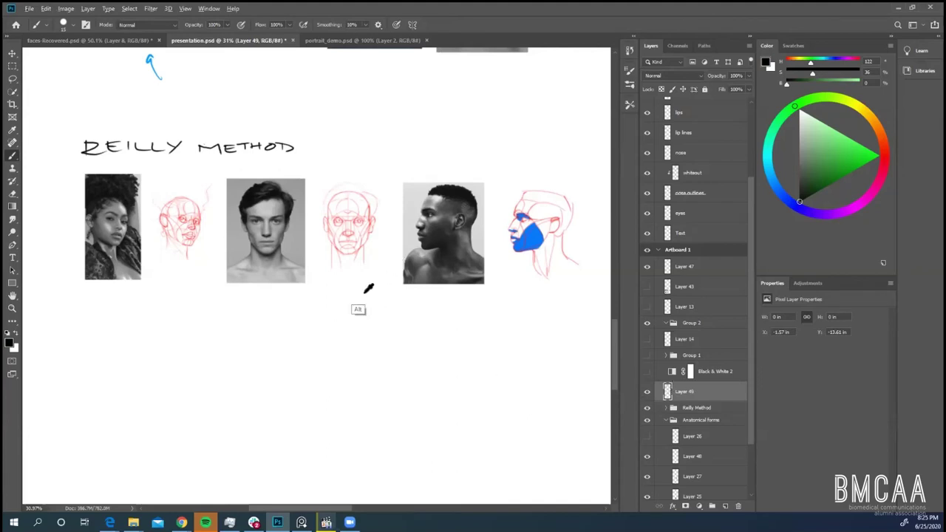
# - Examine the Reilly Method reference portraits and compare each with its red construction drawing
pyautogui.scroll(1, 368, 323)
pyautogui.scroll(1, 369, 323)
pyautogui.moveTo(326, 508); pyautogui.dragTo(315, 509)
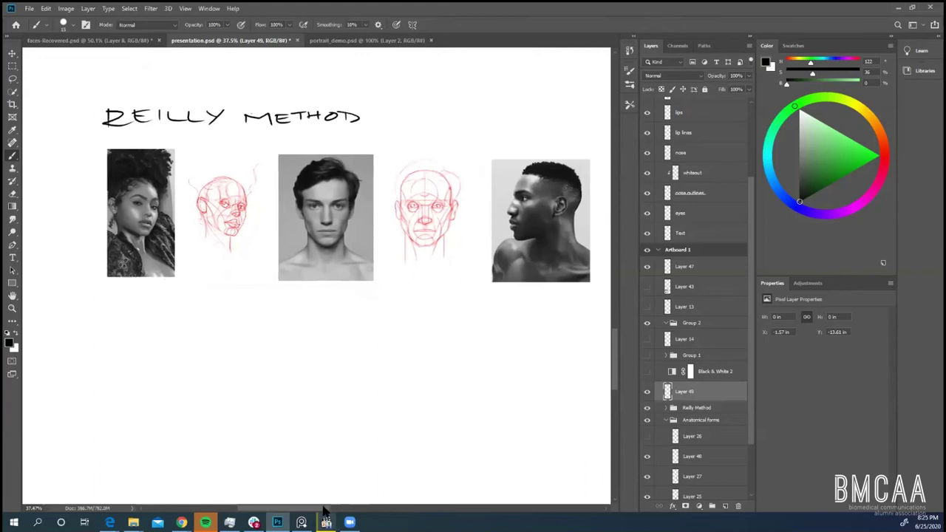
pyautogui.scroll(1, 277, 363)
pyautogui.scroll(3, 279, 362)
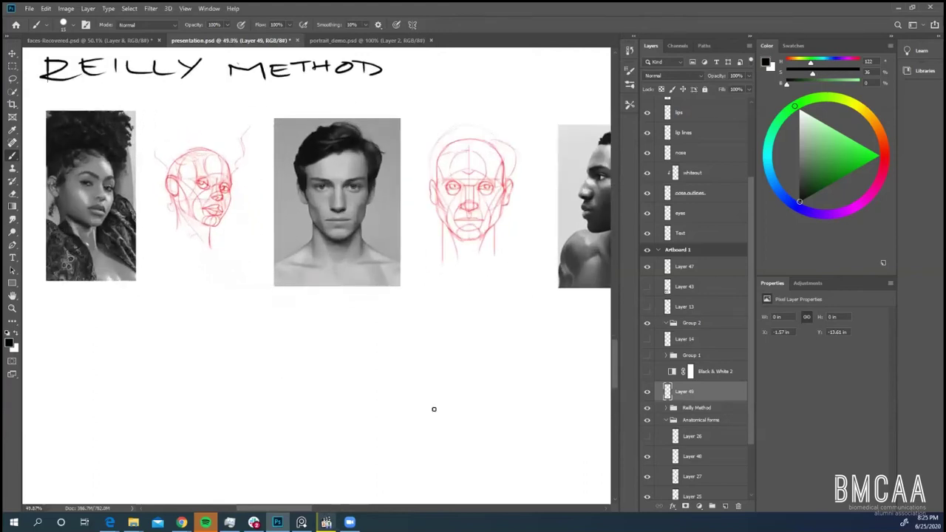
pyautogui.scroll(3, 613, 325)
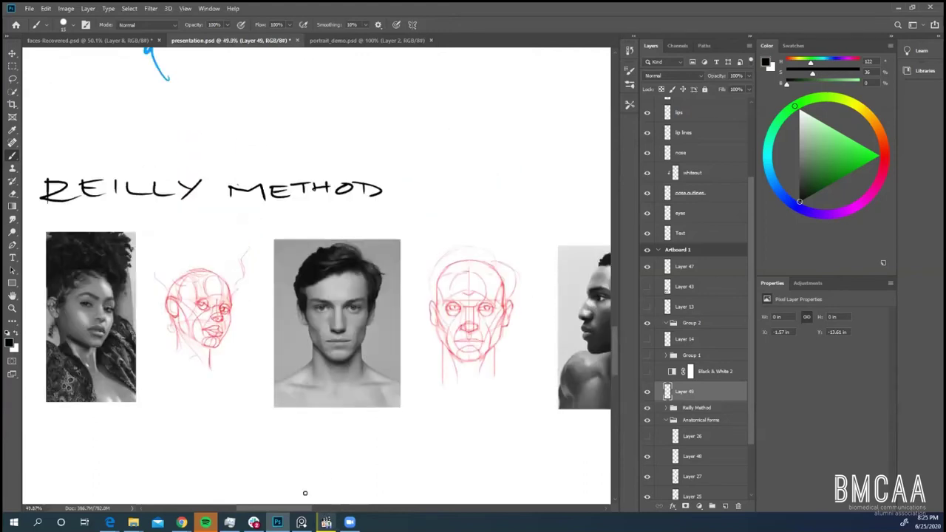
pyautogui.scroll(-1, 616, 345)
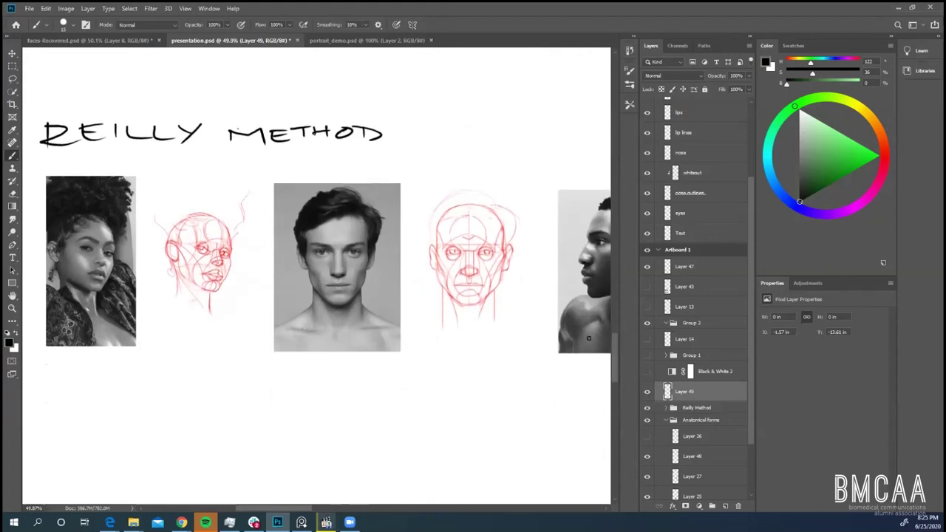
pyautogui.scroll(1, 186, 427)
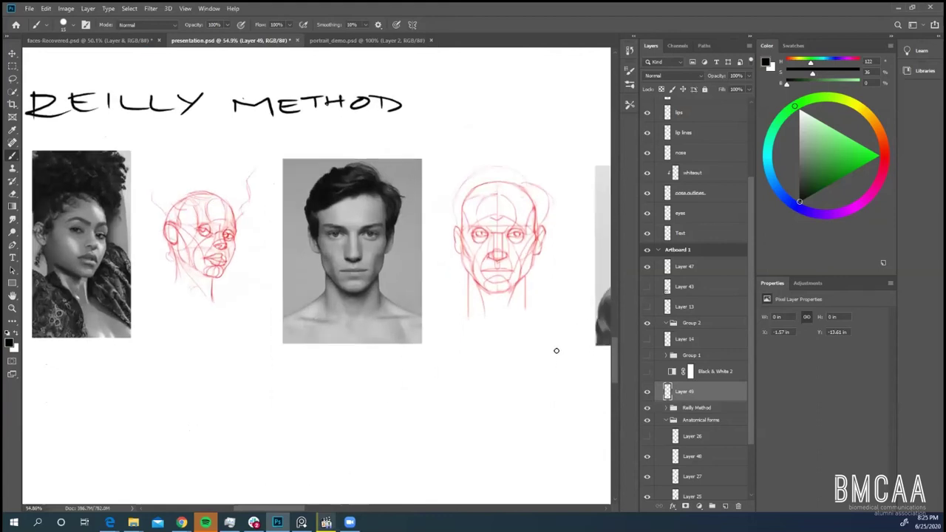
pyautogui.moveTo(296, 507); pyautogui.dragTo(287, 507)
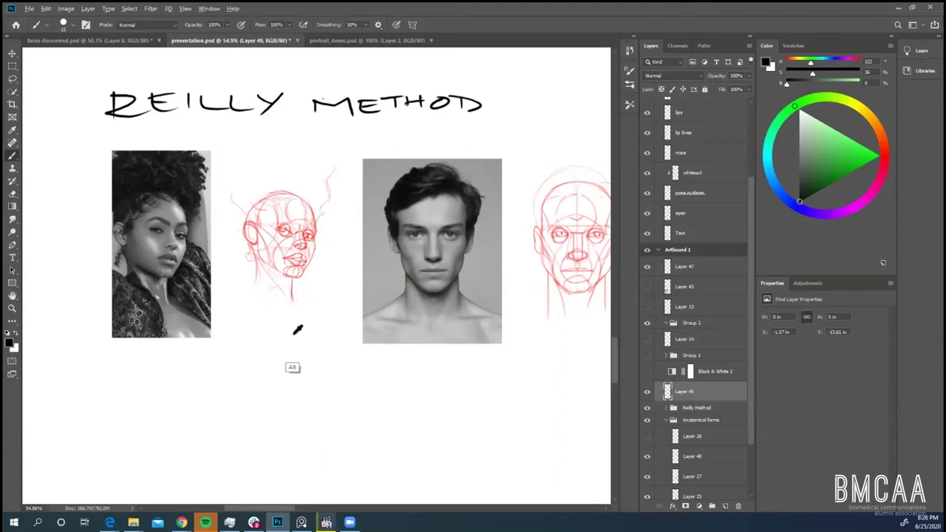
pyautogui.scroll(1, 294, 347)
pyautogui.moveTo(271, 508)
pyautogui.mouseDown()
pyautogui.moveTo(318, 511)
pyautogui.moveTo(295, 511)
pyautogui.mouseUp()
pyautogui.press('alt')
pyautogui.scroll(-4, 362, 380)
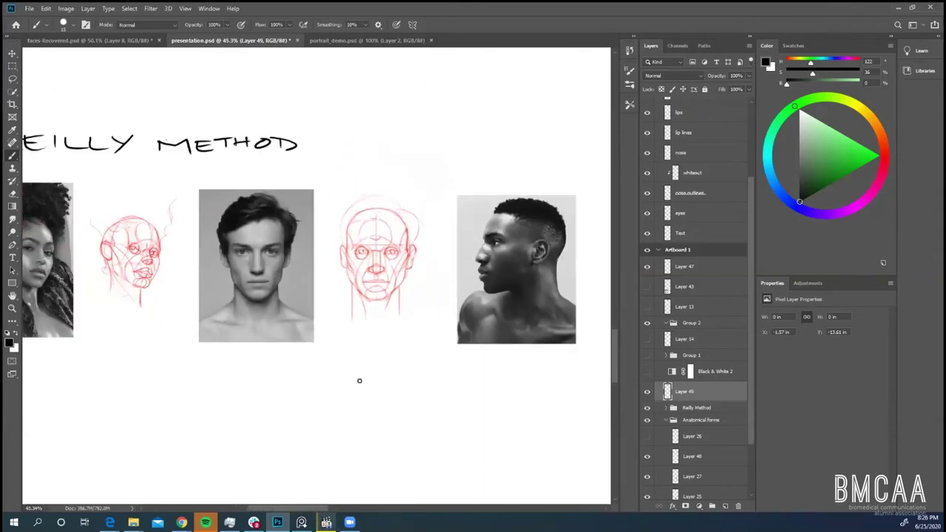
pyautogui.scroll(-3, 360, 382)
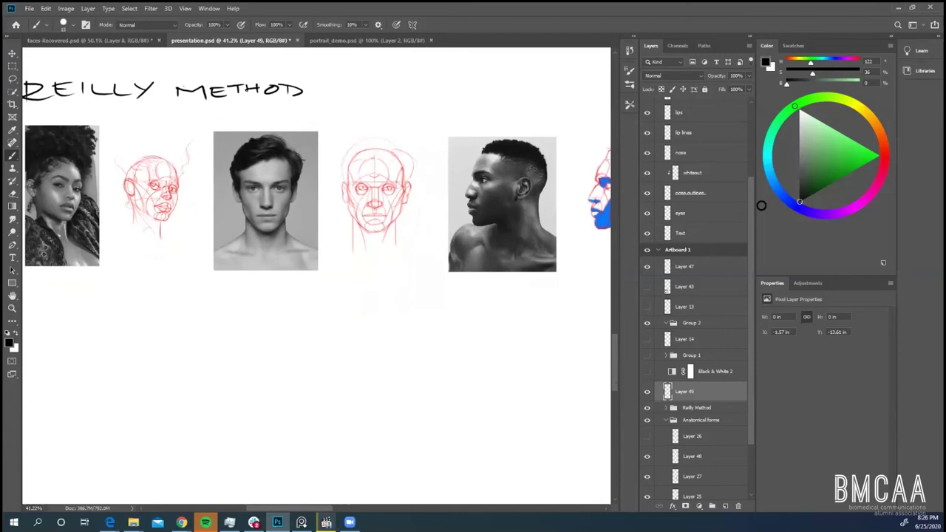
# - Draw a black circle below the references, with a vertical centerline extending beneath it and a horizontal line through its middle
pyautogui.moveTo(800, 202); pyautogui.dragTo(750, 209)
pyautogui.moveTo(367, 398)
pyautogui.mouseDown()
pyautogui.moveTo(341, 402)
pyautogui.moveTo(304, 347)
pyautogui.moveTo(383, 326)
pyautogui.moveTo(384, 393)
pyautogui.mouseUp()
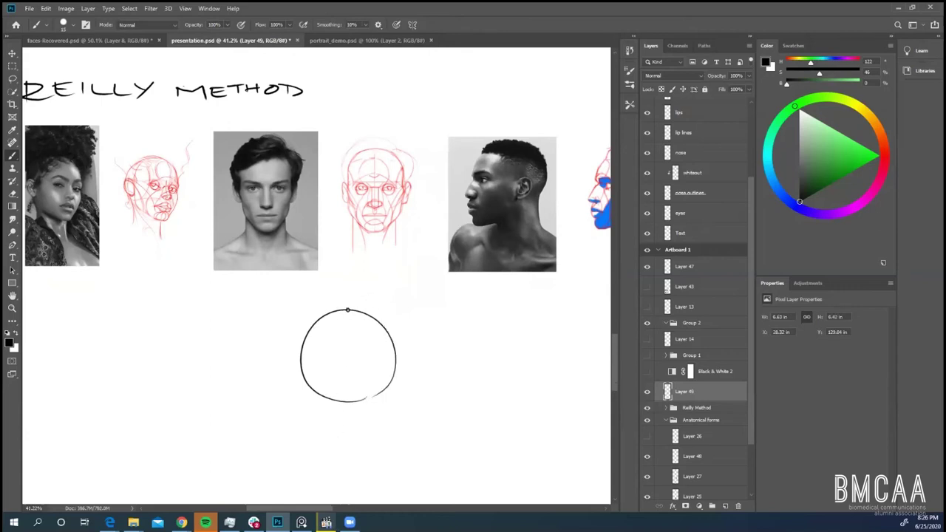
pyautogui.moveTo(346, 310); pyautogui.dragTo(347, 446)
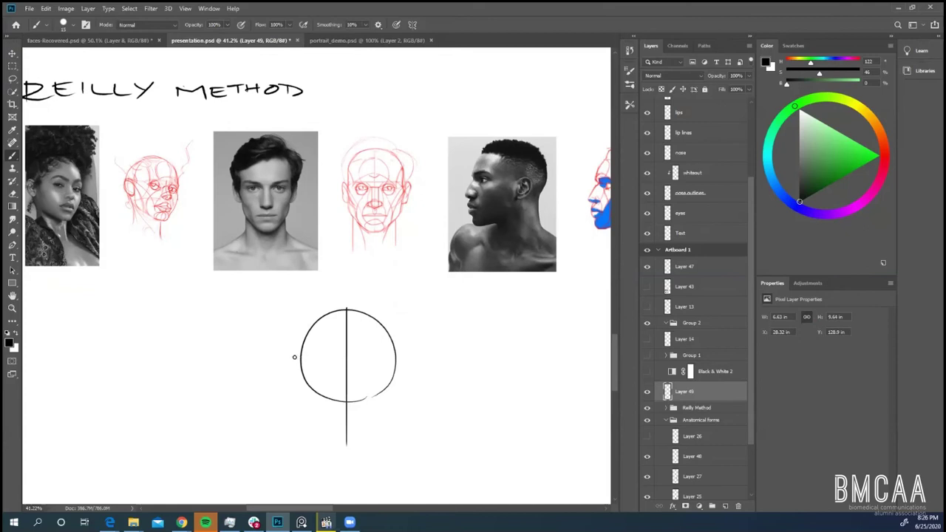
pyautogui.moveTo(294, 357); pyautogui.dragTo(434, 357)
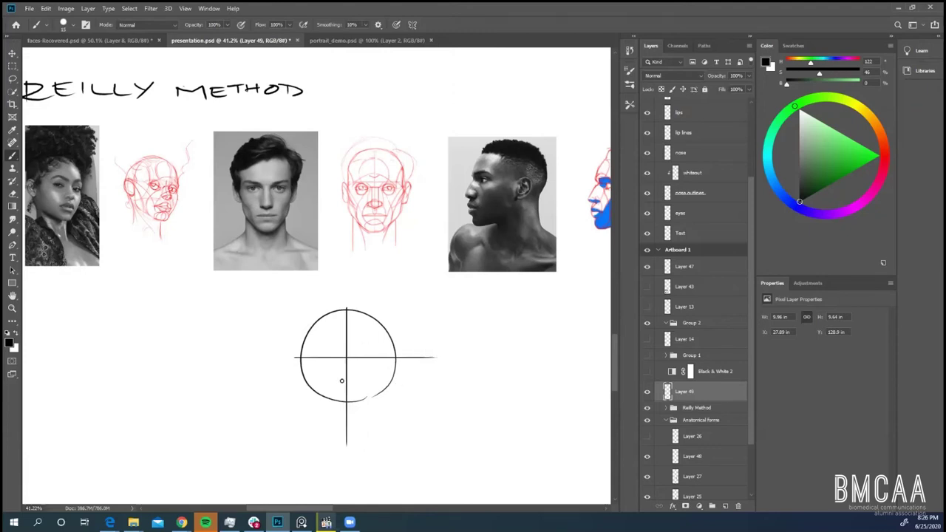
# - Add short ticks across the centerline near the circle's top, its base and the line's lower end, plus a lighter horizontal below the middle line
pyautogui.scroll(1, 385, 407)
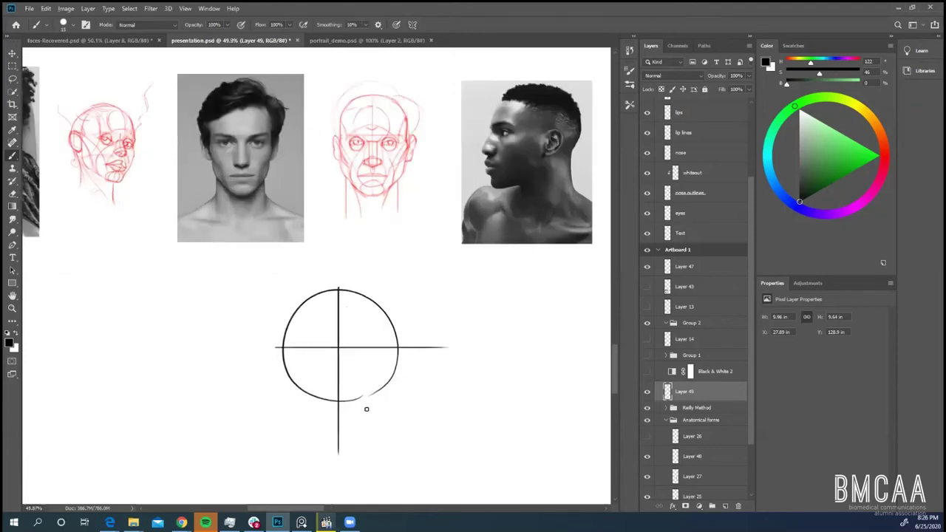
pyautogui.moveTo(334, 299); pyautogui.dragTo(345, 298)
pyautogui.moveTo(328, 394); pyautogui.dragTo(351, 392)
pyautogui.moveTo(325, 448); pyautogui.dragTo(360, 448)
pyautogui.click(273, 358)
pyautogui.moveTo(273, 359); pyautogui.dragTo(444, 360)
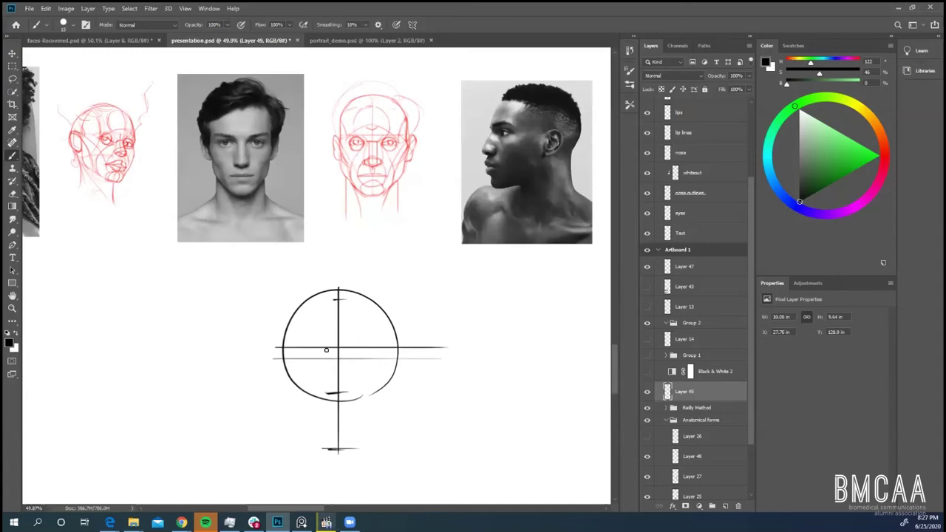
# - Draw a small wedge between the two horizontals at the centerline and crossing marks where the lower horizontal meets the circle's sides
pyautogui.moveTo(324, 349)
pyautogui.mouseDown()
pyautogui.moveTo(332, 360)
pyautogui.moveTo(350, 348)
pyautogui.mouseUp()
pyautogui.moveTo(346, 349); pyautogui.dragTo(392, 301)
pyautogui.hotkey('ctrl', 'z')
pyautogui.moveTo(281, 365); pyautogui.dragTo(301, 344)
pyautogui.hotkey('ctrl', 'z')
pyautogui.moveTo(381, 346); pyautogui.dragTo(400, 368)
pyautogui.moveTo(392, 366); pyautogui.dragTo(400, 352)
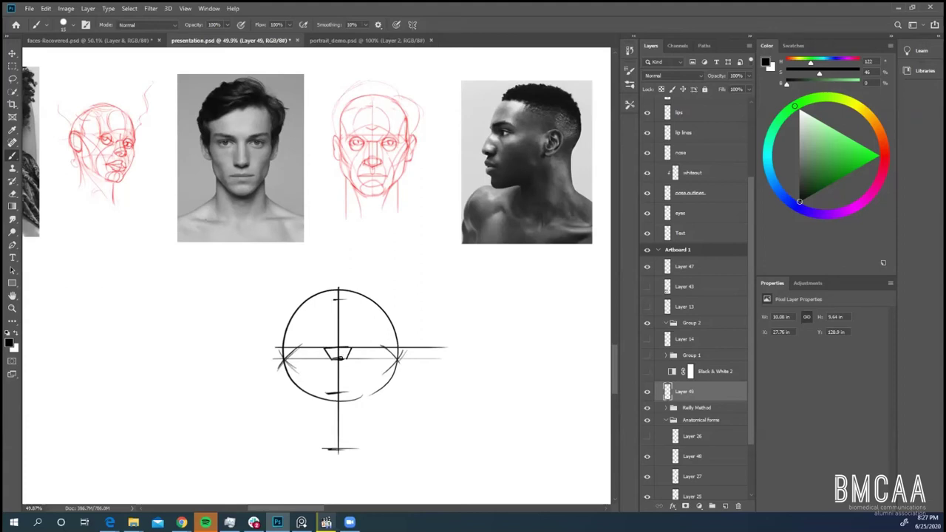
# - Draw a smaller forehead circle inside the large one, from the base of the wedge up to the upper tick
pyautogui.moveTo(317, 343)
pyautogui.mouseDown()
pyautogui.moveTo(319, 304)
pyautogui.moveTo(332, 305)
pyautogui.moveTo(311, 324)
pyautogui.moveTo(336, 299)
pyautogui.moveTo(369, 318)
pyautogui.mouseUp()
pyautogui.moveTo(346, 359)
pyautogui.mouseDown()
pyautogui.moveTo(367, 345)
pyautogui.moveTo(366, 311)
pyautogui.moveTo(367, 345)
pyautogui.moveTo(319, 344)
pyautogui.moveTo(343, 355)
pyautogui.moveTo(331, 359)
pyautogui.moveTo(308, 327)
pyautogui.moveTo(342, 300)
pyautogui.mouseUp()
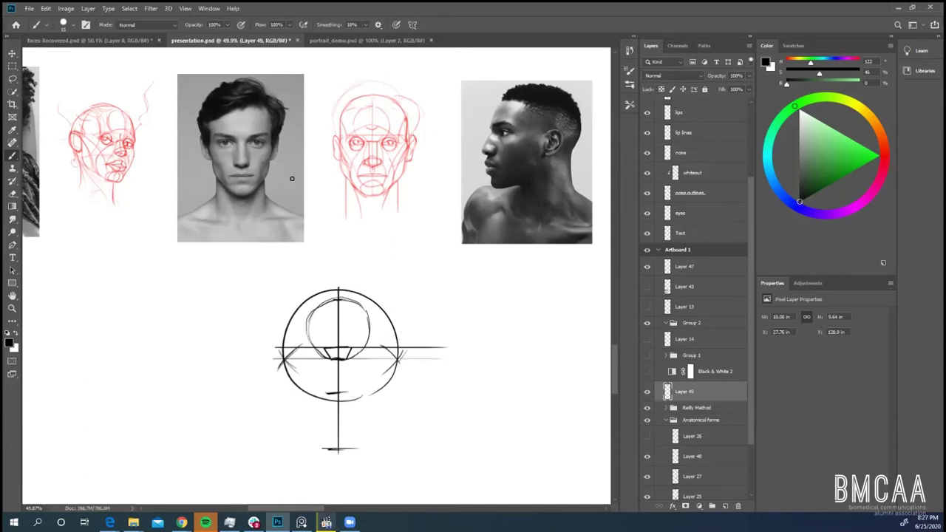
# - Draw black circles over the front-facing portrait's forehead from between the eyes to the hairline, undo them all, and return to the head construction
pyautogui.scroll(3, 255, 137)
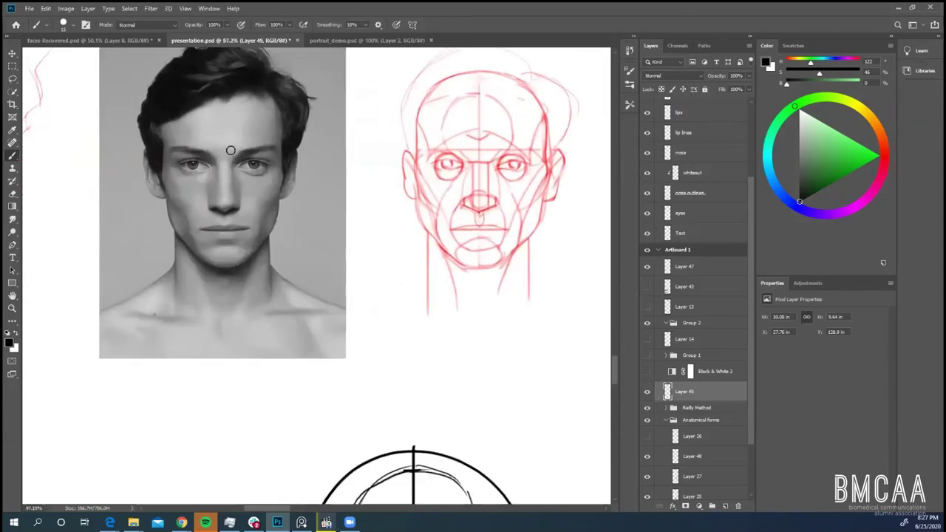
pyautogui.click(217, 165)
pyautogui.moveTo(217, 165)
pyautogui.mouseDown()
pyautogui.moveTo(188, 131)
pyautogui.moveTo(198, 108)
pyautogui.moveTo(227, 95)
pyautogui.moveTo(250, 108)
pyautogui.moveTo(220, 169)
pyautogui.moveTo(251, 157)
pyautogui.moveTo(258, 119)
pyautogui.moveTo(244, 101)
pyautogui.mouseUp()
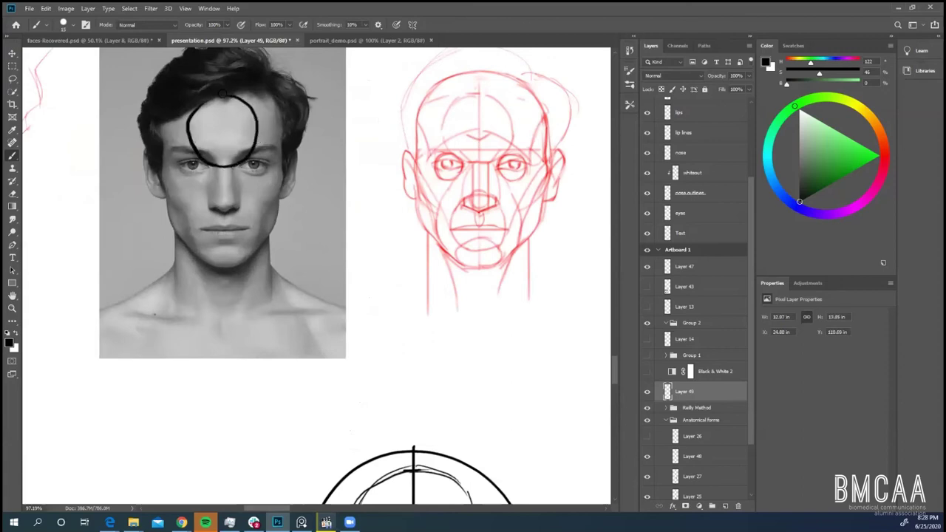
pyautogui.hotkey('ctrl', 'z')
pyautogui.hotkey('ctrl', 'z')
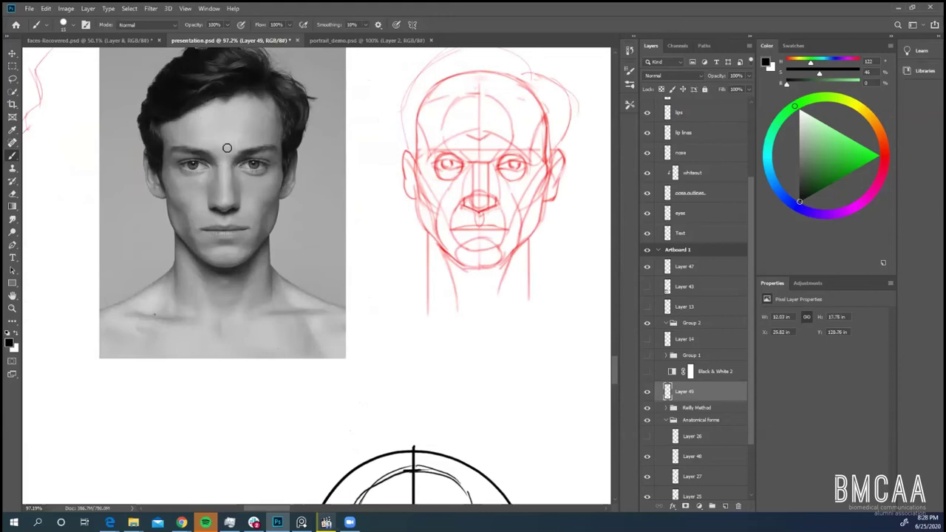
pyautogui.moveTo(227, 148)
pyautogui.mouseDown()
pyautogui.moveTo(213, 102)
pyautogui.moveTo(230, 144)
pyautogui.mouseUp()
pyautogui.hotkey('ctrl', 'z')
pyautogui.moveTo(216, 162)
pyautogui.mouseDown()
pyautogui.moveTo(196, 148)
pyautogui.moveTo(188, 116)
pyautogui.mouseUp()
pyautogui.moveTo(231, 92)
pyautogui.mouseDown()
pyautogui.moveTo(252, 102)
pyautogui.moveTo(261, 123)
pyautogui.moveTo(256, 142)
pyautogui.moveTo(222, 157)
pyautogui.mouseUp()
pyautogui.hotkey('ctrl', 'z')
pyautogui.scroll(-3, 221, 155)
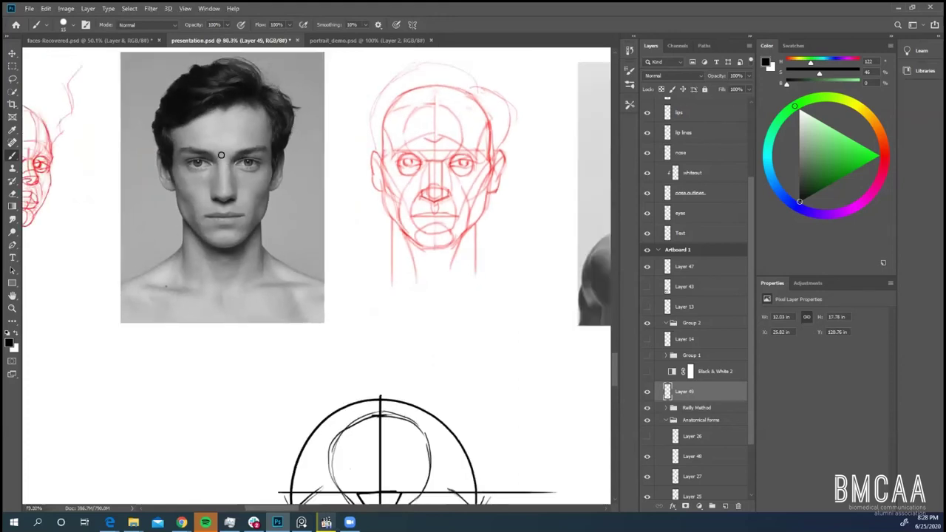
pyautogui.moveTo(614, 360); pyautogui.dragTo(614, 370)
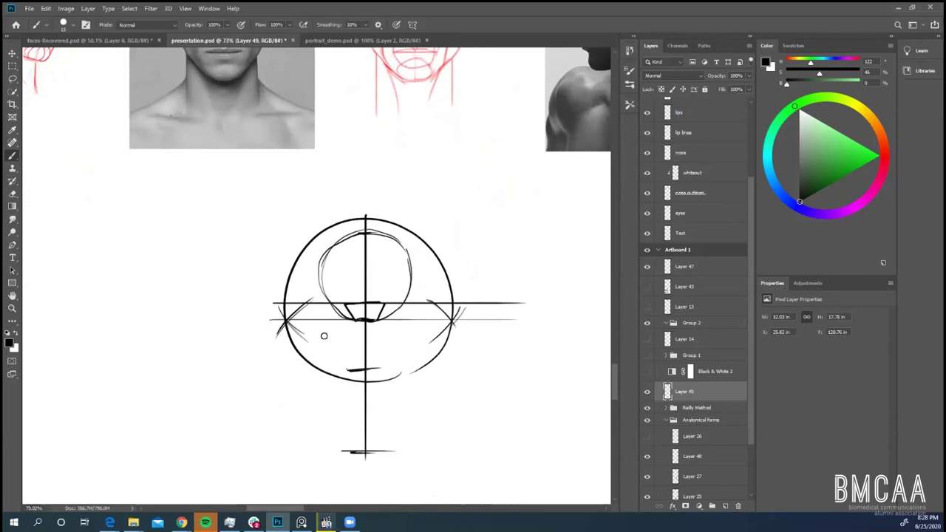
# - Draw an eye circle on each side of the wedge and a nose block with inner bridge lines down to the nose-base tick
pyautogui.moveTo(339, 330)
pyautogui.mouseDown()
pyautogui.moveTo(327, 308)
pyautogui.moveTo(343, 329)
pyautogui.moveTo(321, 339)
pyautogui.moveTo(313, 315)
pyautogui.moveTo(334, 306)
pyautogui.moveTo(341, 327)
pyautogui.mouseUp()
pyautogui.moveTo(413, 333)
pyautogui.mouseDown()
pyautogui.moveTo(407, 307)
pyautogui.moveTo(425, 318)
pyautogui.moveTo(416, 339)
pyautogui.moveTo(398, 332)
pyautogui.moveTo(409, 307)
pyautogui.moveTo(419, 334)
pyautogui.mouseUp()
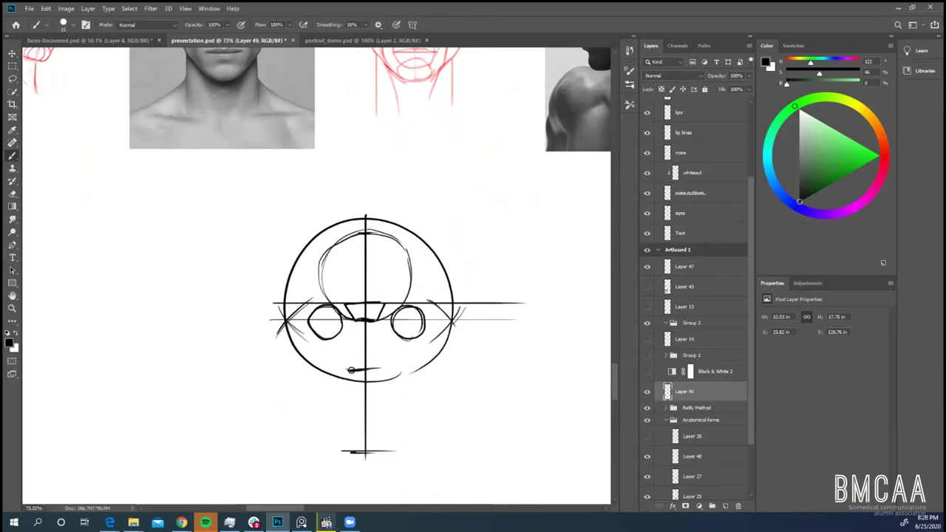
pyautogui.moveTo(351, 370)
pyautogui.mouseDown()
pyautogui.moveTo(370, 377)
pyautogui.moveTo(383, 368)
pyautogui.mouseUp()
pyautogui.moveTo(358, 322); pyautogui.dragTo(358, 370)
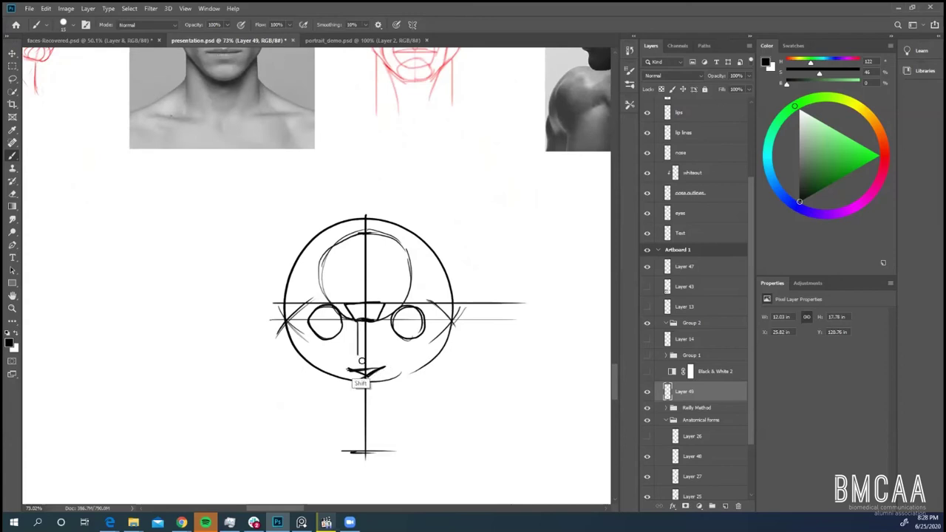
pyautogui.moveTo(375, 321)
pyautogui.mouseDown()
pyautogui.moveTo(377, 371)
pyautogui.moveTo(347, 368)
pyautogui.moveTo(351, 327)
pyautogui.moveTo(357, 334)
pyautogui.moveTo(374, 321)
pyautogui.moveTo(389, 363)
pyautogui.moveTo(382, 374)
pyautogui.moveTo(347, 365)
pyautogui.moveTo(352, 322)
pyautogui.mouseUp()
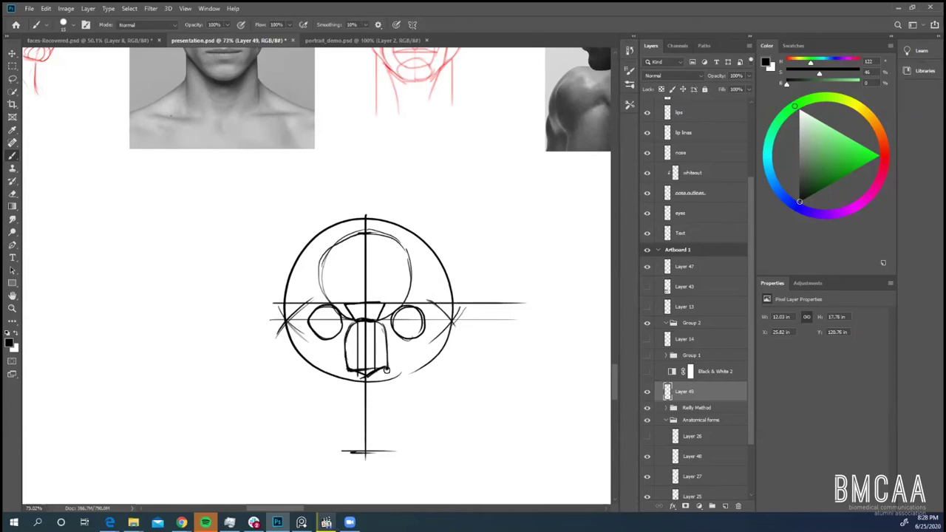
pyautogui.moveTo(375, 375); pyautogui.dragTo(386, 369)
# - Draw the side planes and jawline from the cheekbone crossings down to the chin mark on both sides of the head
pyautogui.moveTo(453, 310); pyautogui.dragTo(447, 400)
pyautogui.moveTo(285, 318)
pyautogui.mouseDown()
pyautogui.moveTo(289, 389)
pyautogui.moveTo(325, 437)
pyautogui.mouseUp()
pyautogui.moveTo(292, 401); pyautogui.dragTo(348, 452)
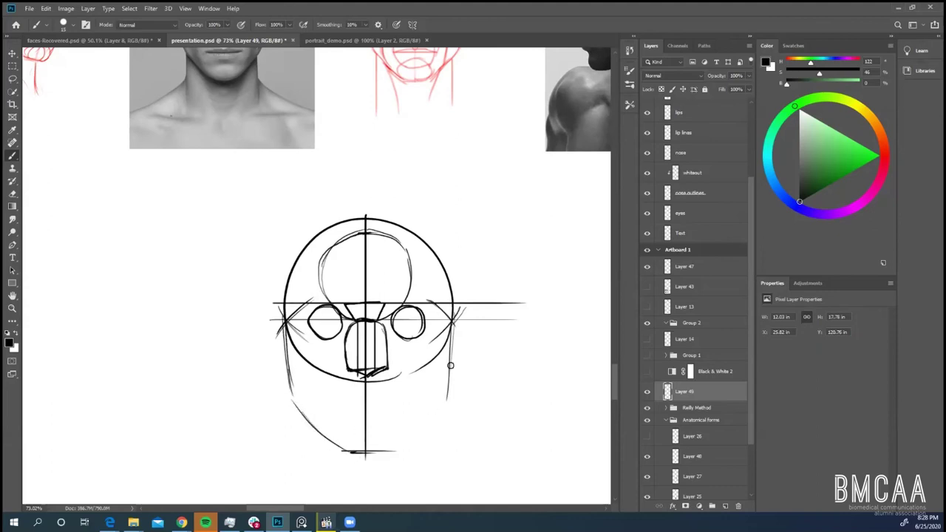
pyautogui.moveTo(436, 415)
pyautogui.mouseDown()
pyautogui.moveTo(450, 392)
pyautogui.moveTo(410, 438)
pyautogui.mouseUp()
pyautogui.moveTo(447, 388)
pyautogui.mouseDown()
pyautogui.moveTo(390, 452)
pyautogui.moveTo(448, 395)
pyautogui.mouseUp()
pyautogui.moveTo(452, 322); pyautogui.dragTo(448, 403)
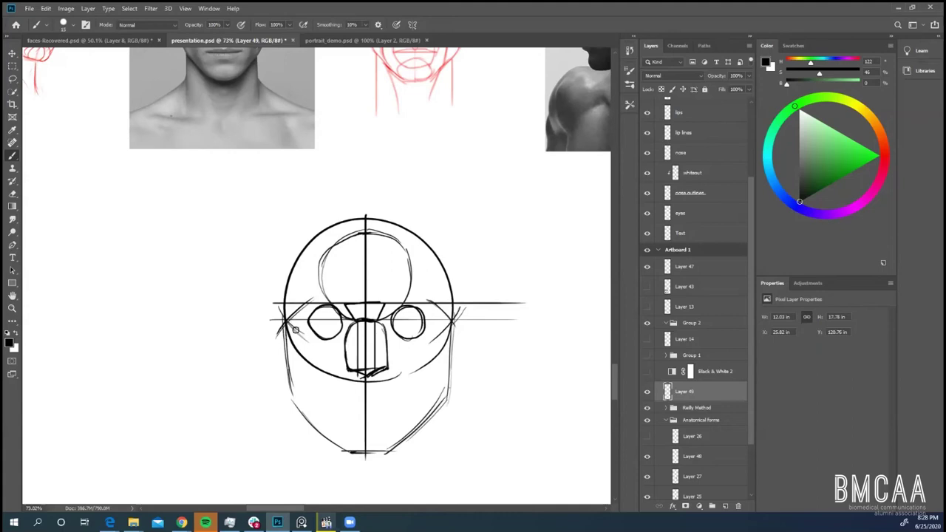
# - Add curved cheekbone marks outside both eye circles and temple lines running up to the large circle
pyautogui.moveTo(297, 310)
pyautogui.mouseDown()
pyautogui.moveTo(301, 337)
pyautogui.moveTo(296, 312)
pyautogui.mouseUp()
pyautogui.moveTo(439, 309); pyautogui.dragTo(439, 330)
pyautogui.moveTo(300, 266)
pyautogui.mouseDown()
pyautogui.moveTo(309, 323)
pyautogui.moveTo(298, 255)
pyautogui.mouseUp()
pyautogui.moveTo(427, 320)
pyautogui.mouseDown()
pyautogui.moveTo(438, 258)
pyautogui.moveTo(428, 326)
pyautogui.mouseUp()
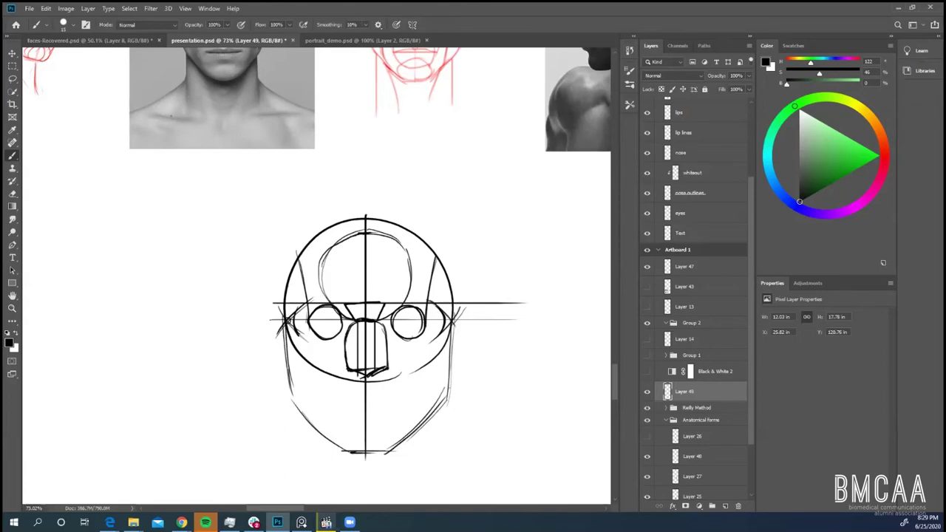
# - Redraw the cranium's left side slightly inside the large circle and erase the circle edge and horizontals sticking out beyond it
pyautogui.moveTo(289, 325); pyautogui.dragTo(296, 263)
pyautogui.press('e')
pyautogui.press('[')
pyautogui.press('[')
pyautogui.press('[')
pyautogui.press('[')
pyautogui.press('[')
pyautogui.press('[')
pyautogui.press('[')
pyautogui.press('[')
pyautogui.press('[')
pyautogui.press('[')
pyautogui.press('[')
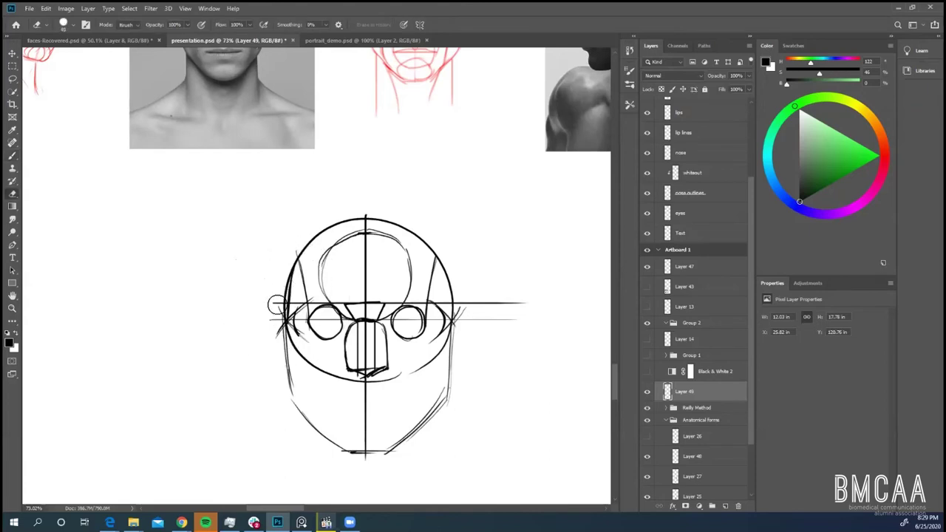
pyautogui.moveTo(278, 305); pyautogui.dragTo(277, 326)
pyautogui.moveTo(284, 265); pyautogui.dragTo(277, 318)
pyautogui.press('b')
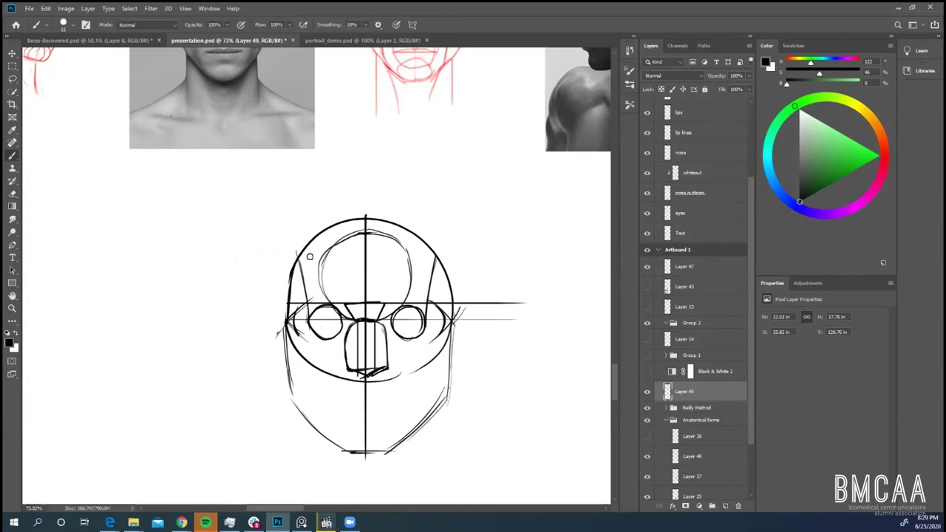
# - Draw a hairline arc across the forehead connecting the upper ends of both temple lines
pyautogui.moveTo(292, 265)
pyautogui.mouseDown()
pyautogui.moveTo(451, 269)
pyautogui.moveTo(366, 230)
pyautogui.moveTo(429, 248)
pyautogui.moveTo(357, 233)
pyautogui.moveTo(437, 254)
pyautogui.mouseUp()
pyautogui.moveTo(370, 230); pyautogui.dragTo(440, 261)
pyautogui.moveTo(375, 230); pyautogui.dragTo(436, 257)
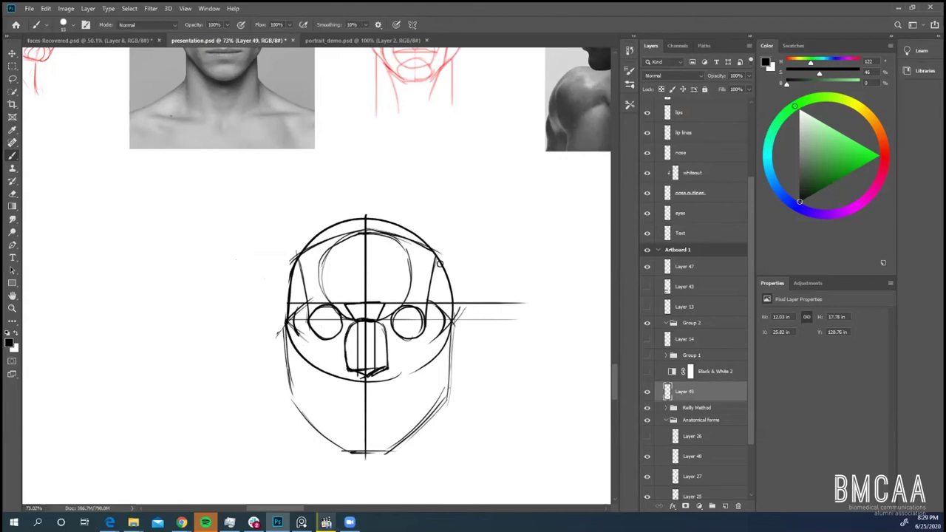
# - Erase the circle edge and adjoining horizontal on the head's right side, and darken the cranium's upper outline
pyautogui.press('e')
pyautogui.moveTo(451, 303); pyautogui.dragTo(463, 304)
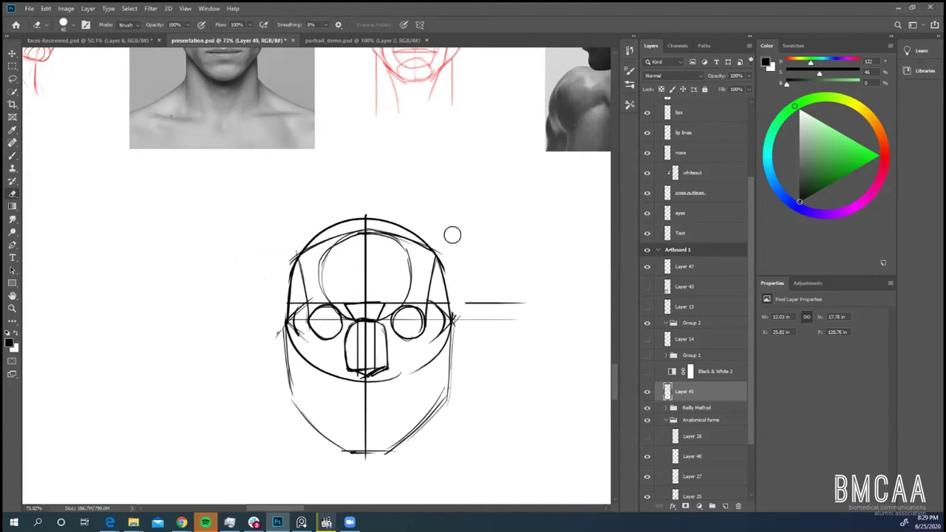
pyautogui.press('b')
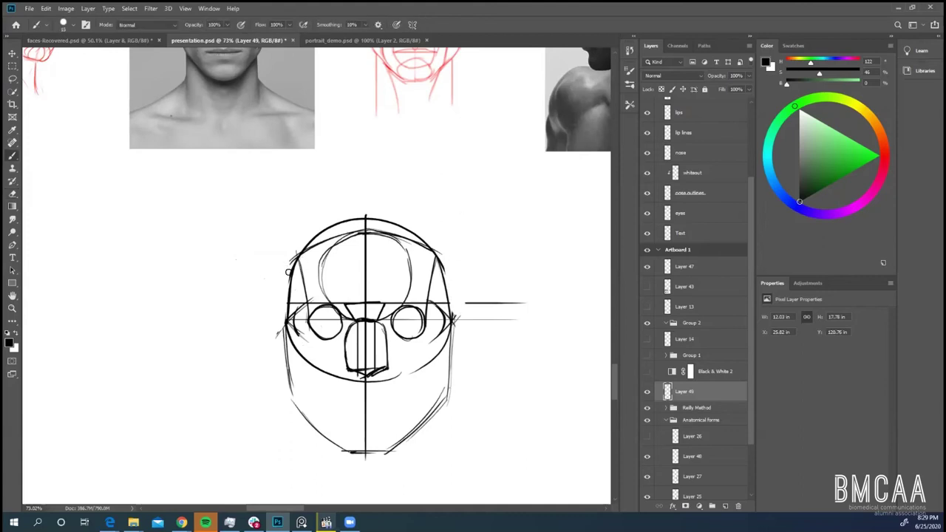
pyautogui.moveTo(290, 266)
pyautogui.mouseDown()
pyautogui.moveTo(345, 222)
pyautogui.moveTo(402, 223)
pyautogui.moveTo(393, 223)
pyautogui.moveTo(436, 261)
pyautogui.mouseUp()
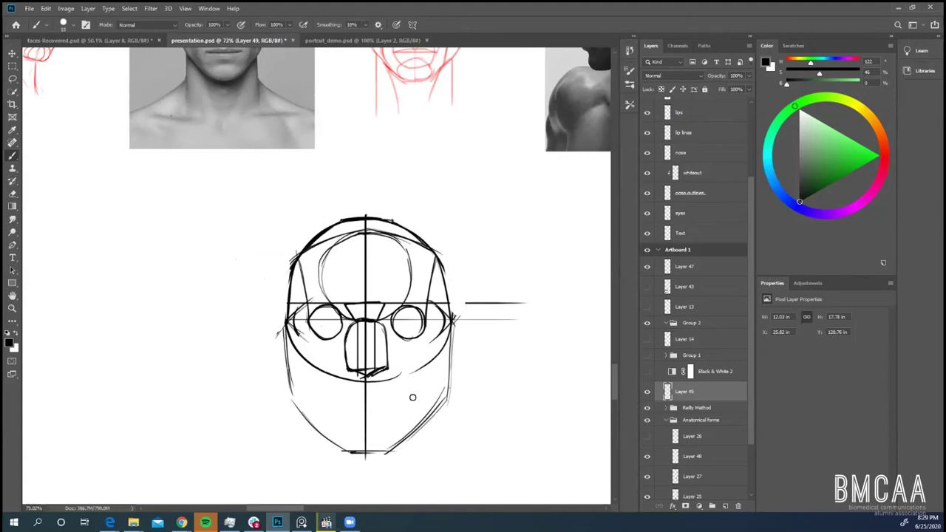
pyautogui.press('e')
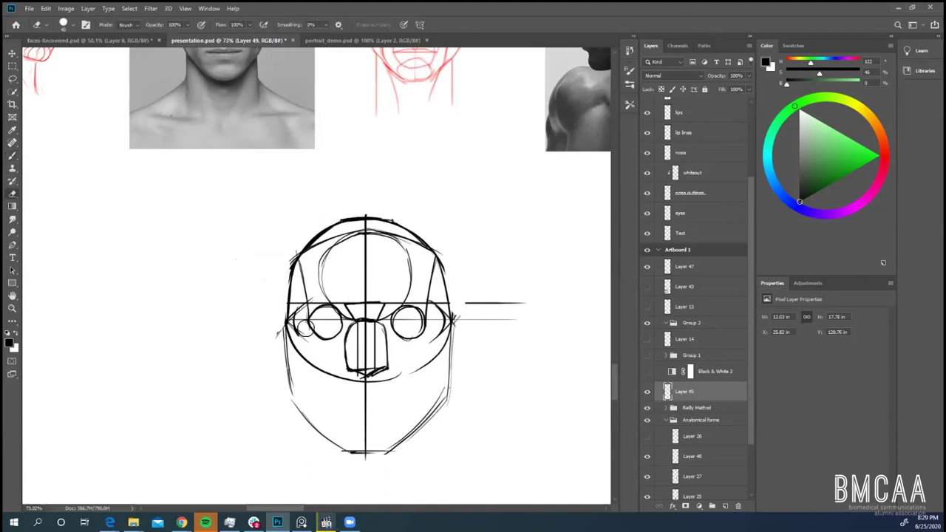
pyautogui.press('b')
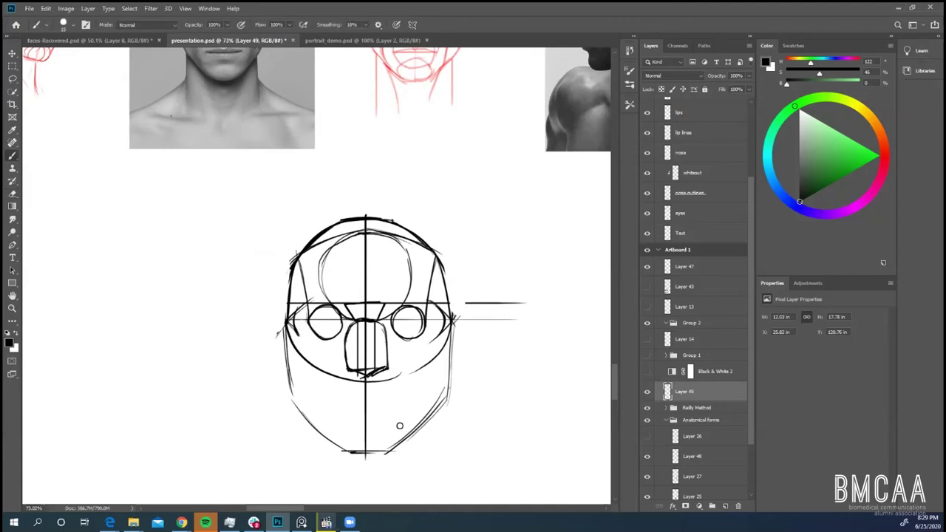
# - Draw a small chin ellipse above the chin mark and a larger mouth circle overlapping it from the nose base
pyautogui.moveTo(371, 451)
pyautogui.mouseDown()
pyautogui.moveTo(386, 426)
pyautogui.moveTo(382, 453)
pyautogui.moveTo(345, 433)
pyautogui.moveTo(390, 428)
pyautogui.moveTo(381, 452)
pyautogui.moveTo(351, 425)
pyautogui.moveTo(396, 439)
pyautogui.mouseUp()
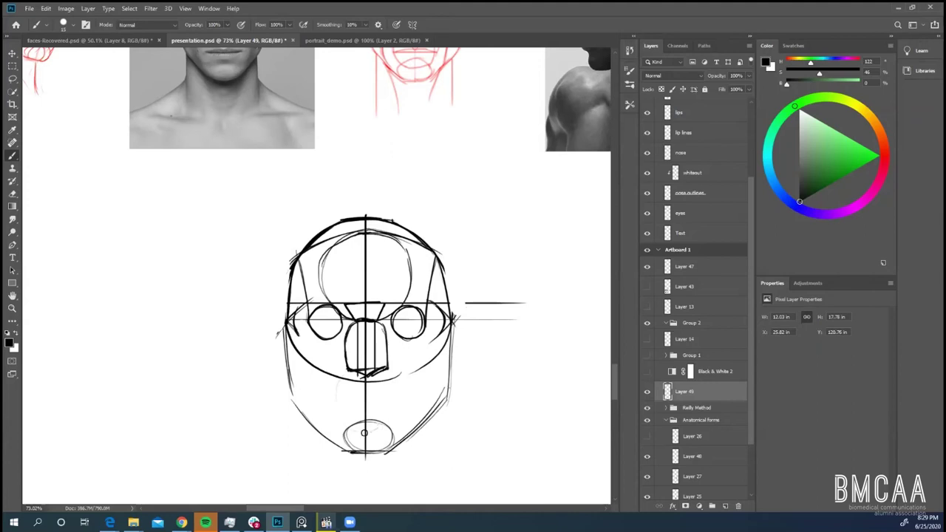
pyautogui.moveTo(342, 428)
pyautogui.mouseDown()
pyautogui.moveTo(337, 386)
pyautogui.moveTo(355, 367)
pyautogui.moveTo(389, 371)
pyautogui.moveTo(399, 399)
pyautogui.moveTo(373, 434)
pyautogui.mouseUp()
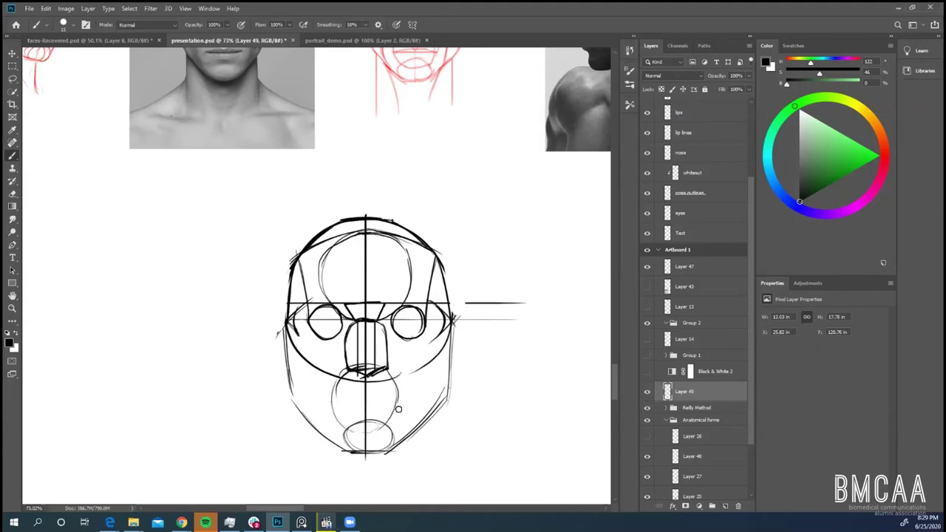
pyautogui.moveTo(395, 374)
pyautogui.mouseDown()
pyautogui.moveTo(390, 421)
pyautogui.moveTo(375, 432)
pyautogui.moveTo(345, 428)
pyautogui.moveTo(332, 401)
pyautogui.moveTo(375, 366)
pyautogui.moveTo(397, 381)
pyautogui.moveTo(399, 410)
pyautogui.moveTo(397, 402)
pyautogui.moveTo(377, 434)
pyautogui.mouseUp()
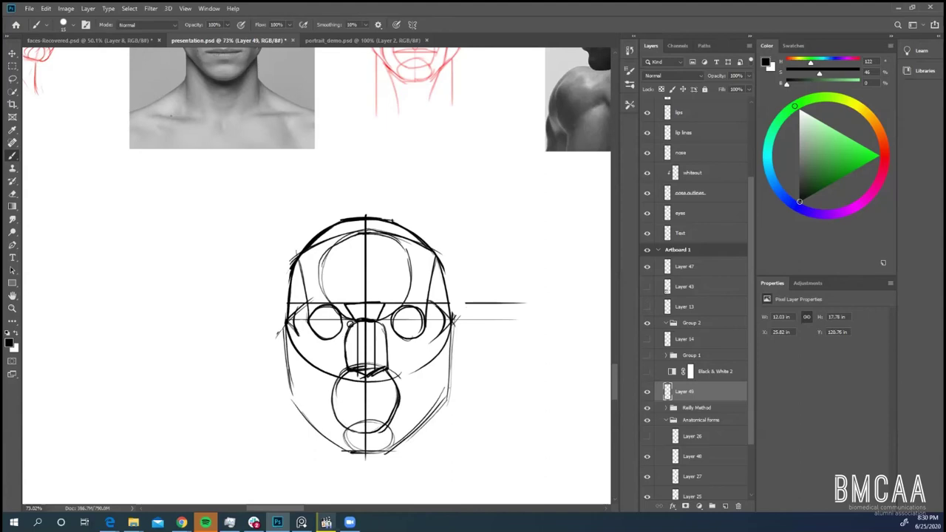
# - Draw curves from the nose bridge around the mouth circle to the chin on both sides, erasing and redrawing the right one
pyautogui.moveTo(345, 332)
pyautogui.mouseDown()
pyautogui.moveTo(310, 375)
pyautogui.moveTo(323, 432)
pyautogui.moveTo(337, 437)
pyautogui.mouseUp()
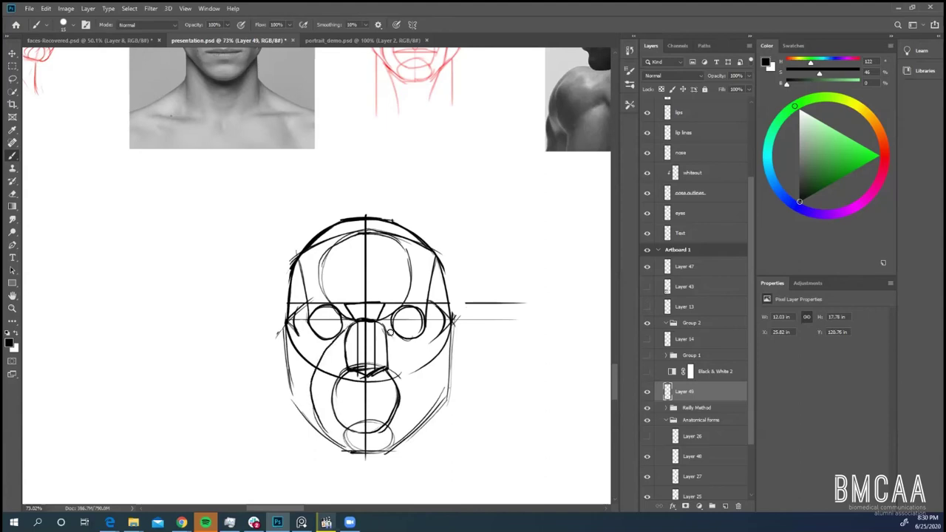
pyautogui.moveTo(413, 351)
pyautogui.mouseDown()
pyautogui.moveTo(425, 381)
pyautogui.moveTo(420, 421)
pyautogui.moveTo(386, 447)
pyautogui.mouseUp()
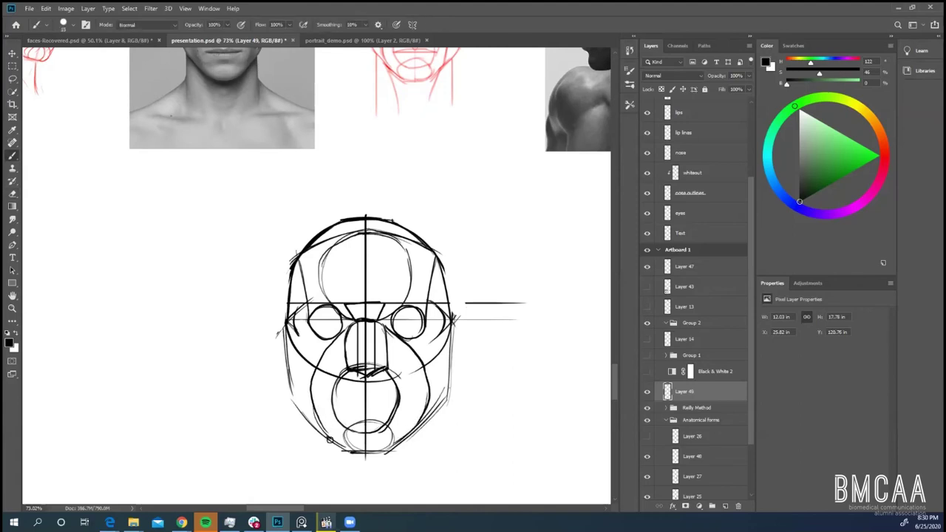
pyautogui.moveTo(329, 439); pyautogui.dragTo(308, 399)
pyautogui.press('e')
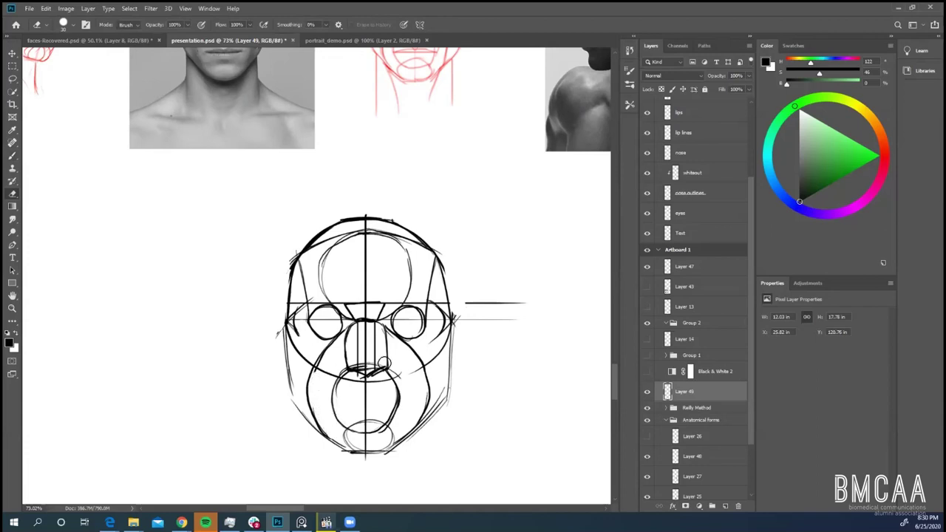
pyautogui.moveTo(427, 380); pyautogui.dragTo(420, 423)
pyautogui.press('b')
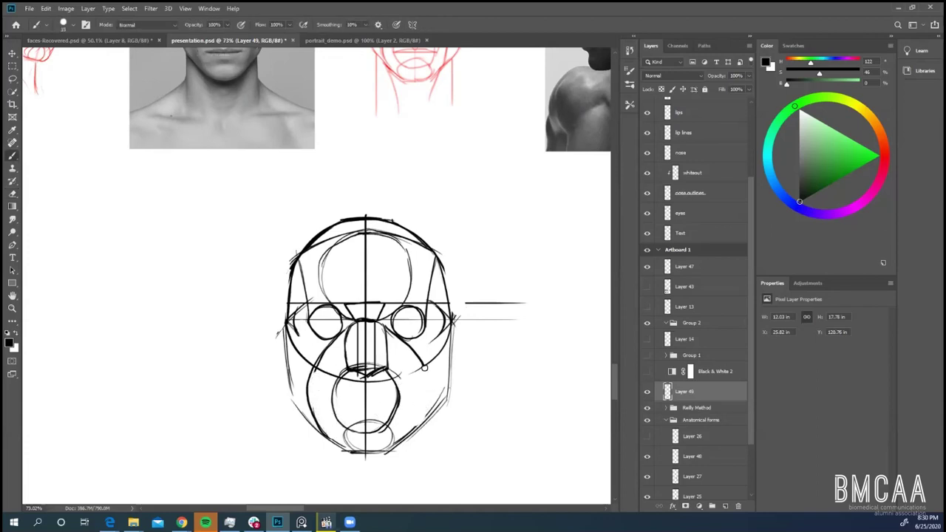
pyautogui.moveTo(416, 357)
pyautogui.mouseDown()
pyautogui.moveTo(424, 412)
pyautogui.moveTo(406, 439)
pyautogui.moveTo(421, 409)
pyautogui.moveTo(423, 365)
pyautogui.moveTo(414, 422)
pyautogui.mouseUp()
# - Add a nose-tip circle, mouth lines across the mouth circle, and a small oval for the philtrum beneath the nose
pyautogui.moveTo(374, 368)
pyautogui.mouseDown()
pyautogui.moveTo(363, 371)
pyautogui.moveTo(358, 354)
pyautogui.moveTo(373, 355)
pyautogui.moveTo(369, 364)
pyautogui.mouseUp()
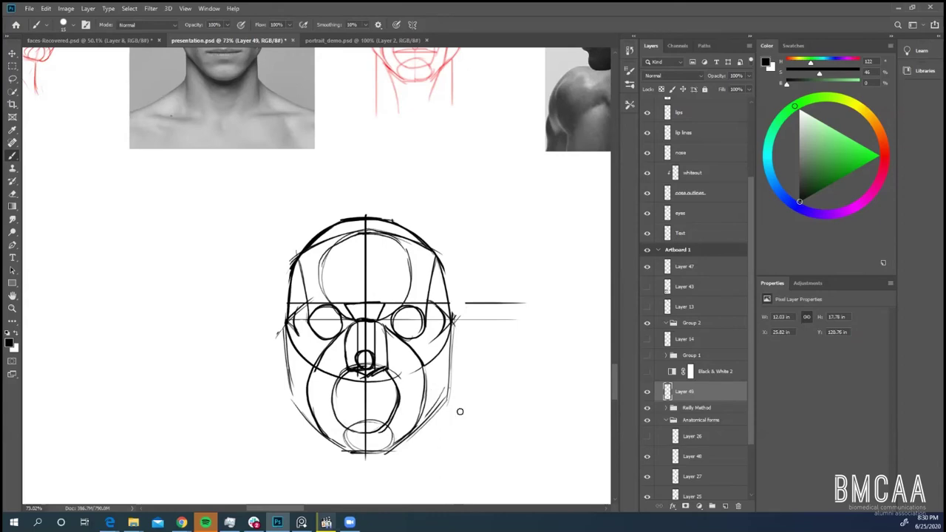
pyautogui.moveTo(334, 399); pyautogui.dragTo(399, 399)
pyautogui.moveTo(333, 396); pyautogui.dragTo(402, 397)
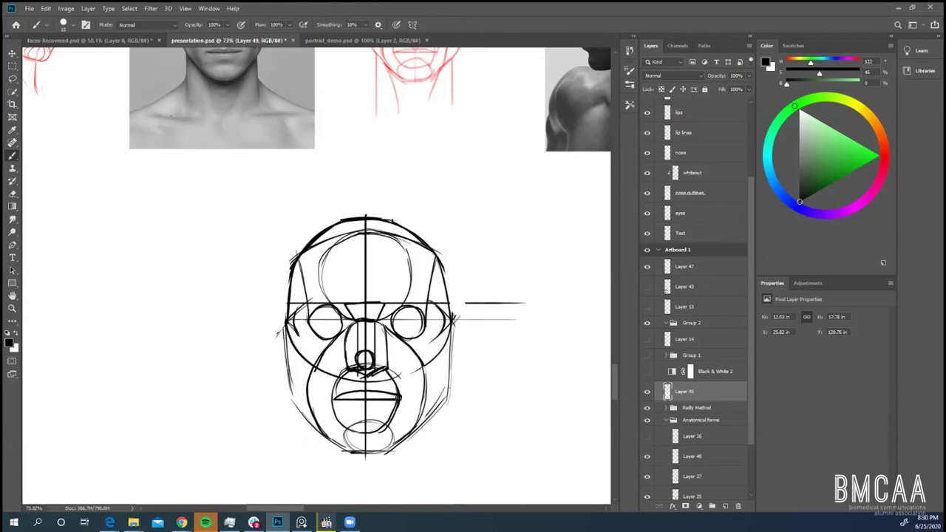
pyautogui.moveTo(334, 397); pyautogui.dragTo(399, 397)
pyautogui.moveTo(359, 374); pyautogui.dragTo(366, 393)
pyautogui.moveTo(454, 335); pyautogui.dragTo(440, 382)
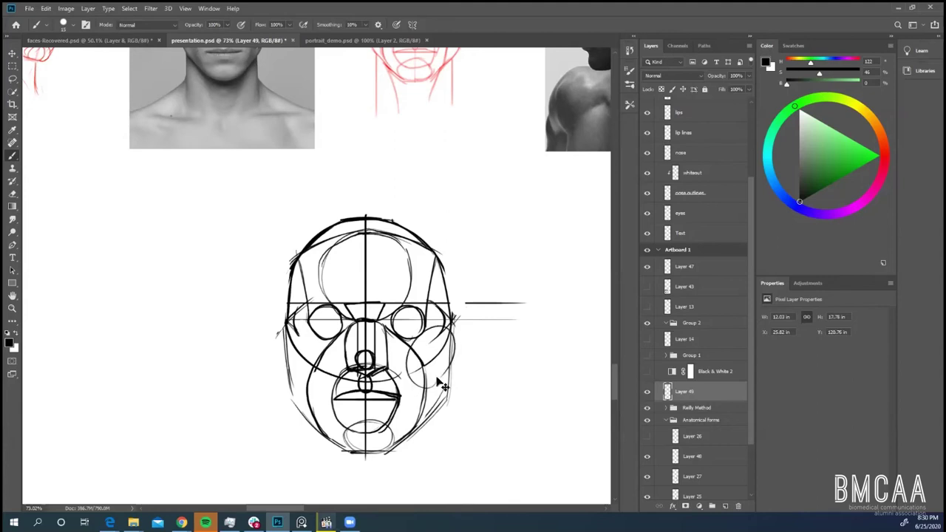
pyautogui.hotkey('ctrl', 'z')
pyautogui.hotkey('ctrl', 'z')
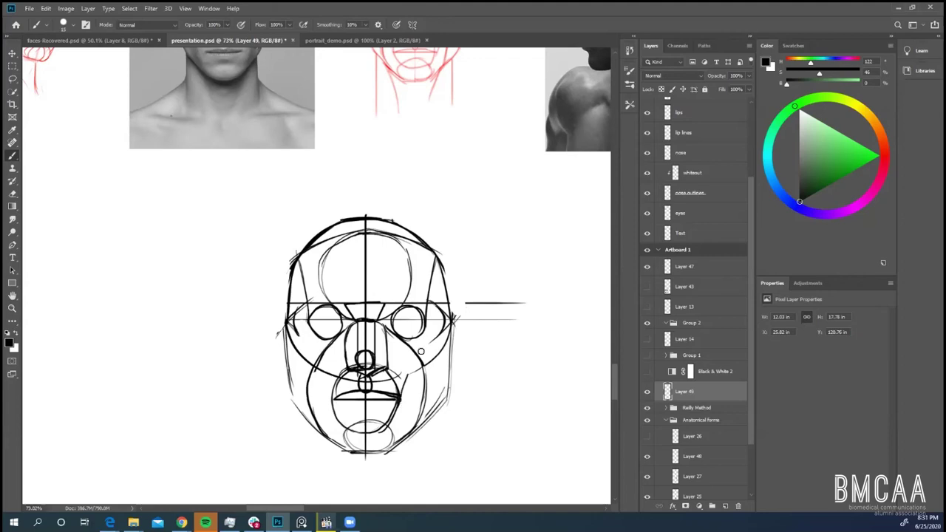
# - Draw two cheek lines on the head's right side, from the mouth corner and from the jaw up to the ear's top
pyautogui.moveTo(428, 345); pyautogui.dragTo(466, 311)
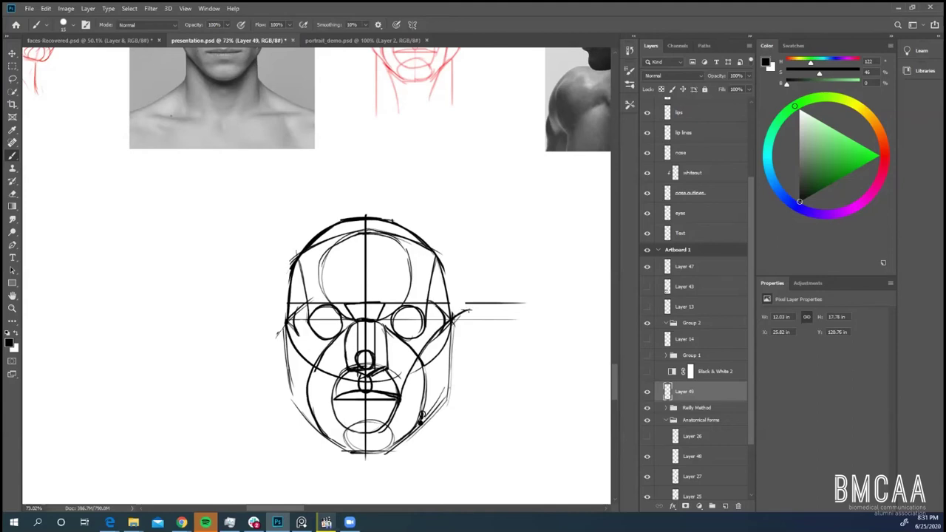
pyautogui.moveTo(420, 423); pyautogui.dragTo(428, 395)
pyautogui.moveTo(427, 394); pyautogui.dragTo(454, 330)
pyautogui.moveTo(429, 383)
pyautogui.mouseDown()
pyautogui.moveTo(454, 329)
pyautogui.moveTo(476, 313)
pyautogui.mouseUp()
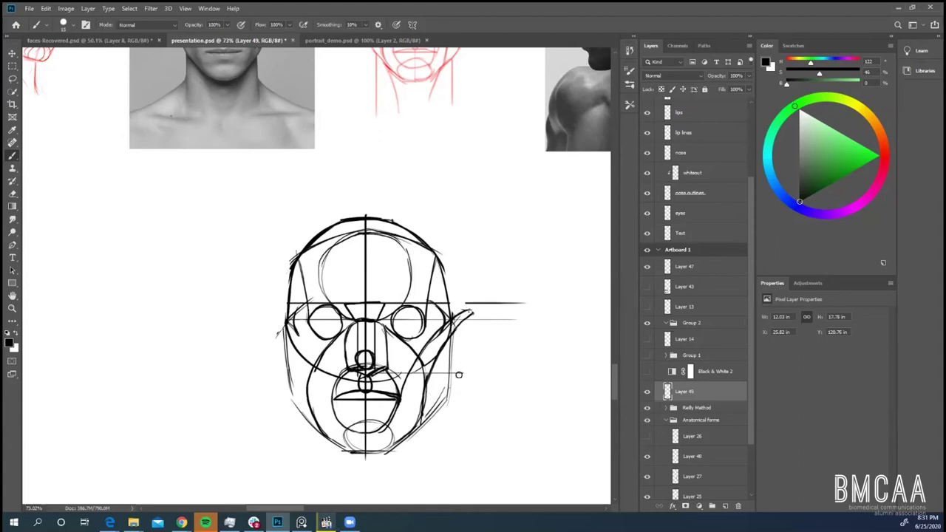
# - Draw an ear outline on each side of the head, from about eye level down to the nose base
pyautogui.moveTo(473, 314)
pyautogui.mouseDown()
pyautogui.moveTo(453, 377)
pyautogui.moveTo(416, 334)
pyautogui.moveTo(427, 401)
pyautogui.moveTo(456, 351)
pyautogui.moveTo(406, 377)
pyautogui.moveTo(453, 360)
pyautogui.mouseUp()
pyautogui.hotkey('ctrl', 'z')
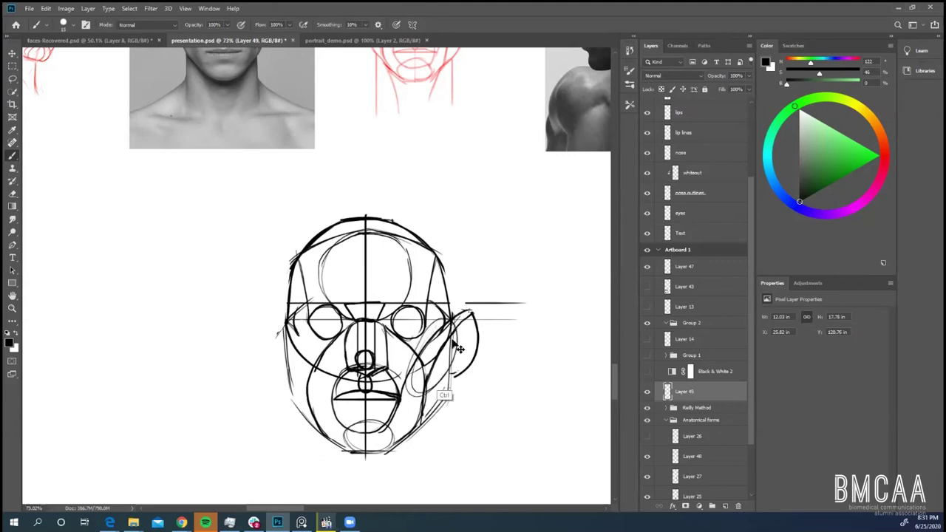
pyautogui.hotkey('ctrl', 'z')
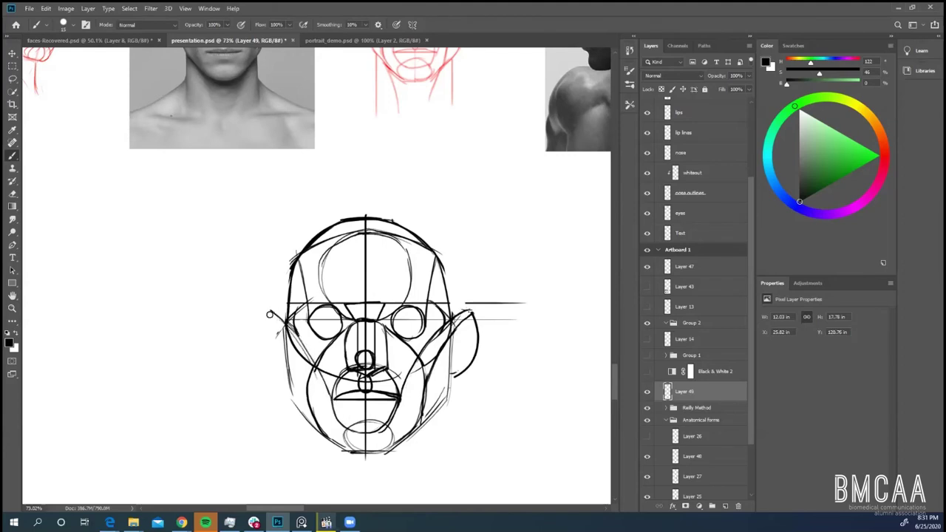
pyautogui.moveTo(270, 312)
pyautogui.mouseDown()
pyautogui.moveTo(258, 311)
pyautogui.moveTo(252, 339)
pyautogui.moveTo(285, 372)
pyautogui.mouseUp()
pyautogui.hotkey('ctrl', 'z')
pyautogui.moveTo(261, 311)
pyautogui.mouseDown()
pyautogui.moveTo(257, 347)
pyautogui.moveTo(287, 373)
pyautogui.mouseUp()
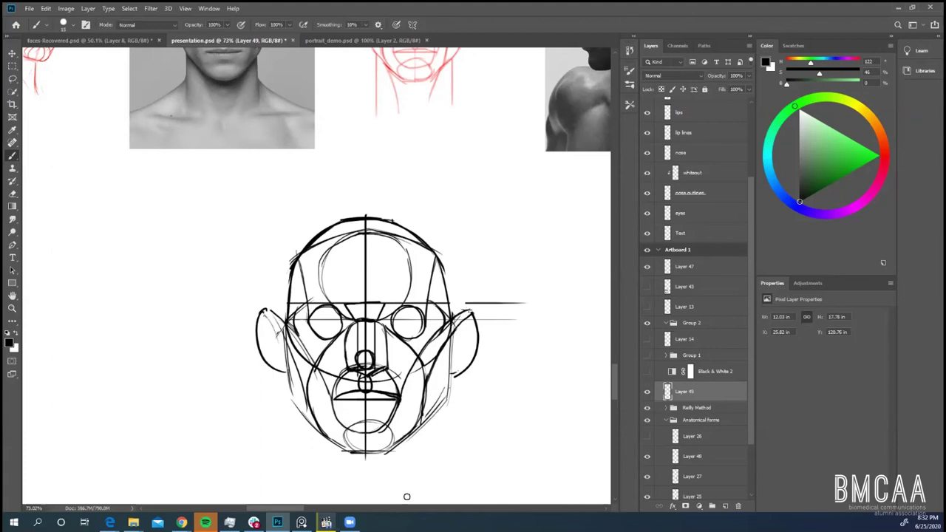
# - Add small arcs above the inner brows at the base of the forehead circle and erase the centerline through the forehead
pyautogui.scroll(-2, 458, 354)
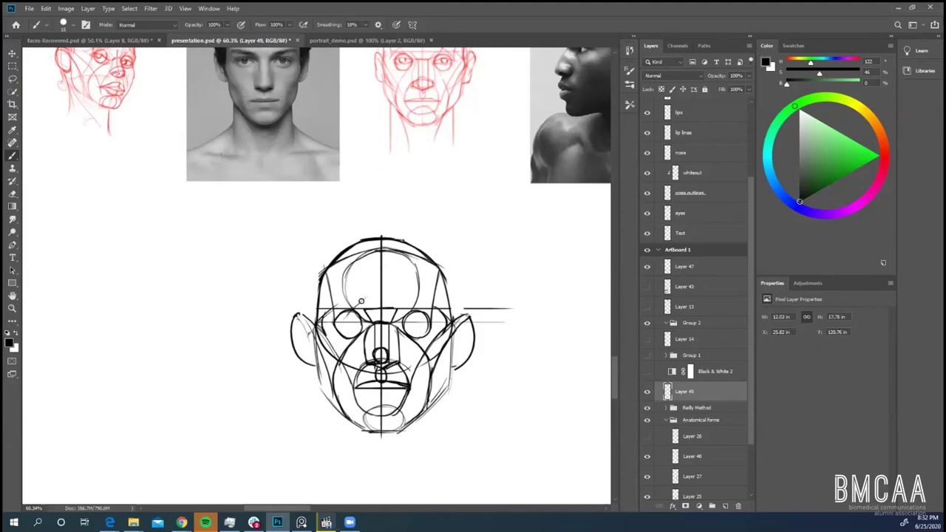
pyautogui.moveTo(361, 298); pyautogui.dragTo(397, 297)
pyautogui.hotkey('ctrl', 'z')
pyautogui.press('e')
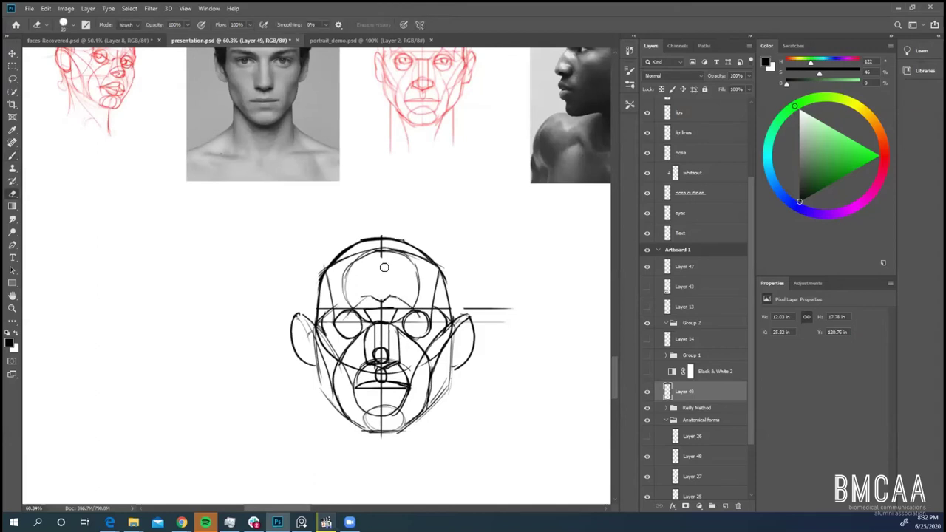
pyautogui.press('b')
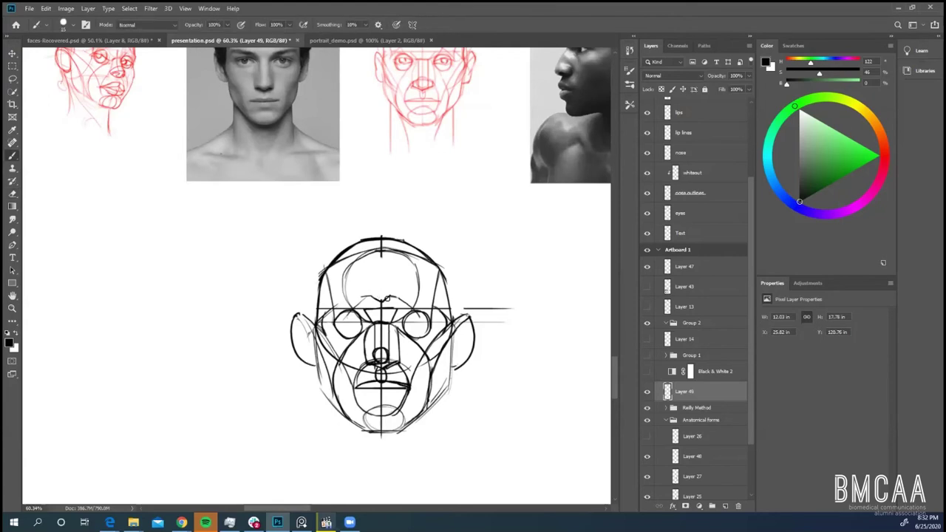
# - Create a new layer directly above the Reilly Method group, beneath the layer holding the black head construction
pyautogui.scroll(-3, 392, 297)
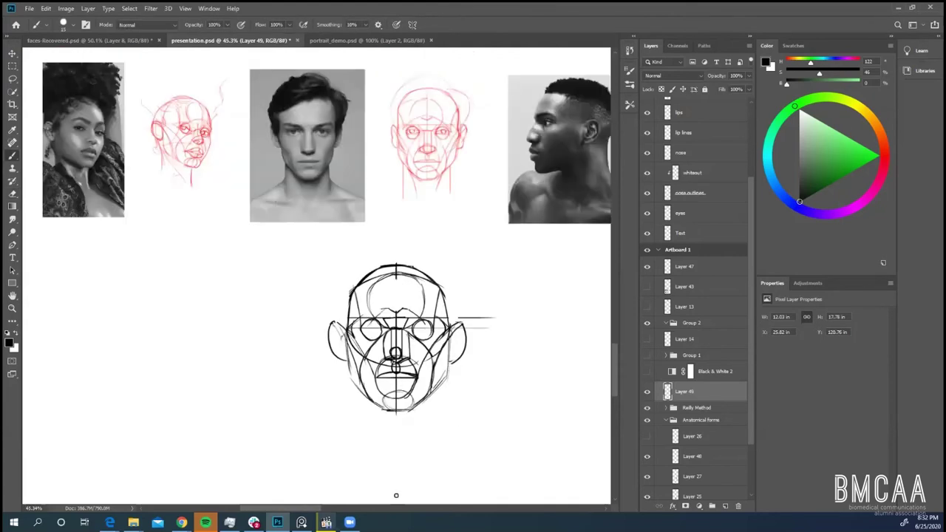
pyautogui.click(385, 508)
pyautogui.moveTo(354, 508); pyautogui.dragTo(298, 508)
pyautogui.scroll(5, 293, 348)
pyautogui.scroll(1, 295, 320)
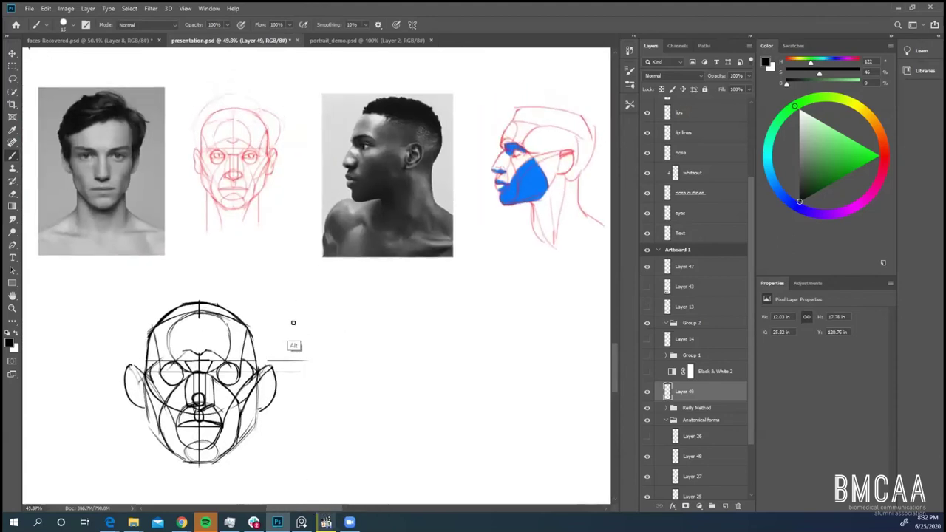
pyautogui.scroll(-2, 613, 368)
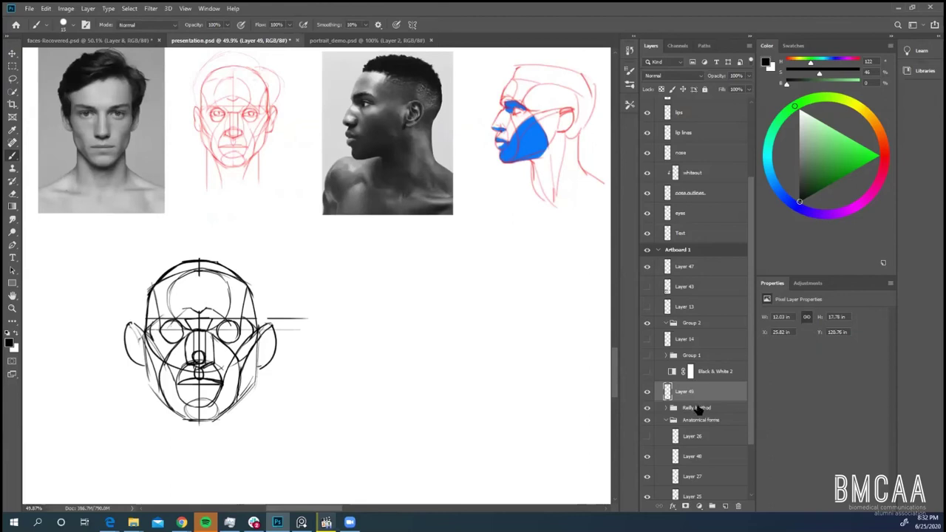
pyautogui.click(698, 408)
pyautogui.hotkey('ctrl', 'shift', 'n')
pyautogui.click(552, 152)
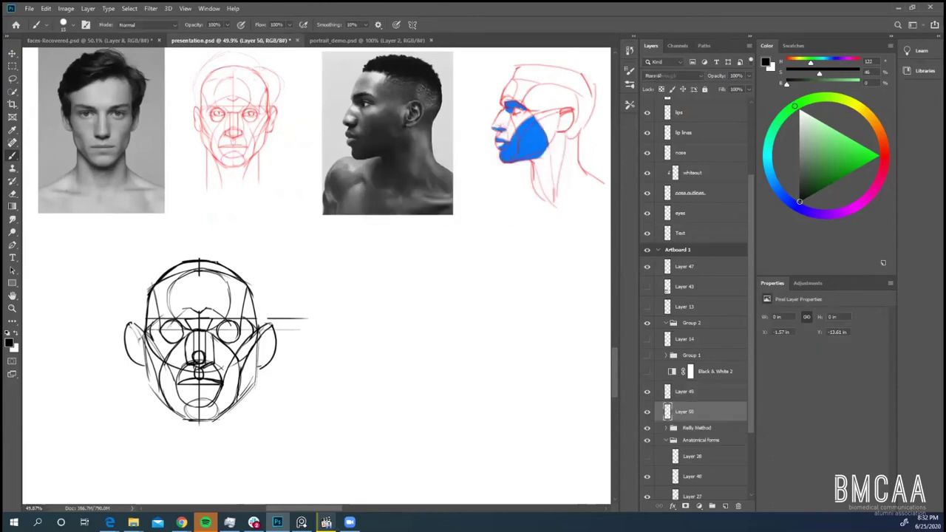
# - Pick a light blue brush colour and paint an arrow from the red frontal drawing down to the head construction
pyautogui.click(768, 166)
pyautogui.moveTo(824, 163)
pyautogui.mouseDown()
pyautogui.moveTo(824, 148)
pyautogui.moveTo(805, 156)
pyautogui.moveTo(843, 175)
pyautogui.moveTo(851, 139)
pyautogui.moveTo(838, 134)
pyautogui.moveTo(835, 150)
pyautogui.mouseUp()
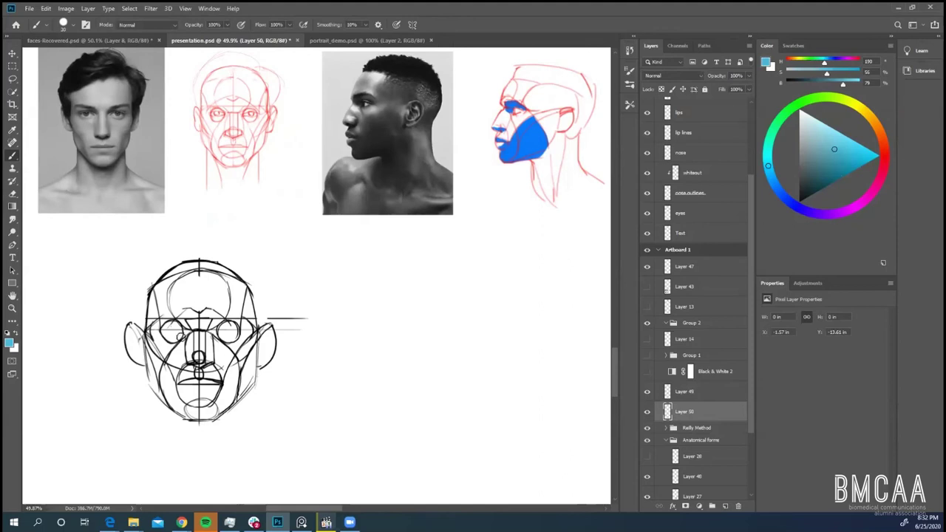
pyautogui.moveTo(219, 208)
pyautogui.mouseDown()
pyautogui.moveTo(207, 231)
pyautogui.moveTo(217, 246)
pyautogui.mouseUp()
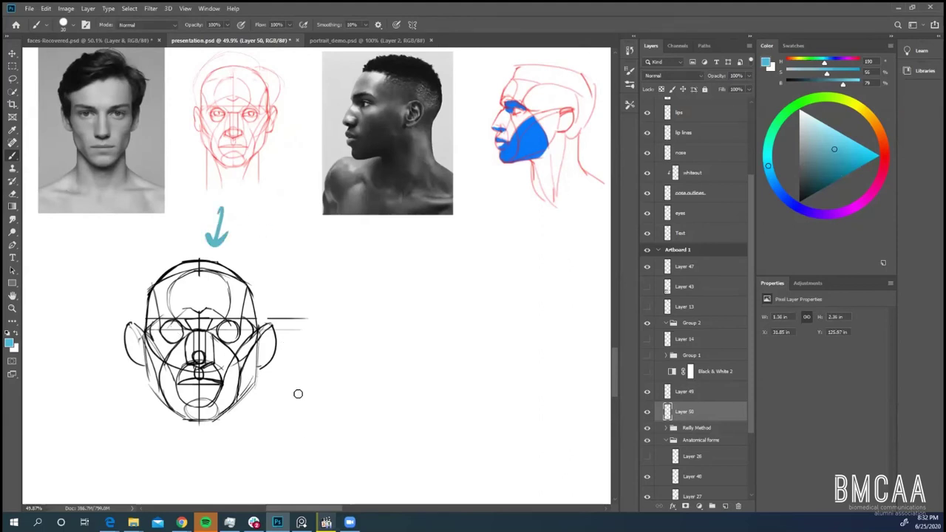
# - Shade the brow and upper eye-socket band, the nose underside with the philtrum, and the area under the lower lip in light blue
pyautogui.scroll(3, 161, 334)
pyautogui.press('[')
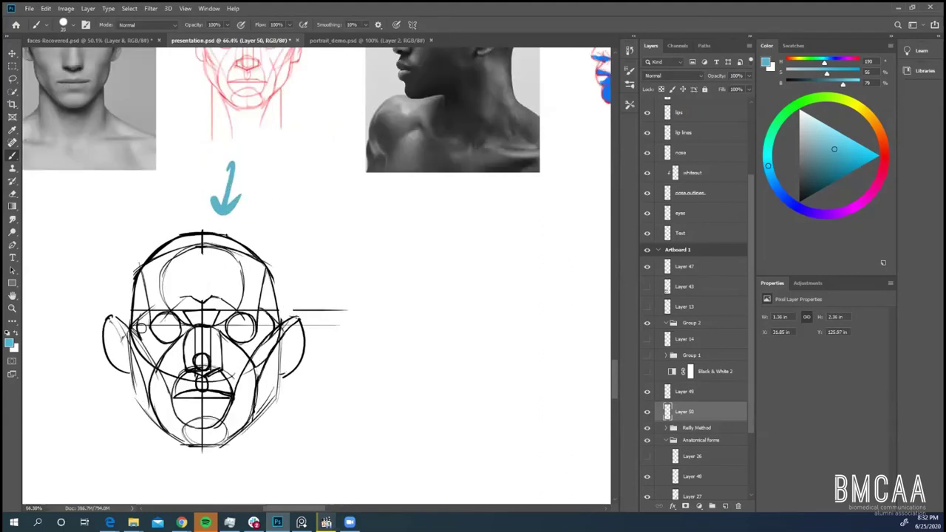
pyautogui.moveTo(143, 326)
pyautogui.mouseDown()
pyautogui.moveTo(189, 324)
pyautogui.moveTo(145, 324)
pyautogui.moveTo(216, 315)
pyautogui.moveTo(268, 322)
pyautogui.mouseUp()
pyautogui.moveTo(193, 369); pyautogui.dragTo(203, 379)
pyautogui.moveTo(201, 429)
pyautogui.mouseDown()
pyautogui.moveTo(243, 434)
pyautogui.moveTo(202, 423)
pyautogui.mouseUp()
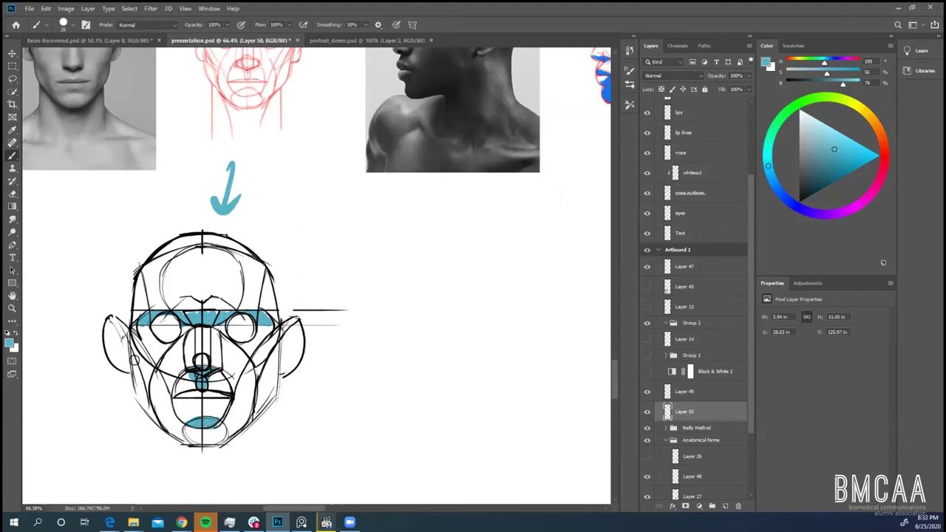
# - Shade both side planes of the construction head from the cheeks down along the jaw to the chin in light blue
pyautogui.moveTo(136, 354); pyautogui.dragTo(152, 406)
pyautogui.moveTo(151, 407)
pyautogui.mouseDown()
pyautogui.moveTo(143, 386)
pyautogui.moveTo(147, 407)
pyautogui.moveTo(141, 398)
pyautogui.moveTo(198, 444)
pyautogui.mouseUp()
pyautogui.moveTo(259, 407)
pyautogui.mouseDown()
pyautogui.moveTo(276, 352)
pyautogui.moveTo(263, 415)
pyautogui.moveTo(244, 432)
pyautogui.moveTo(250, 416)
pyautogui.moveTo(223, 438)
pyautogui.moveTo(192, 440)
pyautogui.moveTo(219, 439)
pyautogui.mouseUp()
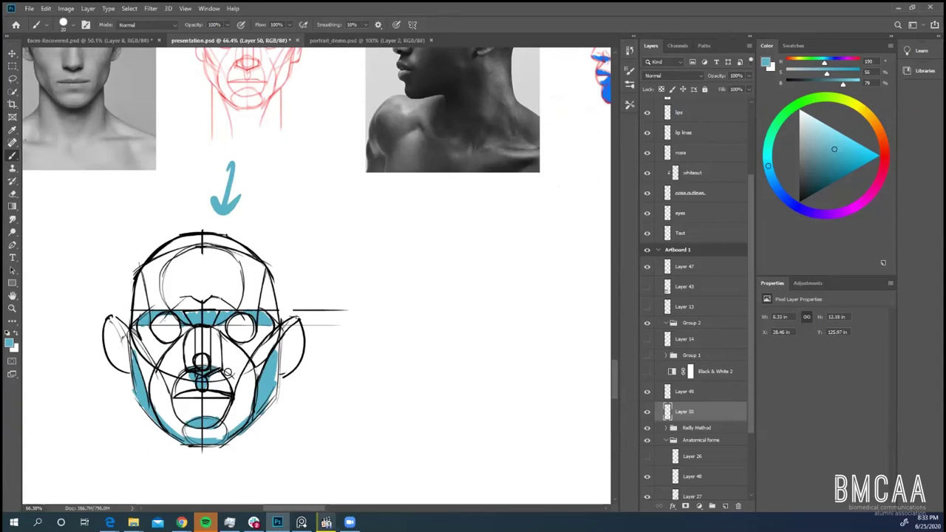
# - Try a few short strokes beside the construction head's forehead with a smaller brush, and undo them
pyautogui.press('[')
pyautogui.press('[')
pyautogui.press('[')
pyautogui.scroll(-2, 401, 400)
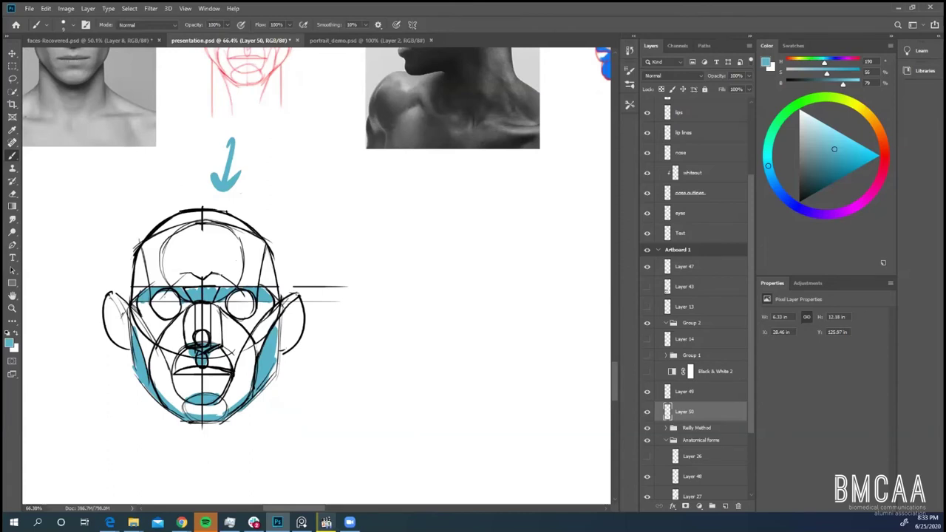
pyautogui.scroll(-2, 389, 273)
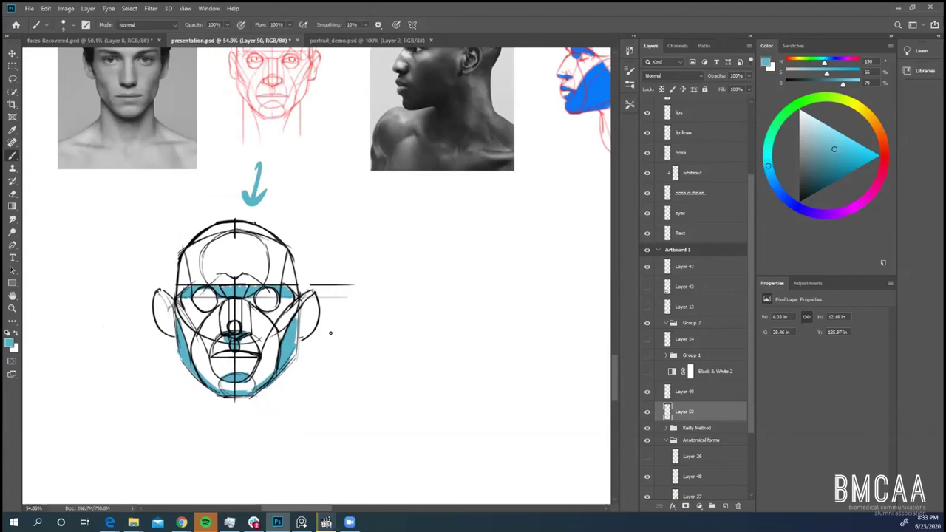
pyautogui.scroll(-1, 316, 473)
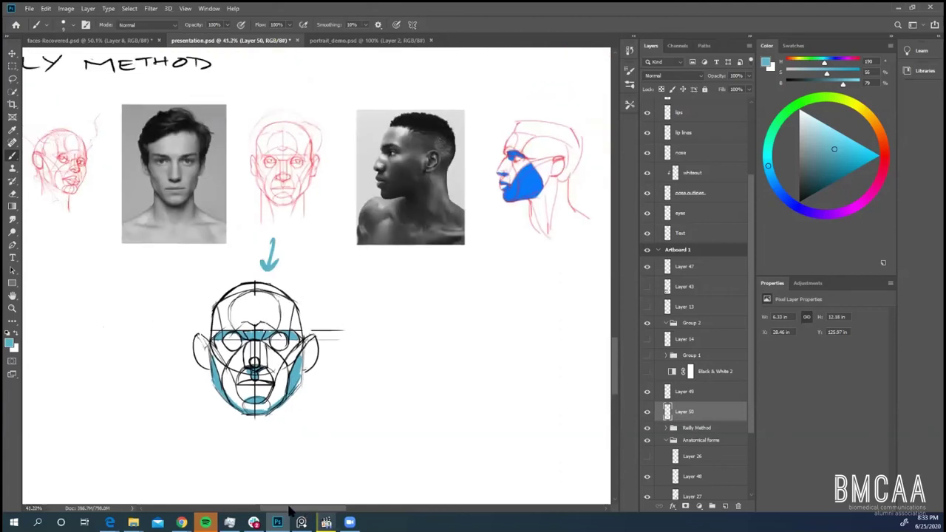
pyautogui.hscroll(-2, 289, 507)
pyautogui.scroll(2, 316, 361)
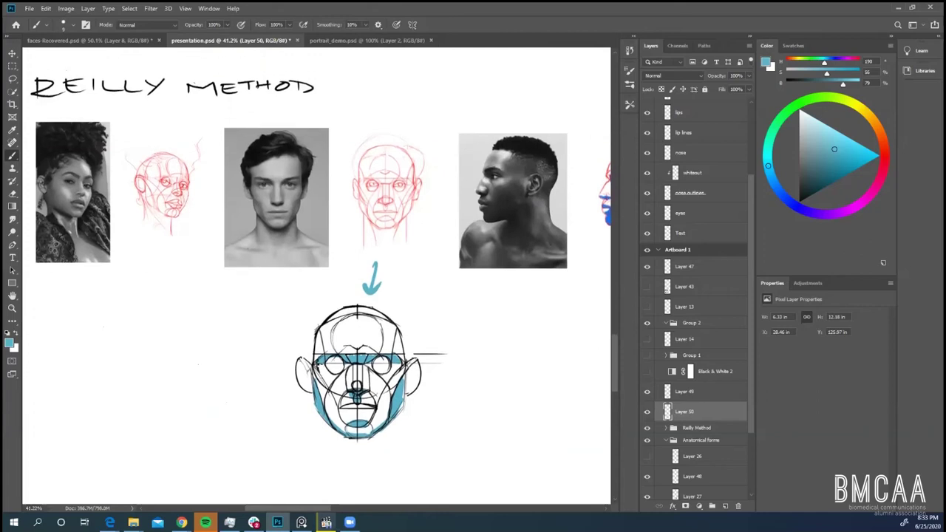
pyautogui.scroll(1, 318, 388)
pyautogui.hotkey('ctrl', 'z')
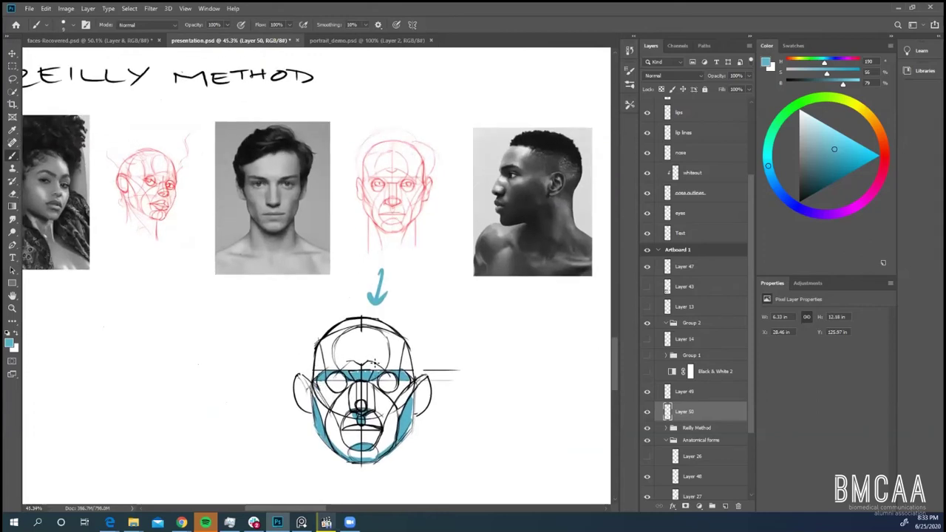
pyautogui.moveTo(445, 322); pyautogui.dragTo(423, 342)
pyautogui.moveTo(427, 333); pyautogui.dragTo(436, 340)
pyautogui.hotkey('ctrl', 'z')
pyautogui.hotkey('ctrl', 'z')
pyautogui.moveTo(451, 323)
pyautogui.mouseDown()
pyautogui.moveTo(431, 343)
pyautogui.moveTo(442, 342)
pyautogui.mouseUp()
pyautogui.hotkey('ctrl', 'z')
# - Add a short light blue mark beside the nose on the frontal portrait photo
pyautogui.moveTo(284, 508); pyautogui.dragTo(267, 510)
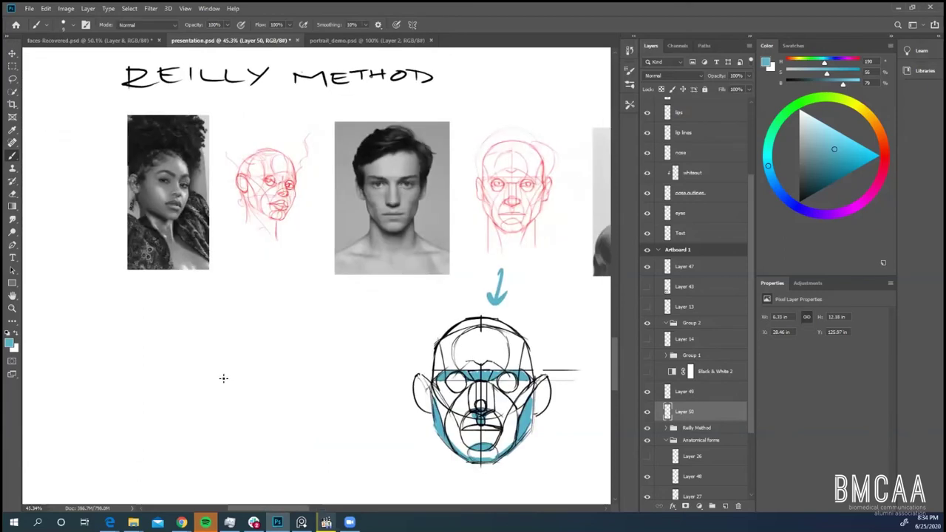
pyautogui.scroll(2, 213, 285)
pyautogui.scroll(3, 217, 283)
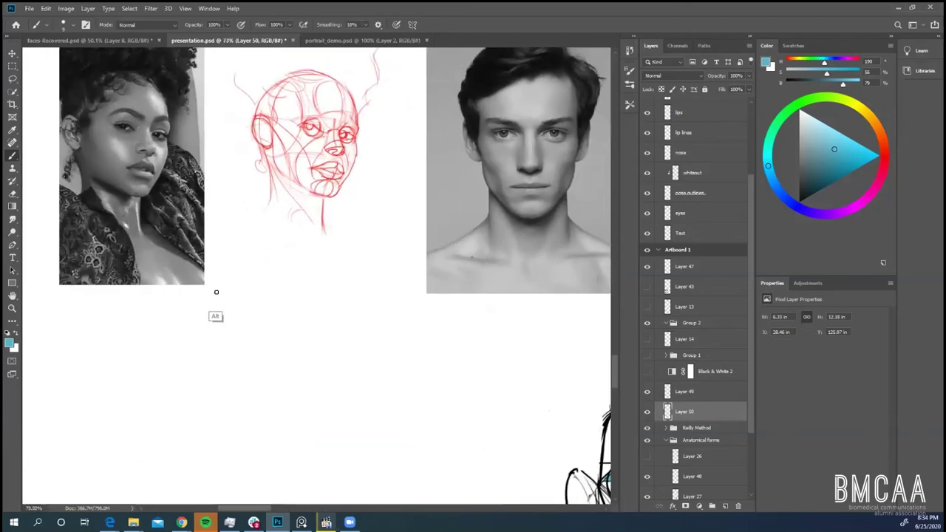
pyautogui.scroll(3, 221, 323)
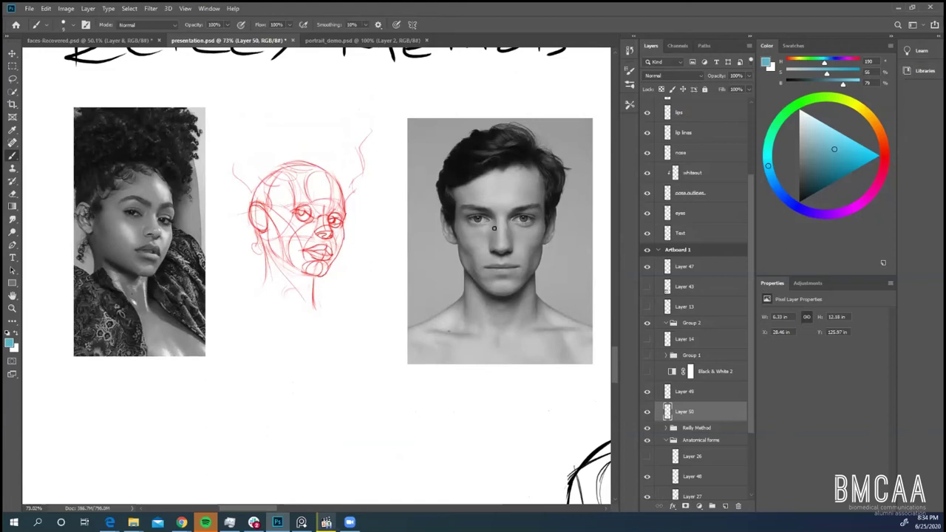
pyautogui.moveTo(510, 227); pyautogui.dragTo(505, 234)
pyautogui.hscroll(4, 290, 483)
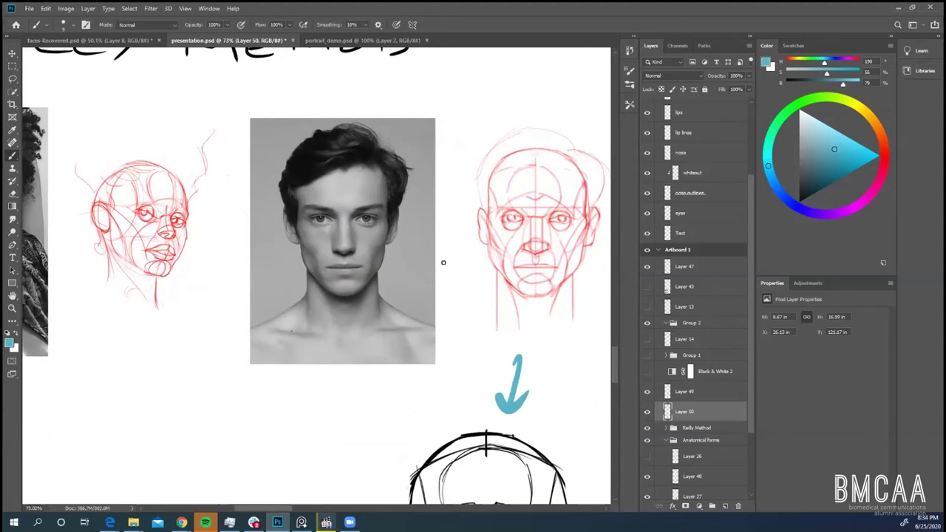
# - Try outlining the cheek and mouth-corner forms on the frontal photo and its red construction drawing, undoing the strokes
pyautogui.scroll(1, 338, 255)
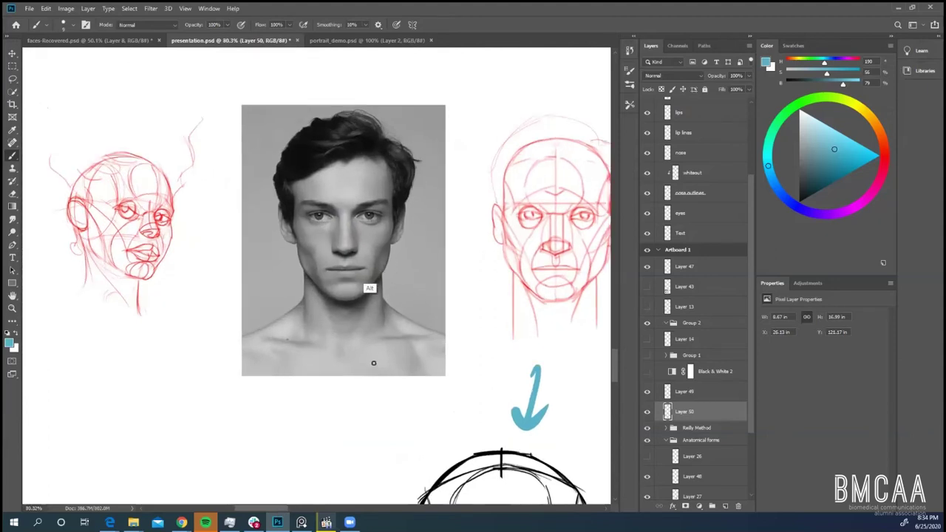
pyautogui.moveTo(278, 508); pyautogui.dragTo(290, 509)
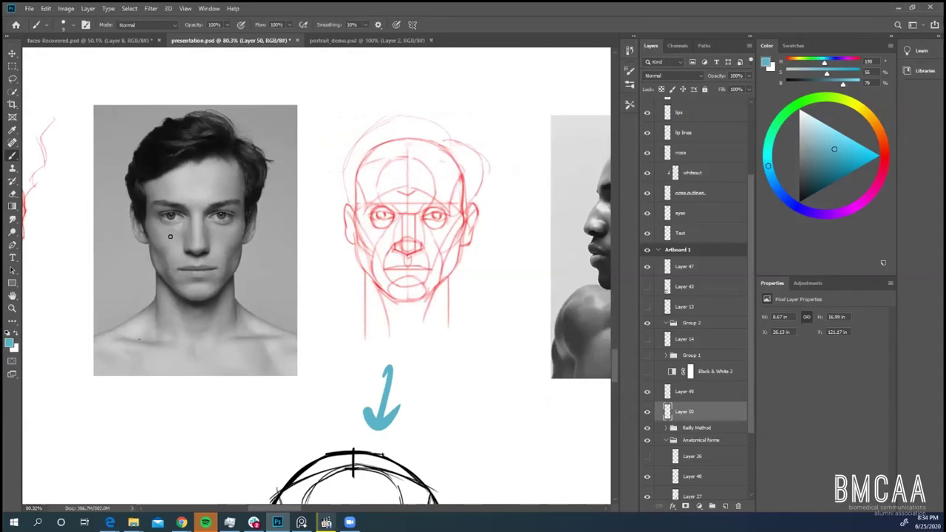
pyautogui.moveTo(178, 255); pyautogui.dragTo(175, 238)
pyautogui.moveTo(213, 226)
pyautogui.mouseDown()
pyautogui.moveTo(229, 255)
pyautogui.moveTo(226, 273)
pyautogui.mouseUp()
pyautogui.moveTo(175, 238)
pyautogui.mouseDown()
pyautogui.moveTo(164, 267)
pyautogui.moveTo(176, 283)
pyautogui.mouseUp()
pyautogui.hotkey('ctrl', 'z')
pyautogui.hotkey('ctrl', 'z')
pyautogui.moveTo(168, 275); pyautogui.dragTo(183, 286)
pyautogui.moveTo(386, 267); pyautogui.dragTo(405, 287)
pyautogui.hotkey('ctrl', 'z')
pyautogui.hotkey('ctrl', 'z')
pyautogui.moveTo(167, 257); pyautogui.dragTo(173, 277)
pyautogui.hotkey('ctrl', 'z')
# - Sketch small ovals beside the mouth corners on the frontal photo and the red drawing, and undo them
pyautogui.moveTo(223, 259)
pyautogui.mouseDown()
pyautogui.moveTo(220, 280)
pyautogui.moveTo(179, 282)
pyautogui.mouseUp()
pyautogui.moveTo(382, 279); pyautogui.dragTo(375, 257)
pyautogui.moveTo(436, 258); pyautogui.dragTo(438, 255)
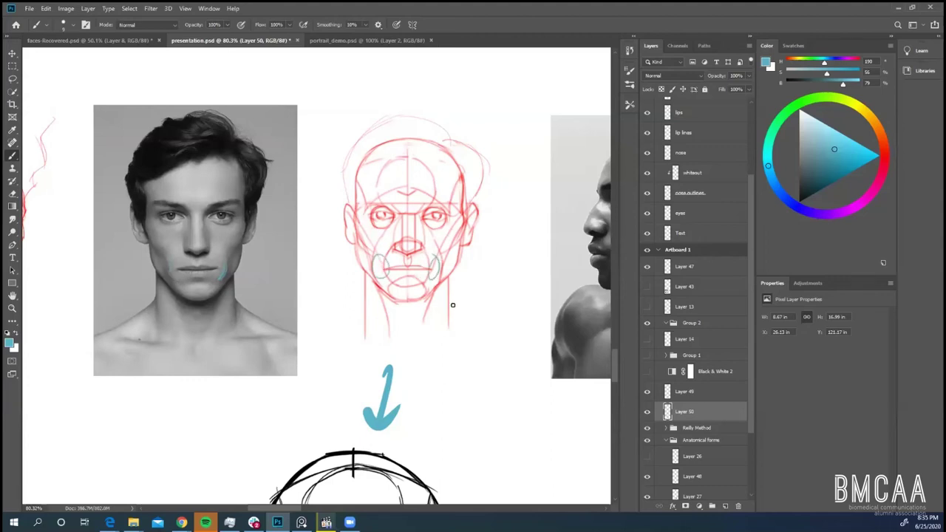
pyautogui.hotkey('ctrl', 'z')
pyautogui.hotkey('ctrl', 'z')
pyautogui.hotkey('ctrl', 'z')
pyautogui.hotkey('ctrl', 'z')
pyautogui.moveTo(382, 484); pyautogui.dragTo(289, 495)
pyautogui.scroll(-1, 289, 496)
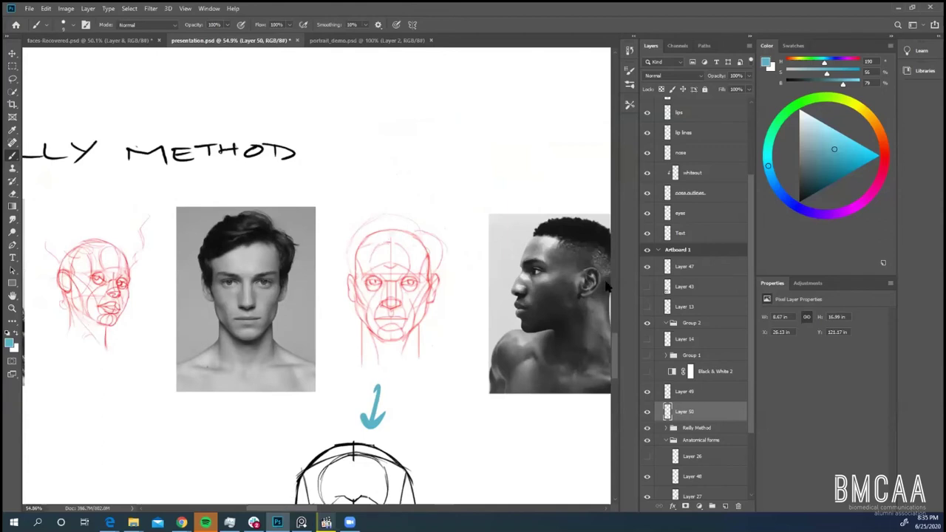
pyautogui.scroll(1, 612, 332)
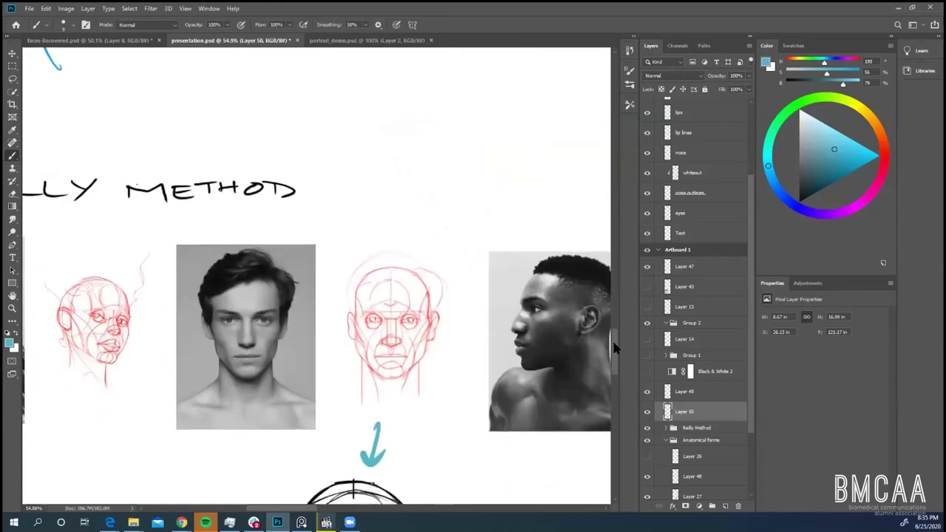
pyautogui.scroll(-1, 501, 337)
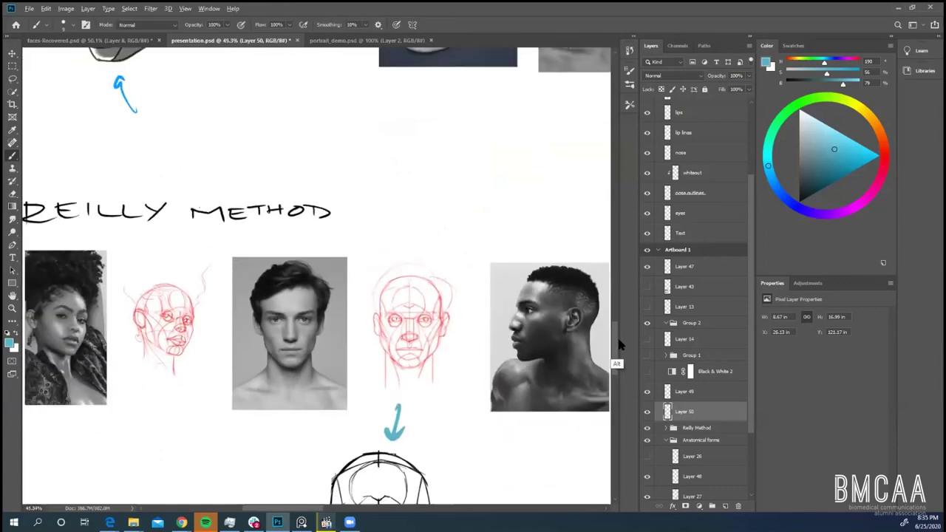
pyautogui.scroll(-1, 616, 335)
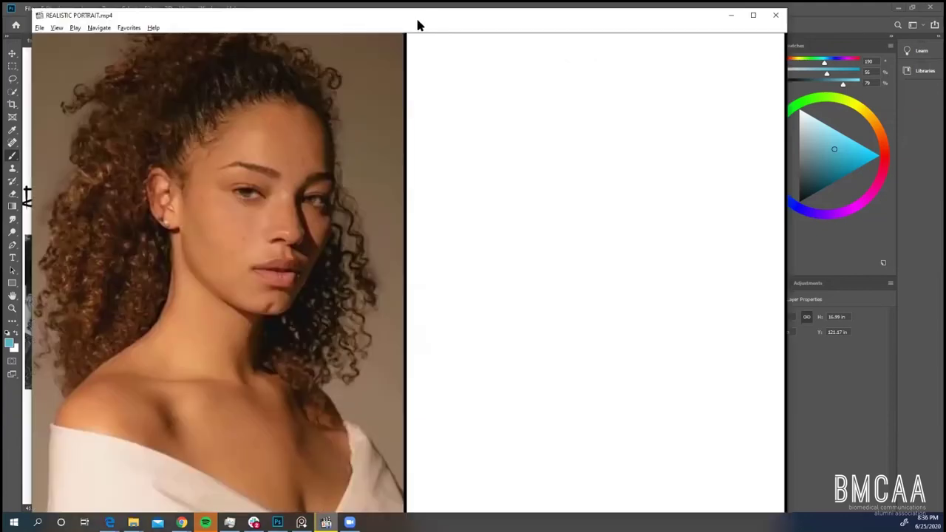
# - Switch to the media player, show REALISTIC PORTRAIT.mp4 in full screen, and start its playback
pyautogui.doubleClick(418, 21)
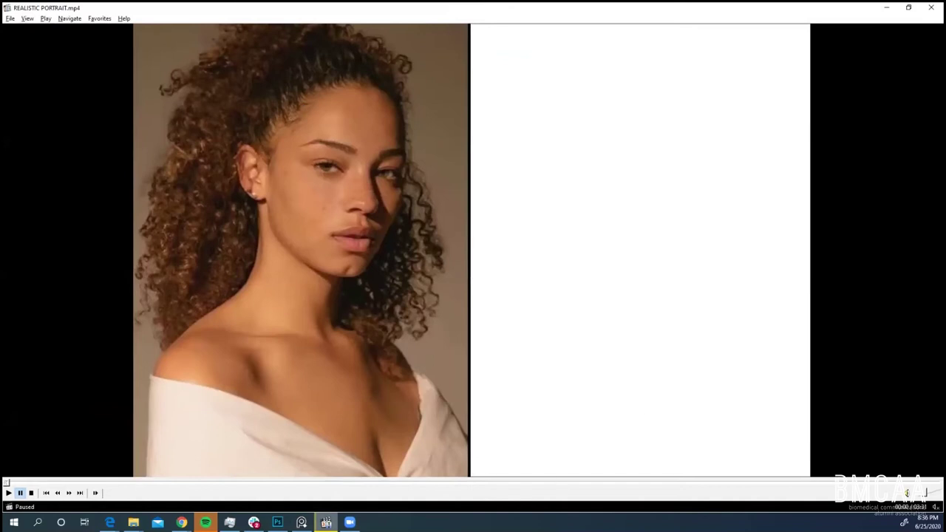
pyautogui.doubleClick(637, 26)
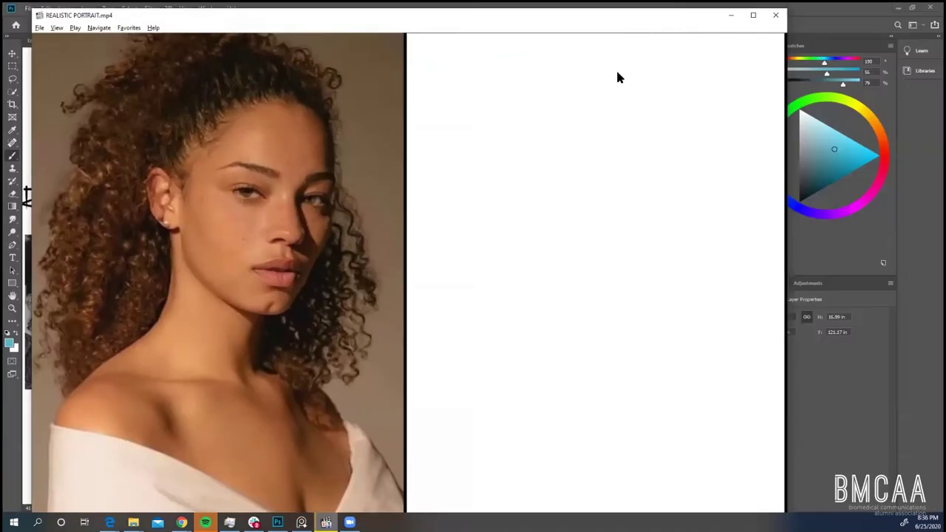
pyautogui.doubleClick(208, 14)
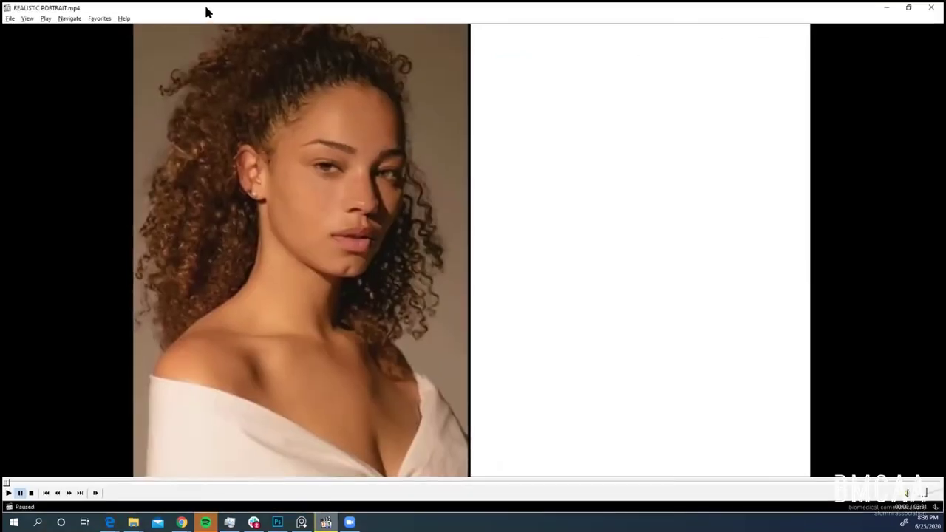
pyautogui.hotkey('alt', 'Return')
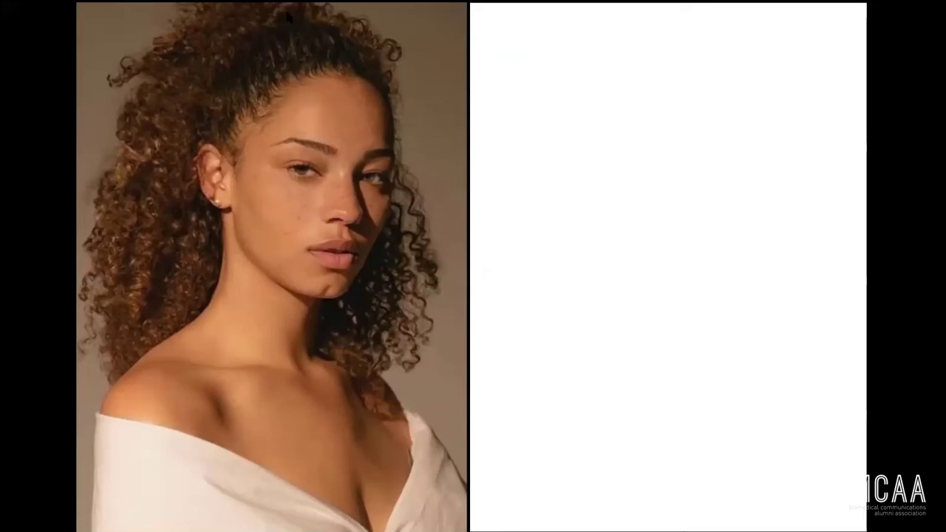
pyautogui.click(506, 260)
pyautogui.moveTo(59, 501)
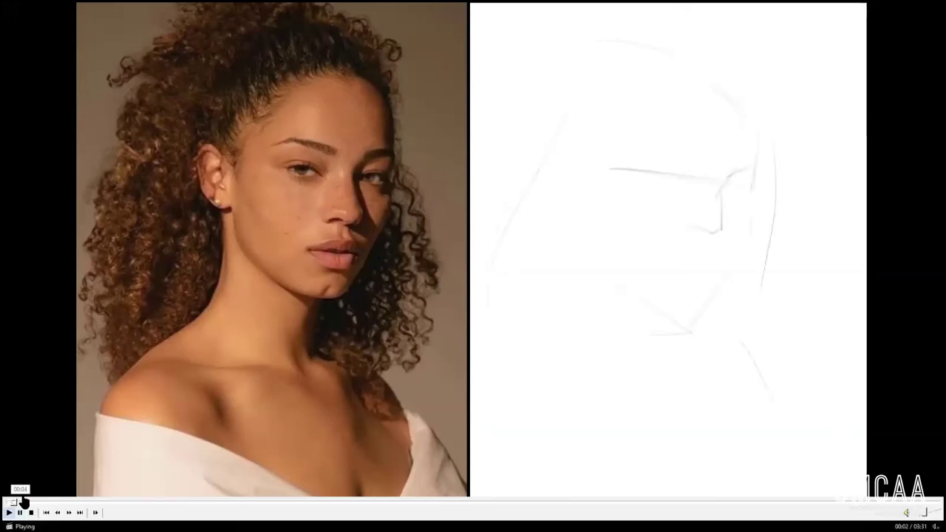
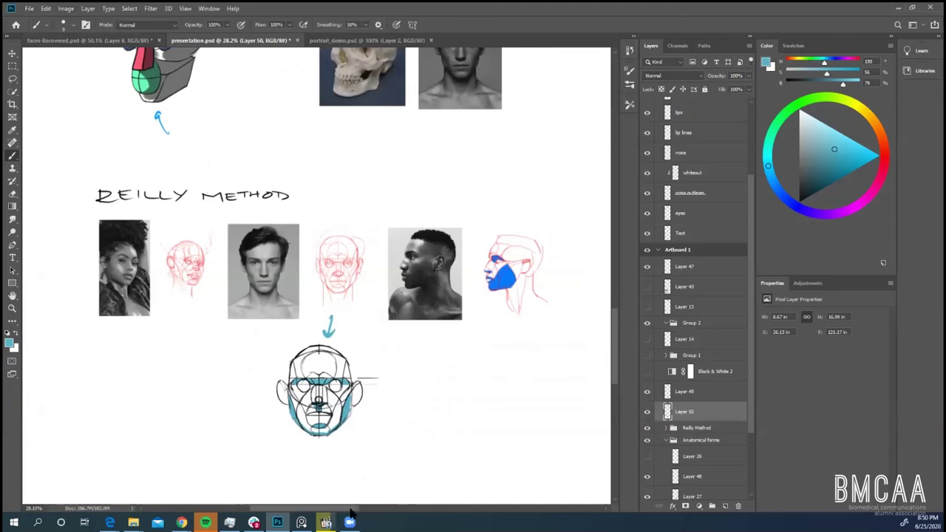
pyautogui.hscroll(3, 393, 353)
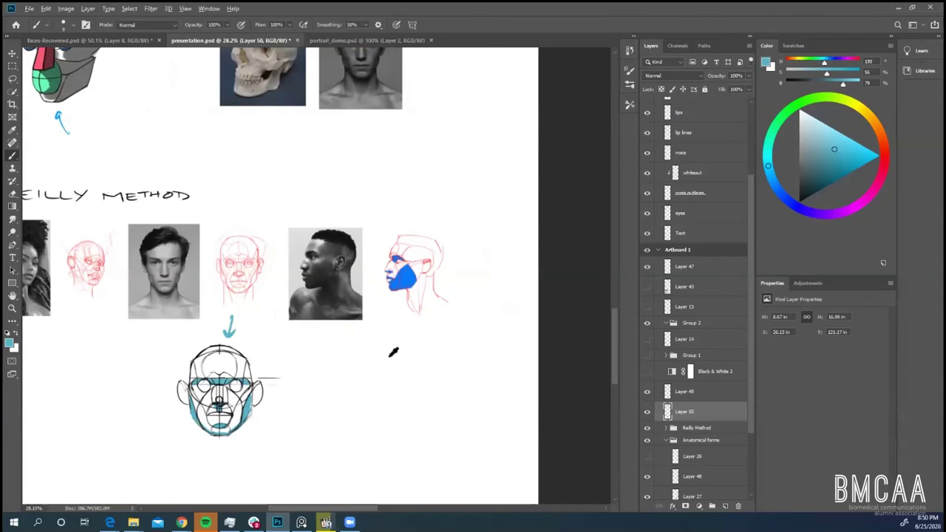
pyautogui.scroll(-5, 390, 278)
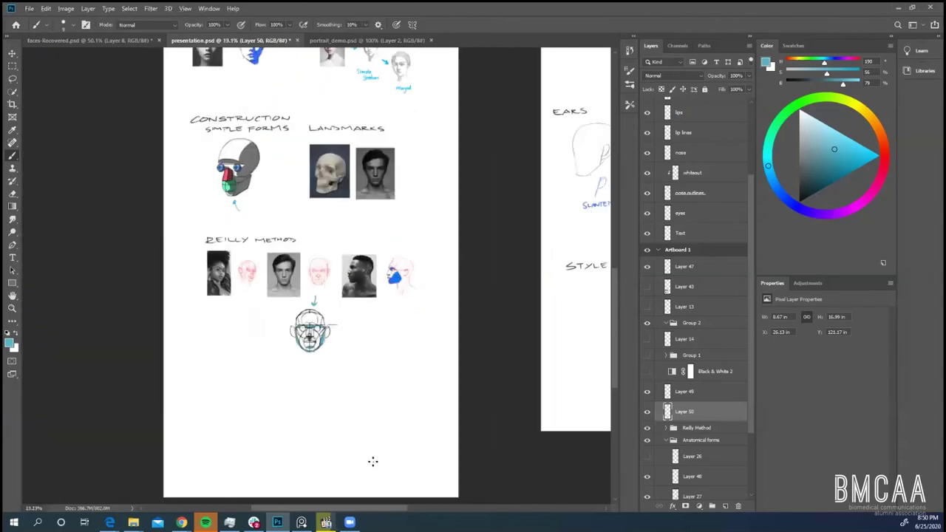
pyautogui.moveTo(357, 508)
pyautogui.mouseDown()
pyautogui.moveTo(403, 510)
pyautogui.moveTo(361, 509)
pyautogui.mouseUp()
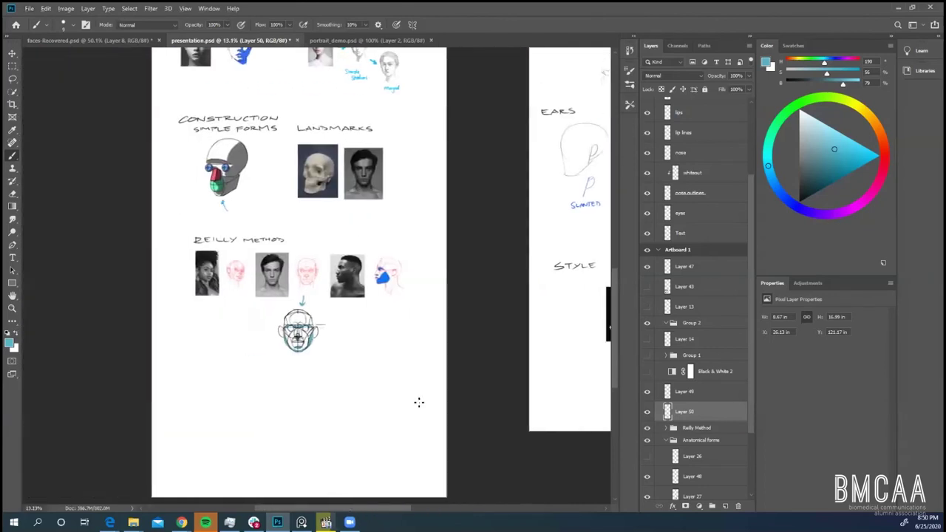
pyautogui.scroll(2, 427, 408)
pyautogui.scroll(3, 425, 410)
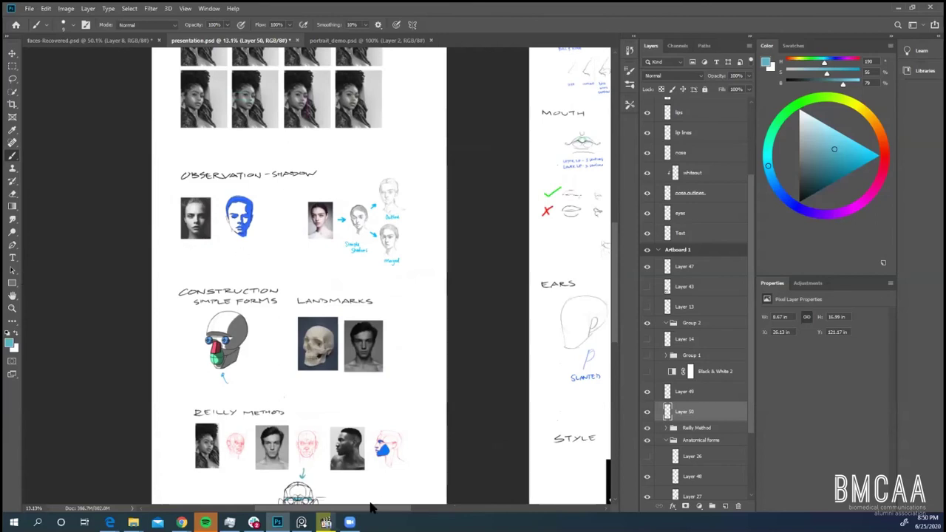
# - Review Artboard 2 from the mouth and nose studies up to the EYES section and examine the eye diagrams
pyautogui.moveTo(371, 508); pyautogui.dragTo(459, 510)
pyautogui.scroll(4, 568, 210)
pyautogui.scroll(2, 554, 207)
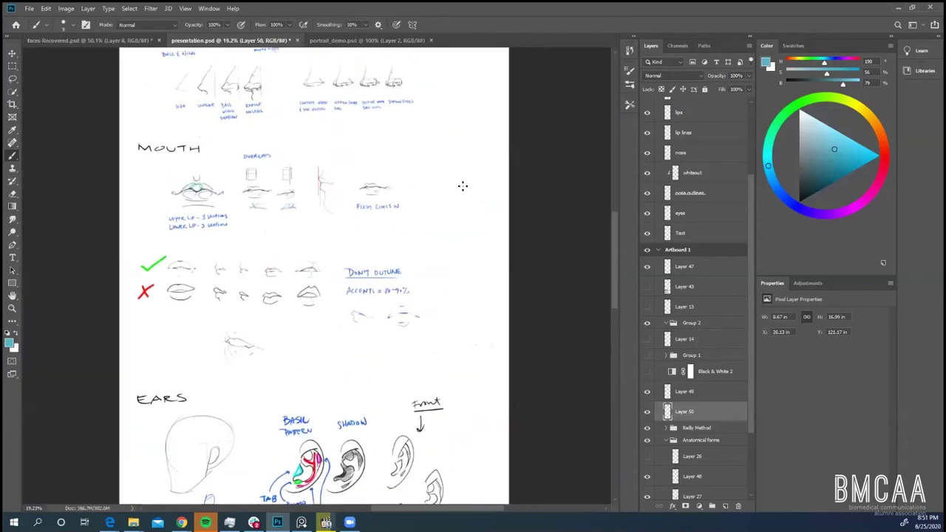
pyautogui.scroll(10, 463, 185)
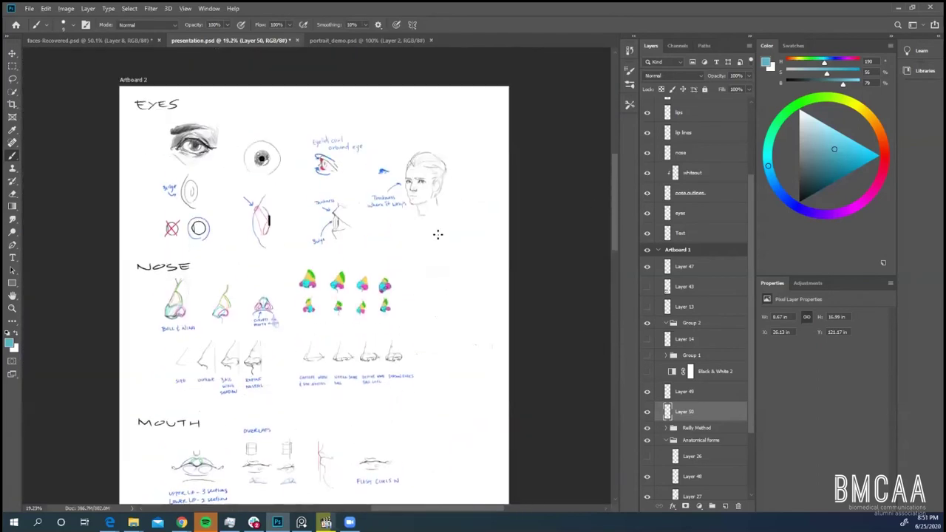
pyautogui.scroll(2, 444, 229)
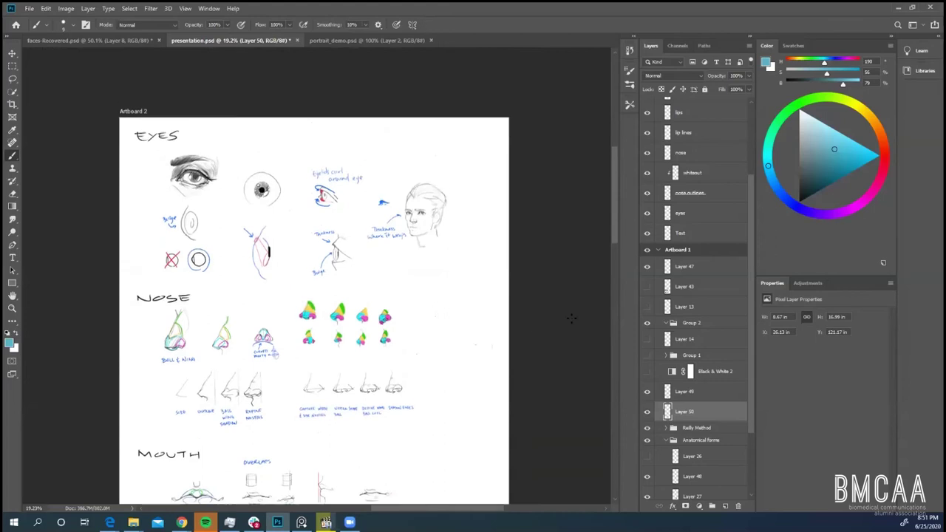
pyautogui.scroll(2, 289, 235)
pyautogui.scroll(3, 290, 235)
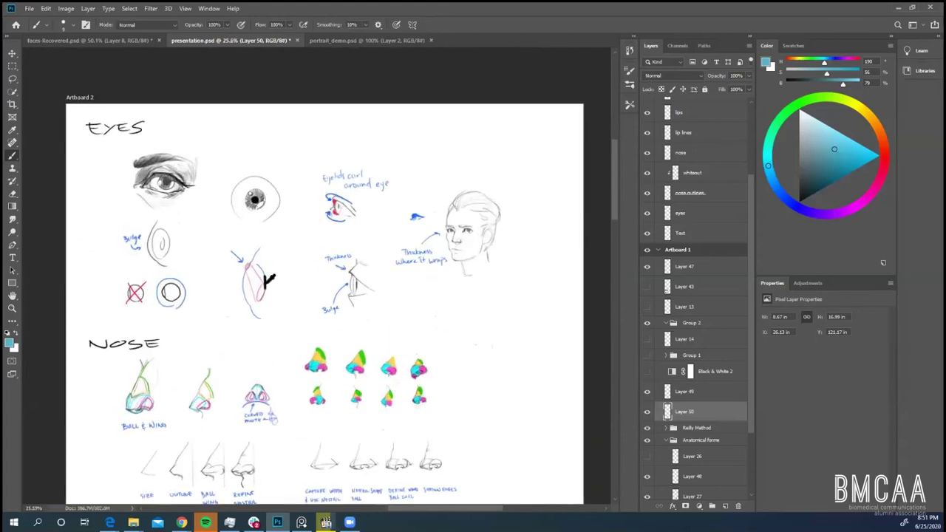
pyautogui.scroll(3, 444, 370)
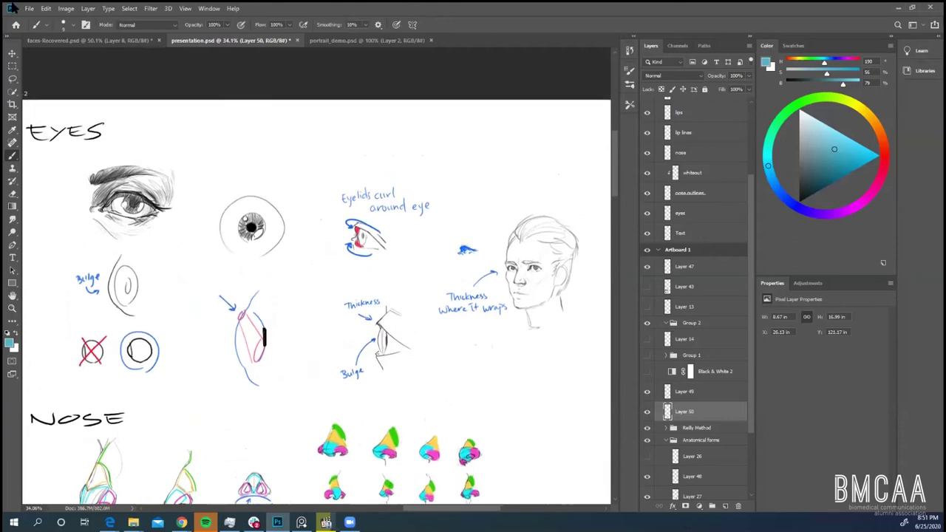
pyautogui.moveTo(450, 509)
pyautogui.mouseDown()
pyautogui.moveTo(437, 514)
pyautogui.moveTo(446, 514)
pyautogui.mouseUp()
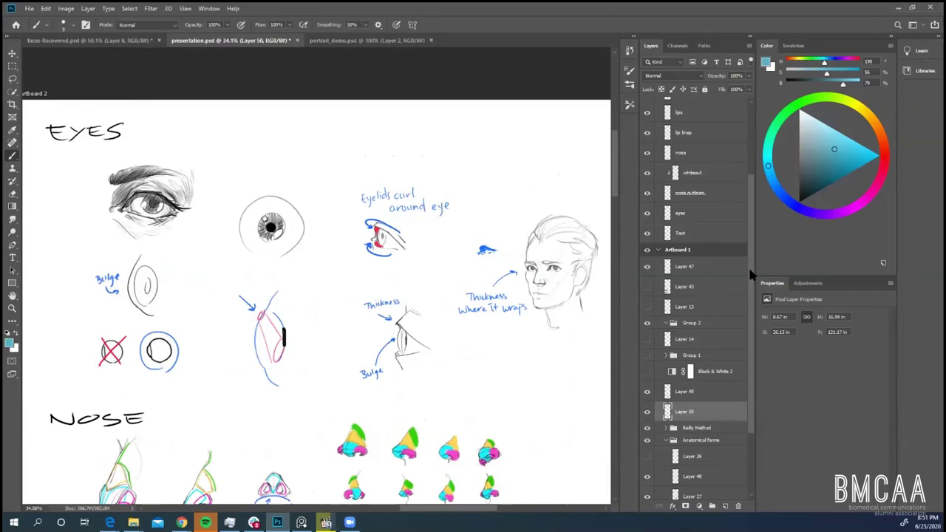
# - Reset the brush colour to black and add a new layer above all other layers of Artboard 2
pyautogui.scroll(3, 749, 272)
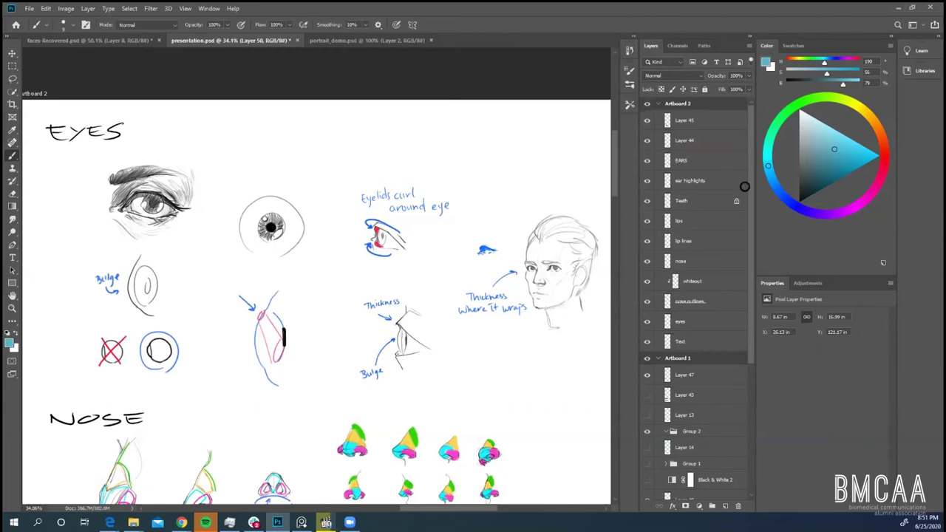
pyautogui.press('d')
pyautogui.click(701, 342)
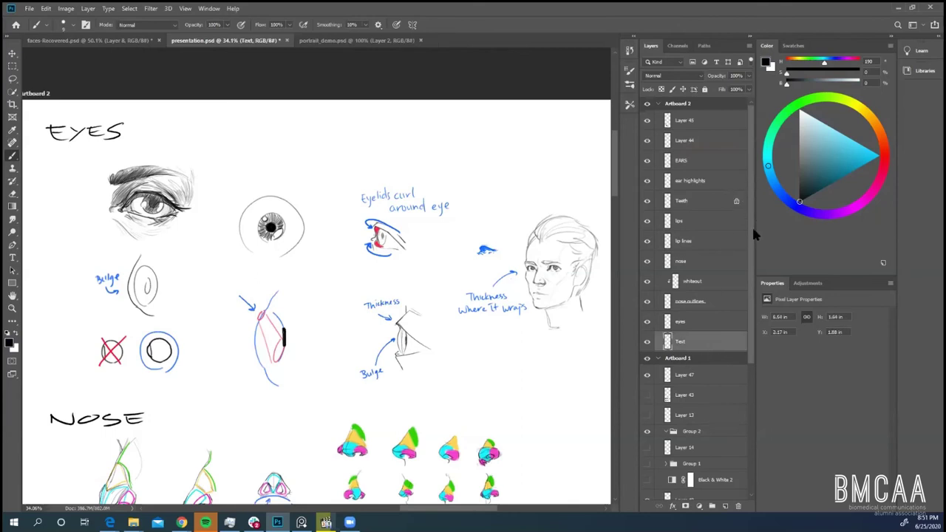
pyautogui.click(704, 124)
pyautogui.hotkey('ctrl', 'shift', 'n')
pyautogui.click(559, 153)
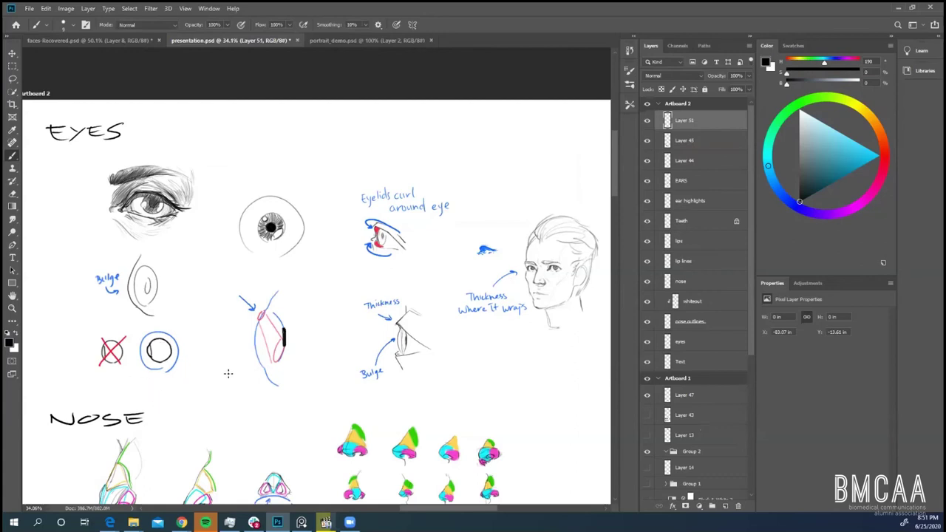
# - Sketch a side-view eye with lid lines and a curved lens above the eyelid notes, plus a small profile mark beside it
pyautogui.click(294, 121)
pyautogui.keyDown('shift'); pyautogui.click(355, 147); pyautogui.keyUp('shift')
pyautogui.moveTo(302, 124); pyautogui.dragTo(304, 155)
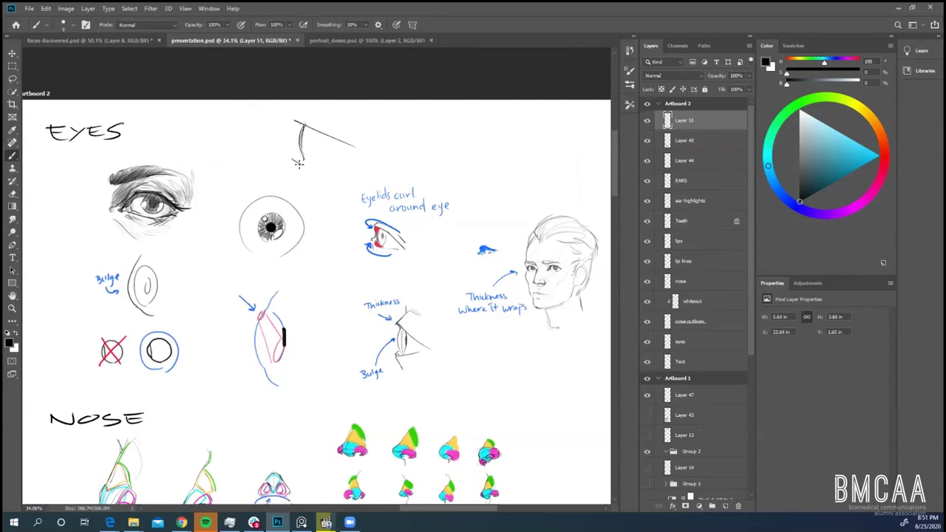
pyautogui.keyDown('shift'); pyautogui.click(353, 156); pyautogui.keyUp('shift')
pyautogui.moveTo(311, 124); pyautogui.dragTo(310, 158)
pyautogui.moveTo(388, 120); pyautogui.dragTo(402, 129)
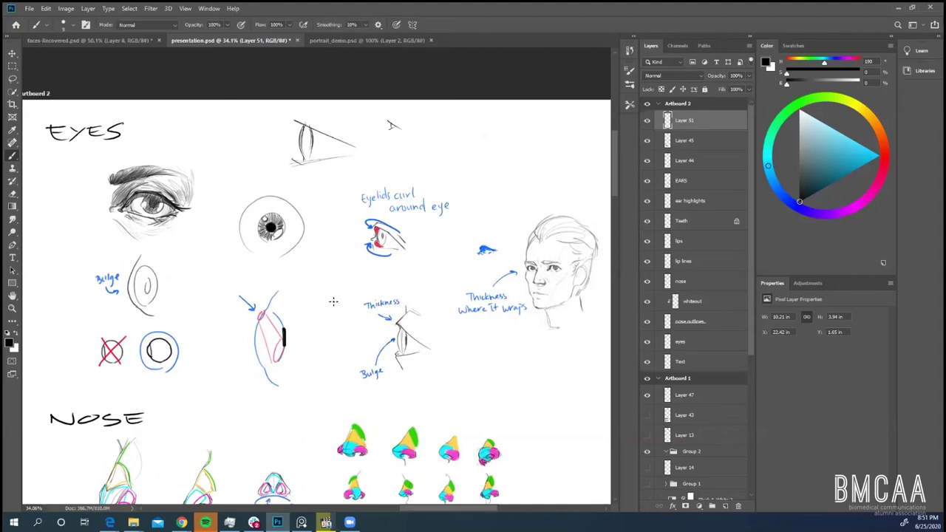
# - Draw a black arrow to the highlight on the round iris drawing and circle that highlight
pyautogui.moveTo(238, 184)
pyautogui.mouseDown()
pyautogui.moveTo(263, 217)
pyautogui.moveTo(254, 215)
pyautogui.mouseUp()
pyautogui.hotkey('ctrl', 'z')
pyautogui.hotkey('ctrl', 'z')
pyautogui.moveTo(238, 179); pyautogui.dragTo(260, 212)
pyautogui.moveTo(251, 205); pyautogui.dragTo(264, 216)
# - Try tracing the cornea curve on the side-view eye diagram and marking the lower iris reflection, undoing the strokes
pyautogui.moveTo(273, 312)
pyautogui.mouseDown()
pyautogui.moveTo(284, 329)
pyautogui.moveTo(273, 362)
pyautogui.mouseUp()
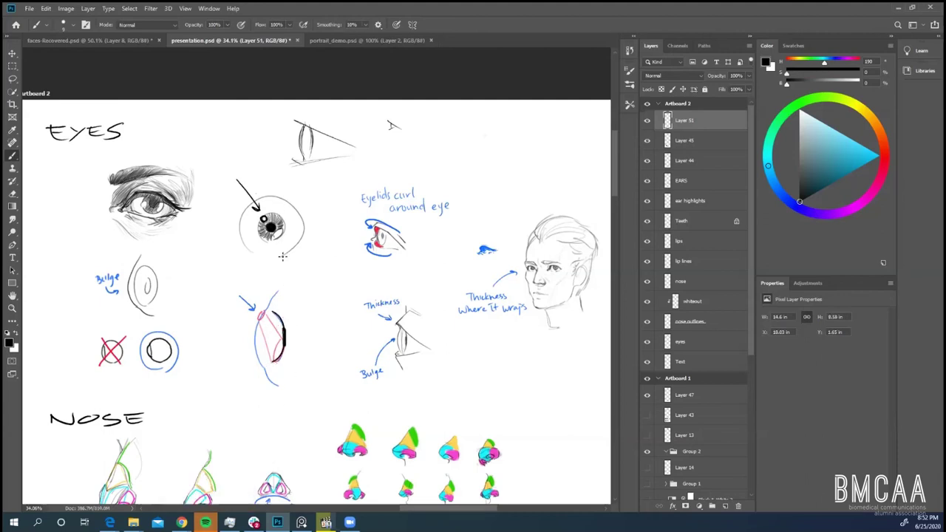
pyautogui.hotkey('ctrl', 'z')
pyautogui.hotkey('ctrl', 'z')
pyautogui.moveTo(288, 248)
pyautogui.mouseDown()
pyautogui.moveTo(286, 229)
pyautogui.moveTo(278, 240)
pyautogui.mouseUp()
pyautogui.rightClick(237, 447)
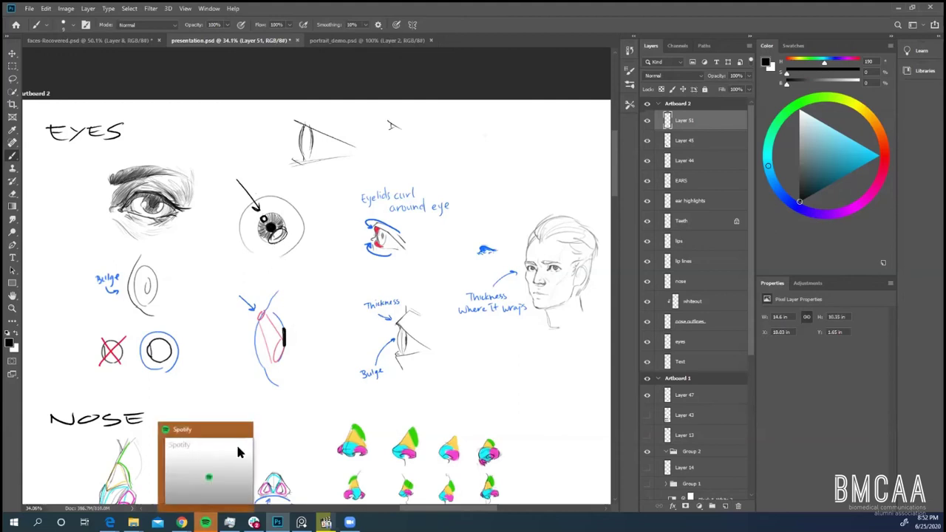
pyautogui.press('Escape')
pyautogui.hotkey('ctrl', 'z')
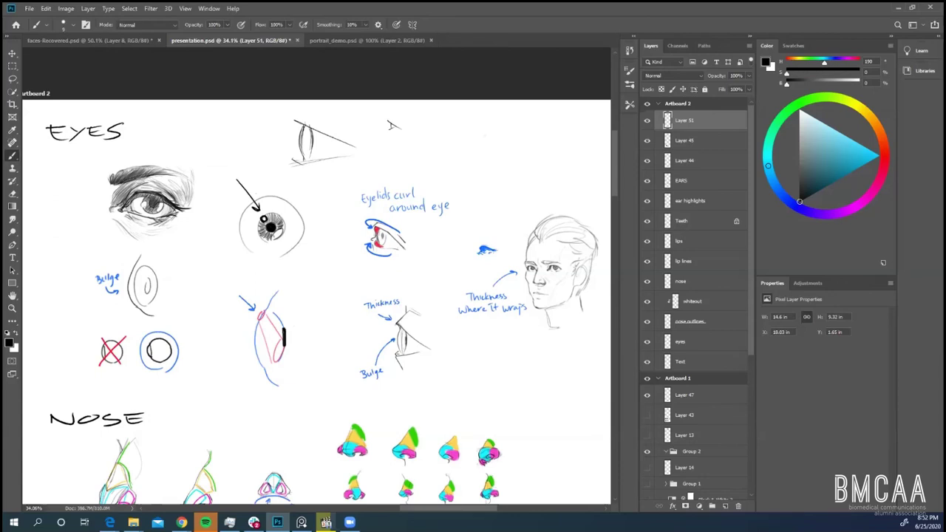
# - Try circling the eyelid-curl sketch and marking the lid edge on the thickness diagram, undoing the strokes
pyautogui.moveTo(426, 510); pyautogui.dragTo(435, 515)
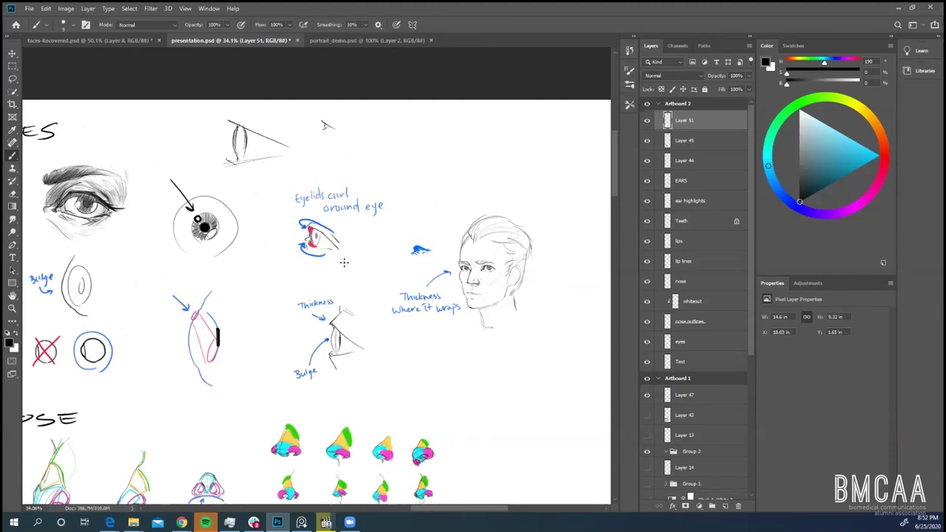
pyautogui.moveTo(340, 255)
pyautogui.mouseDown()
pyautogui.moveTo(319, 198)
pyautogui.moveTo(344, 267)
pyautogui.mouseUp()
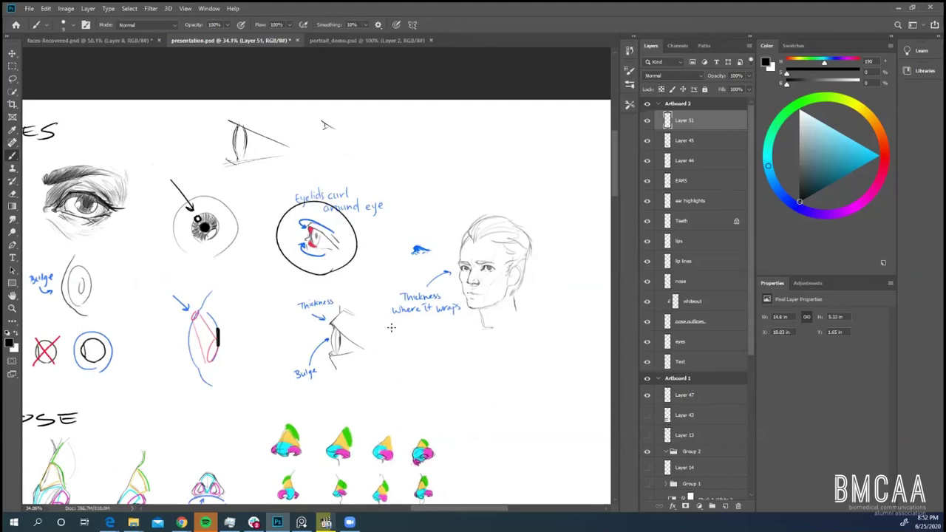
pyautogui.hotkey('ctrl', 'z')
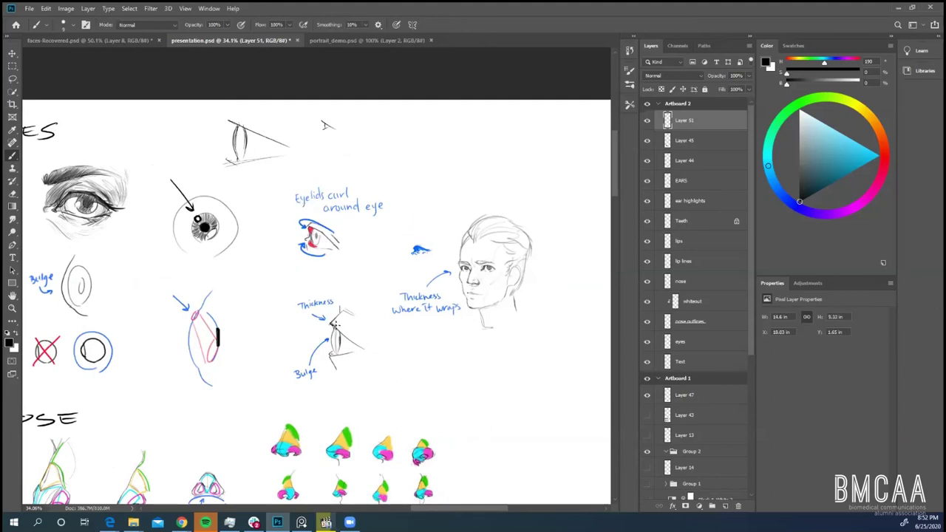
pyautogui.moveTo(332, 323)
pyautogui.mouseDown()
pyautogui.moveTo(311, 346)
pyautogui.moveTo(315, 355)
pyautogui.moveTo(324, 343)
pyautogui.mouseUp()
pyautogui.hotkey('ctrl', 'z')
pyautogui.hotkey('ctrl', 'z')
# - Sketch a small black shaded eye beside the three-quarter head drawing, including its inner corner
pyautogui.moveTo(456, 508); pyautogui.dragTo(471, 508)
pyautogui.scroll(8, 457, 279)
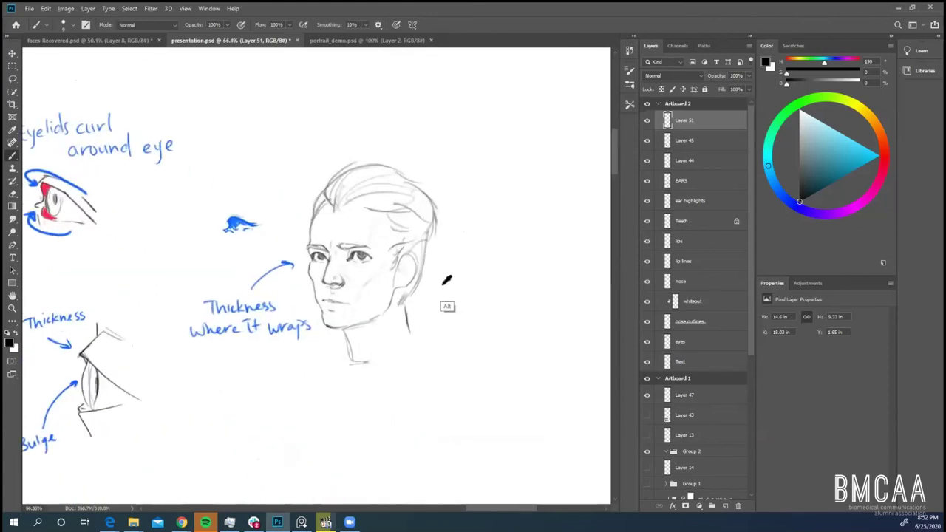
pyautogui.scroll(2, 353, 274)
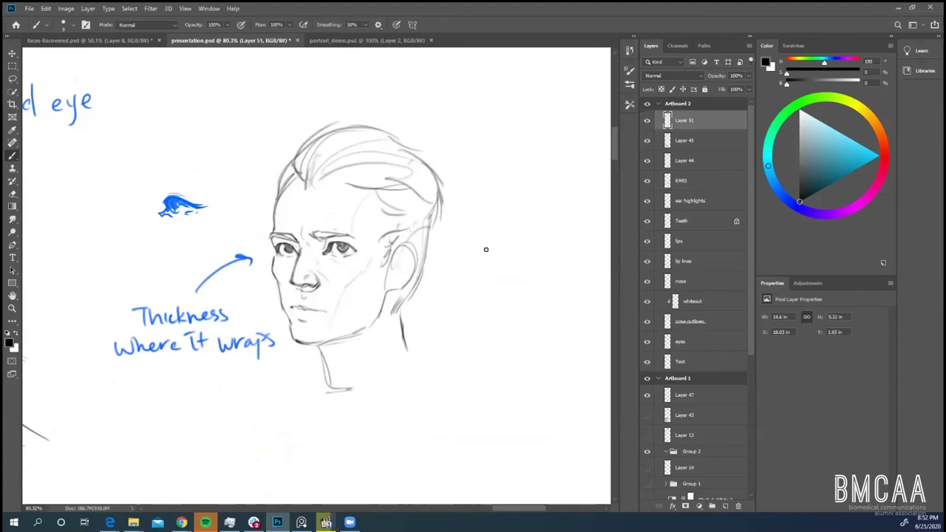
pyautogui.moveTo(488, 251)
pyautogui.mouseDown()
pyautogui.moveTo(485, 259)
pyautogui.moveTo(507, 256)
pyautogui.moveTo(484, 261)
pyautogui.moveTo(500, 267)
pyautogui.moveTo(501, 253)
pyautogui.moveTo(510, 264)
pyautogui.moveTo(502, 262)
pyautogui.mouseUp()
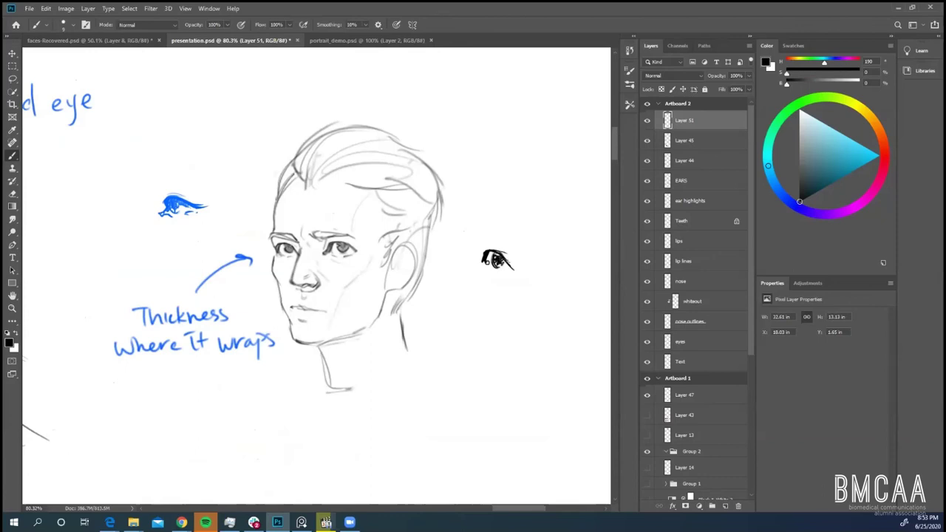
pyautogui.moveTo(483, 260); pyautogui.dragTo(480, 264)
# - Sketch a second small black eye below the first one beside the head, undoing the stray strokes
pyautogui.moveTo(484, 299); pyautogui.dragTo(510, 299)
pyautogui.hotkey('ctrl', 'z')
pyautogui.moveTo(484, 299)
pyautogui.mouseDown()
pyautogui.moveTo(488, 284)
pyautogui.moveTo(517, 297)
pyautogui.moveTo(501, 295)
pyautogui.moveTo(509, 298)
pyautogui.mouseUp()
pyautogui.moveTo(482, 269)
pyautogui.mouseDown()
pyautogui.moveTo(476, 248)
pyautogui.moveTo(496, 249)
pyautogui.mouseUp()
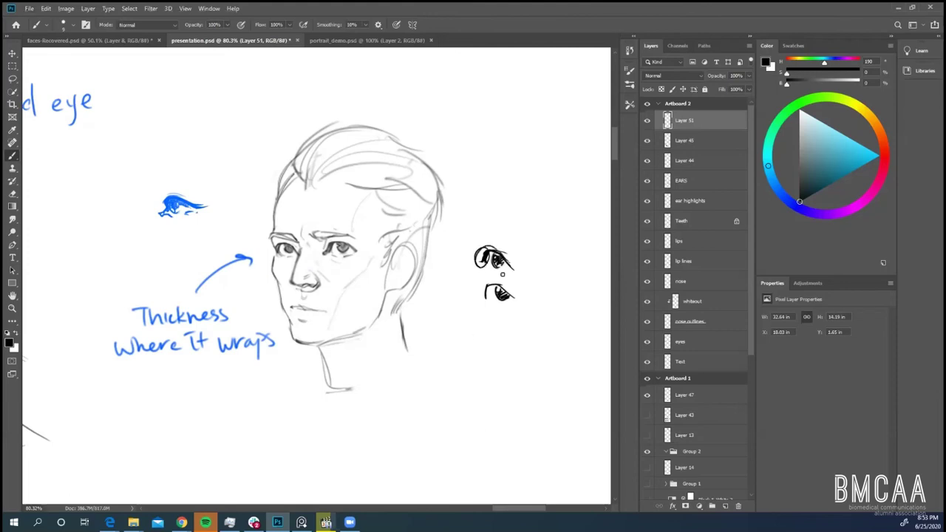
pyautogui.hotkey('ctrl', 'z')
pyautogui.moveTo(494, 286); pyautogui.dragTo(518, 299)
# - Move on from the eye studies and examine the NOSE section, especially the ball-and-wing sketches and step-by-step profiles
pyautogui.scroll(-5, 449, 475)
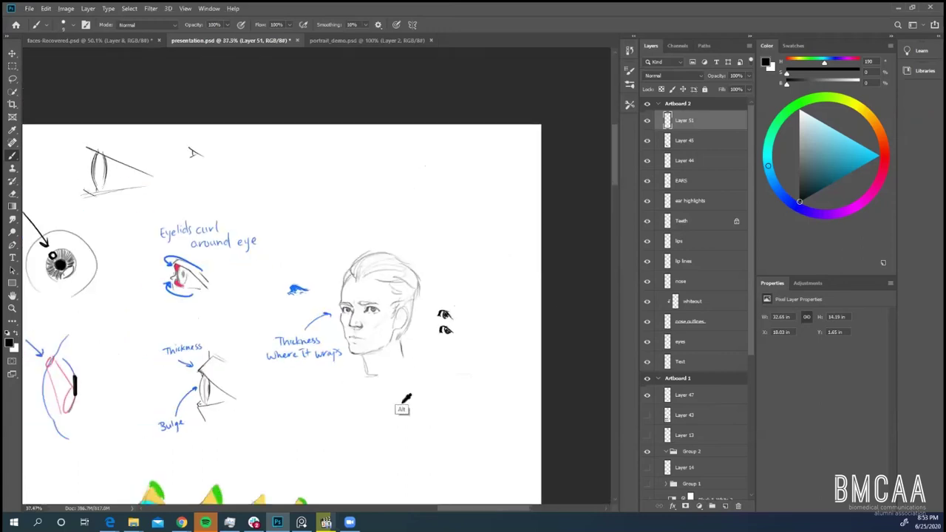
pyautogui.scroll(-3, 406, 399)
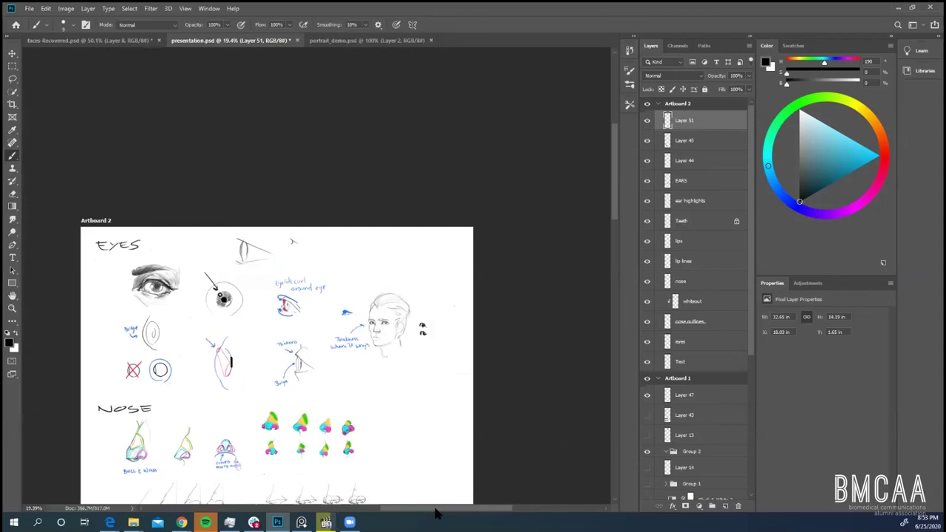
pyautogui.moveTo(436, 510); pyautogui.dragTo(416, 507)
pyautogui.scroll(-3, 476, 349)
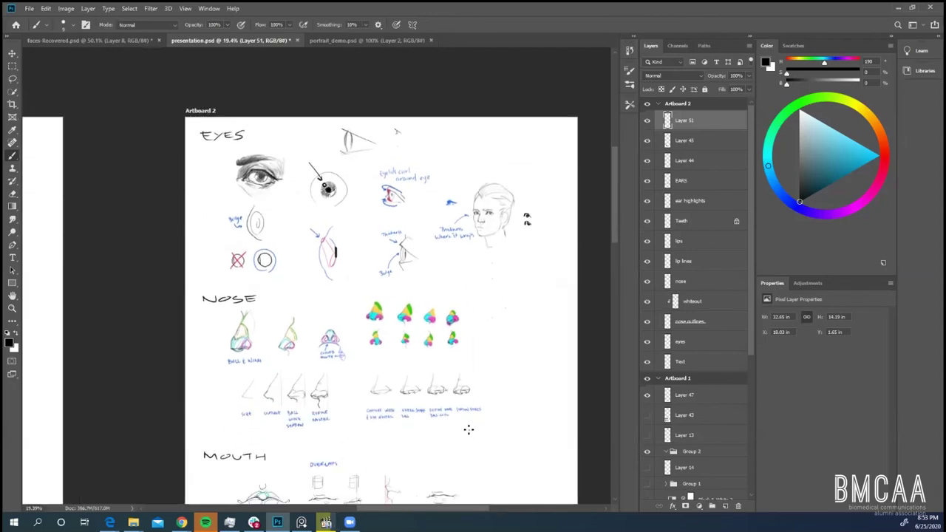
pyautogui.scroll(3, 400, 448)
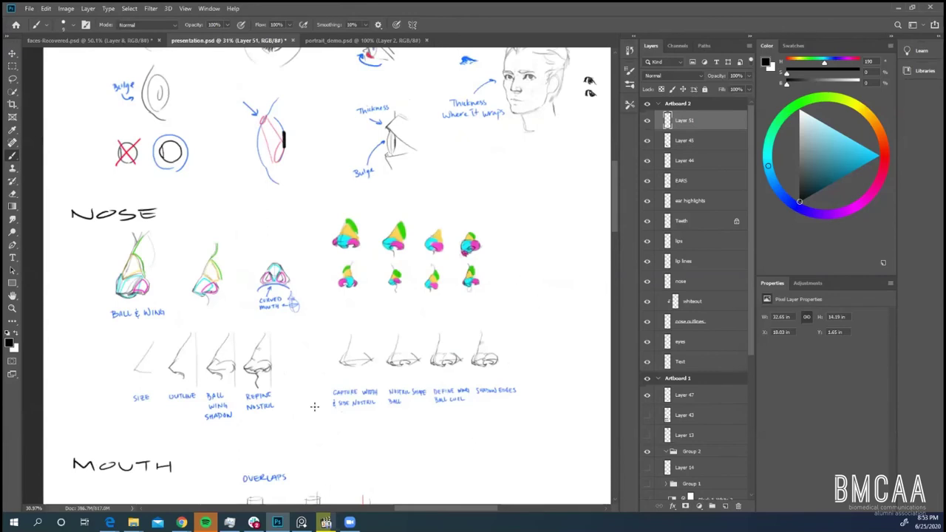
pyautogui.moveTo(416, 508)
pyautogui.mouseDown()
pyautogui.moveTo(403, 509)
pyautogui.moveTo(431, 513)
pyautogui.mouseUp()
pyautogui.scroll(3, 389, 320)
pyautogui.scroll(2, 351, 447)
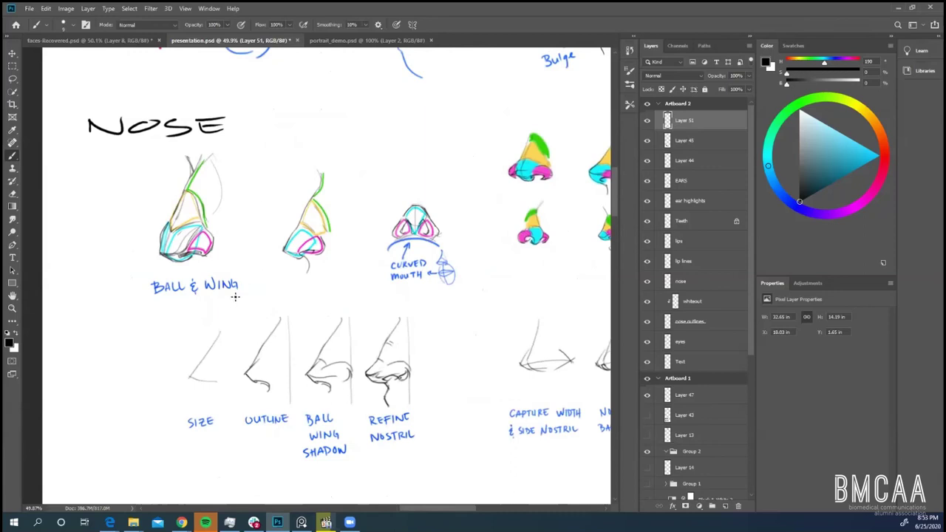
# - Draw black arrows from the BALL & WING label to the wing and the ball of the first nose drawing
pyautogui.moveTo(230, 253)
pyautogui.mouseDown()
pyautogui.moveTo(198, 266)
pyautogui.moveTo(233, 229)
pyautogui.moveTo(190, 274)
pyautogui.mouseUp()
pyautogui.hotkey('ctrl', 'z')
pyautogui.moveTo(225, 276); pyautogui.dragTo(220, 259)
pyautogui.moveTo(170, 276); pyautogui.dragTo(167, 261)
pyautogui.moveTo(163, 267); pyautogui.dragTo(173, 265)
# - Try circling the middle of the first nose and marking its upper bridge area, undoing both strokes
pyautogui.moveTo(188, 228); pyautogui.dragTo(197, 229)
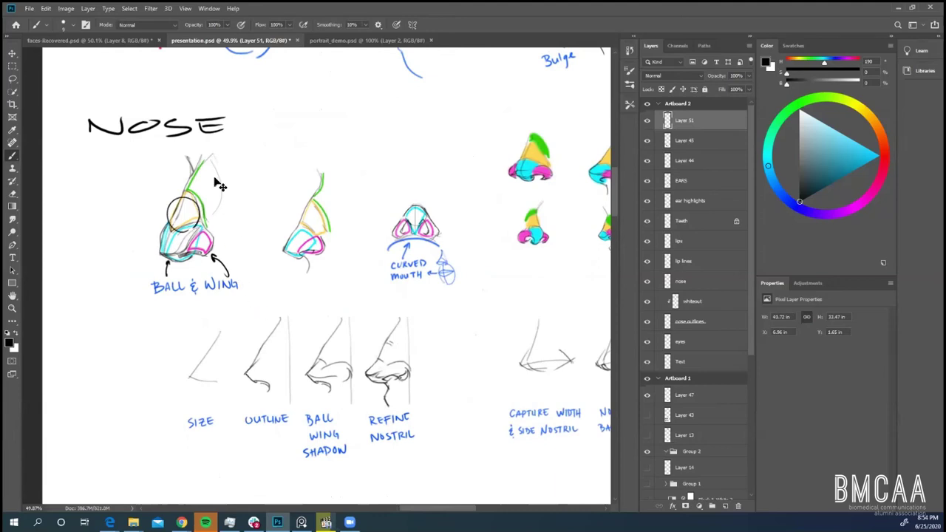
pyautogui.hotkey('ctrl', 'z')
pyautogui.moveTo(189, 192); pyautogui.dragTo(227, 194)
pyautogui.hotkey('ctrl', 'z')
# - Hide the nose outlines layer and outline the ball of the first nose drawing in green
pyautogui.click(647, 325)
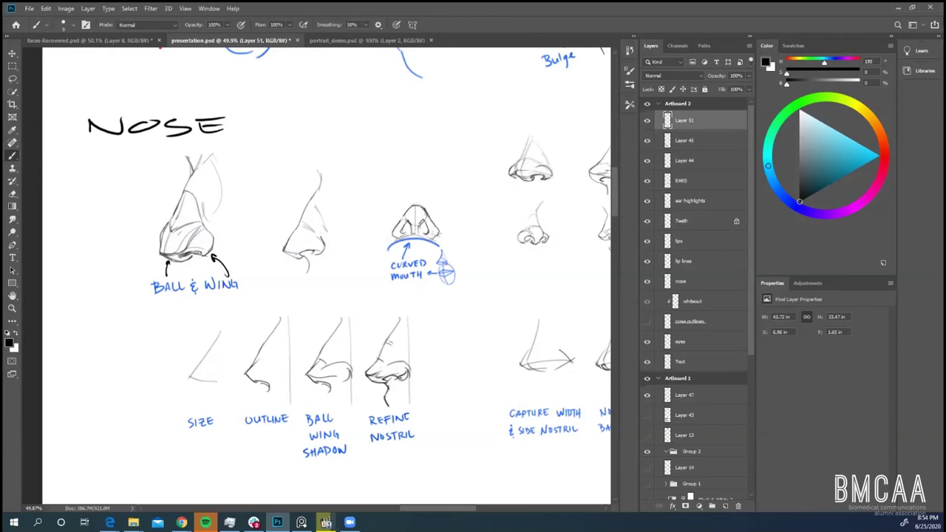
pyautogui.click(804, 101)
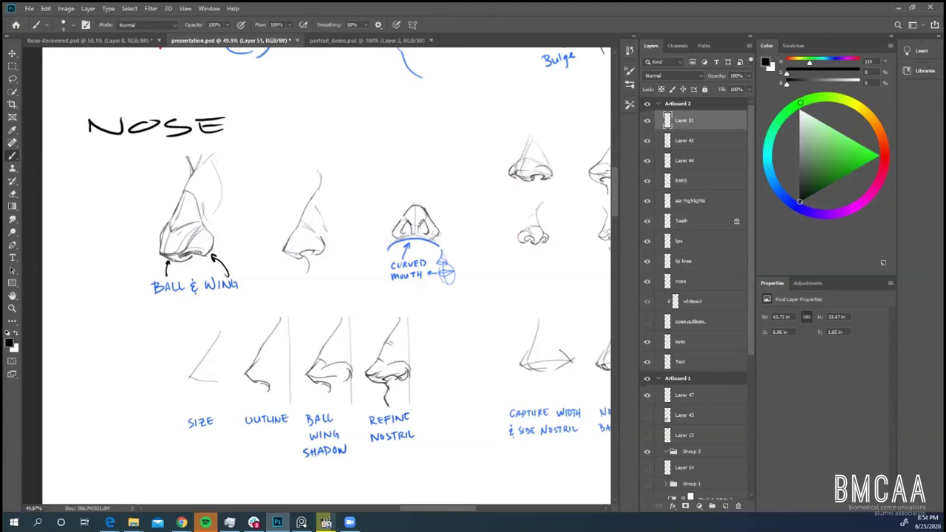
pyautogui.click(857, 168)
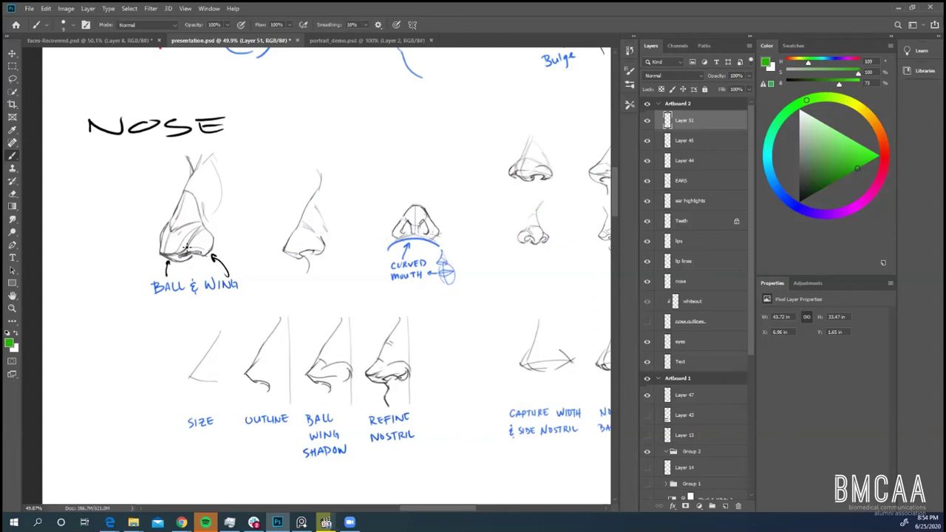
pyautogui.moveTo(186, 248)
pyautogui.mouseDown()
pyautogui.moveTo(203, 224)
pyautogui.moveTo(174, 230)
pyautogui.moveTo(171, 220)
pyautogui.moveTo(180, 255)
pyautogui.mouseUp()
# - Sketch ball-and-wing forms in red on and beside the first nose, undo the bridge line, and show the nose outlines layer again
pyautogui.moveTo(881, 137); pyautogui.dragTo(885, 158)
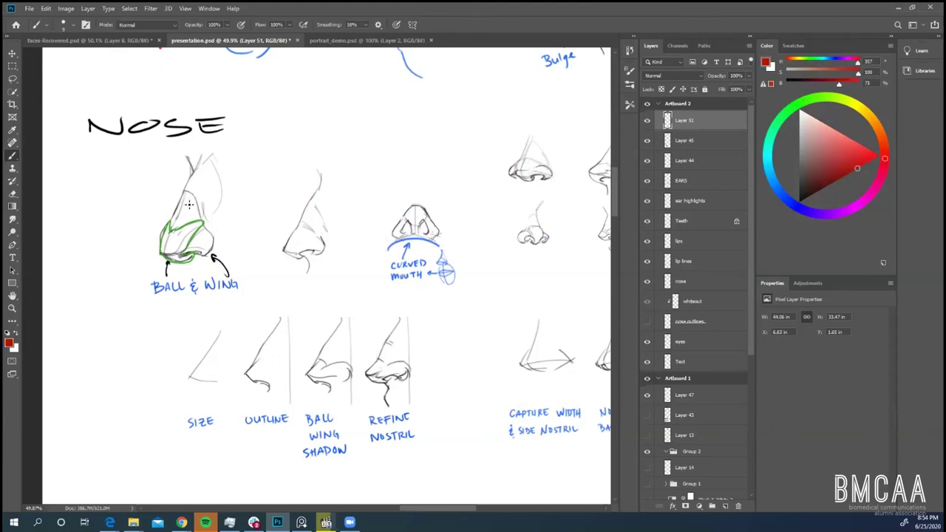
pyautogui.moveTo(256, 182)
pyautogui.mouseDown()
pyautogui.moveTo(264, 187)
pyautogui.moveTo(254, 168)
pyautogui.moveTo(296, 164)
pyautogui.moveTo(254, 166)
pyautogui.moveTo(284, 109)
pyautogui.mouseUp()
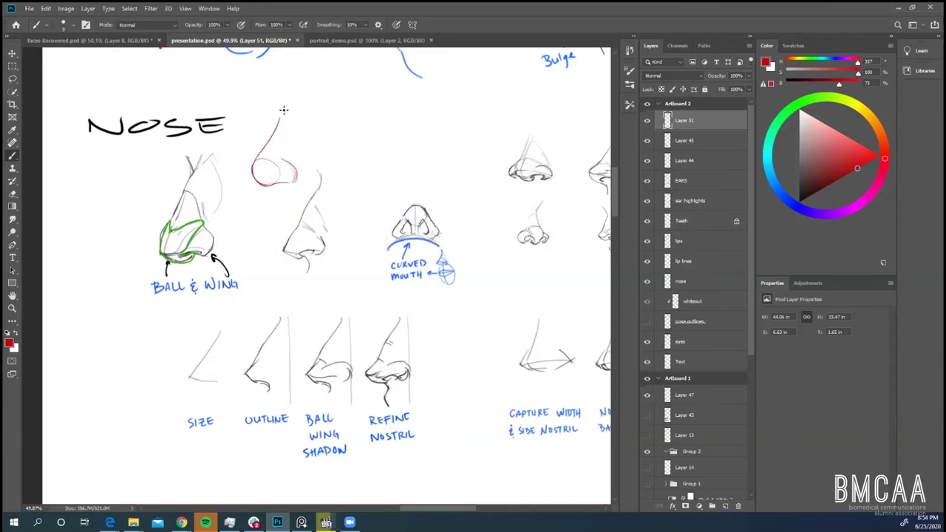
pyautogui.hotkey('ctrl', 'z')
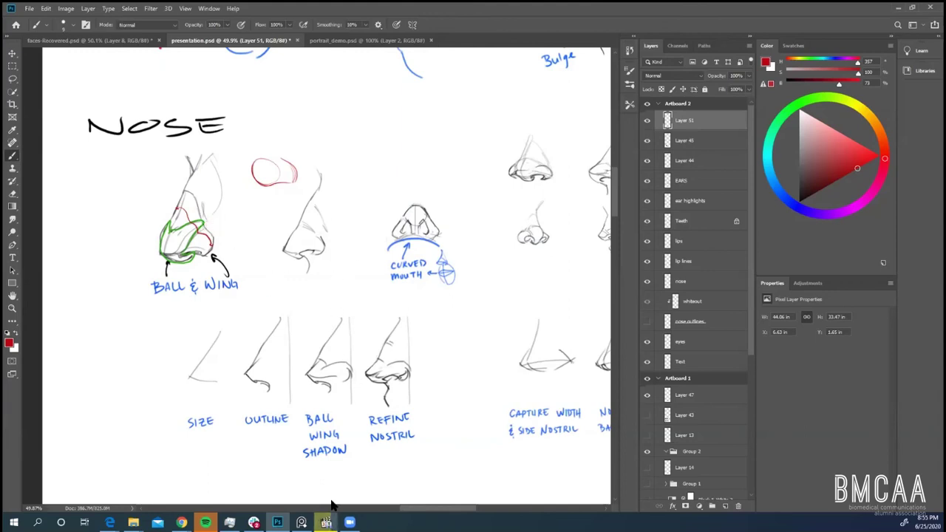
pyautogui.moveTo(327, 521)
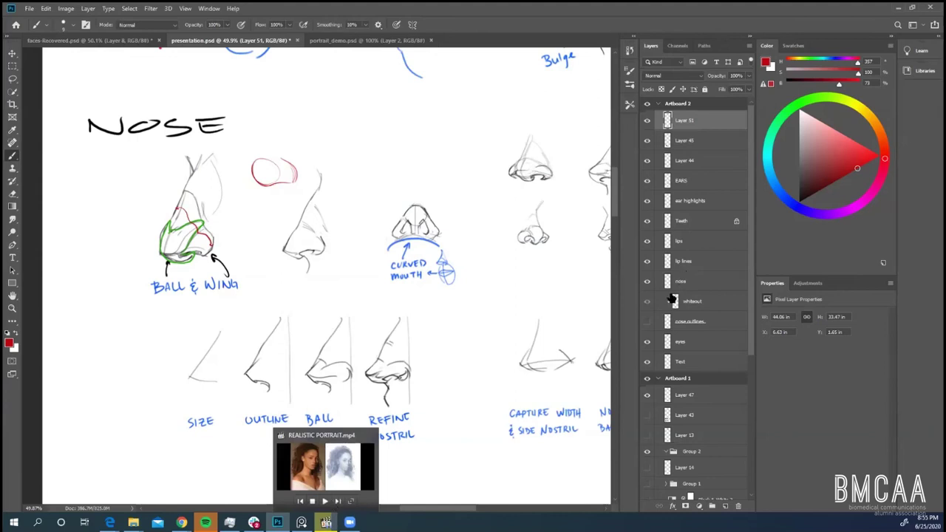
pyautogui.click(647, 322)
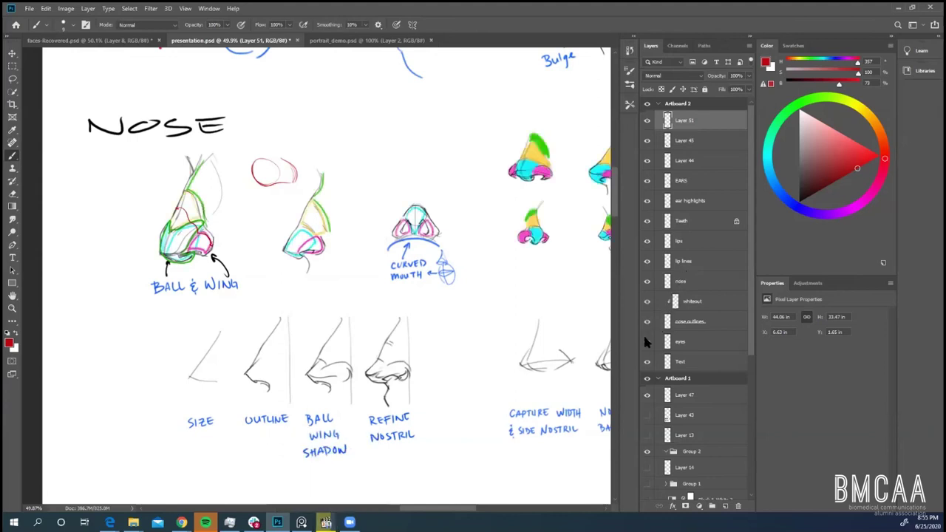
# - Sketch a red barrel-shaped mouth form with curved centre lines and a small nose above it beside the CURVED MOUTH note
pyautogui.moveTo(434, 512)
pyautogui.mouseDown()
pyautogui.moveTo(471, 515)
pyautogui.moveTo(461, 515)
pyautogui.mouseUp()
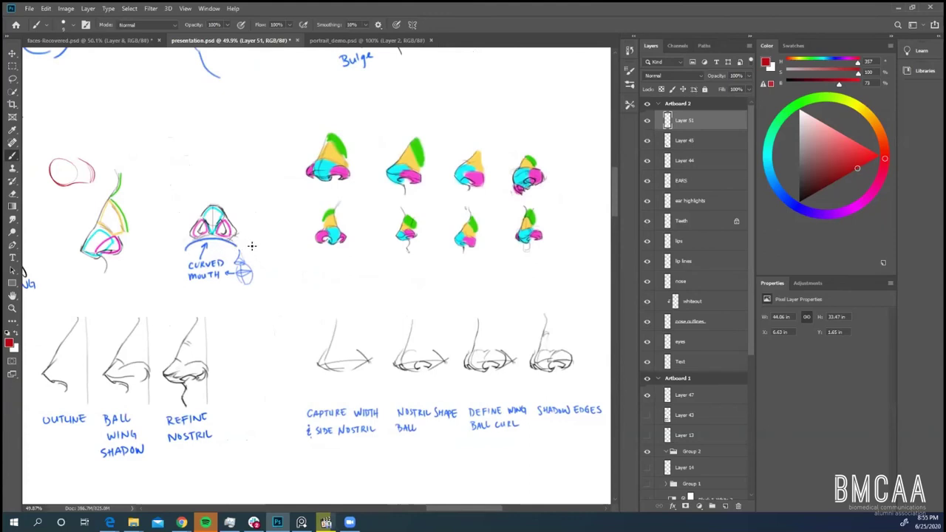
pyautogui.moveTo(251, 249)
pyautogui.mouseDown()
pyautogui.moveTo(289, 244)
pyautogui.moveTo(297, 253)
pyautogui.mouseUp()
pyautogui.hotkey('ctrl', 'z')
pyautogui.moveTo(254, 306)
pyautogui.mouseDown()
pyautogui.moveTo(280, 270)
pyautogui.moveTo(304, 314)
pyautogui.moveTo(289, 330)
pyautogui.moveTo(282, 280)
pyautogui.moveTo(282, 325)
pyautogui.moveTo(304, 305)
pyautogui.mouseUp()
pyautogui.hotkey('ctrl', 'z')
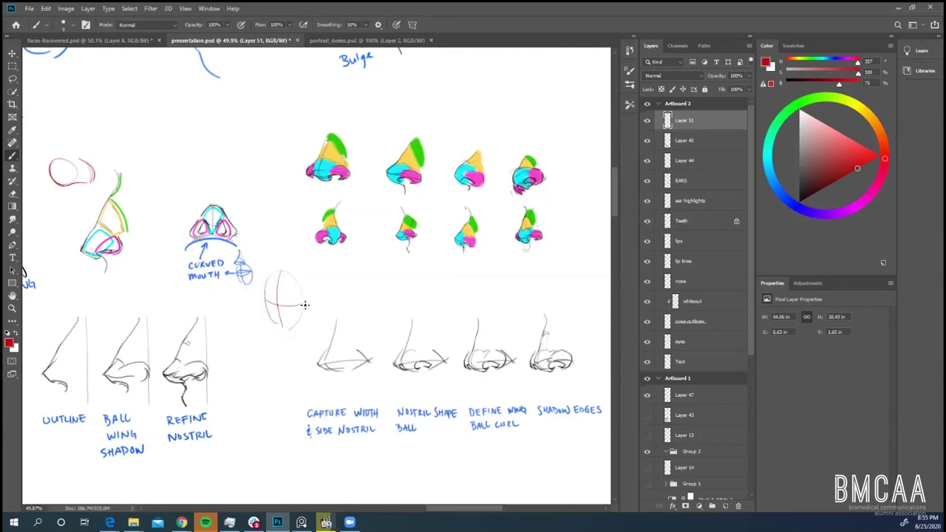
pyautogui.moveTo(292, 273)
pyautogui.mouseDown()
pyautogui.moveTo(303, 295)
pyautogui.moveTo(289, 330)
pyautogui.mouseUp()
pyautogui.moveTo(284, 277)
pyautogui.mouseDown()
pyautogui.moveTo(267, 276)
pyautogui.moveTo(289, 284)
pyautogui.mouseUp()
pyautogui.moveTo(271, 271); pyautogui.dragTo(282, 242)
# - Toggle the nose outlines layer to compare the eight small nose studies with and without colour, ending with the layer hidden
pyautogui.scroll(1, 480, 243)
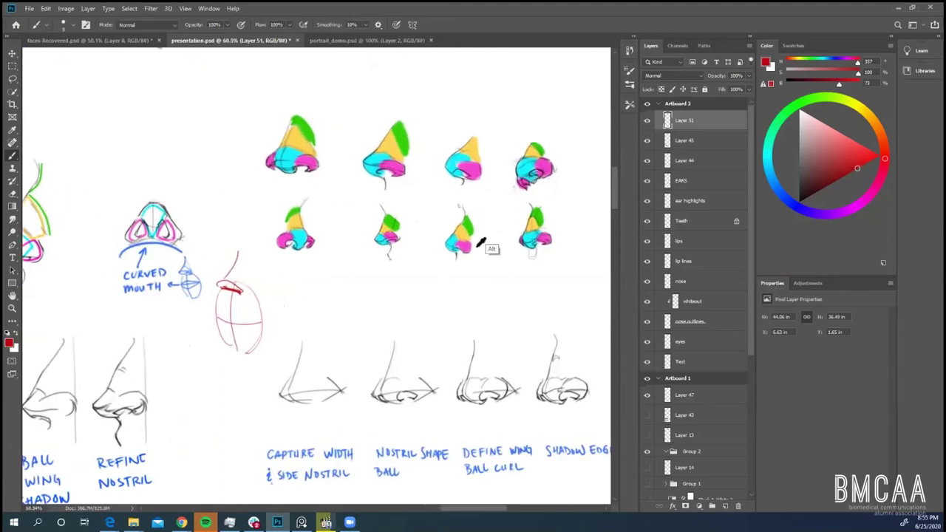
pyautogui.scroll(1, 480, 243)
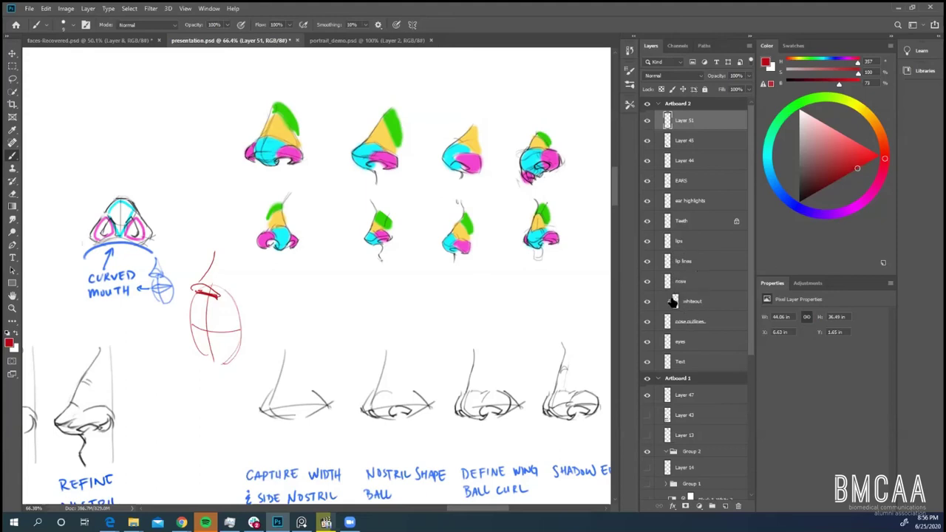
pyautogui.click(648, 322)
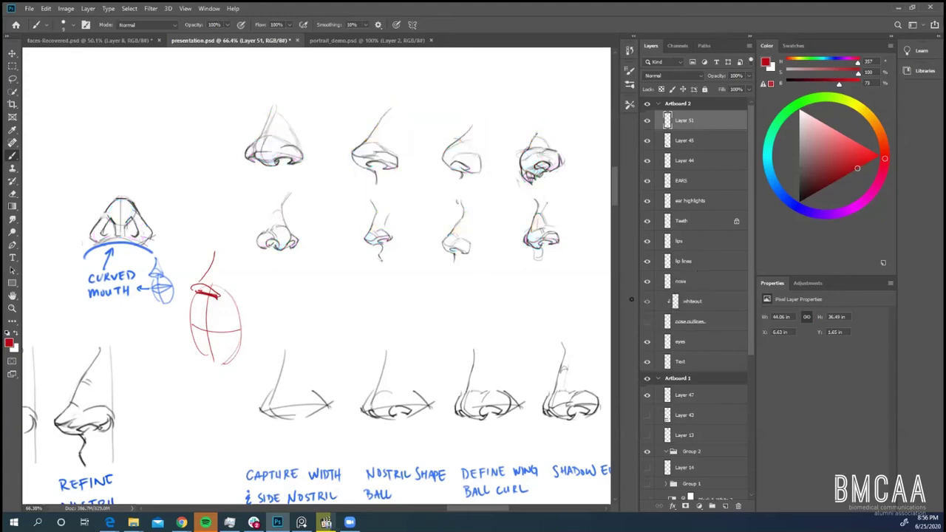
pyautogui.scroll(3, 591, 207)
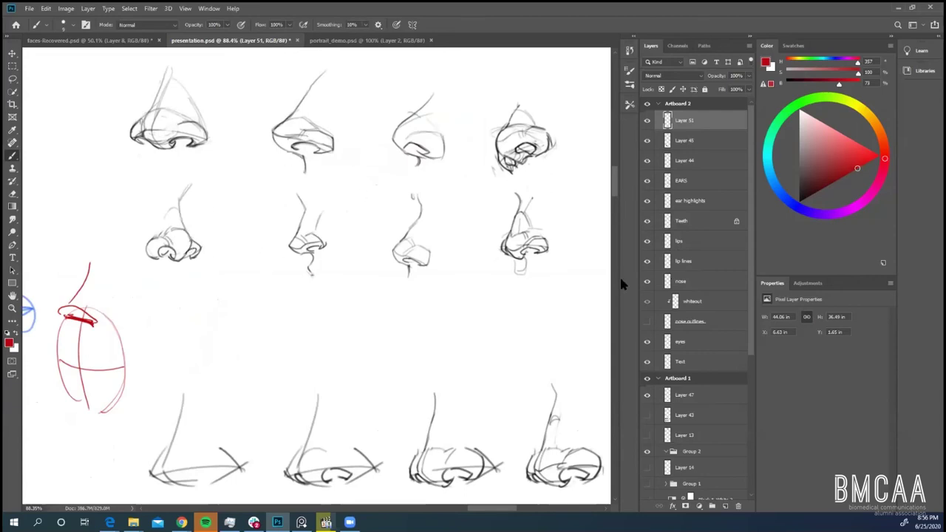
pyautogui.click(649, 322)
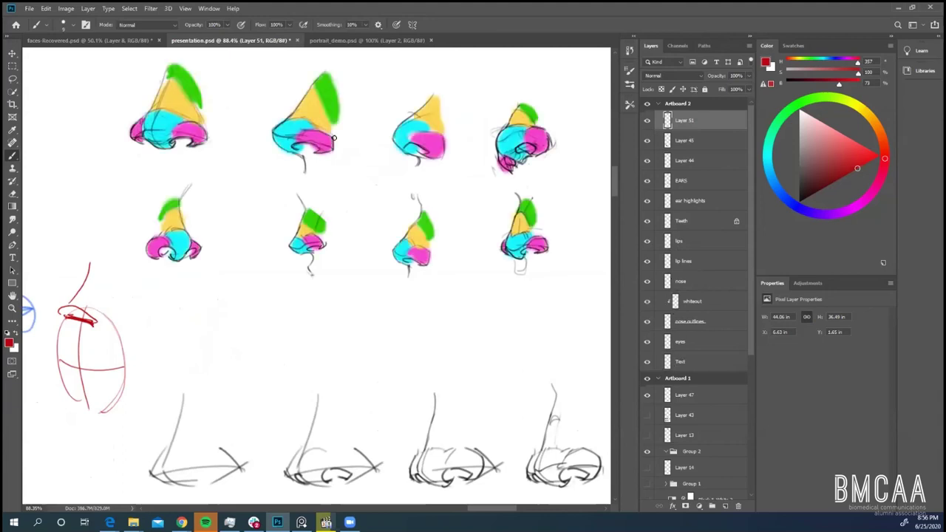
pyautogui.click(648, 325)
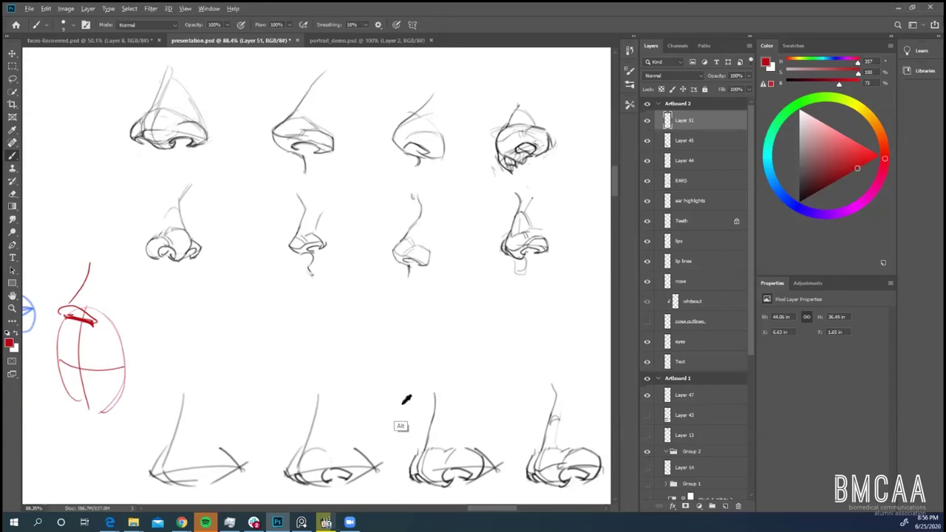
# - Try tracing the underside of the OUTLINE profile nose in a very dark red, and undo the stroke
pyautogui.scroll(-3, 404, 395)
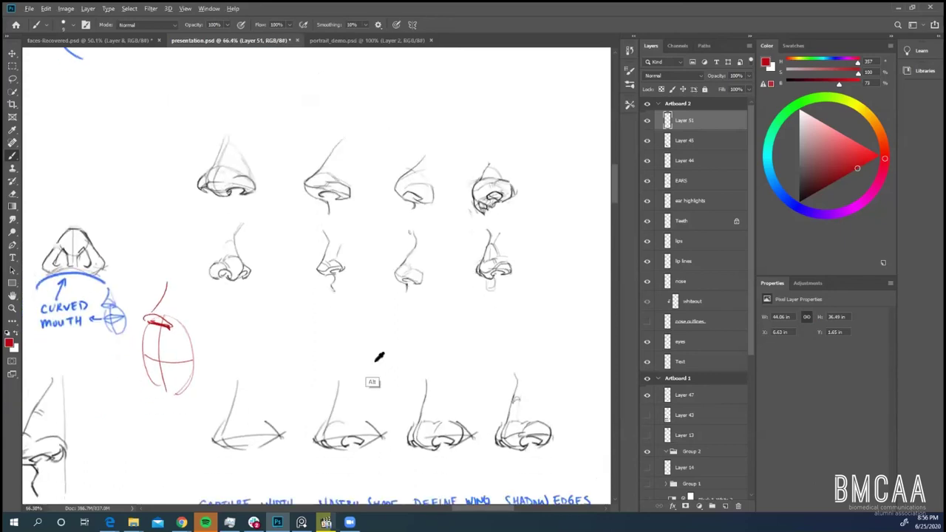
pyautogui.scroll(-4, 384, 370)
pyautogui.moveTo(442, 508)
pyautogui.mouseDown()
pyautogui.moveTo(401, 509)
pyautogui.moveTo(425, 516)
pyautogui.mouseUp()
pyautogui.scroll(-4, 388, 425)
pyautogui.scroll(4, 388, 446)
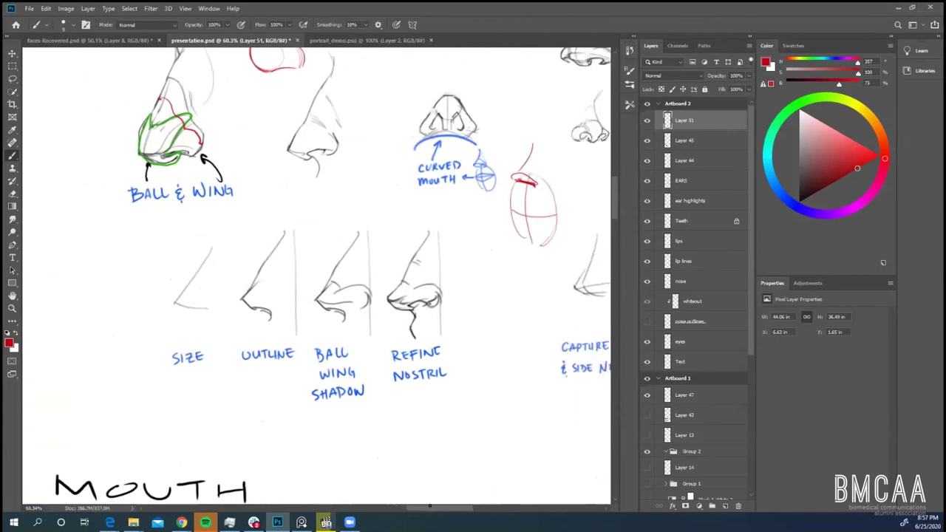
pyautogui.scroll(3, 437, 454)
pyautogui.moveTo(857, 168); pyautogui.dragTo(812, 195)
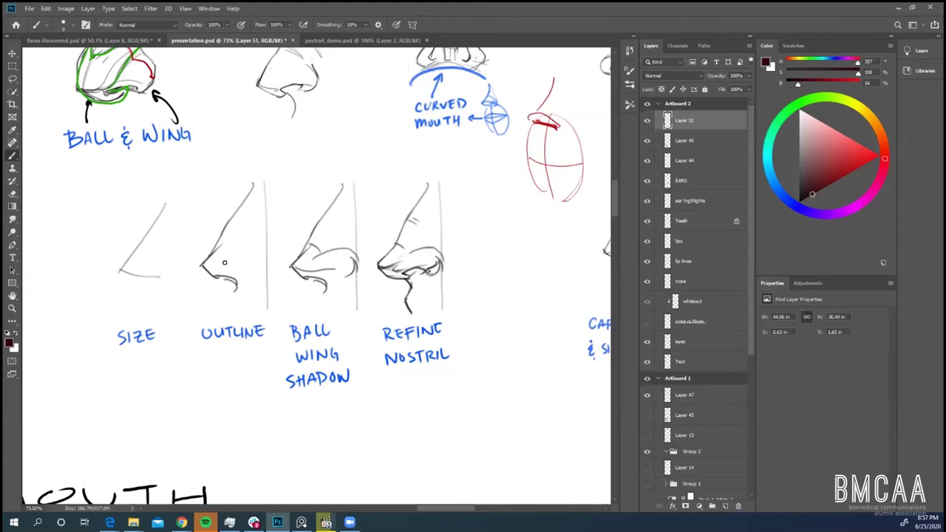
pyautogui.moveTo(204, 265); pyautogui.dragTo(238, 289)
pyautogui.hotkey('ctrl', 'z')
# - Switch the brush to bright red and try marking the tip and bridge of the OUTLINE nose, undoing the strokes
pyautogui.click(869, 161)
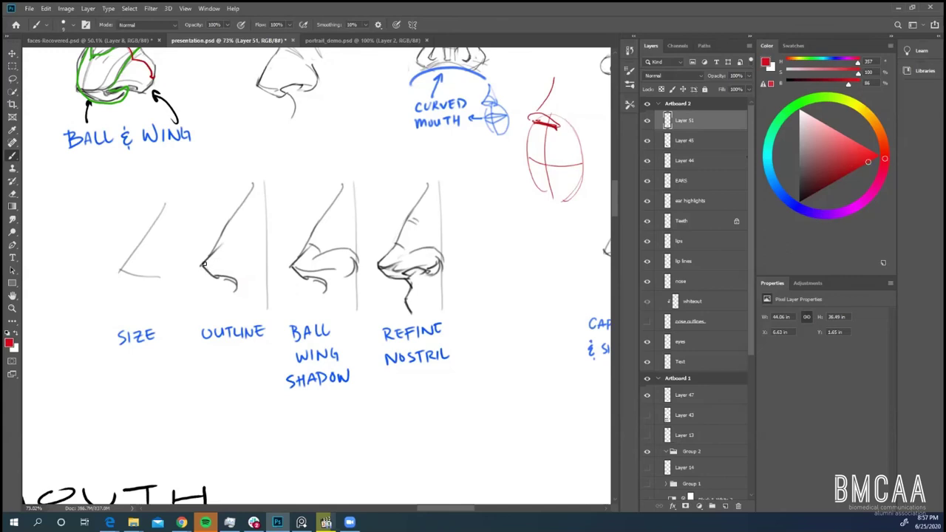
pyautogui.moveTo(201, 265)
pyautogui.mouseDown()
pyautogui.moveTo(229, 239)
pyautogui.moveTo(207, 259)
pyautogui.moveTo(228, 224)
pyautogui.moveTo(215, 275)
pyautogui.moveTo(229, 221)
pyautogui.mouseUp()
pyautogui.hotkey('ctrl', 'z')
pyautogui.hotkey('ctrl', 'z')
pyautogui.hotkey('ctrl', 'z')
pyautogui.hotkey('ctrl', 'z')
pyautogui.moveTo(209, 259)
pyautogui.mouseDown()
pyautogui.moveTo(240, 227)
pyautogui.moveTo(243, 247)
pyautogui.moveTo(217, 246)
pyautogui.moveTo(248, 244)
pyautogui.moveTo(234, 220)
pyautogui.moveTo(249, 248)
pyautogui.moveTo(228, 251)
pyautogui.moveTo(247, 242)
pyautogui.moveTo(235, 222)
pyautogui.moveTo(248, 247)
pyautogui.mouseUp()
pyautogui.hotkey('ctrl', 'z')
pyautogui.hotkey('ctrl', 'z')
# - Try tracing the OUTLINE nose's bridge and drawing three round forms along it in red, undoing the strokes
pyautogui.moveTo(201, 263); pyautogui.dragTo(254, 184)
pyautogui.moveTo(203, 265); pyautogui.dragTo(231, 272)
pyautogui.moveTo(237, 238)
pyautogui.mouseDown()
pyautogui.moveTo(259, 193)
pyautogui.moveTo(262, 240)
pyautogui.mouseUp()
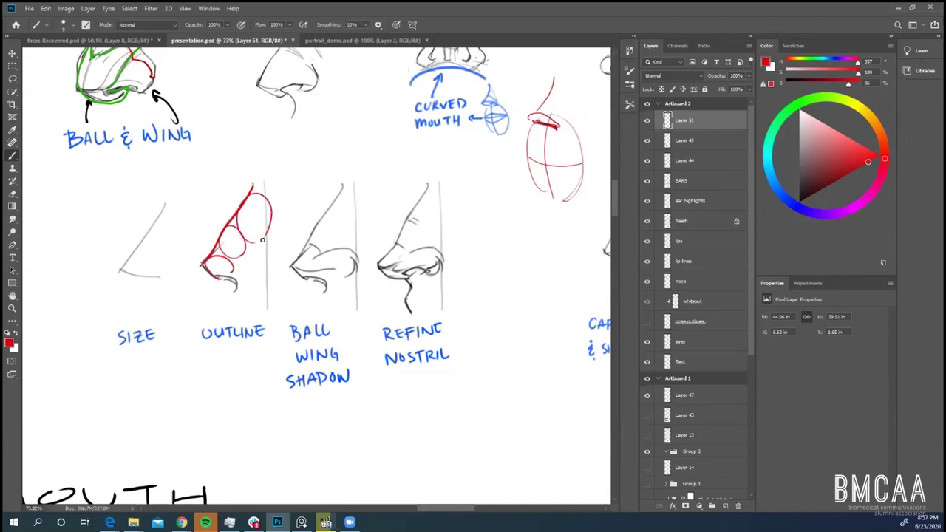
pyautogui.hotkey('ctrl', 'z')
pyautogui.hotkey('ctrl', 'z')
pyautogui.hotkey('ctrl', 'z')
pyautogui.hotkey('ctrl', 'z')
pyautogui.hotkey('ctrl', 'z')
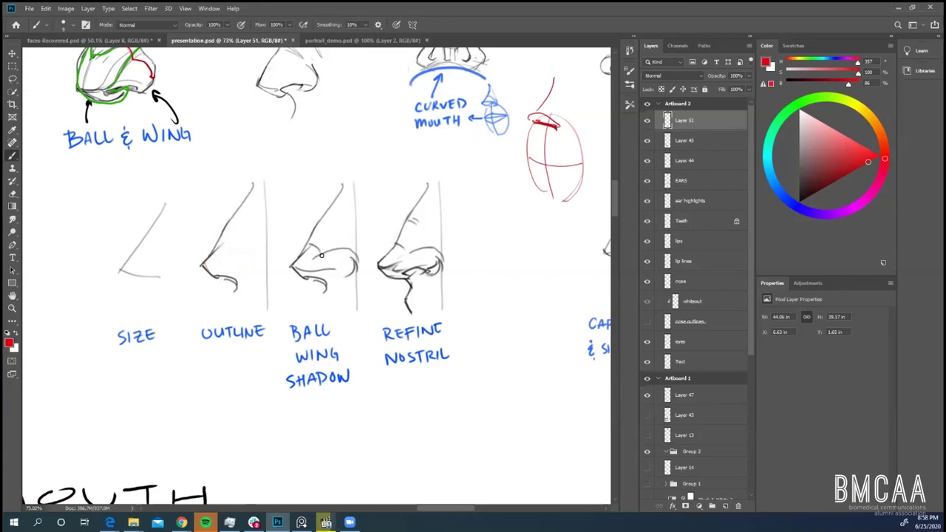
# - Try tracing the wing and ball contours of the BALL WING SHADOW nose in red, undoing the strokes
pyautogui.moveTo(311, 258)
pyautogui.mouseDown()
pyautogui.moveTo(348, 246)
pyautogui.moveTo(359, 274)
pyautogui.mouseUp()
pyautogui.moveTo(306, 244); pyautogui.dragTo(328, 257)
pyautogui.moveTo(294, 266); pyautogui.dragTo(345, 267)
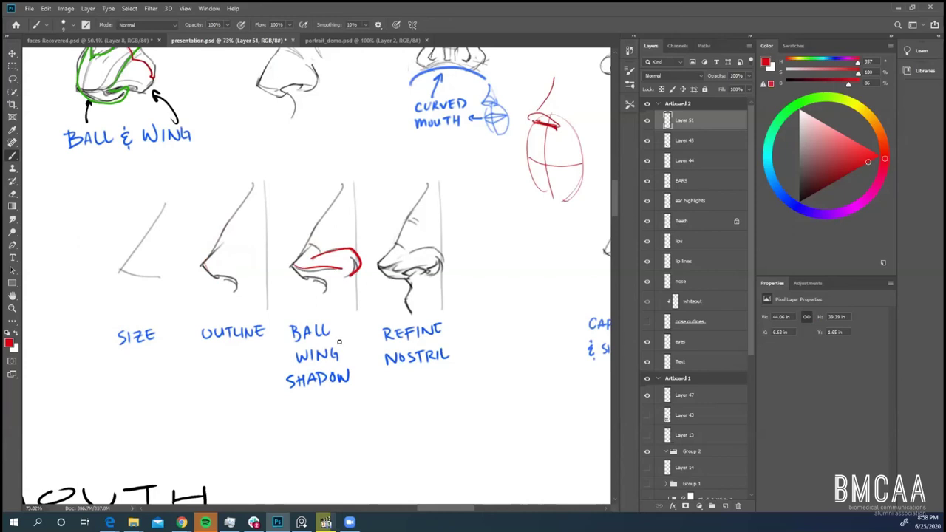
pyautogui.hotkey('ctrl', 'z')
pyautogui.moveTo(293, 264); pyautogui.dragTo(362, 268)
pyautogui.hotkey('ctrl', 'z')
pyautogui.hotkey('ctrl', 'z')
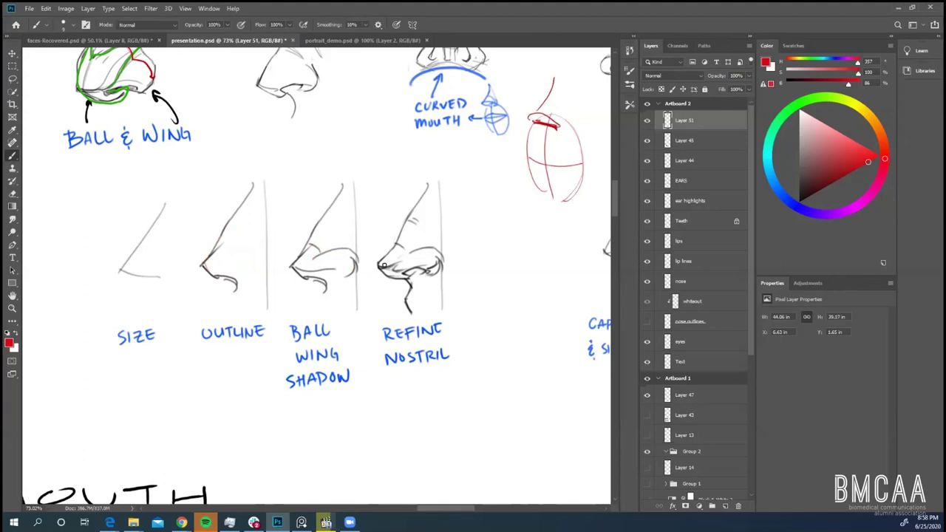
# - Try outlining the wing and underside of the REFINE NOSTRIL nose in red, undoing the strokes
pyautogui.moveTo(380, 265)
pyautogui.mouseDown()
pyautogui.moveTo(393, 268)
pyautogui.moveTo(384, 256)
pyautogui.moveTo(402, 275)
pyautogui.moveTo(401, 258)
pyautogui.moveTo(389, 266)
pyautogui.moveTo(437, 252)
pyautogui.moveTo(439, 270)
pyautogui.moveTo(397, 271)
pyautogui.moveTo(447, 260)
pyautogui.moveTo(396, 271)
pyautogui.mouseUp()
pyautogui.hotkey('ctrl', 'z')
pyautogui.hotkey('ctrl', 'z')
pyautogui.hotkey('ctrl', 'z')
pyautogui.hotkey('ctrl', 'z')
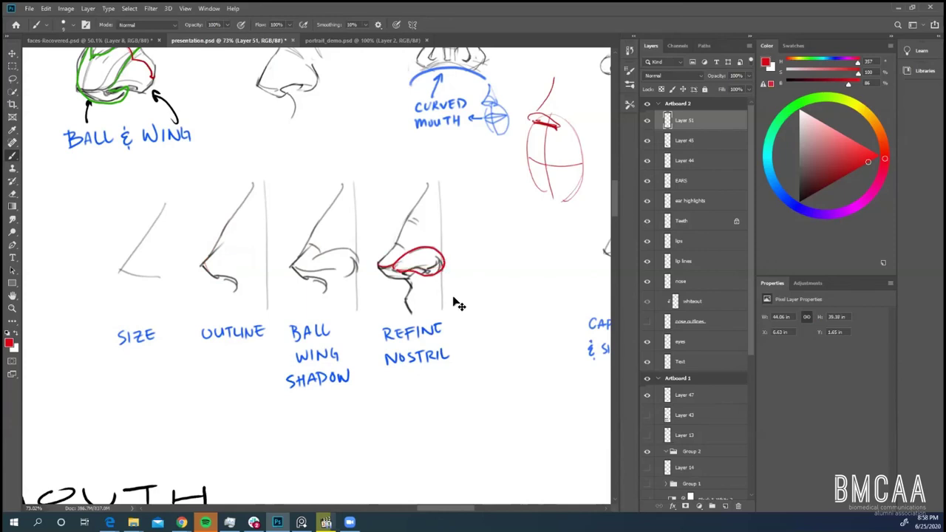
pyautogui.hotkey('ctrl', 'z')
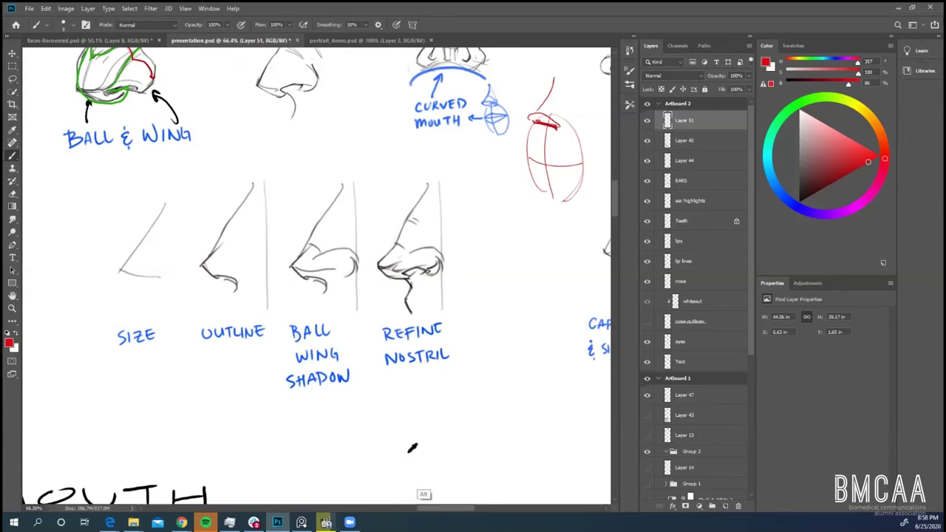
# - Draw red circles above the NOSTRIL SHAPE nose and over the red barrel sketch, and a brow line above the CAPTURE WIDTH nose
pyautogui.scroll(-3, 414, 447)
pyautogui.moveTo(444, 508); pyautogui.dragTo(471, 509)
pyautogui.scroll(3, 411, 431)
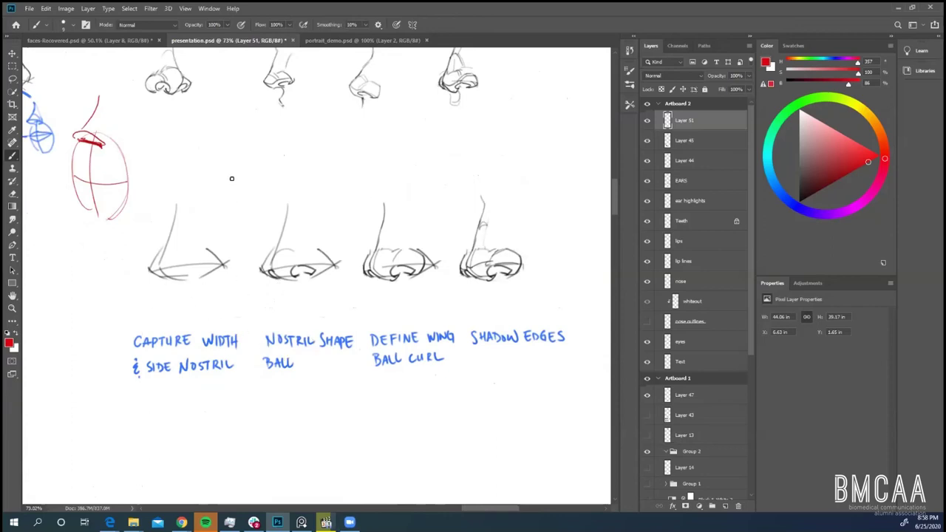
pyautogui.moveTo(270, 201); pyautogui.dragTo(275, 209)
pyautogui.moveTo(116, 208)
pyautogui.mouseDown()
pyautogui.moveTo(90, 179)
pyautogui.moveTo(120, 217)
pyautogui.mouseUp()
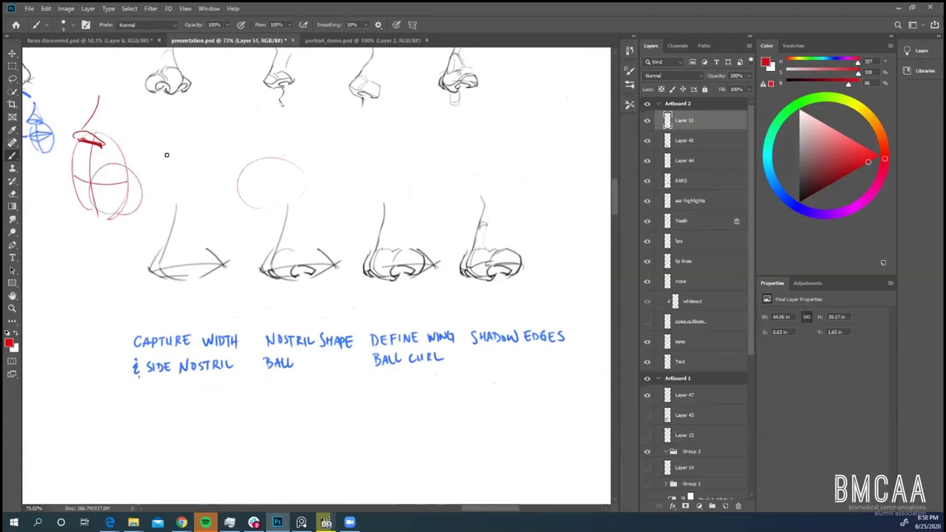
pyautogui.moveTo(153, 151); pyautogui.dragTo(173, 209)
# - Try marking the width line and the side nostril angles of the CAPTURE WIDTH nose in red, undoing the strokes
pyautogui.moveTo(157, 272); pyautogui.dragTo(228, 263)
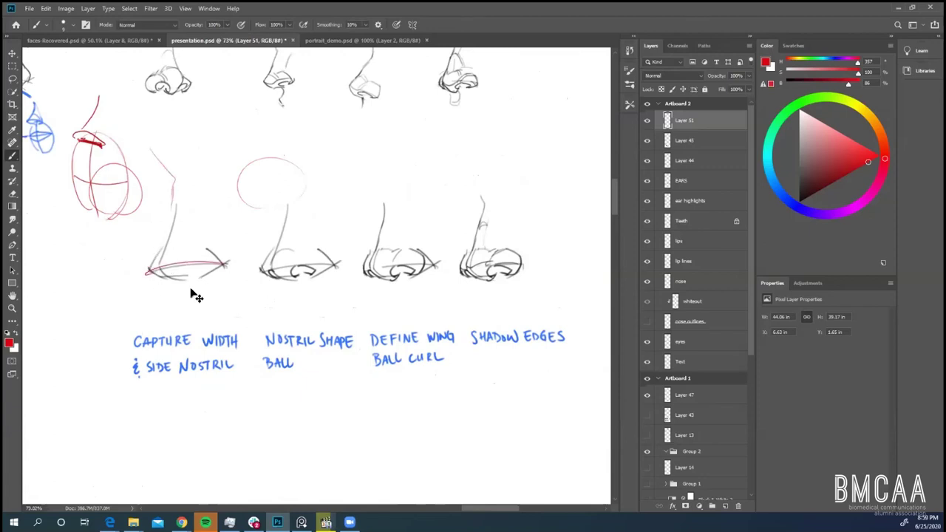
pyautogui.hotkey('ctrl', 'z')
pyautogui.moveTo(209, 250)
pyautogui.mouseDown()
pyautogui.moveTo(227, 263)
pyautogui.moveTo(215, 274)
pyautogui.mouseUp()
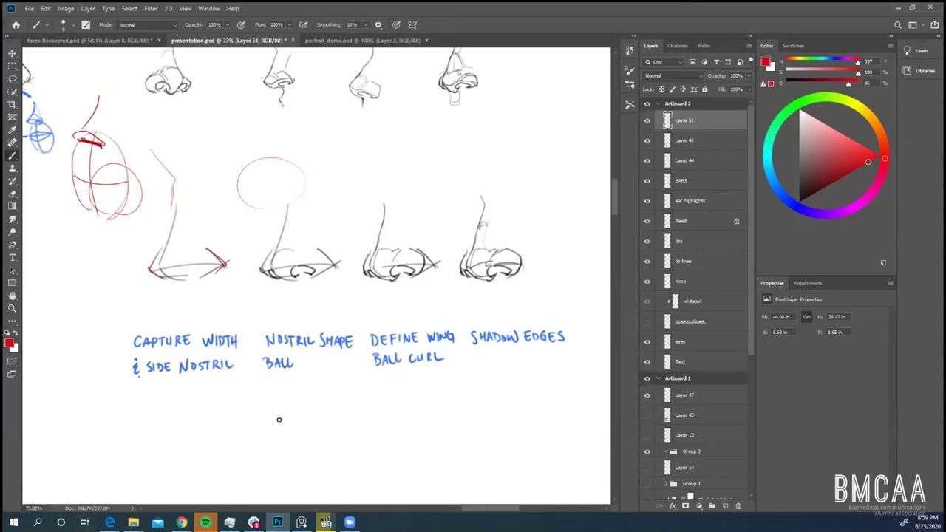
pyautogui.hotkey('ctrl', 'z')
# - Try tracing the ball and nostril of the NOSTRIL SHAPE nose and the first nose's width line in red, undoing each stroke
pyautogui.moveTo(271, 263); pyautogui.dragTo(299, 254)
pyautogui.hotkey('ctrl', 'z')
pyautogui.hotkey('ctrl', 'z')
pyautogui.moveTo(300, 273); pyautogui.dragTo(311, 272)
pyautogui.hotkey('ctrl', 'z')
pyautogui.moveTo(152, 270); pyautogui.dragTo(226, 262)
pyautogui.hotkey('ctrl', 'z')
pyautogui.moveTo(299, 277); pyautogui.dragTo(303, 267)
pyautogui.hotkey('ctrl', 'z')
# - Try outlining the ball, wing and bridge of the DEFINE WING nose and circling its wing edge in red, undoing the strokes
pyautogui.moveTo(395, 265)
pyautogui.mouseDown()
pyautogui.moveTo(424, 256)
pyautogui.moveTo(412, 276)
pyautogui.moveTo(400, 249)
pyautogui.moveTo(375, 266)
pyautogui.moveTo(380, 248)
pyautogui.moveTo(376, 271)
pyautogui.moveTo(386, 277)
pyautogui.moveTo(388, 211)
pyautogui.mouseUp()
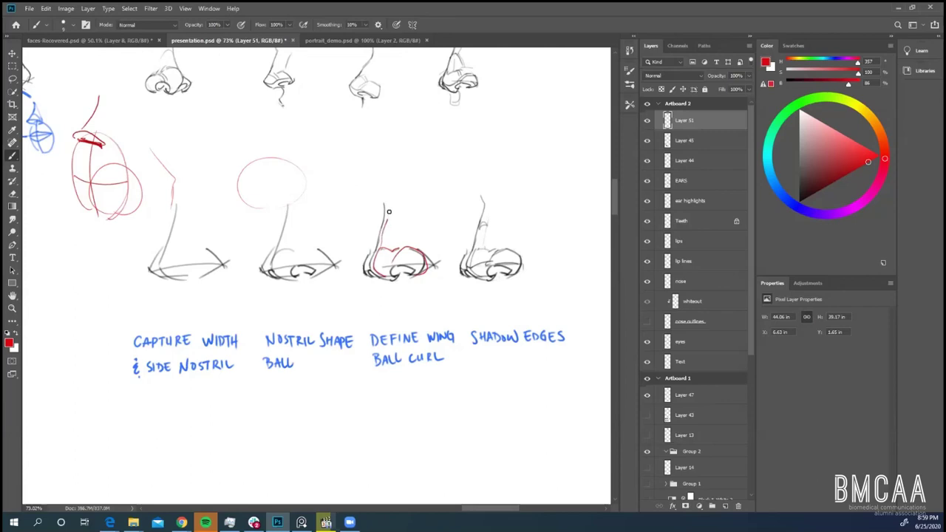
pyautogui.hotkey('ctrl', 'z')
pyautogui.hotkey('ctrl', 'z')
pyautogui.hotkey('ctrl', 'z')
pyautogui.moveTo(422, 282); pyautogui.dragTo(447, 283)
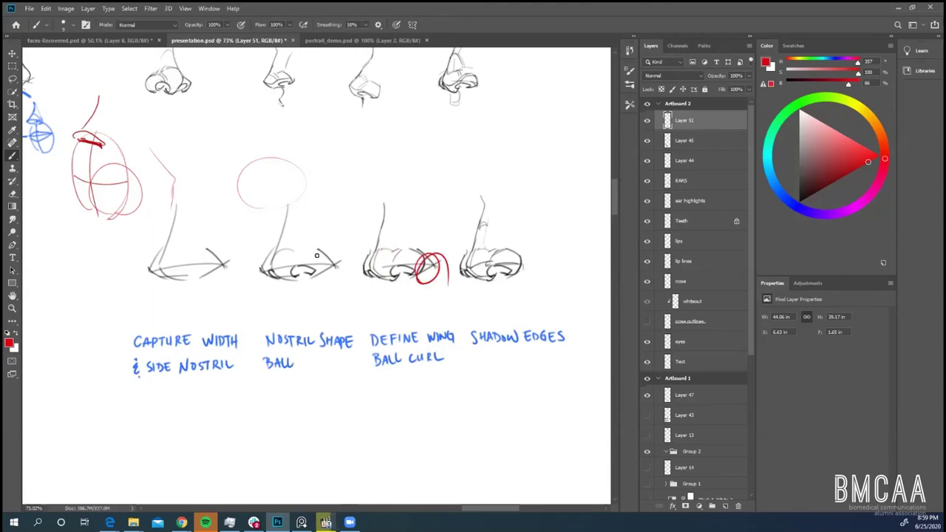
pyautogui.hotkey('ctrl', 'z')
# - Look over the NOSE section as a whole and go on to the MOUTH section with its lip studies
pyautogui.scroll(-1, 374, 410)
pyautogui.scroll(-1, 414, 447)
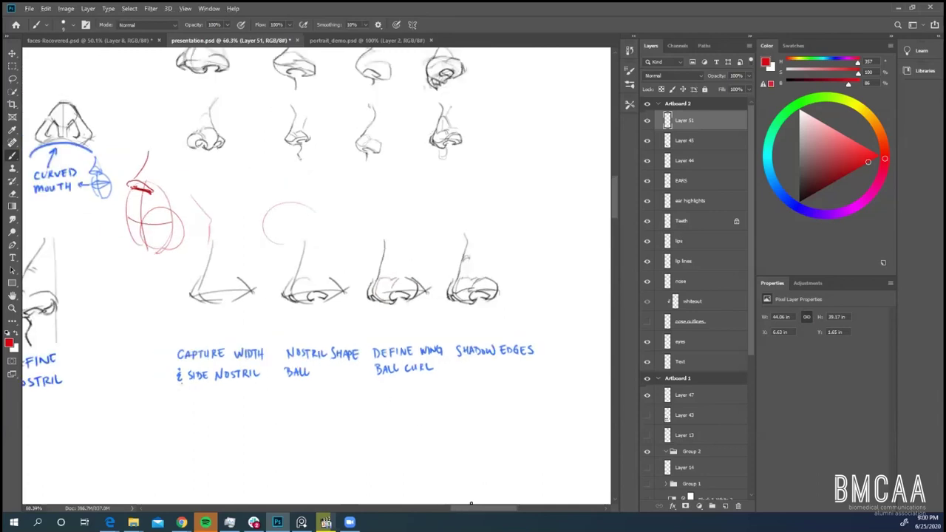
pyautogui.hscroll(-1, 480, 511)
pyautogui.hscroll(-2, 495, 513)
pyautogui.keyDown('alt'); pyautogui.scroll(-4, 450, 454); pyautogui.keyUp('alt')
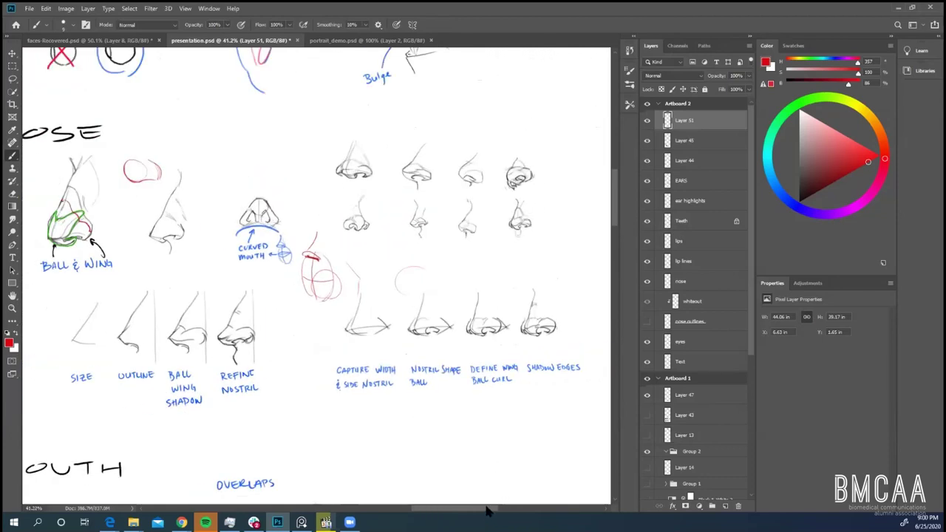
pyautogui.hscroll(-2, 477, 512)
pyautogui.hscroll(1, 468, 516)
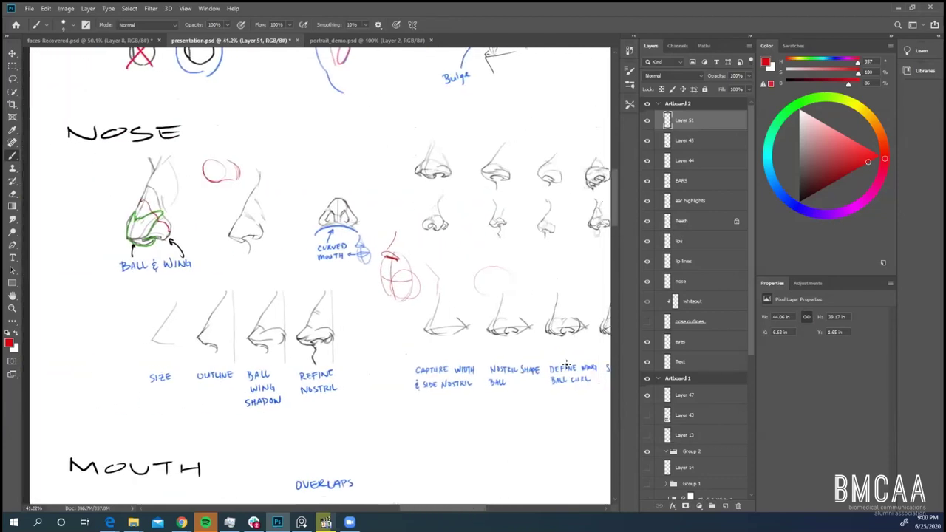
pyautogui.scroll(-1, 613, 209)
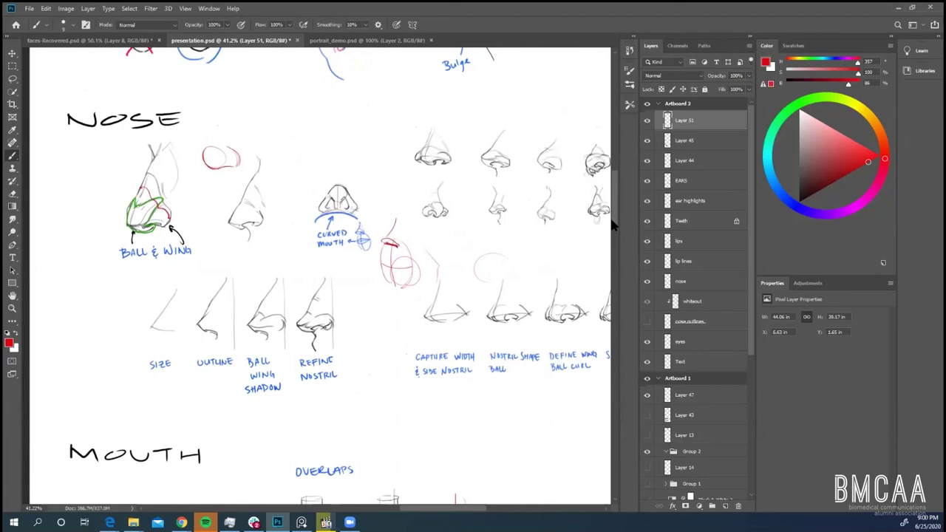
pyautogui.scroll(-3, 612, 224)
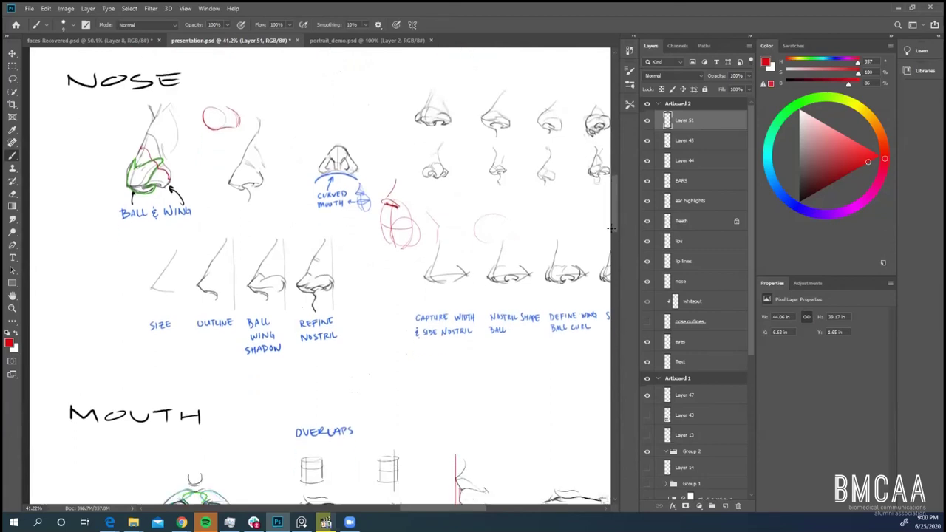
pyautogui.scroll(-2, 588, 270)
pyautogui.scroll(2, 567, 301)
pyautogui.scroll(1, 566, 314)
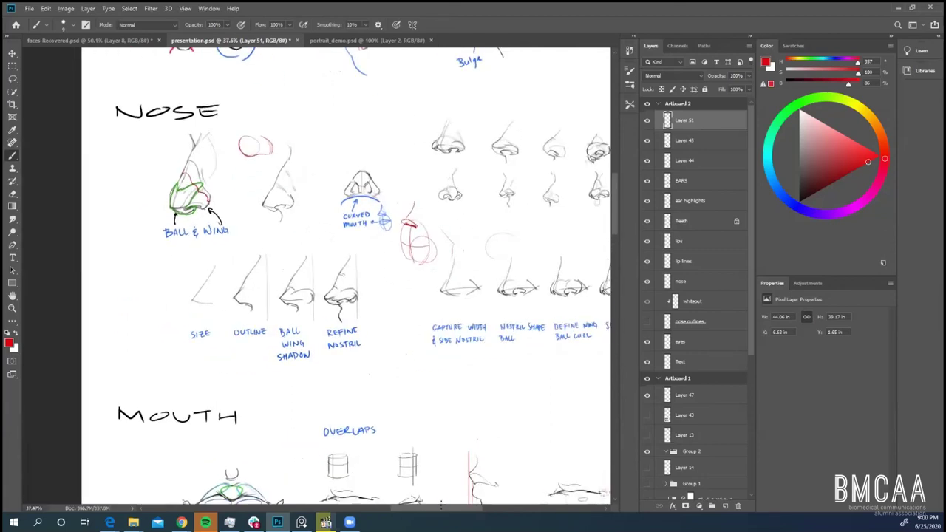
pyautogui.scroll(-10, 613, 223)
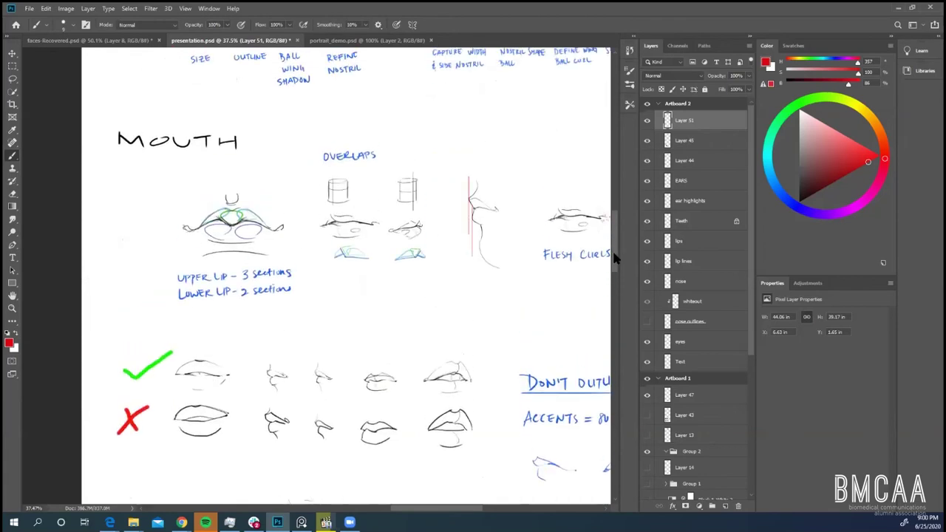
pyautogui.moveTo(415, 509); pyautogui.dragTo(428, 509)
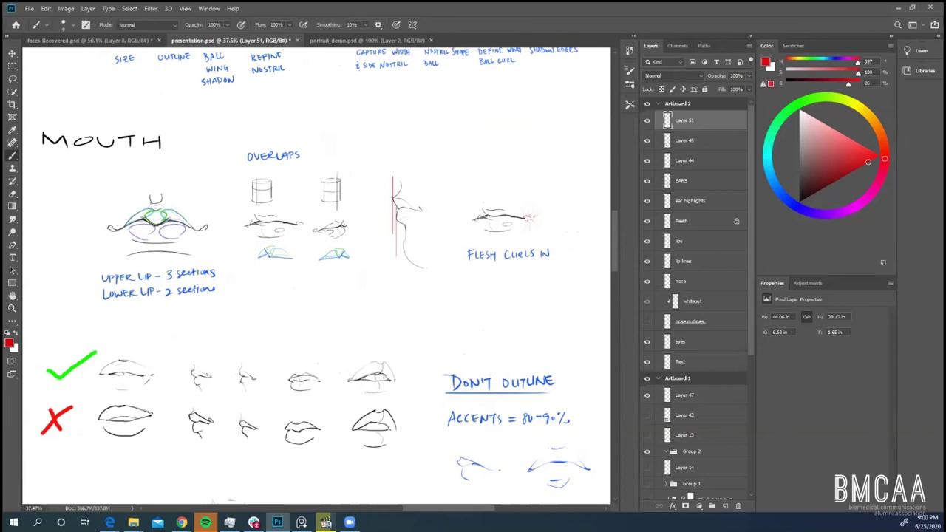
# - Sketch a red lip line above the first mouth drawing, trying its three upper-lip sections and undoing those shapes
pyautogui.moveTo(148, 217)
pyautogui.mouseDown()
pyautogui.moveTo(164, 211)
pyautogui.moveTo(155, 226)
pyautogui.mouseUp()
pyautogui.hotkey('ctrl', 'z')
pyautogui.moveTo(196, 176)
pyautogui.mouseDown()
pyautogui.moveTo(154, 180)
pyautogui.moveTo(232, 180)
pyautogui.moveTo(162, 179)
pyautogui.moveTo(207, 173)
pyautogui.moveTo(178, 173)
pyautogui.moveTo(194, 156)
pyautogui.moveTo(204, 176)
pyautogui.moveTo(178, 169)
pyautogui.moveTo(198, 160)
pyautogui.moveTo(205, 177)
pyautogui.moveTo(201, 171)
pyautogui.moveTo(227, 180)
pyautogui.mouseUp()
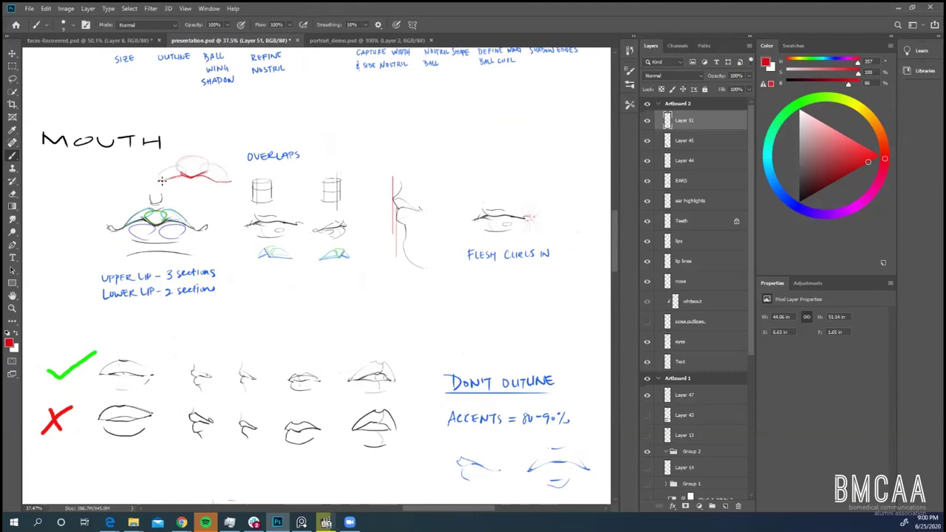
pyautogui.hotkey('ctrl', 'z')
pyautogui.hotkey('ctrl', 'z')
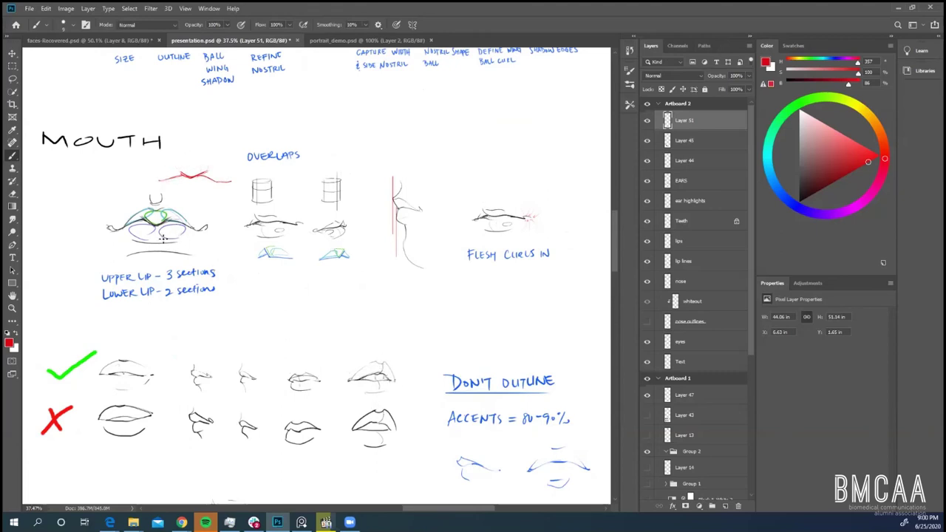
# - Draw a red upward-pointing arrow beneath the left mouth sketches in the OVERLAPS group
pyautogui.moveTo(164, 238)
pyautogui.mouseDown()
pyautogui.moveTo(187, 232)
pyautogui.moveTo(132, 234)
pyautogui.moveTo(181, 228)
pyautogui.mouseUp()
pyautogui.scroll(3, 357, 215)
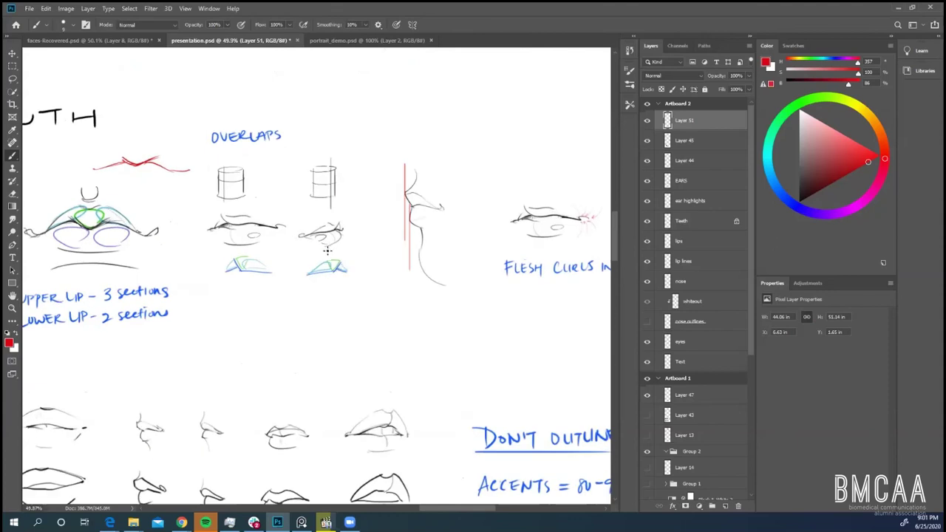
pyautogui.moveTo(284, 353)
pyautogui.mouseDown()
pyautogui.moveTo(279, 295)
pyautogui.moveTo(286, 307)
pyautogui.mouseUp()
# - Trace the parting line of the left OVERLAPS mouth in red, undoing the strokes
pyautogui.moveTo(224, 218); pyautogui.dragTo(270, 227)
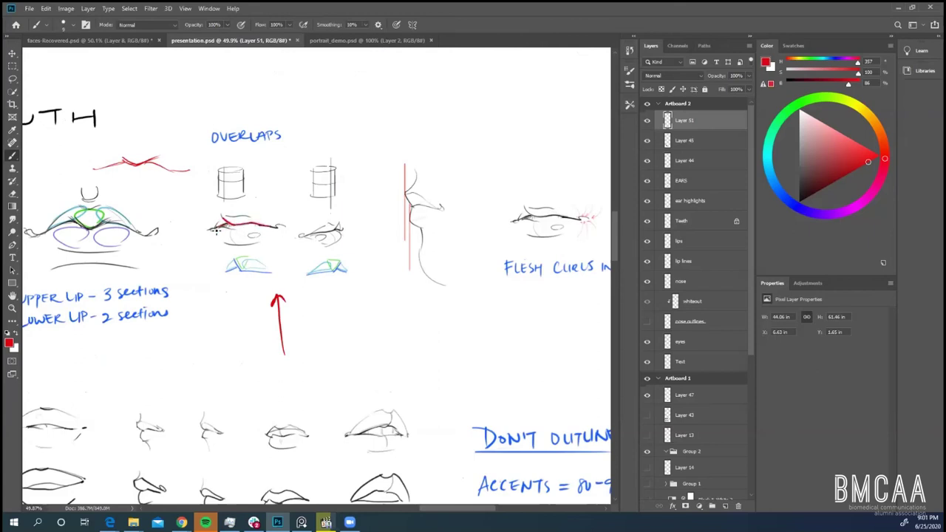
pyautogui.hotkey('ctrl', 'z')
pyautogui.moveTo(210, 226); pyautogui.dragTo(228, 223)
# - Circle the side-profile mouth and trace its vertical guide line in red, undoing both marks
pyautogui.moveTo(460, 516); pyautogui.dragTo(479, 515)
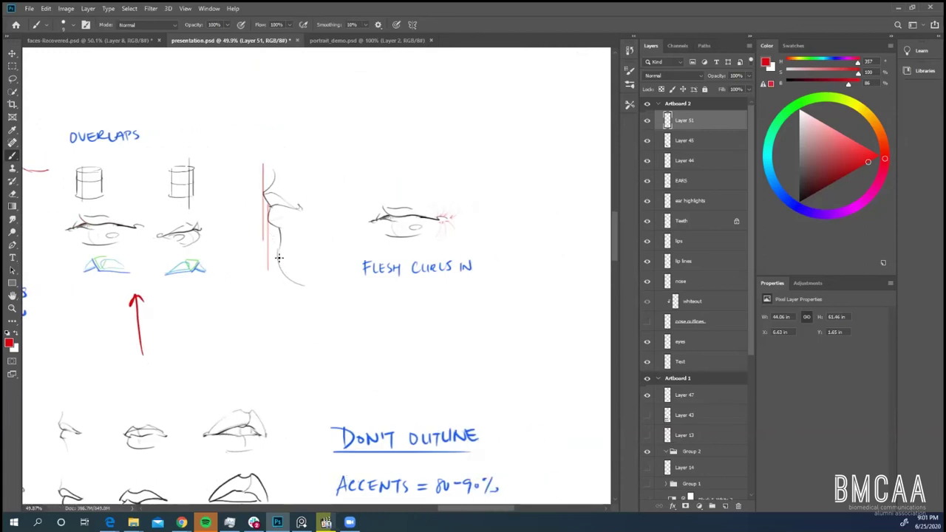
pyautogui.moveTo(294, 316)
pyautogui.mouseDown()
pyautogui.moveTo(314, 141)
pyautogui.moveTo(273, 322)
pyautogui.mouseUp()
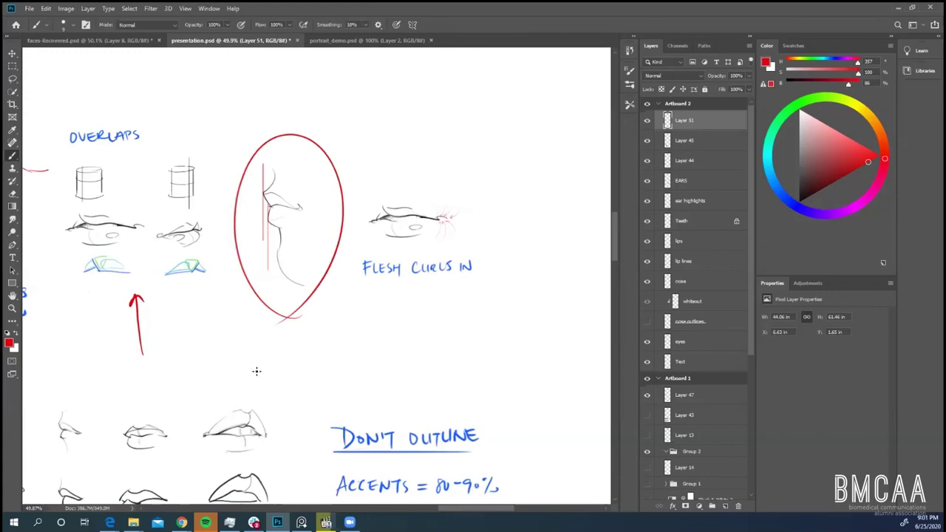
pyautogui.hotkey('ctrl', 'z')
pyautogui.moveTo(263, 194); pyautogui.dragTo(263, 251)
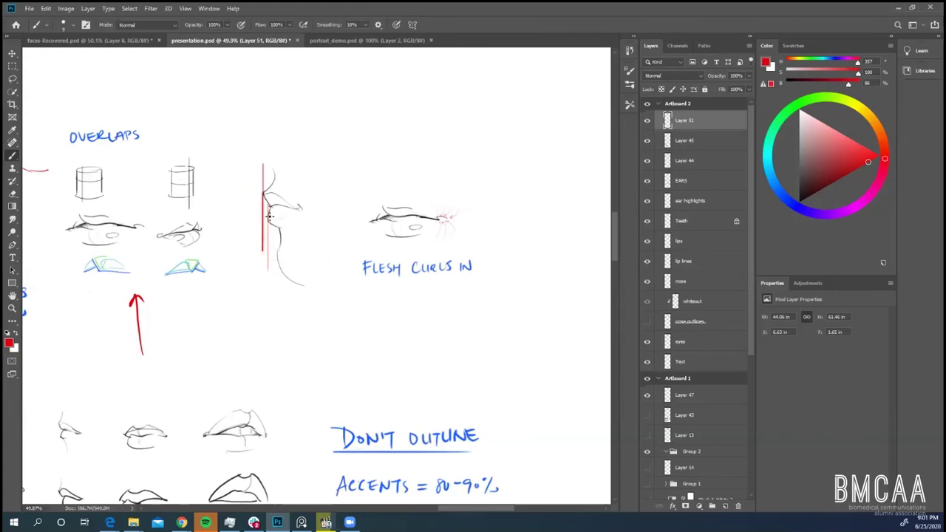
pyautogui.hotkey('ctrl', 'z')
pyautogui.hotkey('ctrl', 'z')
# - Draw red arrows converging on the right corner of the FLESH CURLS IN mouth, and undo them all
pyautogui.moveTo(448, 197)
pyautogui.mouseDown()
pyautogui.moveTo(441, 215)
pyautogui.moveTo(462, 227)
pyautogui.moveTo(459, 215)
pyautogui.moveTo(440, 216)
pyautogui.moveTo(441, 226)
pyautogui.mouseUp()
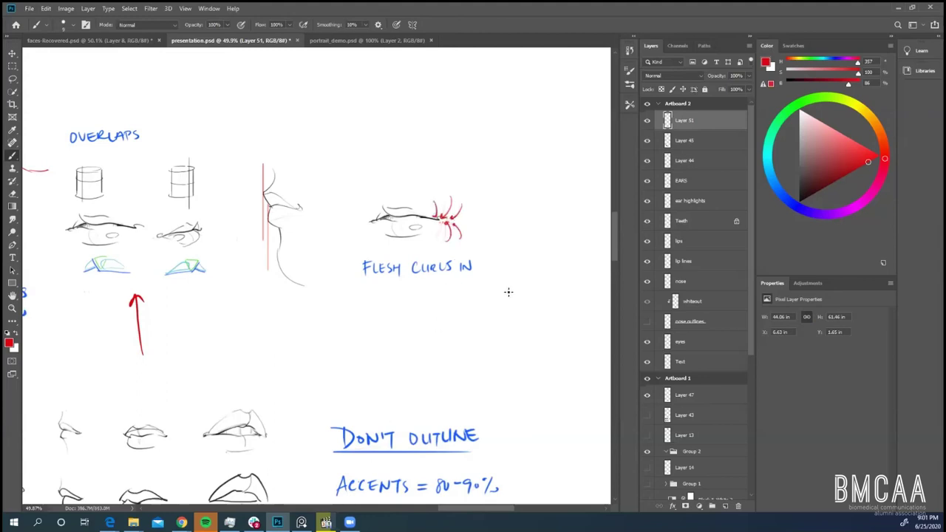
pyautogui.hotkey('ctrl', 'z')
pyautogui.hotkey('ctrl', 'z')
pyautogui.hotkey('ctrl', 'z')
pyautogui.hotkey('ctrl', 'z')
pyautogui.hotkey('ctrl', 'z')
# - Set the brush color to muted blue (H 206, S 47, B 60) and sketch flesh folds around the FLESH CURLS IN mouth's right corner
pyautogui.moveTo(776, 187); pyautogui.dragTo(773, 181)
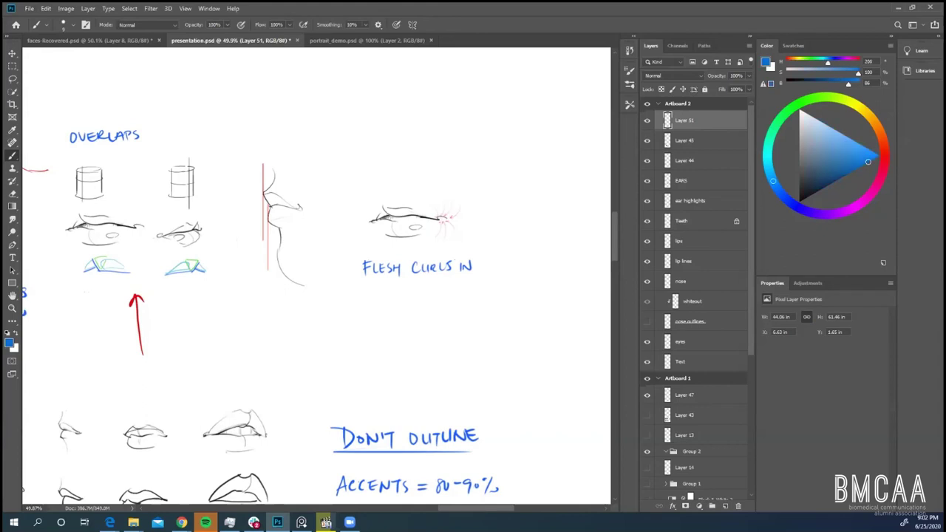
pyautogui.moveTo(866, 161)
pyautogui.mouseDown()
pyautogui.moveTo(849, 173)
pyautogui.moveTo(831, 146)
pyautogui.moveTo(814, 150)
pyautogui.moveTo(822, 159)
pyautogui.mouseUp()
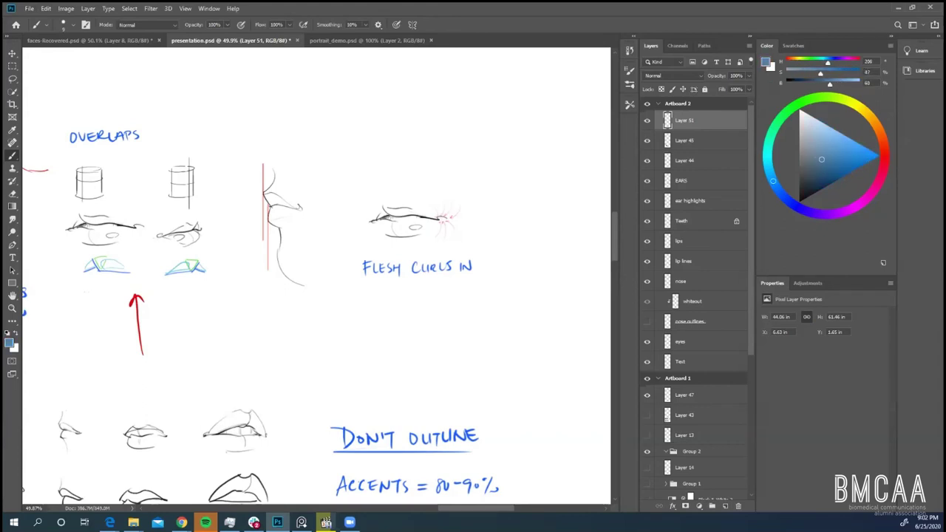
pyautogui.scroll(3, 441, 219)
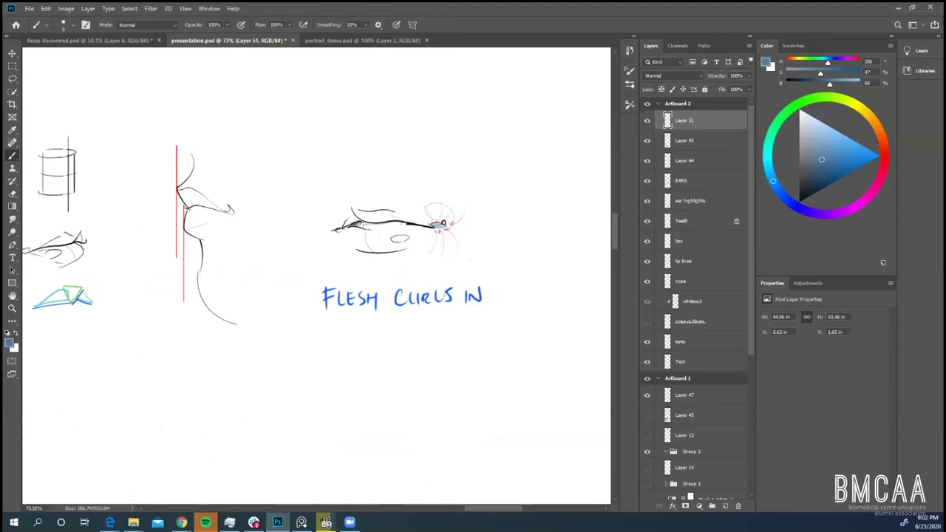
pyautogui.moveTo(442, 227); pyautogui.dragTo(472, 244)
pyautogui.hotkey('ctrl', 'z')
pyautogui.moveTo(429, 241)
pyautogui.mouseDown()
pyautogui.moveTo(446, 237)
pyautogui.moveTo(434, 246)
pyautogui.mouseUp()
pyautogui.hotkey('ctrl', 'z')
pyautogui.moveTo(465, 215); pyautogui.dragTo(433, 226)
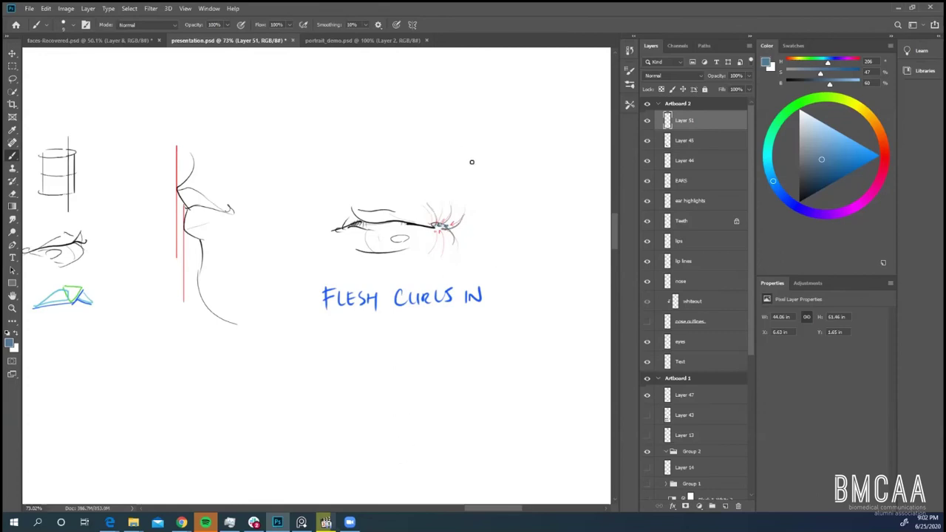
# - Erase the blue strokes around the right corner of the FLESH CURLS IN mouth
pyautogui.scroll(-2, 392, 379)
pyautogui.press('e')
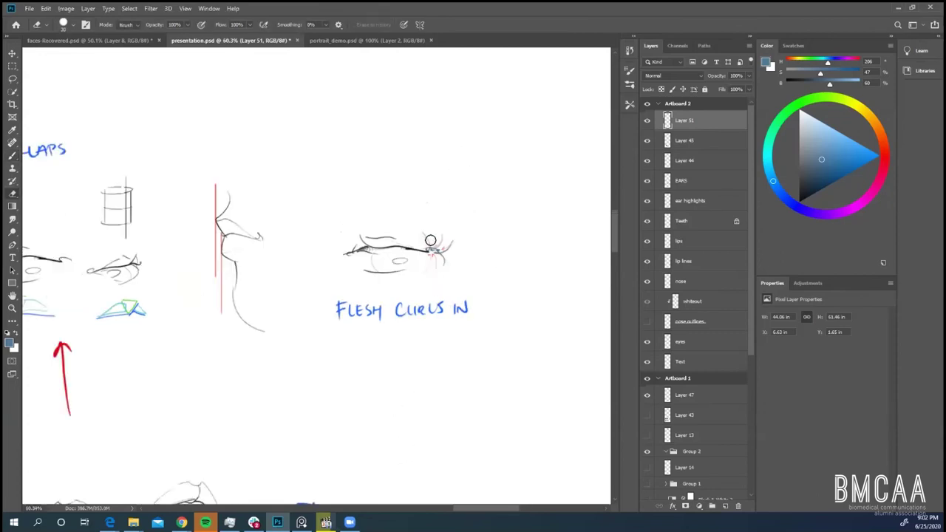
pyautogui.scroll(-4, 382, 357)
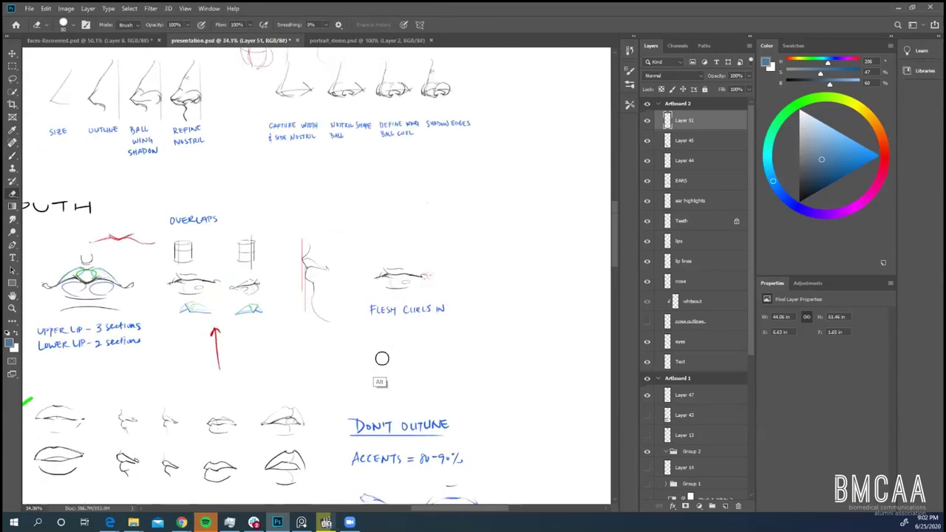
# - Examine the check-marked and crossed-out rows of mouth sketches beside the DON'T OUTLINE note
pyautogui.scroll(-5, 353, 411)
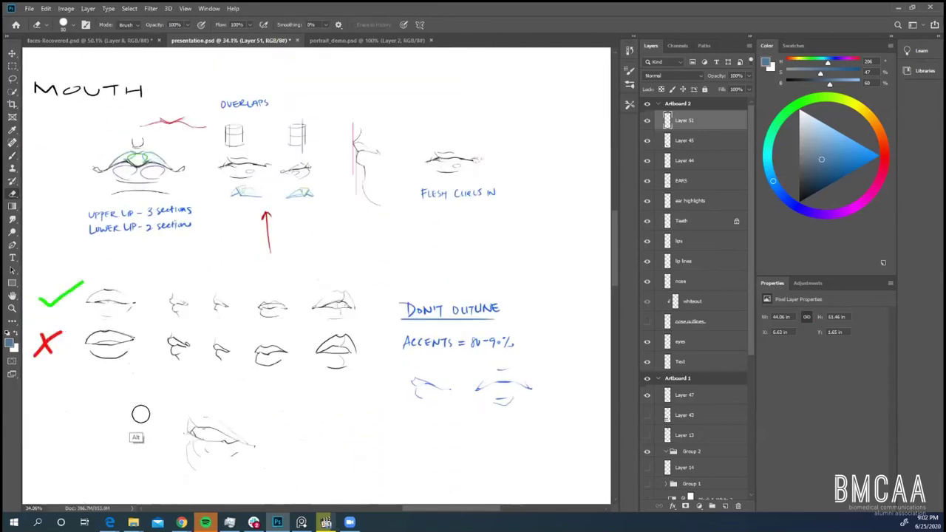
pyautogui.scroll(2, 226, 414)
pyautogui.scroll(2, 225, 415)
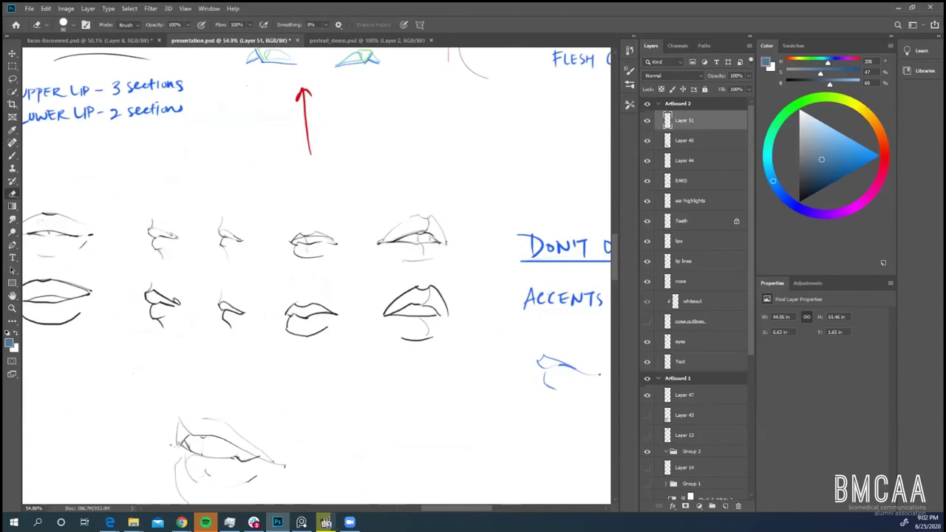
pyautogui.scroll(-1, 333, 362)
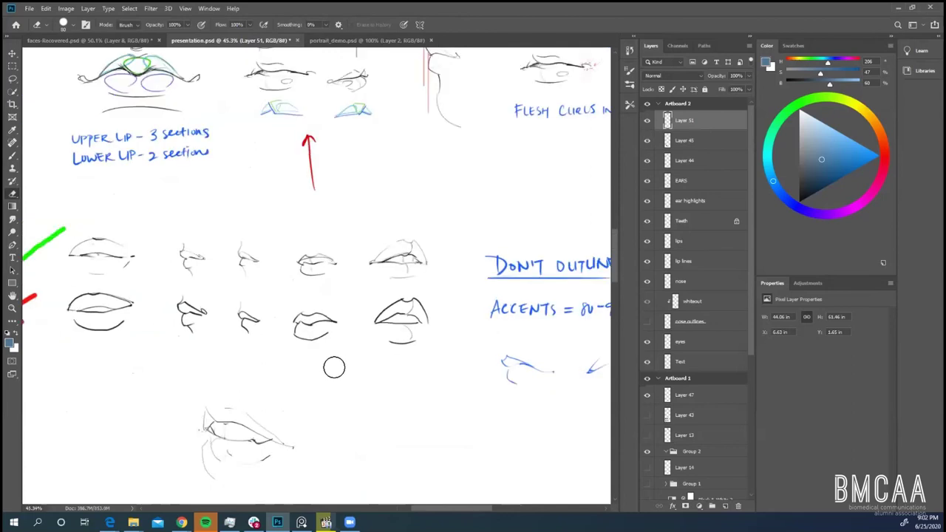
pyautogui.press('b')
pyautogui.scroll(-1, 338, 390)
pyautogui.scroll(-1, 343, 393)
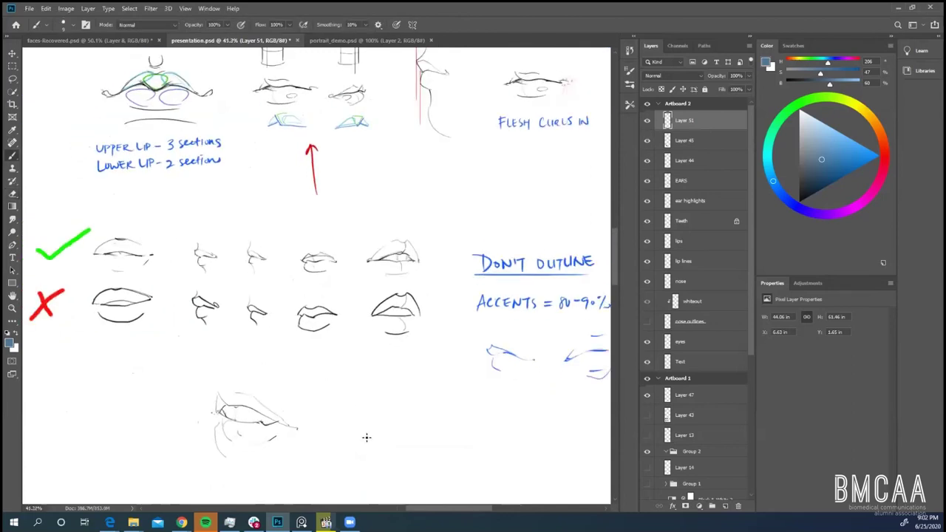
pyautogui.moveTo(434, 510); pyautogui.dragTo(436, 510)
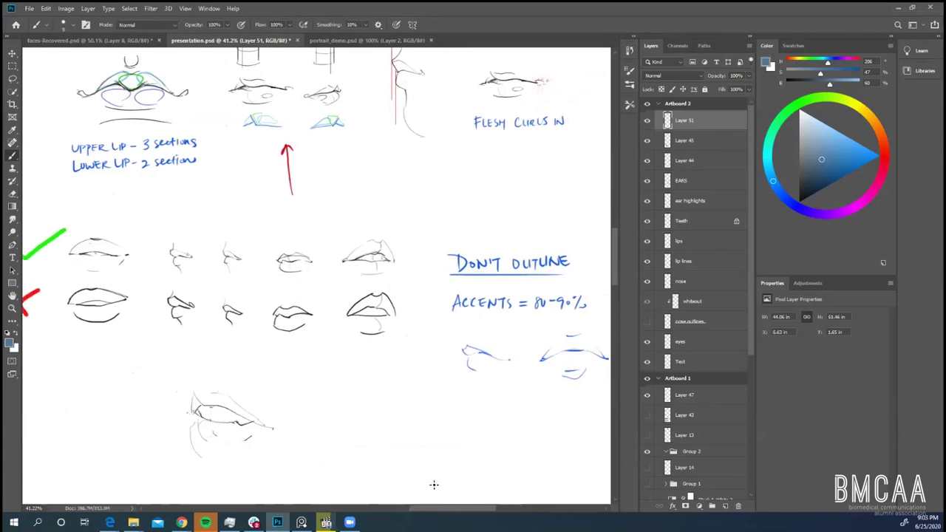
# - Mark the rightmost mouths in the crossed-out and check-marked rows with blue strokes, undoing each mark
pyautogui.moveTo(350, 347); pyautogui.dragTo(385, 345)
pyautogui.hotkey('ctrl', 'z')
pyautogui.moveTo(350, 255)
pyautogui.mouseDown()
pyautogui.moveTo(395, 241)
pyautogui.moveTo(373, 246)
pyautogui.moveTo(396, 262)
pyautogui.mouseUp()
pyautogui.hotkey('ctrl', 'z')
# - Set the brush color to bright green (H 113, S 100, B 100) and circle the right corner of the fourth check-marked mouth
pyautogui.click(803, 102)
pyautogui.click(879, 155)
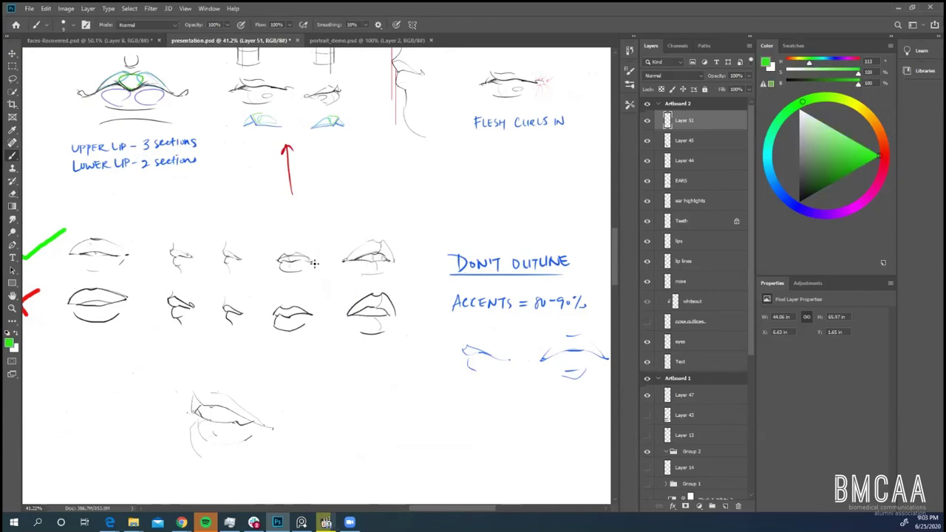
pyautogui.moveTo(314, 263); pyautogui.dragTo(278, 262)
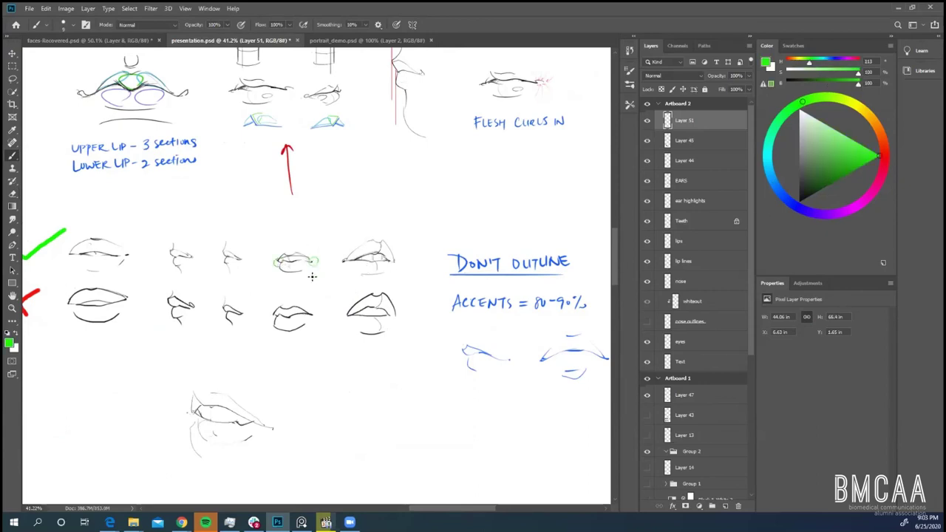
pyautogui.hotkey('ctrl', 'z')
# - Circle the whole front-view mouth under ACCENTS = 80-90% in green, and undo the circle
pyautogui.moveTo(477, 508); pyautogui.dragTo(494, 509)
pyautogui.moveTo(614, 256)
pyautogui.mouseDown()
pyautogui.moveTo(615, 284)
pyautogui.moveTo(615, 255)
pyautogui.mouseUp()
pyautogui.moveTo(480, 330)
pyautogui.mouseDown()
pyautogui.moveTo(420, 296)
pyautogui.moveTo(496, 308)
pyautogui.mouseUp()
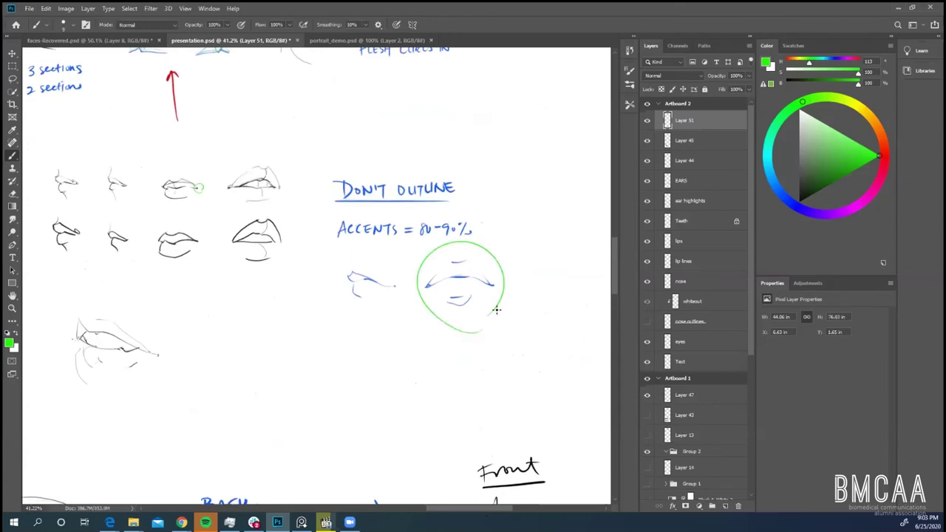
pyautogui.hotkey('ctrl', 'z')
# - Circle the corner, center, upper-lip and lower-lip accents of the front-view mouth in green, and undo the circles
pyautogui.moveTo(429, 291)
pyautogui.mouseDown()
pyautogui.moveTo(466, 281)
pyautogui.moveTo(494, 294)
pyautogui.mouseUp()
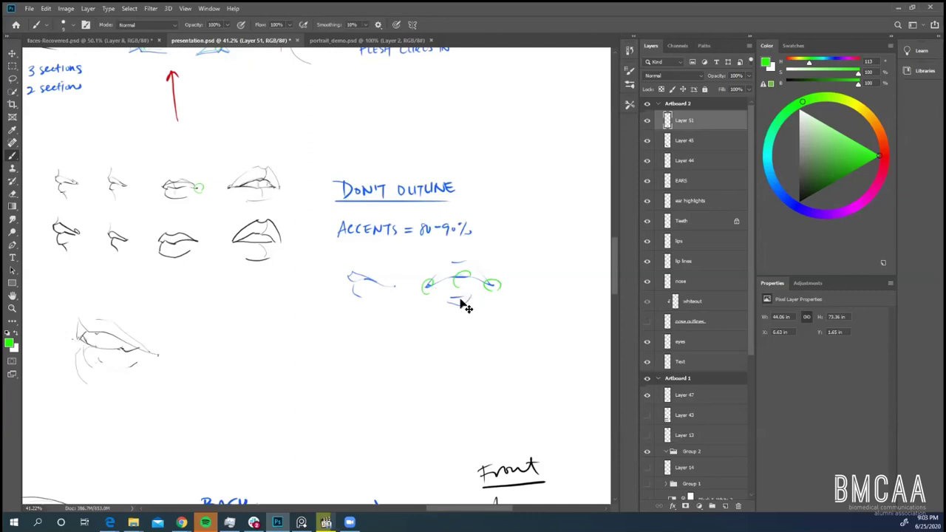
pyautogui.hotkey('ctrl', 'z')
pyautogui.hotkey('ctrl', 'z')
pyautogui.moveTo(450, 310); pyautogui.dragTo(457, 309)
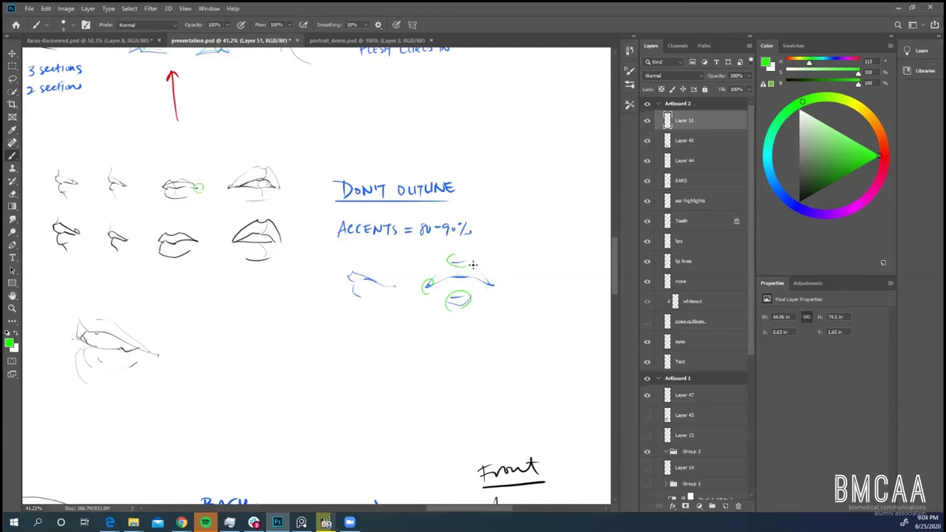
pyautogui.hotkey('ctrl', 'z')
pyautogui.hotkey('ctrl', 'z')
# - Outline the front-view accent mouth in green, and undo the outline
pyautogui.moveTo(427, 284)
pyautogui.mouseDown()
pyautogui.moveTo(480, 261)
pyautogui.moveTo(491, 284)
pyautogui.mouseUp()
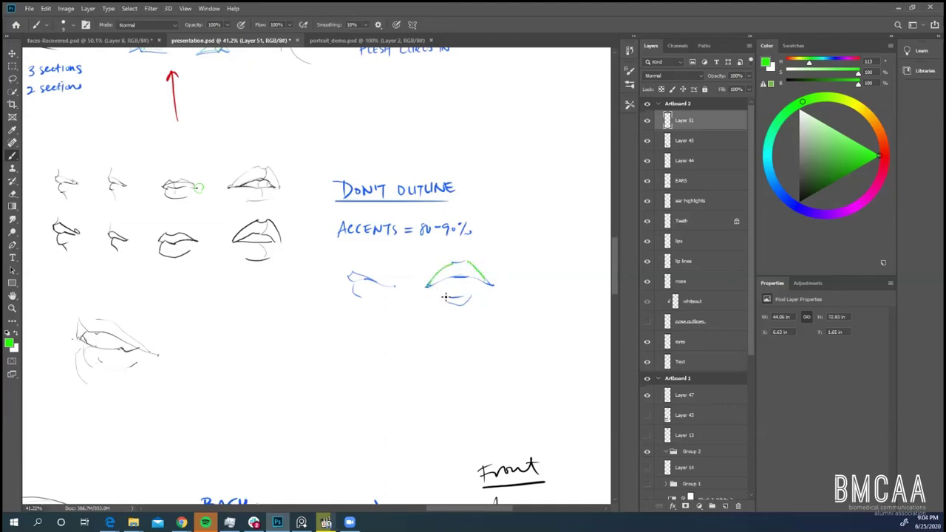
pyautogui.moveTo(428, 285); pyautogui.dragTo(493, 284)
pyautogui.hotkey('ctrl', 'z')
pyautogui.hotkey('ctrl', 'z')
# - Add a green stroke below the three-quarter mouth sketch above EARS, and undo it
pyautogui.moveTo(461, 508); pyautogui.dragTo(436, 510)
pyautogui.scroll(-2, 613, 264)
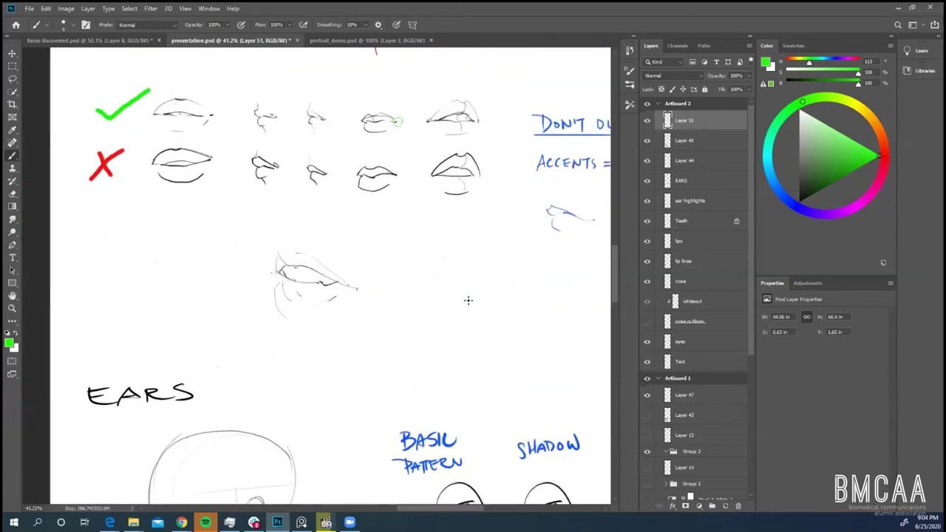
pyautogui.moveTo(351, 328)
pyautogui.mouseDown()
pyautogui.moveTo(355, 249)
pyautogui.moveTo(361, 334)
pyautogui.mouseUp()
pyautogui.hotkey('ctrl', 'z')
# - Trace green strokes along the upper lip's inner edge and near the right mouth corner of the three-quarter mouth, undoing each one
pyautogui.scroll(5, 302, 279)
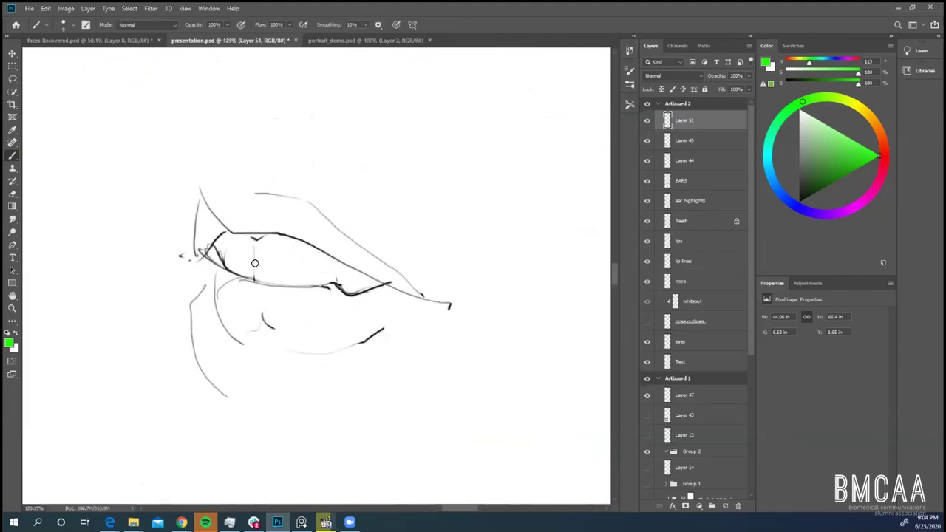
pyautogui.moveTo(250, 237); pyautogui.dragTo(267, 234)
pyautogui.hotkey('ctrl', 'z')
pyautogui.moveTo(250, 239); pyautogui.dragTo(303, 241)
pyautogui.hotkey('ctrl', 'z')
pyautogui.hotkey('ctrl', 'z')
pyautogui.moveTo(253, 236); pyautogui.dragTo(303, 244)
pyautogui.hotkey('ctrl', 'z')
pyautogui.moveTo(374, 286)
pyautogui.mouseDown()
pyautogui.moveTo(374, 276)
pyautogui.moveTo(360, 289)
pyautogui.moveTo(356, 269)
pyautogui.moveTo(338, 292)
pyautogui.mouseUp()
pyautogui.hotkey('ctrl', 'z')
# - Examine the EARS section with its slanted ear, basic pattern, shadow and front-view diagrams
pyautogui.keyDown('alt'); pyautogui.scroll(-2, 404, 323); pyautogui.keyUp('alt')
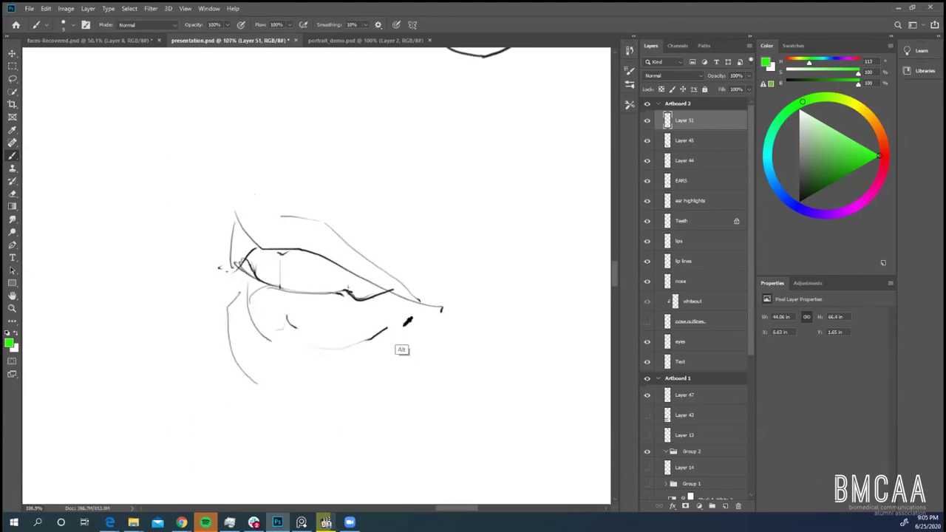
pyautogui.keyDown('alt'); pyautogui.scroll(-9, 428, 338); pyautogui.keyUp('alt')
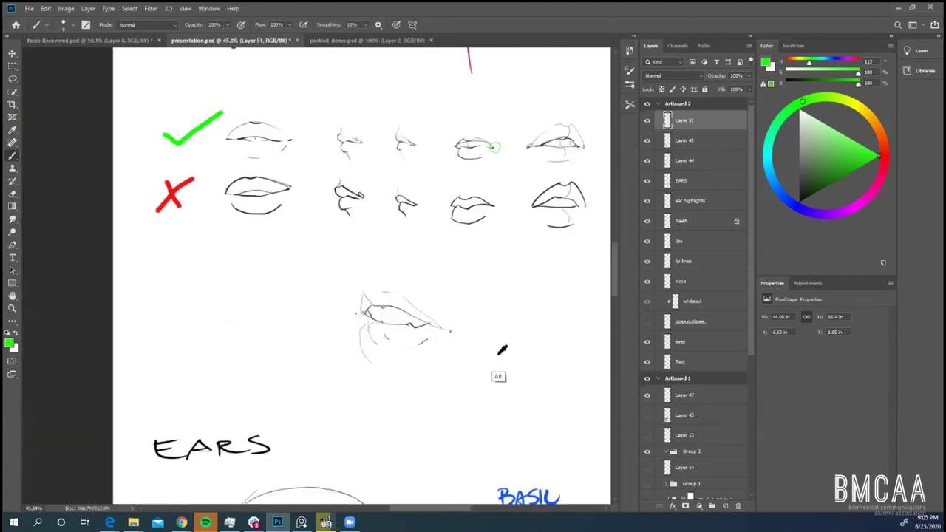
pyautogui.moveTo(416, 510); pyautogui.dragTo(427, 510)
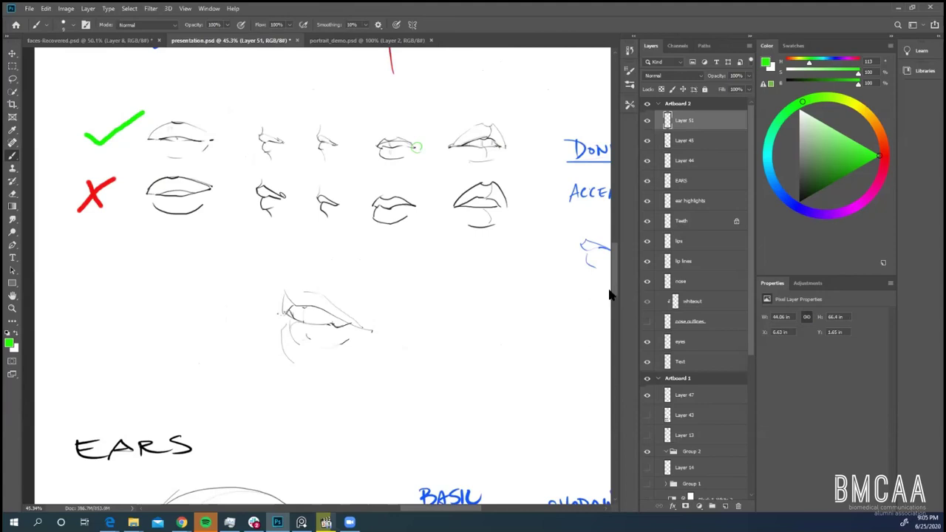
pyautogui.moveTo(615, 264); pyautogui.dragTo(615, 294)
pyautogui.scroll(-7, 535, 332)
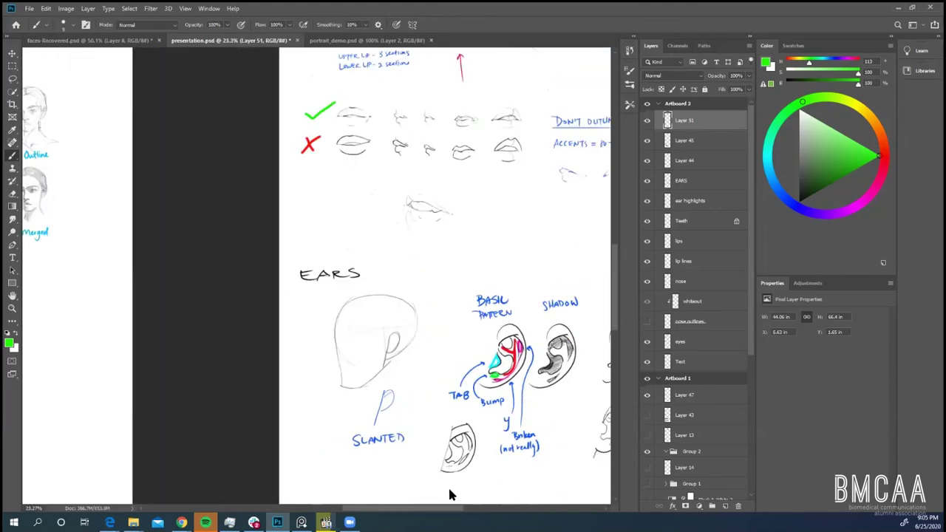
pyautogui.moveTo(453, 510); pyautogui.dragTo(494, 510)
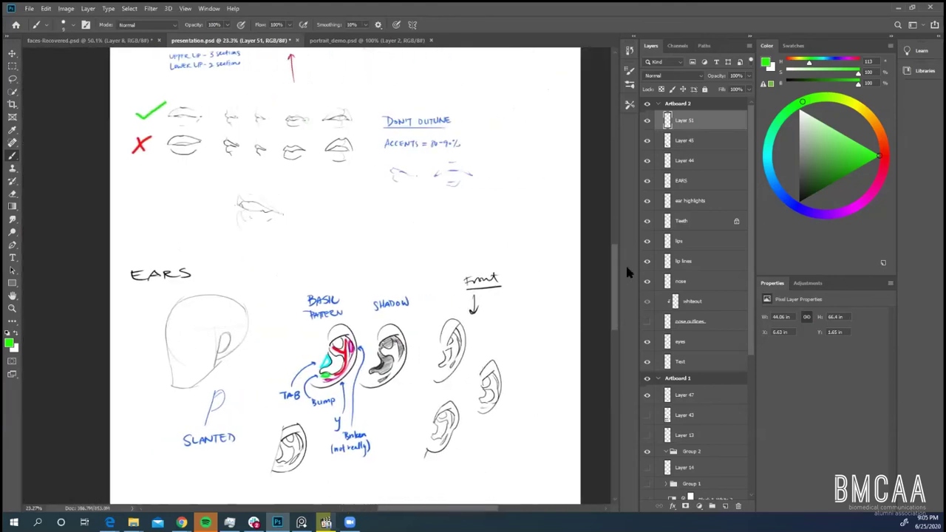
pyautogui.scroll(-2, 614, 282)
pyautogui.keyDown('alt'); pyautogui.scroll(3, 523, 329); pyautogui.keyUp('alt')
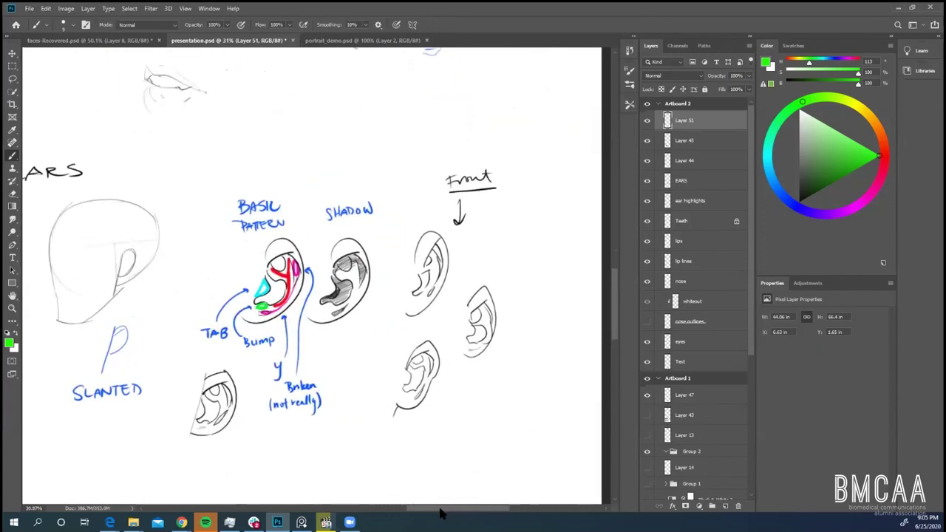
pyautogui.moveTo(440, 509); pyautogui.dragTo(432, 508)
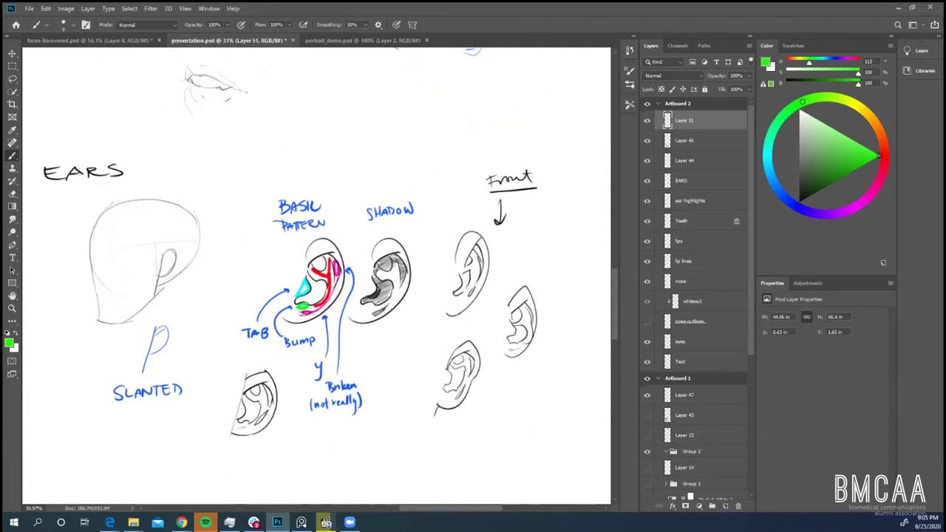
# - Set the brush color to black, sketch a round head with an ear on each side above BASIC PATTERN, and undo the sketch
pyautogui.moveTo(809, 180); pyautogui.dragTo(799, 202)
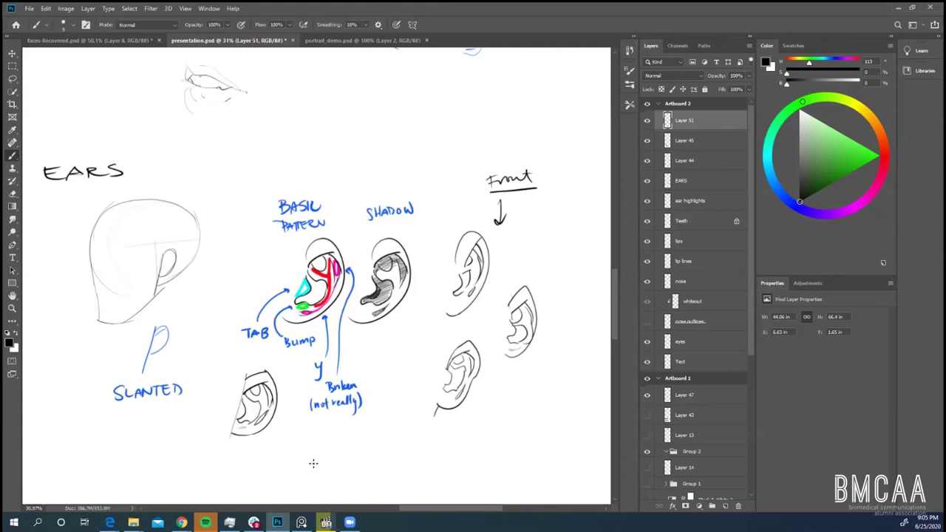
pyautogui.moveTo(251, 215)
pyautogui.mouseDown()
pyautogui.moveTo(205, 183)
pyautogui.moveTo(284, 182)
pyautogui.moveTo(244, 208)
pyautogui.mouseUp()
pyautogui.moveTo(209, 164); pyautogui.dragTo(211, 191)
pyautogui.moveTo(287, 162); pyautogui.dragTo(293, 185)
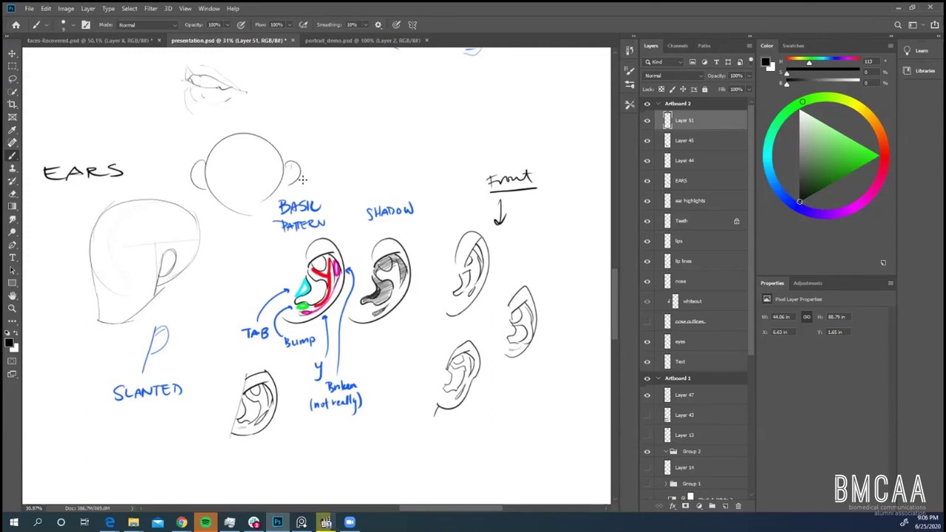
pyautogui.hotkey('ctrl', 'z')
pyautogui.hotkey('ctrl', 'z')
pyautogui.hotkey('ctrl', 'z')
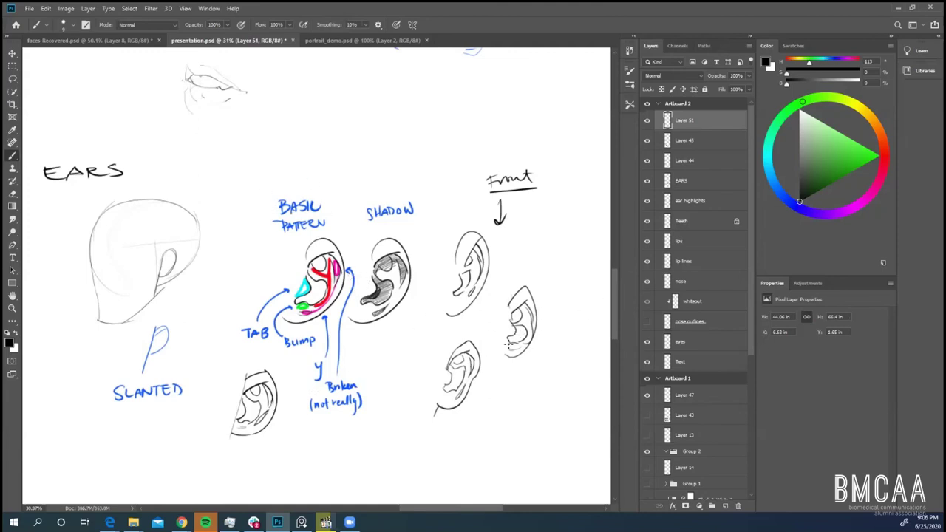
# - Hide the ear highlights layer to view the plain BASIC PATTERN ear, and show the layer again
pyautogui.moveTo(433, 509); pyautogui.dragTo(449, 509)
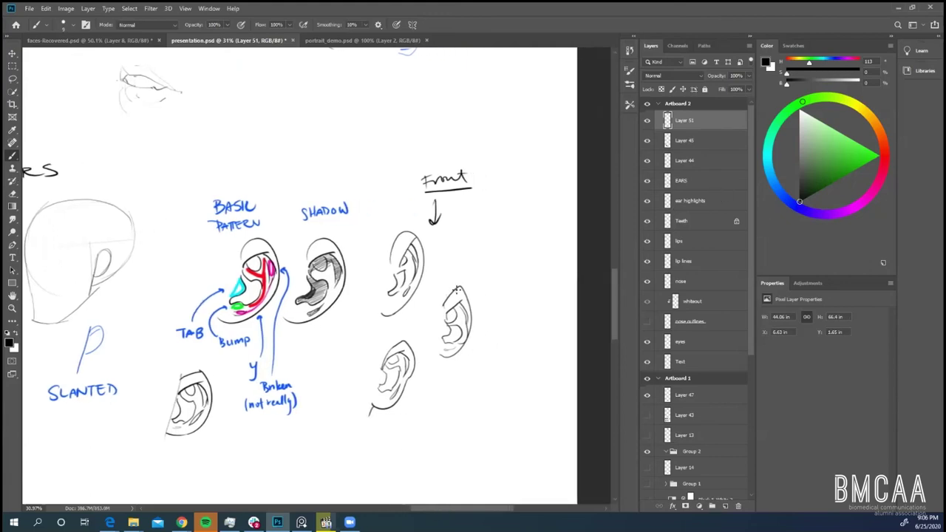
pyautogui.scroll(-2, 382, 345)
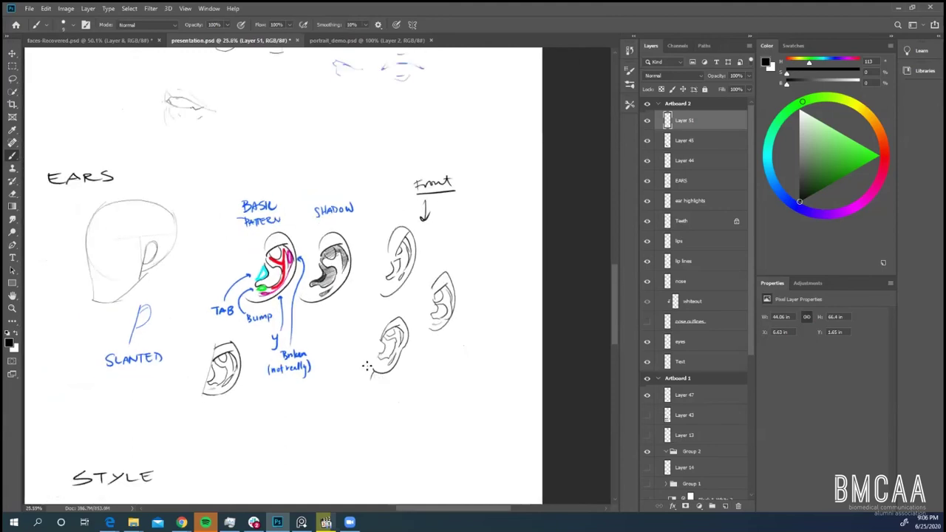
pyautogui.scroll(1, 362, 370)
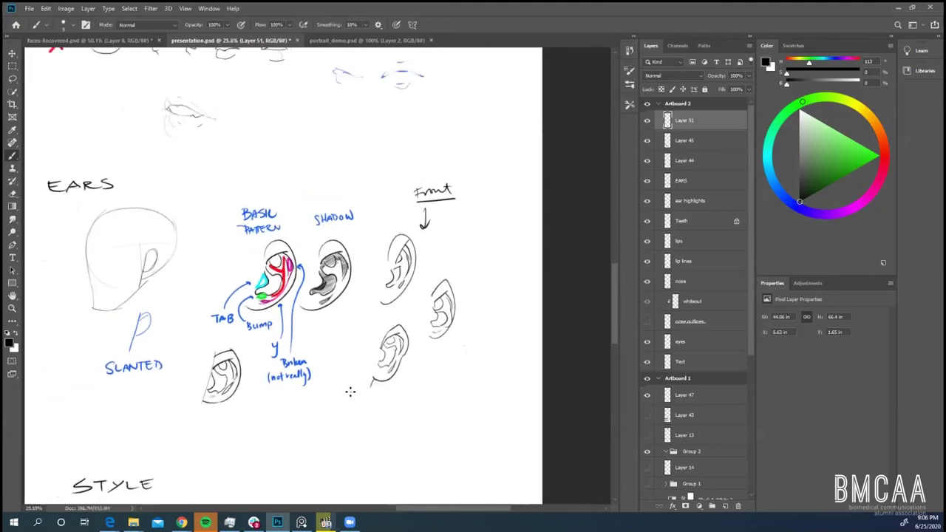
pyautogui.scroll(-3, 350, 402)
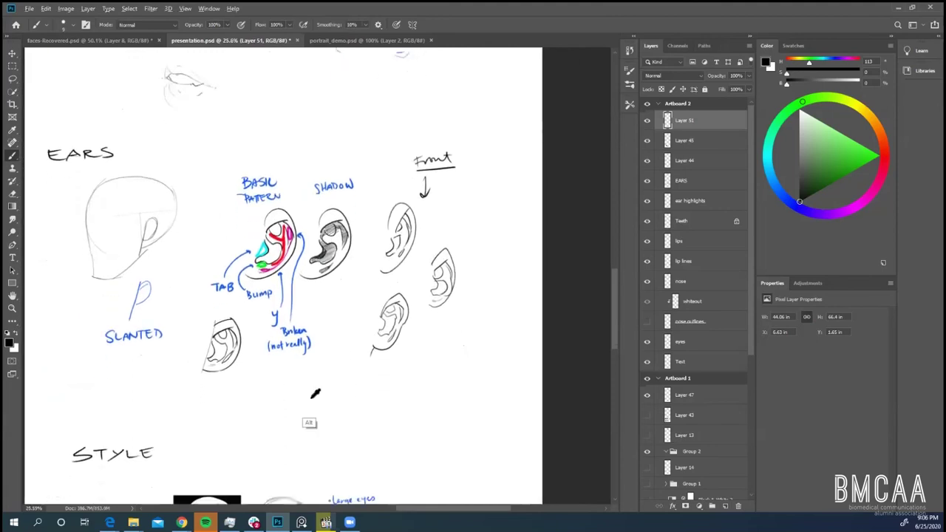
pyautogui.keyDown('alt'); pyautogui.scroll(2, 312, 397); pyautogui.keyUp('alt')
pyautogui.keyDown('alt'); pyautogui.scroll(1, 318, 391); pyautogui.keyUp('alt')
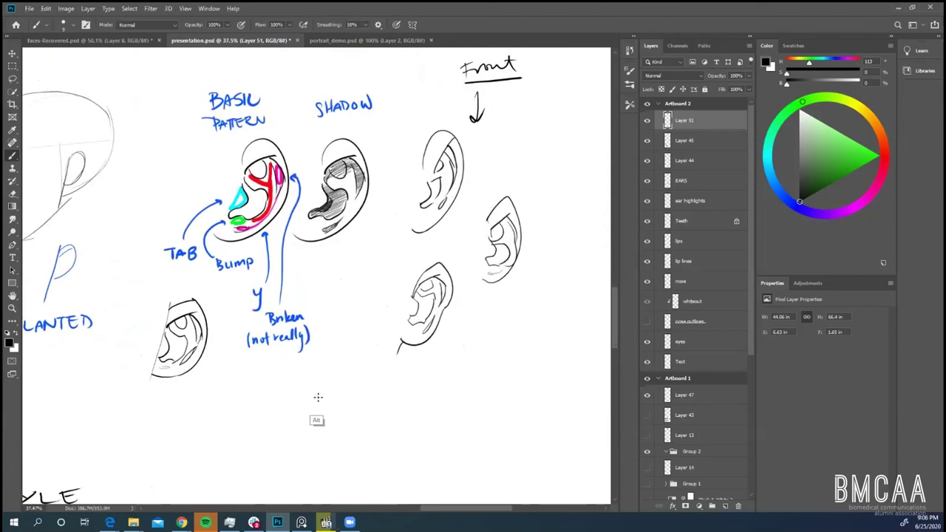
pyautogui.moveTo(254, 523)
pyautogui.click(647, 201)
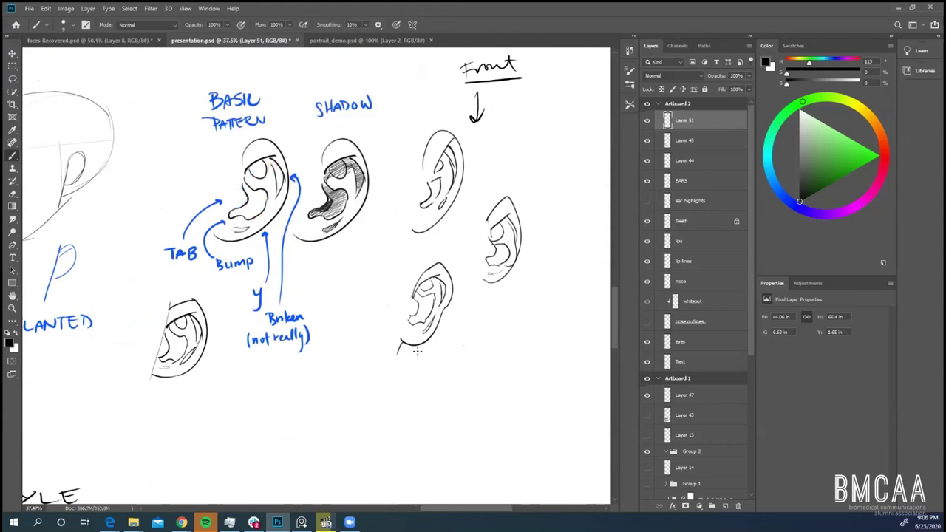
pyautogui.scroll(1, 327, 432)
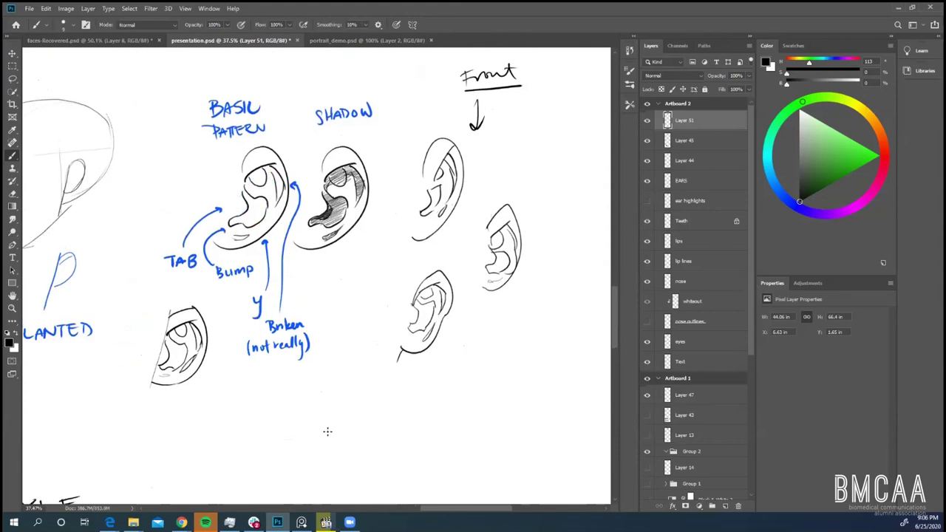
pyautogui.click(647, 201)
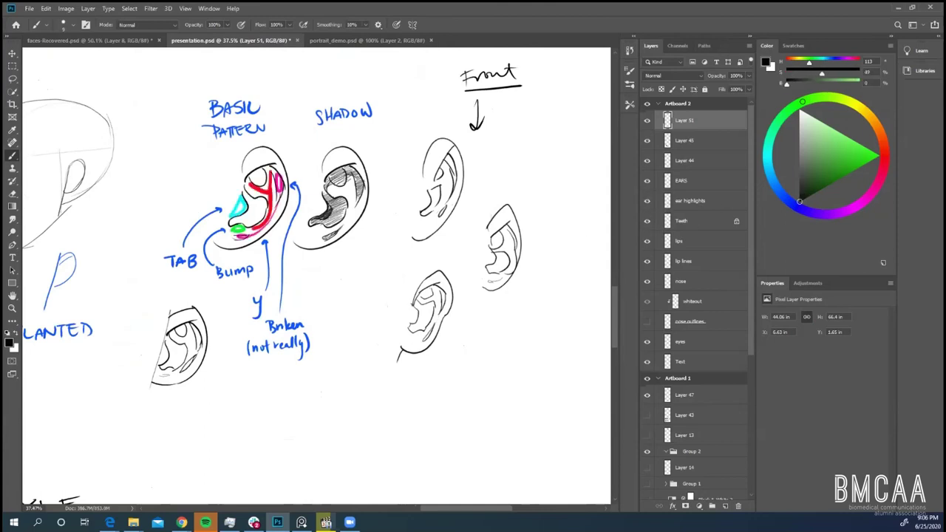
# - Sketch a slanted guide line below the "Broken (not really)" label and a curved outer ear outline against it
pyautogui.scroll(-4, 355, 379)
pyautogui.scroll(-2, 348, 381)
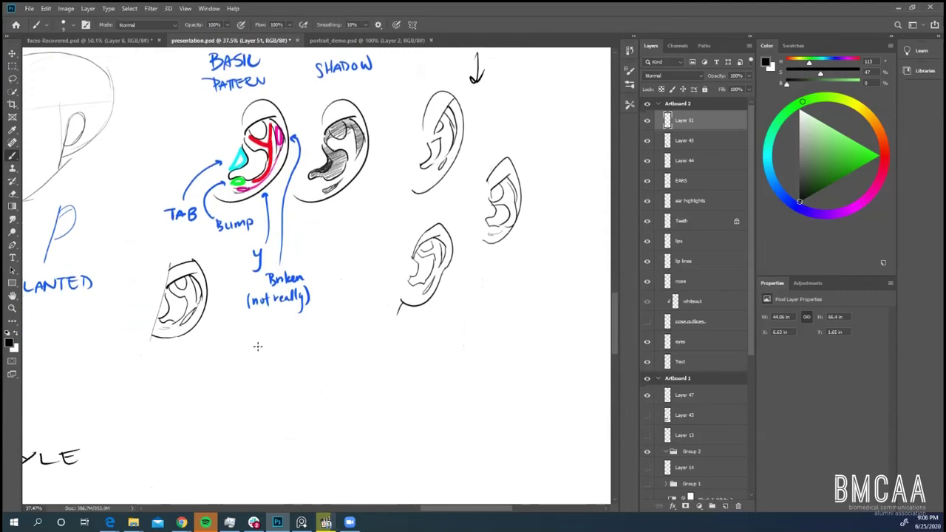
pyautogui.moveTo(258, 368); pyautogui.dragTo(247, 399)
pyautogui.moveTo(269, 335); pyautogui.dragTo(238, 418)
pyautogui.scroll(-2, 248, 382)
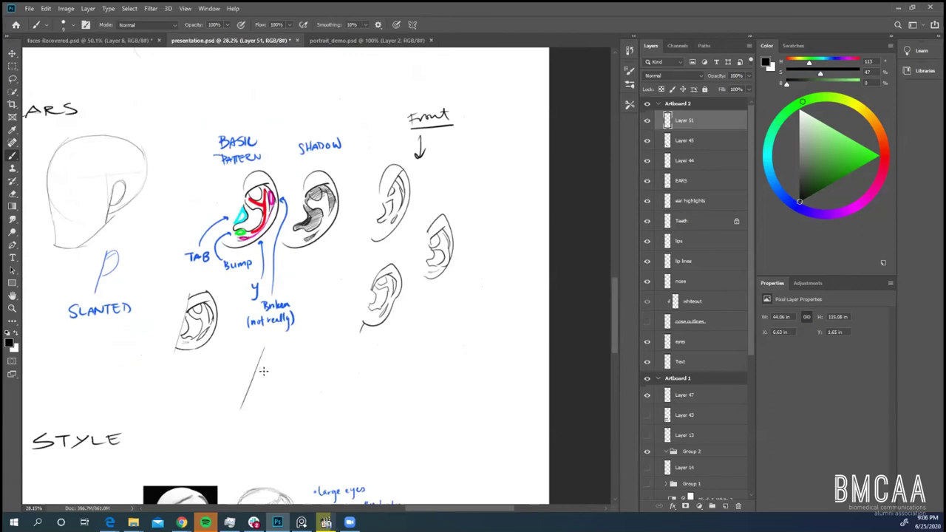
pyautogui.moveTo(260, 363)
pyautogui.mouseDown()
pyautogui.moveTo(278, 386)
pyautogui.moveTo(250, 391)
pyautogui.mouseUp()
# - Draw the upper fold, front tab and inner bowl curve inside the new ear outline, redoing the bowl stroke
pyautogui.scroll(-1, 268, 402)
pyautogui.scroll(3, 270, 369)
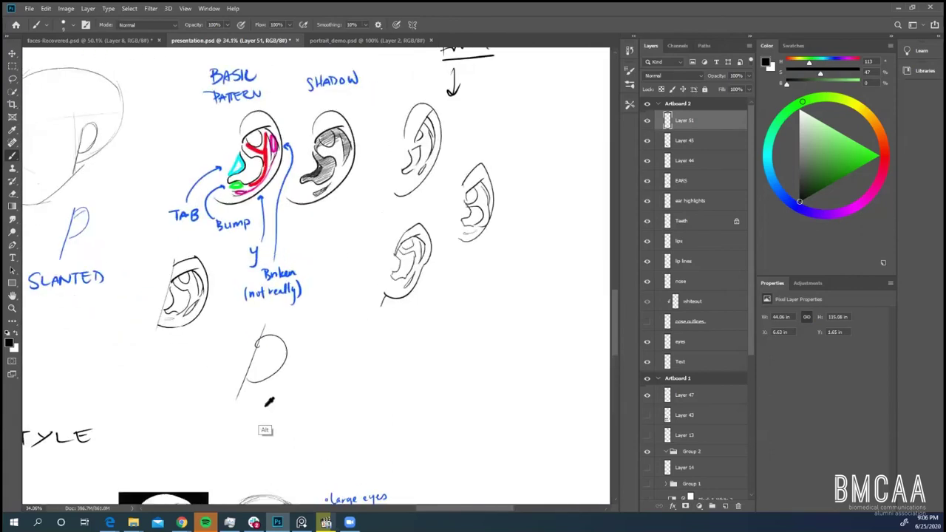
pyautogui.scroll(2, 272, 333)
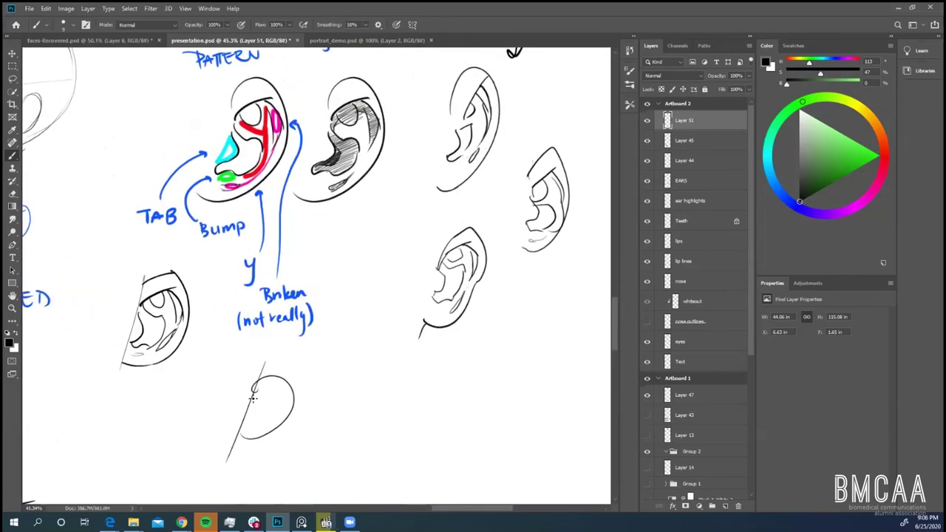
pyautogui.moveTo(249, 399)
pyautogui.mouseDown()
pyautogui.moveTo(270, 383)
pyautogui.moveTo(287, 394)
pyautogui.mouseUp()
pyautogui.moveTo(252, 400); pyautogui.dragTo(244, 424)
pyautogui.moveTo(272, 400); pyautogui.dragTo(265, 421)
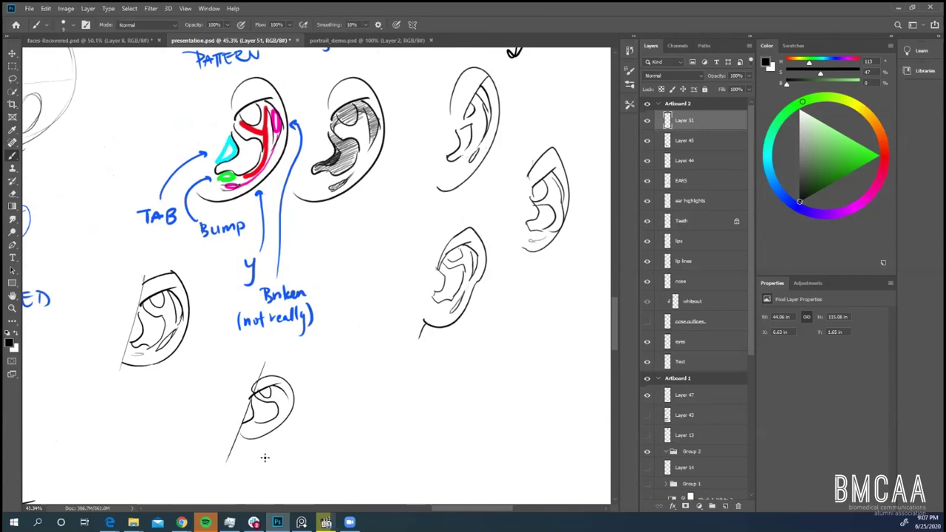
pyautogui.hotkey('ctrl', 'z')
pyautogui.moveTo(265, 403); pyautogui.dragTo(262, 419)
# - Sketch a letter Y in the blank area beside the new ear, and undo it
pyautogui.moveTo(353, 354); pyautogui.dragTo(362, 367)
pyautogui.moveTo(368, 354)
pyautogui.mouseDown()
pyautogui.moveTo(369, 373)
pyautogui.moveTo(342, 389)
pyautogui.mouseUp()
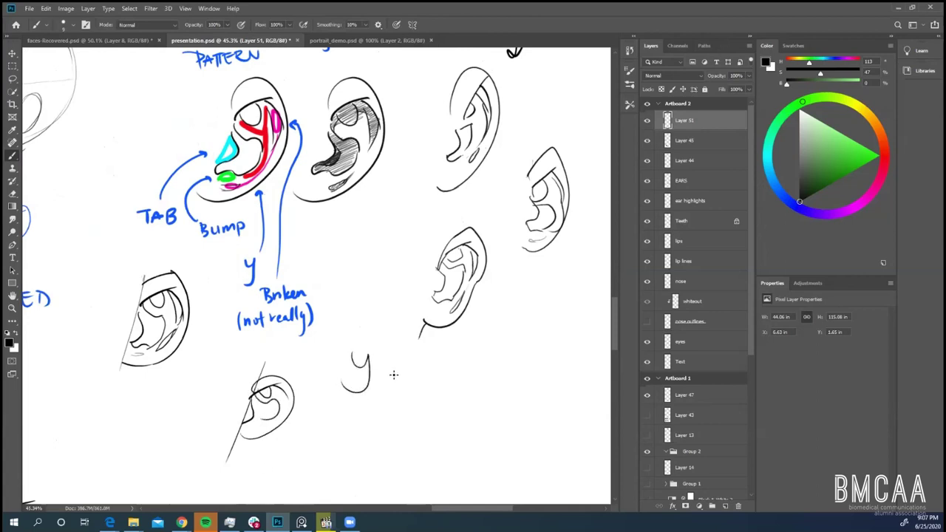
pyautogui.hotkey('ctrl', 'z')
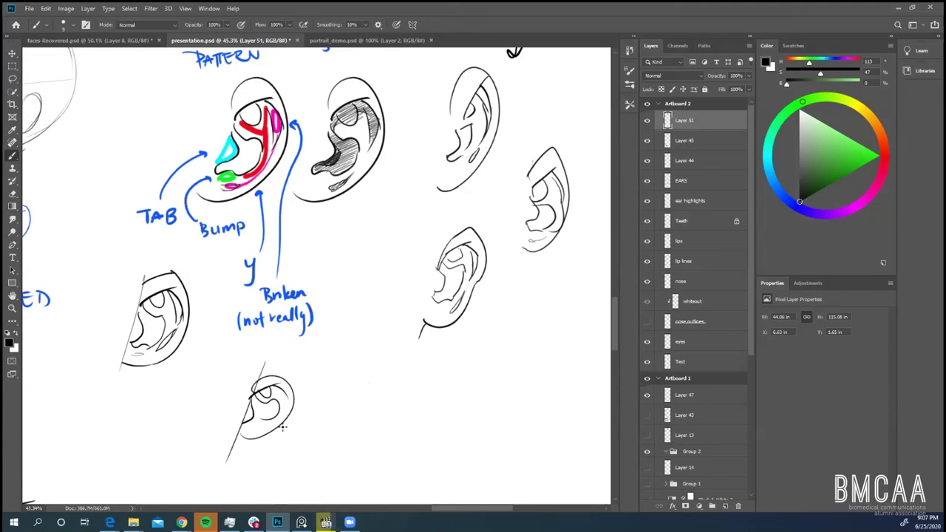
# - Redraw the new ear's inner contour with its bump, and add the broken rim strokes and a lobe line
pyautogui.hotkey('ctrl', 'z')
pyautogui.moveTo(257, 398)
pyautogui.mouseDown()
pyautogui.moveTo(277, 417)
pyautogui.moveTo(264, 424)
pyautogui.mouseUp()
pyautogui.moveTo(248, 423); pyautogui.dragTo(258, 426)
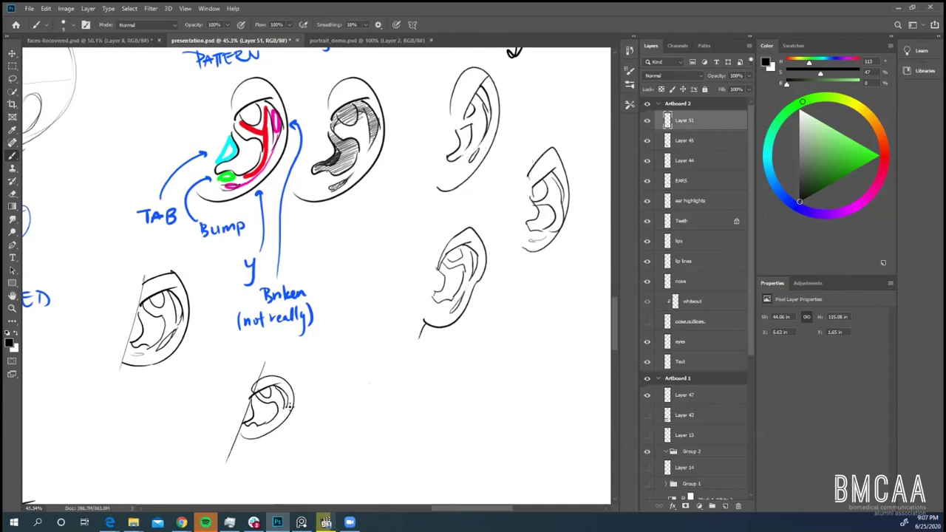
pyautogui.press('e')
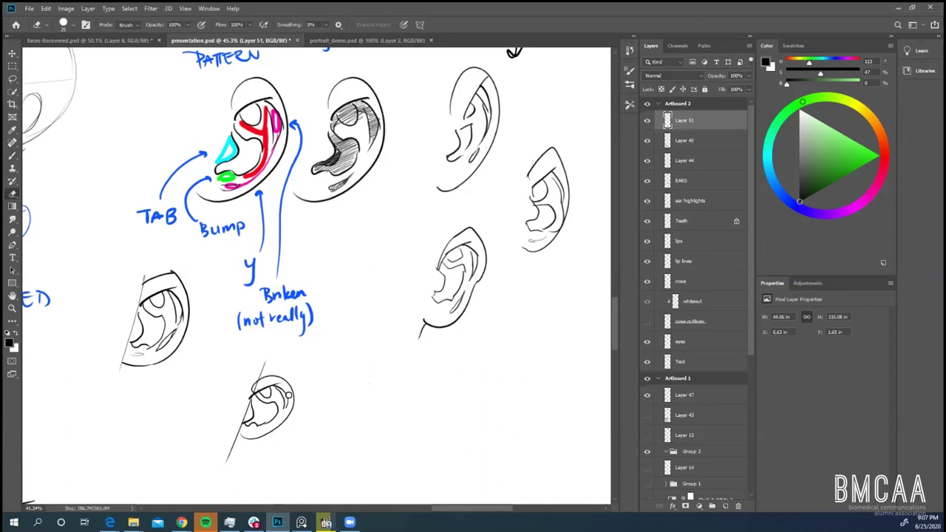
pyautogui.press('b')
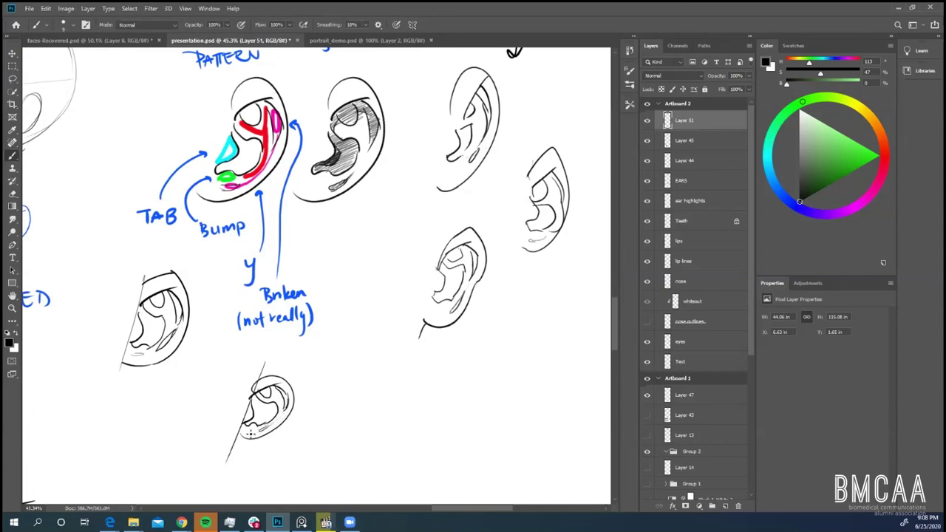
pyautogui.moveTo(246, 431); pyautogui.dragTo(253, 430)
# - Sketch a second, smaller slanted ear with the same inner pattern beside the new ear, redoing its first guide stroke
pyautogui.moveTo(345, 384); pyautogui.dragTo(348, 350)
pyautogui.hotkey('ctrl', 'z')
pyautogui.moveTo(344, 389)
pyautogui.mouseDown()
pyautogui.moveTo(383, 357)
pyautogui.moveTo(346, 393)
pyautogui.mouseUp()
pyautogui.moveTo(356, 355)
pyautogui.mouseDown()
pyautogui.moveTo(386, 358)
pyautogui.moveTo(363, 358)
pyautogui.moveTo(372, 373)
pyautogui.moveTo(359, 380)
pyautogui.moveTo(364, 365)
pyautogui.moveTo(375, 375)
pyautogui.mouseUp()
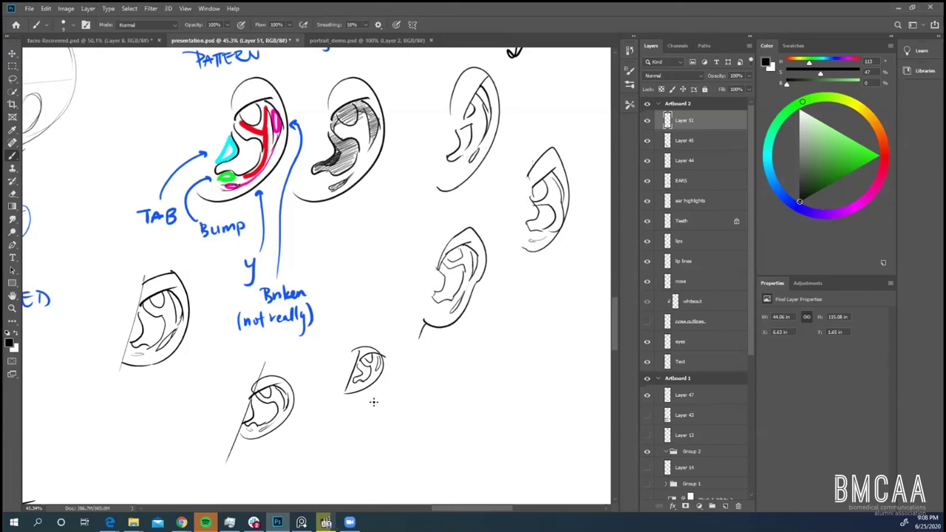
# - Sketch round head outlines around the two upper front-view ears, and undo all of these strokes
pyautogui.scroll(-3, 380, 397)
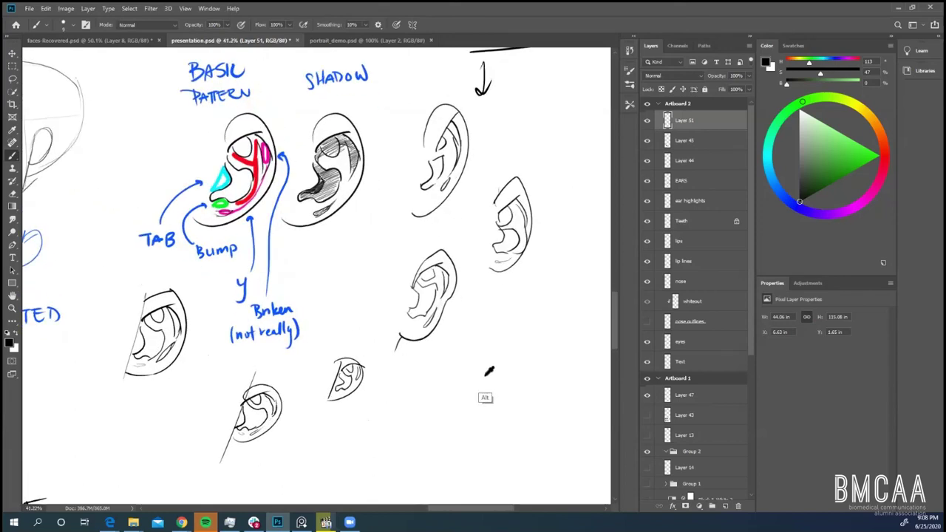
pyautogui.scroll(-2, 489, 371)
pyautogui.scroll(2, 486, 376)
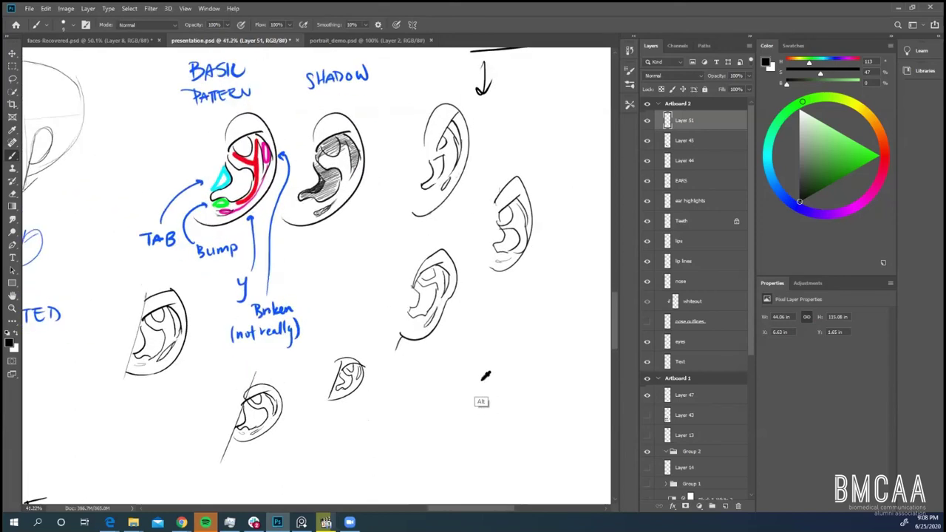
pyautogui.scroll(-1, 486, 377)
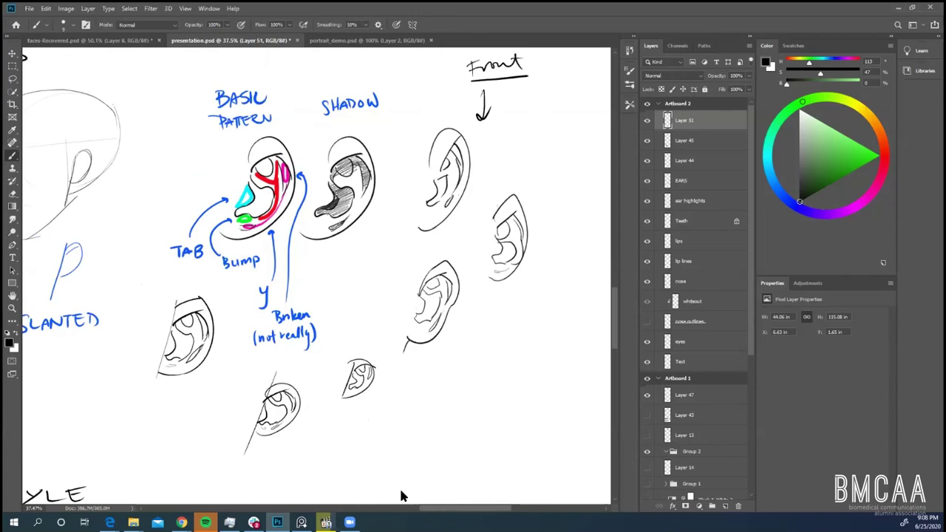
pyautogui.scroll(1, 454, 307)
pyautogui.moveTo(438, 266); pyautogui.dragTo(386, 219)
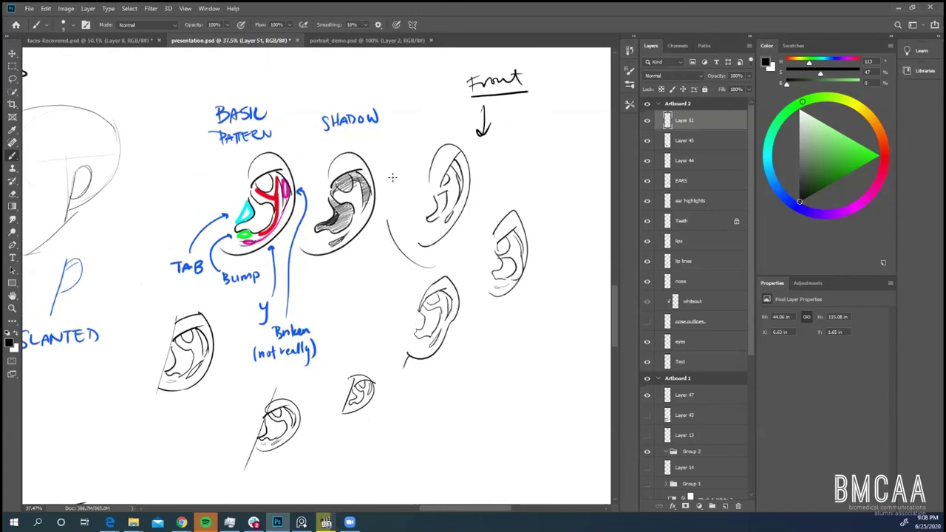
pyautogui.moveTo(392, 178)
pyautogui.mouseDown()
pyautogui.moveTo(500, 191)
pyautogui.moveTo(418, 262)
pyautogui.mouseUp()
pyautogui.moveTo(493, 331)
pyautogui.mouseDown()
pyautogui.moveTo(470, 295)
pyautogui.moveTo(516, 204)
pyautogui.mouseUp()
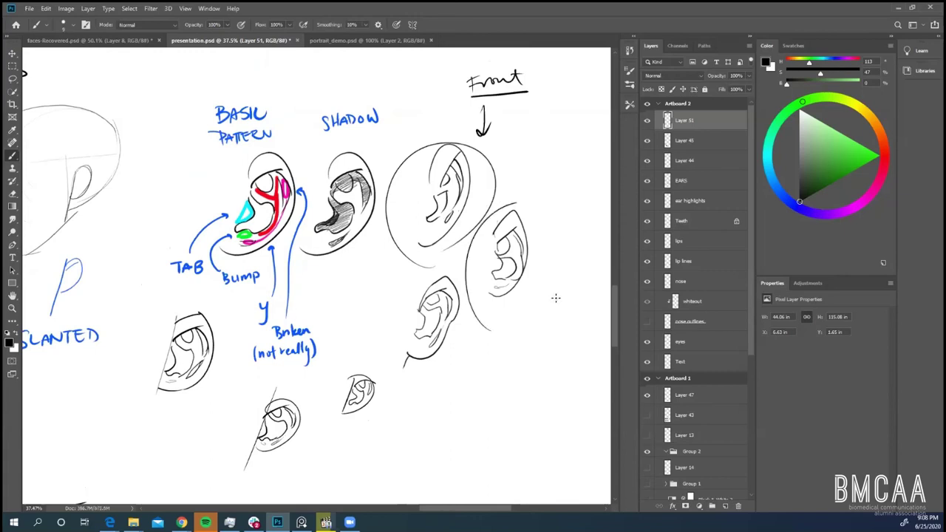
pyautogui.hotkey('ctrl', 'z')
pyautogui.hotkey('ctrl', 'z')
pyautogui.hotkey('ctrl', 'z')
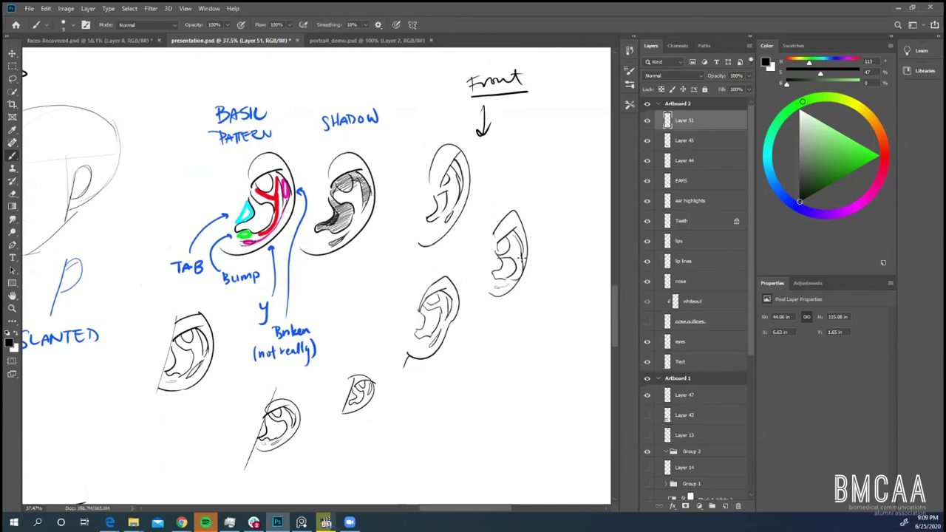
# - Examine the STYLE section's reference photo, portrait sketch and handwritten style notes
pyautogui.scroll(-2, 612, 325)
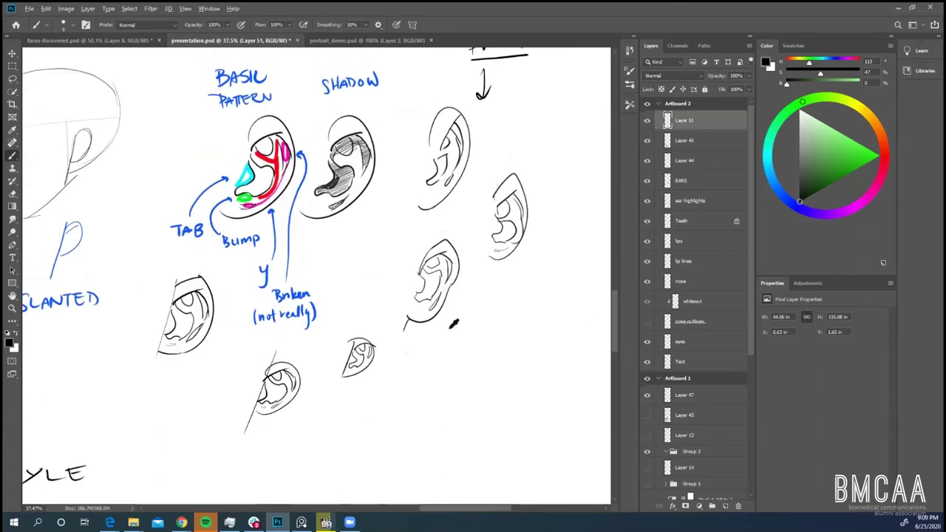
pyautogui.scroll(-2, 451, 325)
pyautogui.scroll(-3, 441, 348)
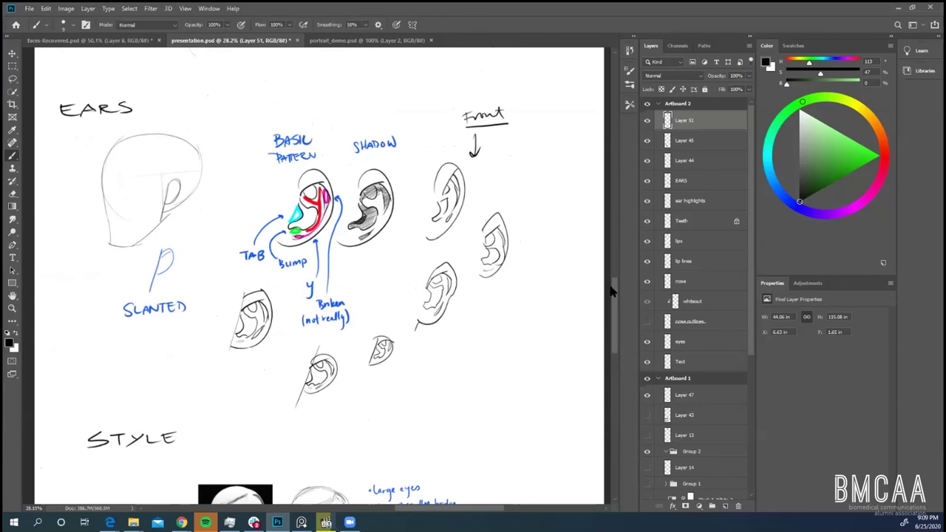
pyautogui.moveTo(613, 290); pyautogui.dragTo(608, 301)
pyautogui.scroll(-4, 611, 307)
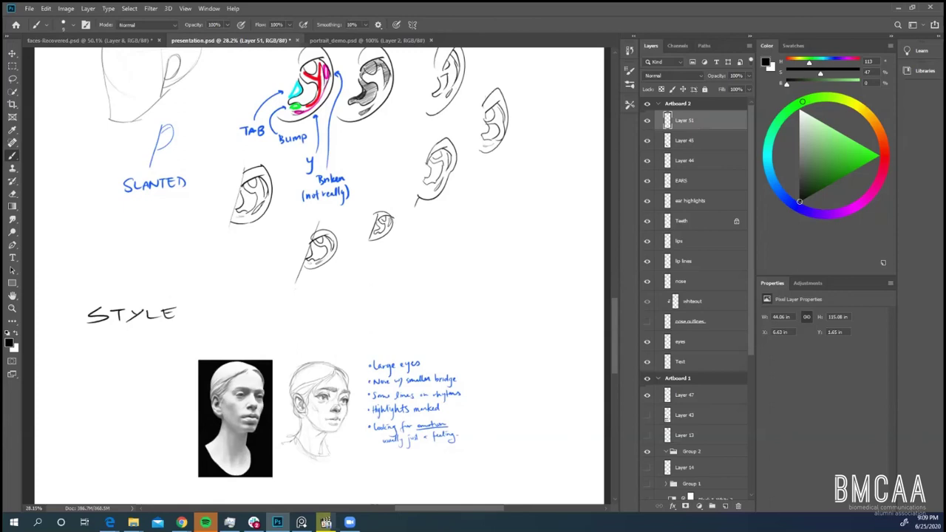
pyautogui.scroll(-3, 614, 325)
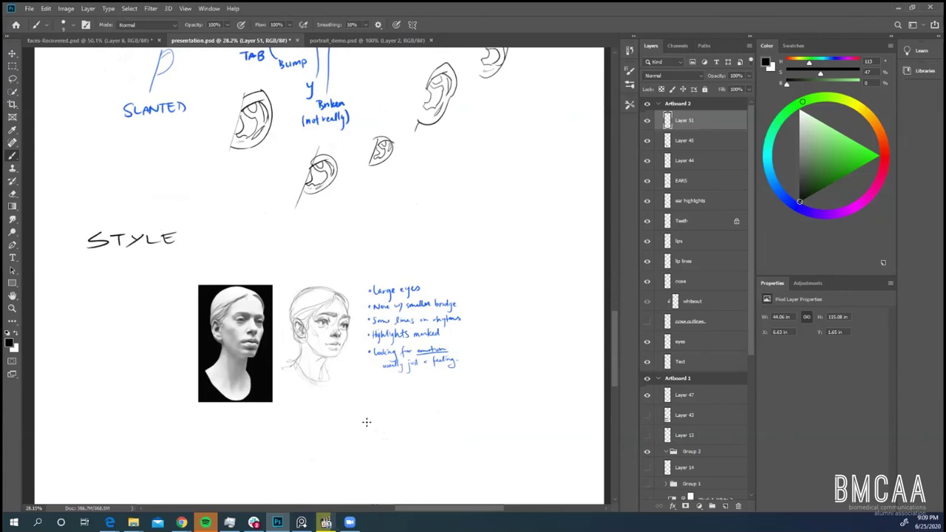
pyautogui.scroll(2, 334, 418)
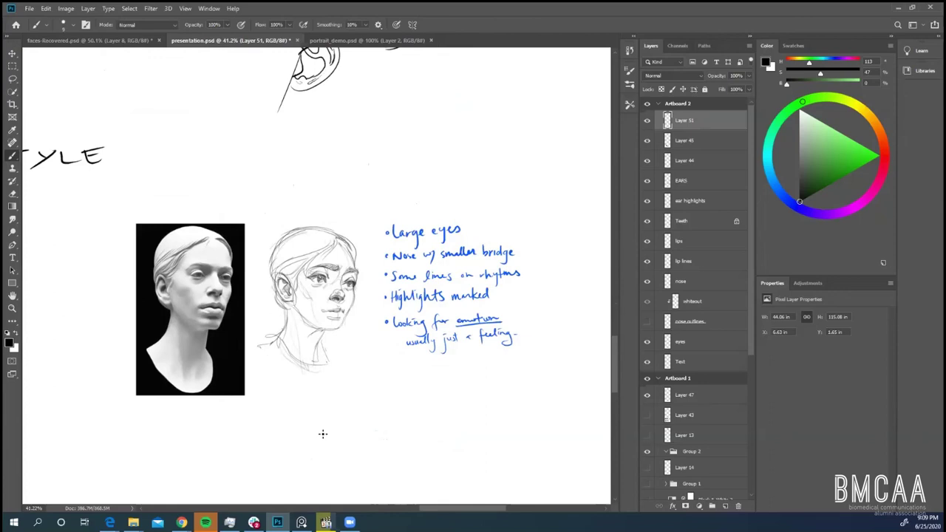
pyautogui.scroll(2, 323, 434)
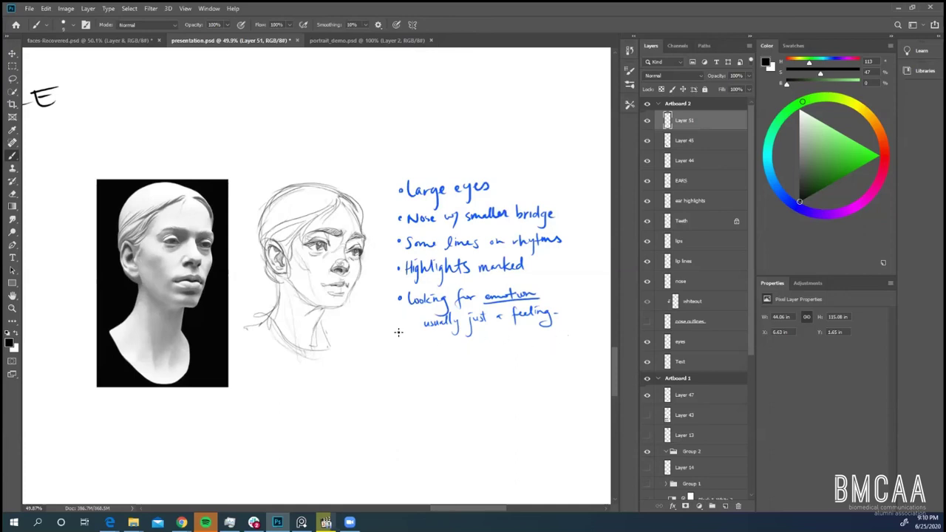
pyautogui.moveTo(312, 275)
pyautogui.mouseDown()
pyautogui.moveTo(325, 297)
pyautogui.moveTo(313, 272)
pyautogui.mouseUp()
pyautogui.hotkey('ctrl', 'z')
pyautogui.scroll(-1, 500, 310)
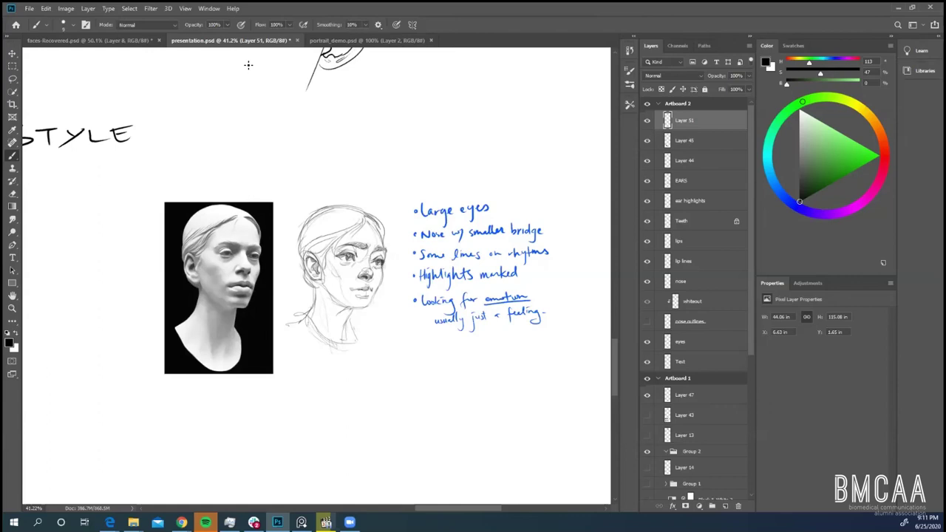
# - Switch to the portrait_demo.psd document and frame the reference photo with the blank canvas area beside it
pyautogui.click(396, 43)
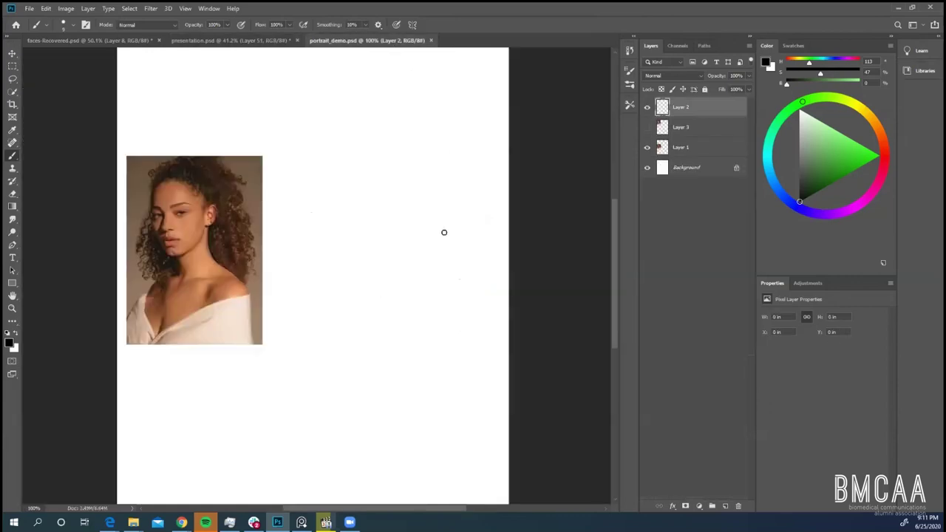
pyautogui.scroll(-2, 415, 322)
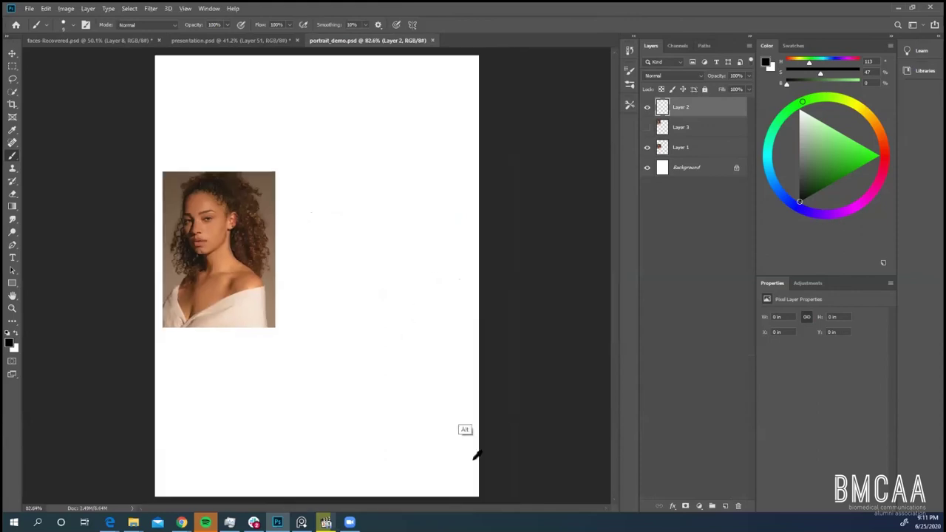
pyautogui.scroll(1, 474, 457)
pyautogui.moveTo(415, 510); pyautogui.dragTo(402, 508)
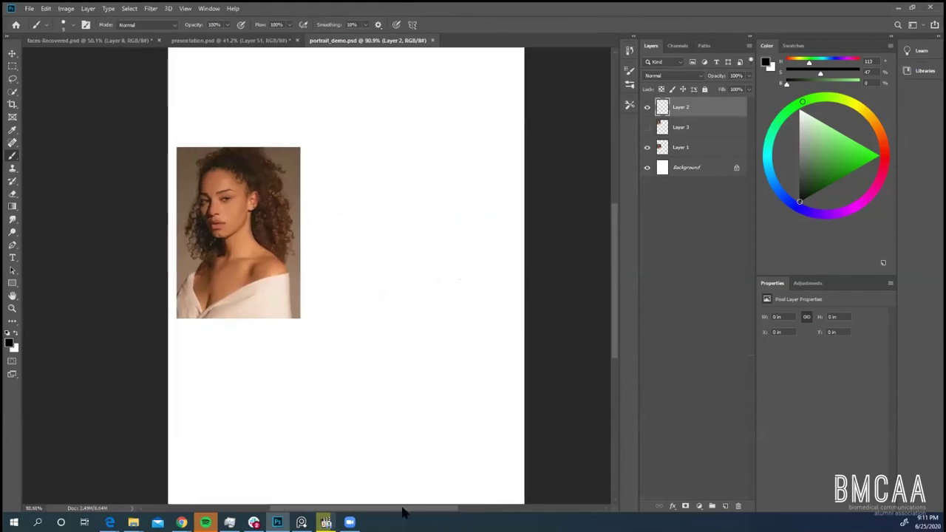
# - Sketch faint curved center-line strokes for the face on the blank canvas beside the reference photo, undoing the crosswise strokes
pyautogui.scroll(1, 275, 225)
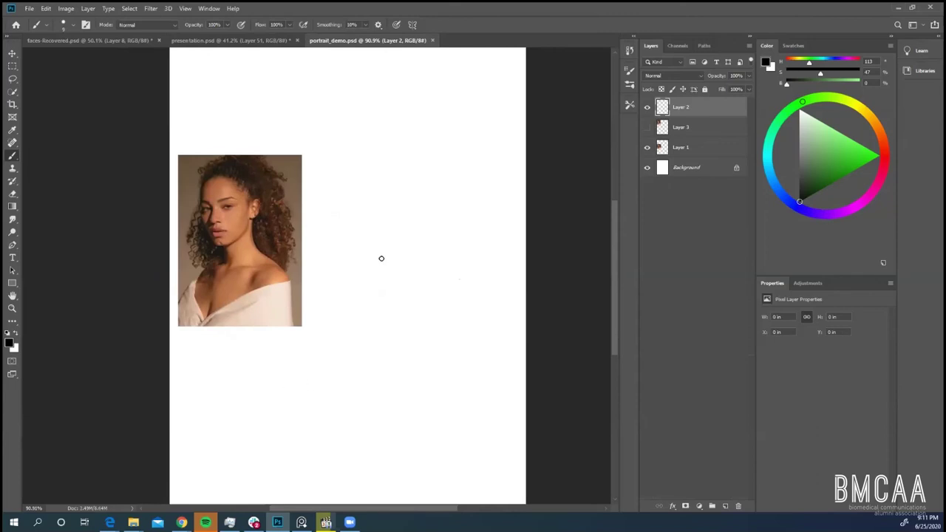
pyautogui.moveTo(820, 73); pyautogui.dragTo(830, 73)
pyautogui.scroll(2, 366, 278)
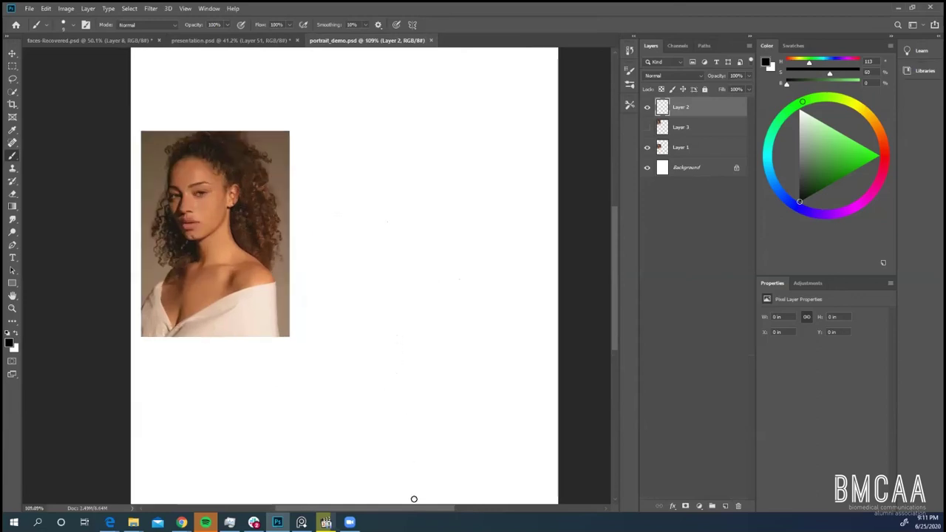
pyautogui.moveTo(407, 508); pyautogui.dragTo(395, 510)
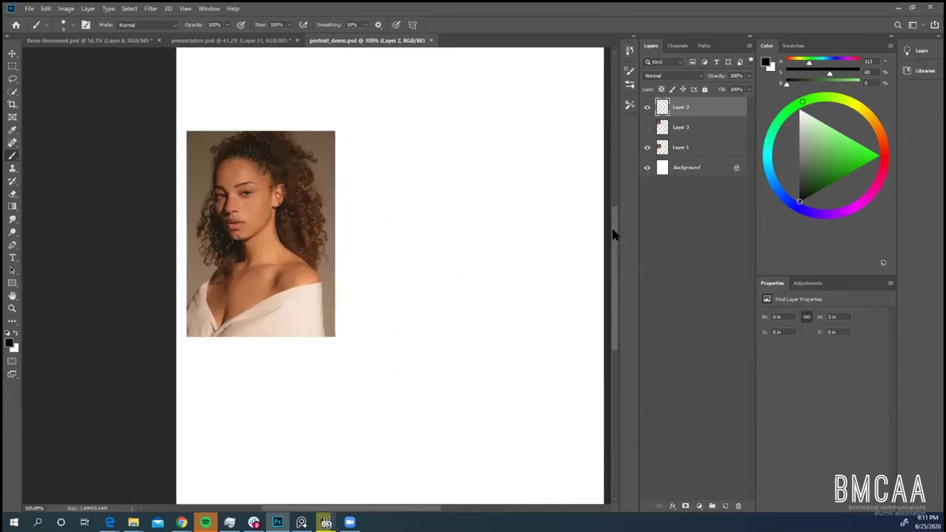
pyautogui.moveTo(613, 231); pyautogui.dragTo(612, 215)
pyautogui.scroll(1, 440, 269)
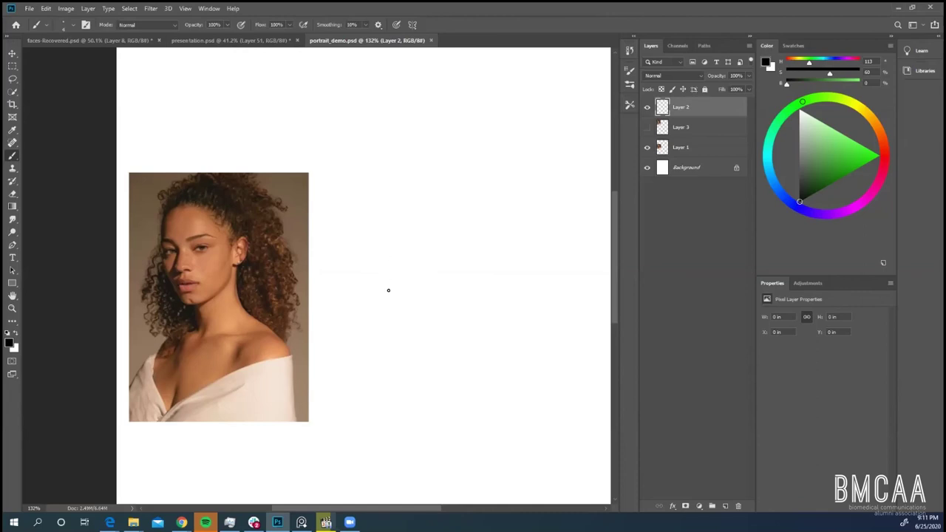
pyautogui.moveTo(370, 191); pyautogui.dragTo(381, 347)
pyautogui.moveTo(380, 285); pyautogui.dragTo(464, 290)
pyautogui.hotkey('ctrl', 'z')
pyautogui.scroll(1, 449, 292)
pyautogui.moveTo(394, 298)
pyautogui.mouseDown()
pyautogui.moveTo(410, 320)
pyautogui.moveTo(433, 320)
pyautogui.mouseUp()
pyautogui.hotkey('ctrl', 'z')
# - Test the brush with a zigzag scribble on the blank canvas, enlarge the brush, and undo a second test stroke
pyautogui.click(630, 87)
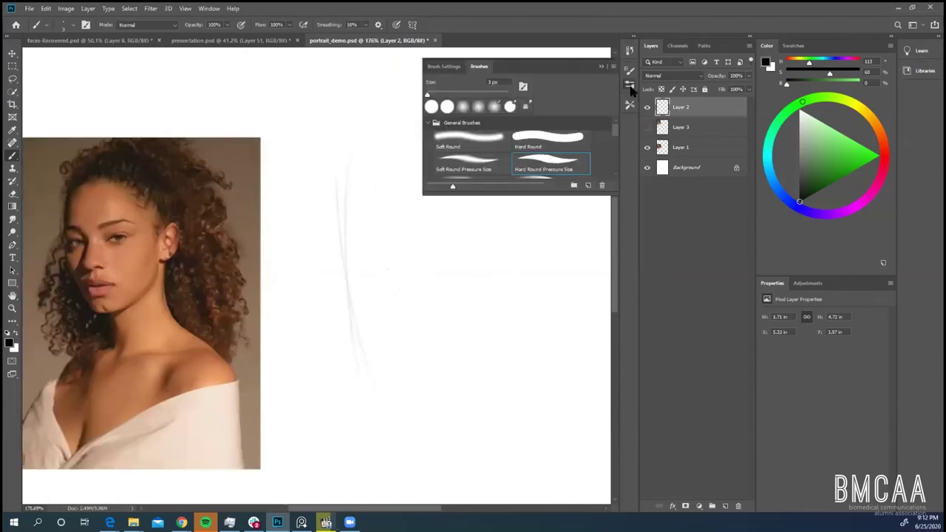
pyautogui.click(630, 87)
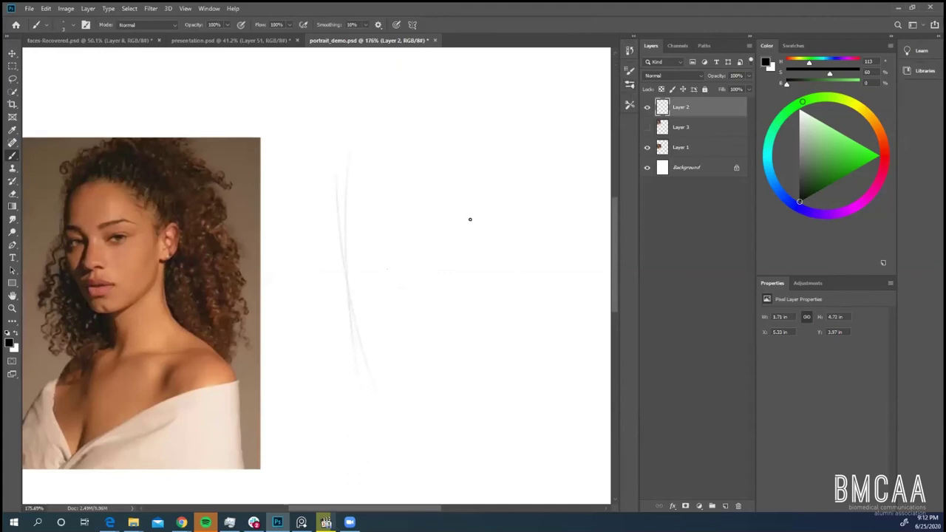
pyautogui.moveTo(467, 215)
pyautogui.mouseDown()
pyautogui.moveTo(491, 232)
pyautogui.moveTo(494, 289)
pyautogui.moveTo(507, 293)
pyautogui.moveTo(531, 339)
pyautogui.moveTo(551, 358)
pyautogui.mouseUp()
pyautogui.keyDown('alt'); pyautogui.scroll(3, 517, 312); pyautogui.keyUp('alt')
pyautogui.keyDown('alt'); pyautogui.scroll(1, 517, 310); pyautogui.keyUp('alt')
pyautogui.keyDown('alt'); pyautogui.scroll(-4, 544, 355); pyautogui.keyUp('alt')
pyautogui.press(']')
pyautogui.press(']')
pyautogui.press(']')
pyautogui.press(']')
pyautogui.press(']')
pyautogui.press(']')
pyautogui.press(']')
pyautogui.press(']')
pyautogui.press(']')
pyautogui.press(']')
pyautogui.press(']')
pyautogui.press(']')
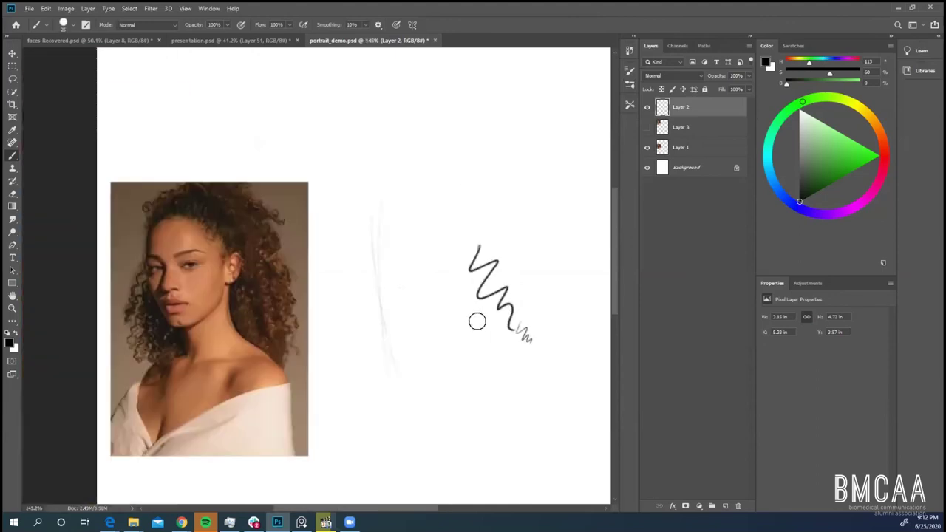
pyautogui.moveTo(466, 332); pyautogui.dragTo(497, 375)
pyautogui.hotkey('ctrl', 'z')
# - Erase the zigzag scribble and the faint guide lines with an enlarged eraser
pyautogui.press('e')
pyautogui.press(']')
pyautogui.press(']')
pyautogui.press(']')
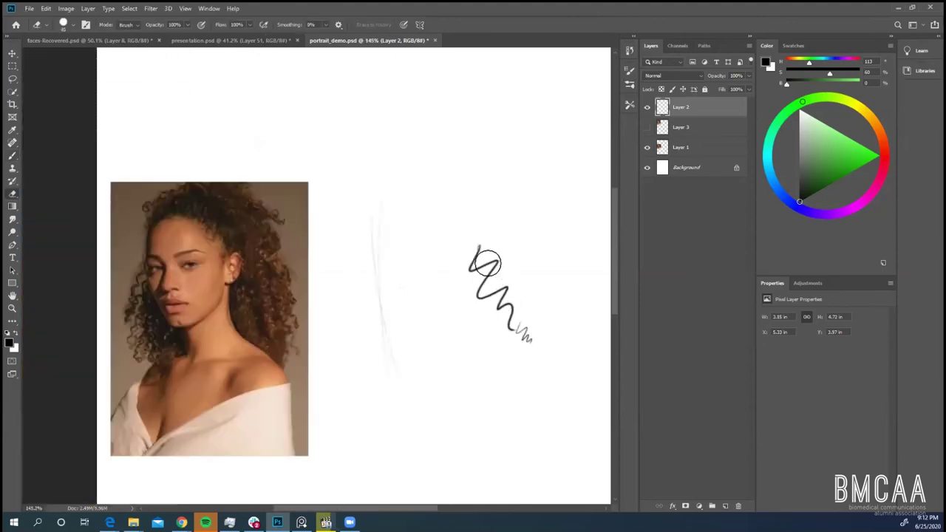
pyautogui.moveTo(479, 253); pyautogui.dragTo(539, 353)
pyautogui.moveTo(386, 217)
pyautogui.mouseDown()
pyautogui.moveTo(386, 301)
pyautogui.moveTo(412, 433)
pyautogui.mouseUp()
# - Sketch light head construction lines beside the photo with a smaller brush: curved center line, brow line, skull arc, nose base and chin line
pyautogui.press('b')
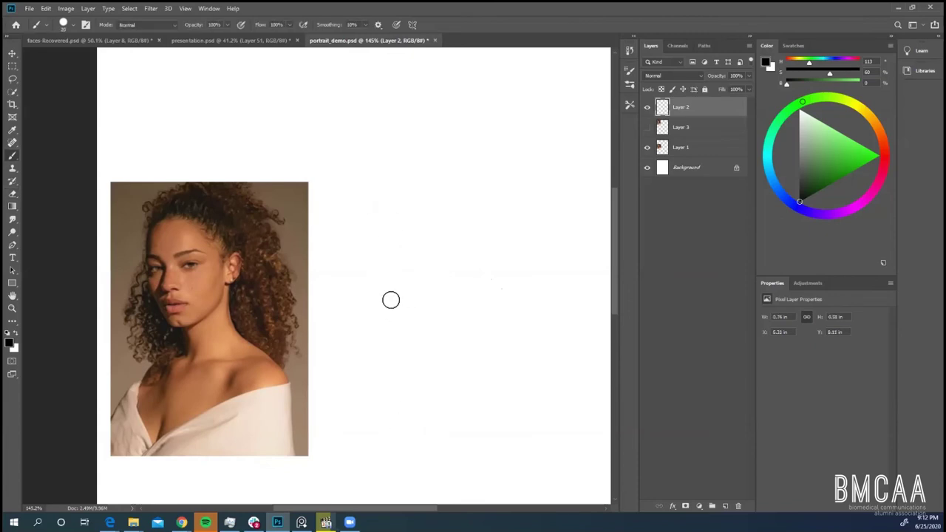
pyautogui.press('[')
pyautogui.press('[')
pyautogui.moveTo(362, 281); pyautogui.dragTo(407, 372)
pyautogui.hotkey('ctrl', 'z')
pyautogui.moveTo(370, 240); pyautogui.dragTo(411, 402)
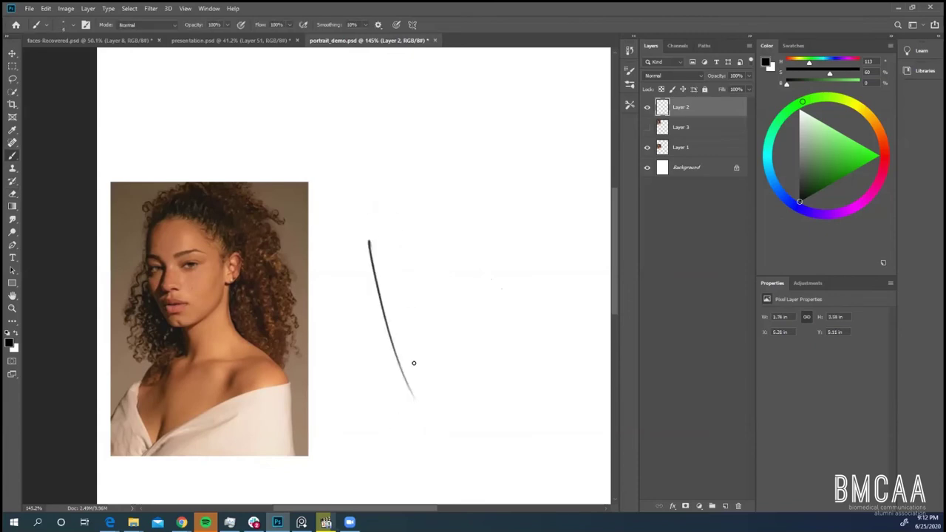
pyautogui.hotkey('ctrl', 'z')
pyautogui.moveTo(371, 241)
pyautogui.mouseDown()
pyautogui.moveTo(418, 408)
pyautogui.moveTo(380, 302)
pyautogui.moveTo(425, 389)
pyautogui.mouseUp()
pyautogui.moveTo(366, 281)
pyautogui.mouseDown()
pyautogui.moveTo(396, 287)
pyautogui.moveTo(480, 270)
pyautogui.mouseUp()
pyautogui.moveTo(396, 334); pyautogui.dragTo(425, 327)
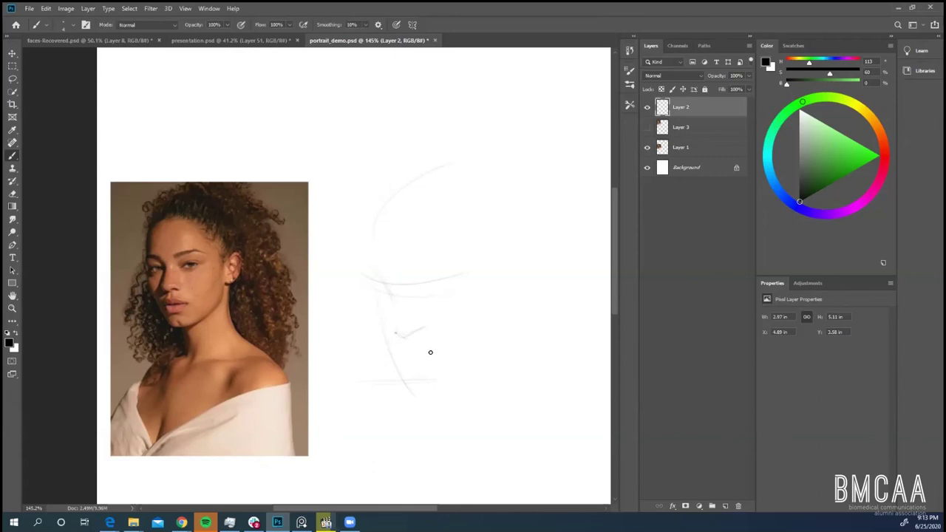
# - Sketch the nose's bridge, rounded tip and nostril over the construction lines
pyautogui.scroll(2, 466, 351)
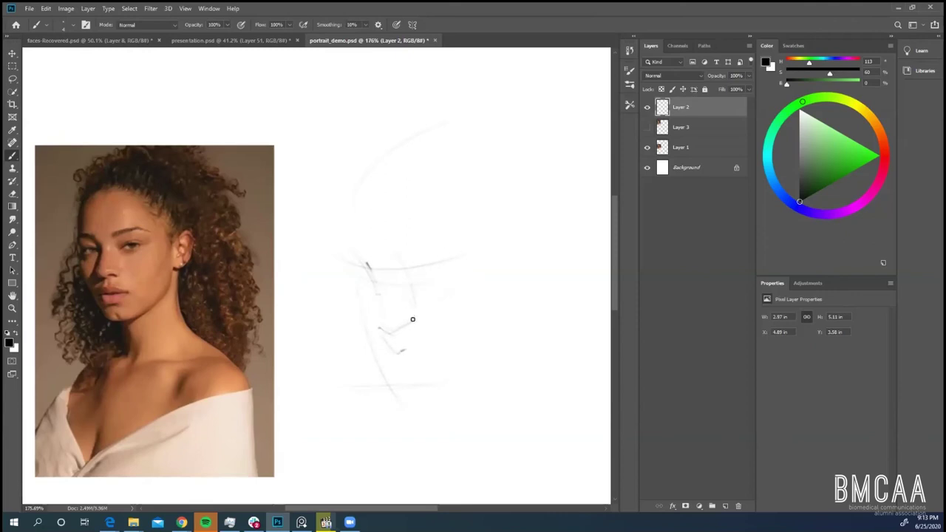
pyautogui.moveTo(382, 294); pyautogui.dragTo(411, 317)
pyautogui.press('ctrl')
pyautogui.moveTo(377, 325); pyautogui.dragTo(398, 323)
pyautogui.hotkey('ctrl', 'z')
pyautogui.moveTo(404, 314); pyautogui.dragTo(412, 326)
# - Draw both eyes with lids and irises along the brow guide, and outline the far cheek contour
pyautogui.moveTo(417, 284)
pyautogui.mouseDown()
pyautogui.moveTo(457, 290)
pyautogui.moveTo(412, 294)
pyautogui.moveTo(453, 270)
pyautogui.moveTo(420, 299)
pyautogui.moveTo(439, 265)
pyautogui.moveTo(421, 290)
pyautogui.moveTo(444, 266)
pyautogui.moveTo(452, 286)
pyautogui.moveTo(427, 294)
pyautogui.moveTo(467, 266)
pyautogui.mouseUp()
pyautogui.moveTo(372, 278); pyautogui.dragTo(384, 316)
pyautogui.moveTo(376, 270)
pyautogui.mouseDown()
pyautogui.moveTo(383, 282)
pyautogui.moveTo(363, 272)
pyautogui.moveTo(353, 312)
pyautogui.mouseUp()
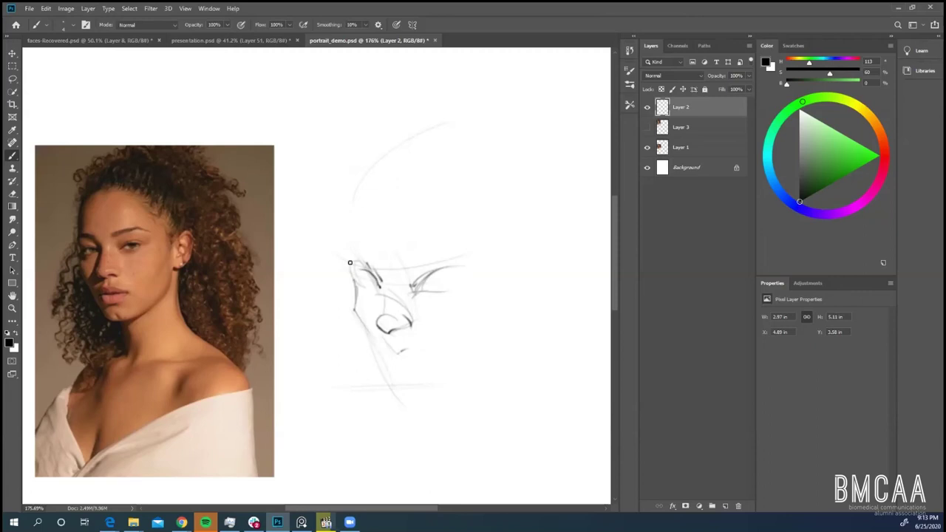
pyautogui.moveTo(350, 263); pyautogui.dragTo(356, 269)
pyautogui.moveTo(370, 277); pyautogui.dragTo(375, 284)
pyautogui.moveTo(441, 283); pyautogui.dragTo(439, 269)
pyautogui.moveTo(436, 274)
pyautogui.mouseDown()
pyautogui.moveTo(434, 288)
pyautogui.moveTo(469, 262)
pyautogui.moveTo(455, 285)
pyautogui.moveTo(443, 284)
pyautogui.mouseUp()
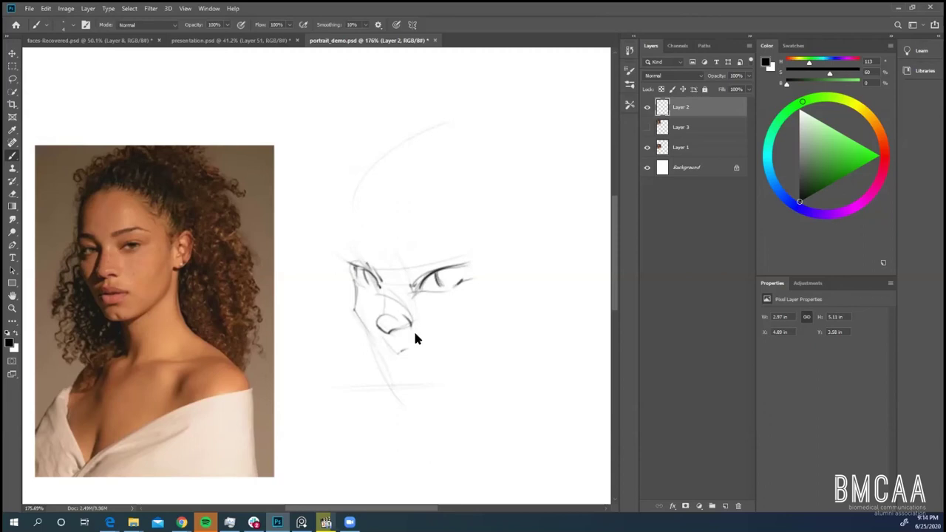
pyautogui.hotkey('alt', 'Tab')
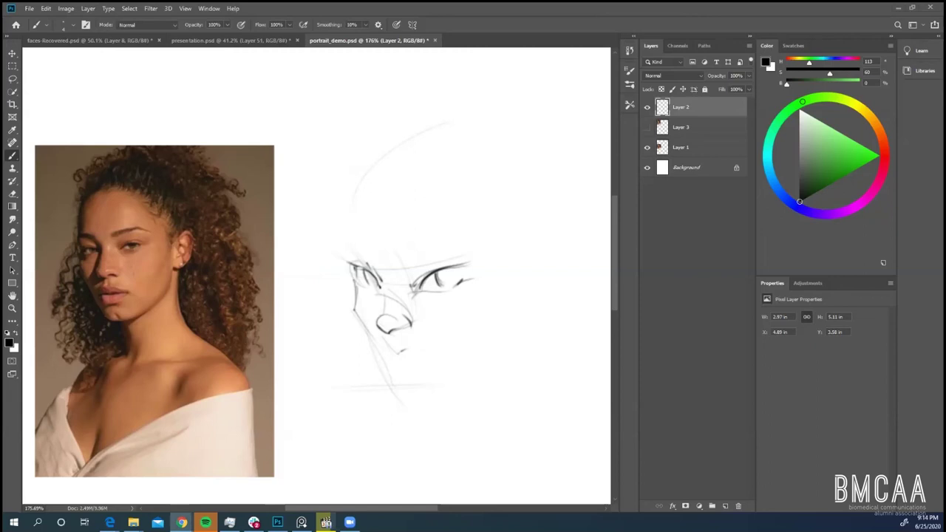
pyautogui.click(385, 281)
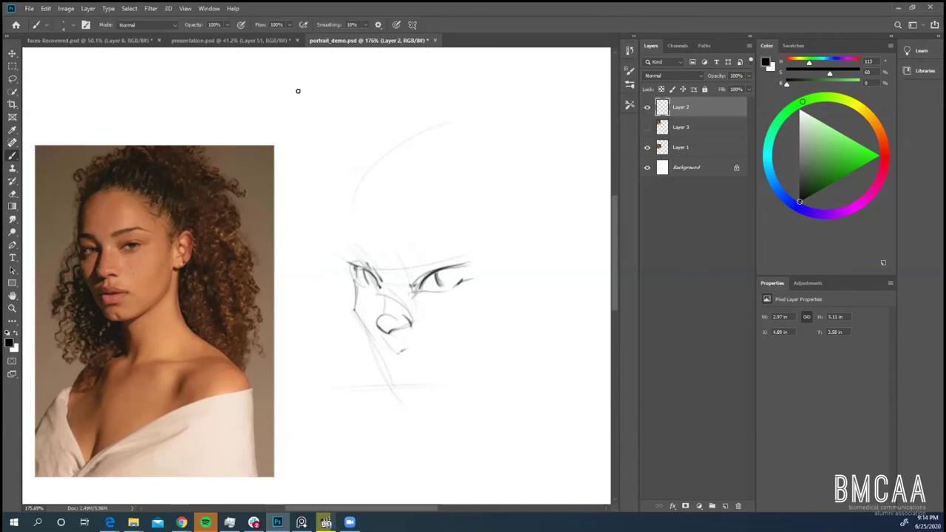
# - Handwrite "LOISH" above the head sketch, try an underline beneath it, and undo the underline
pyautogui.moveTo(293, 82); pyautogui.dragTo(341, 98)
pyautogui.moveTo(342, 87); pyautogui.dragTo(350, 99)
pyautogui.moveTo(291, 115); pyautogui.dragTo(372, 99)
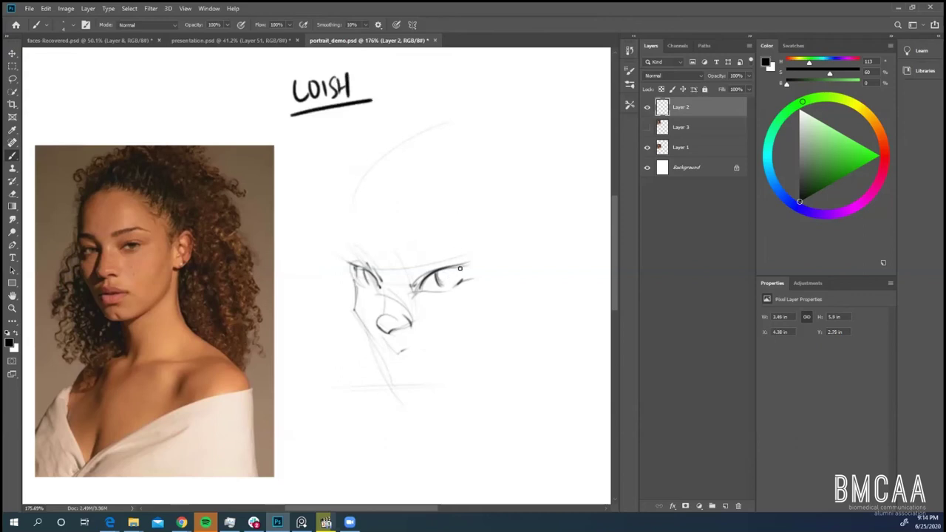
pyautogui.hotkey('ctrl', 'z')
# - Handwrite "Thomas Chamberlain Keen" on the line below "LOISH"
pyautogui.moveTo(272, 116)
pyautogui.mouseDown()
pyautogui.moveTo(292, 115)
pyautogui.moveTo(280, 139)
pyautogui.moveTo(350, 127)
pyautogui.moveTo(362, 112)
pyautogui.moveTo(366, 127)
pyautogui.mouseUp()
pyautogui.moveTo(373, 103)
pyautogui.mouseDown()
pyautogui.moveTo(396, 122)
pyautogui.moveTo(406, 107)
pyautogui.moveTo(436, 112)
pyautogui.mouseUp()
pyautogui.moveTo(439, 109)
pyautogui.mouseDown()
pyautogui.moveTo(455, 103)
pyautogui.moveTo(458, 113)
pyautogui.mouseUp()
pyautogui.moveTo(472, 98)
pyautogui.mouseDown()
pyautogui.moveTo(475, 108)
pyautogui.moveTo(496, 105)
pyautogui.mouseUp()
pyautogui.moveTo(519, 75); pyautogui.dragTo(515, 105)
pyautogui.moveTo(538, 77); pyautogui.dragTo(543, 104)
pyautogui.moveTo(546, 95); pyautogui.dragTo(566, 97)
pyautogui.moveTo(568, 87); pyautogui.dragTo(579, 92)
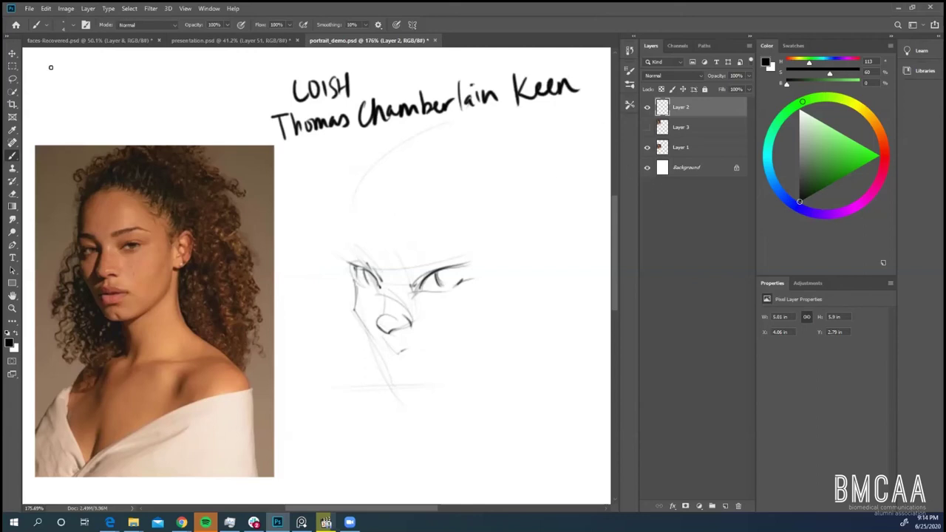
# - Handwrite "TBCHOI" above the reference photo and "Rei_17" on the line beneath it
pyautogui.moveTo(39, 65); pyautogui.dragTo(69, 62)
pyautogui.moveTo(53, 65); pyautogui.dragTo(51, 84)
pyautogui.moveTo(62, 65)
pyautogui.mouseDown()
pyautogui.moveTo(64, 82)
pyautogui.moveTo(97, 83)
pyautogui.mouseUp()
pyautogui.moveTo(109, 59); pyautogui.dragTo(108, 77)
pyautogui.moveTo(97, 74); pyautogui.dragTo(116, 65)
pyautogui.moveTo(133, 61); pyautogui.dragTo(134, 78)
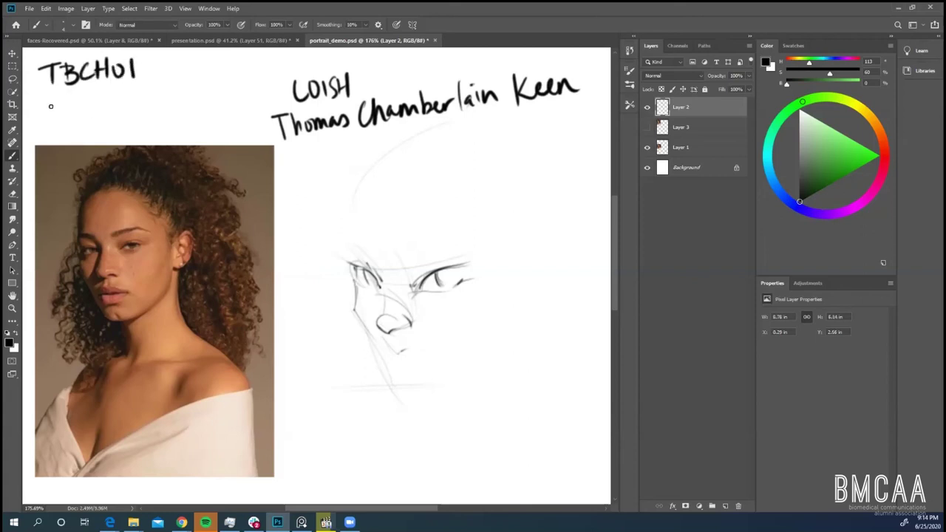
pyautogui.moveTo(48, 104); pyautogui.dragTo(64, 118)
pyautogui.moveTo(67, 112); pyautogui.dragTo(76, 117)
pyautogui.moveTo(81, 107); pyautogui.dragTo(81, 116)
pyautogui.moveTo(88, 110); pyautogui.dragTo(132, 113)
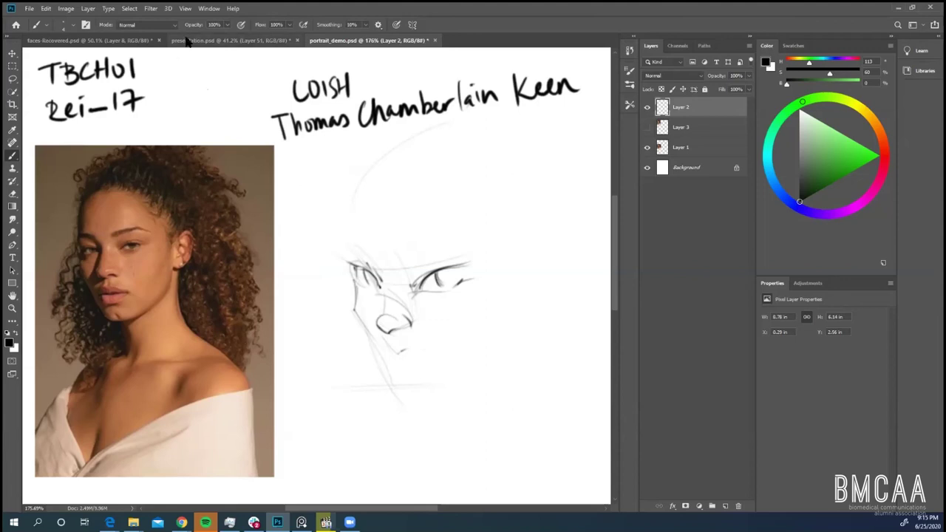
# - Handwrite "Craig Mullins" in the blank area above "TBCHOI"
pyautogui.scroll(-2, 303, 170)
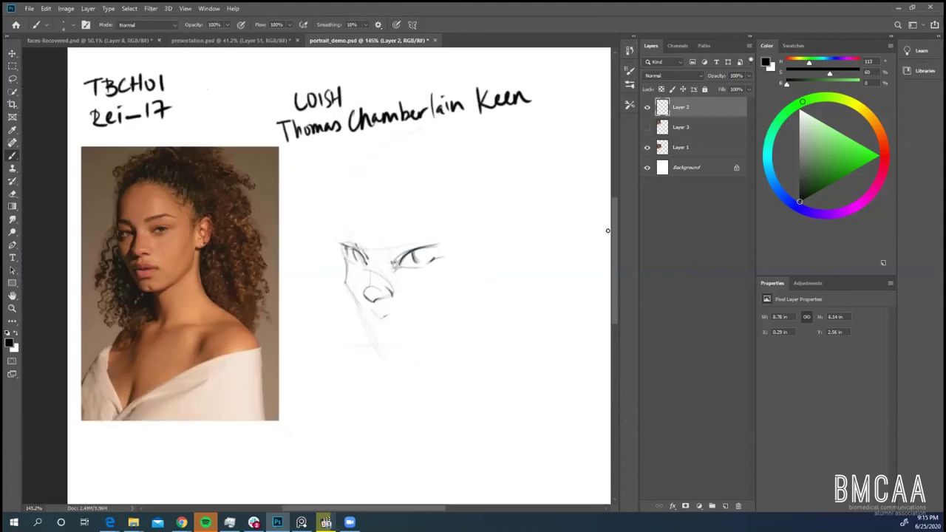
pyautogui.scroll(2, 273, 139)
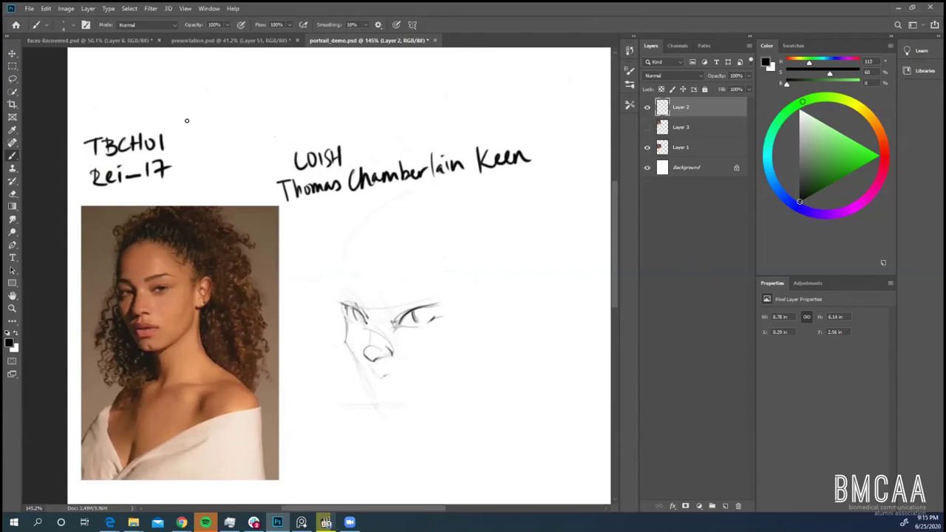
pyautogui.moveTo(106, 86)
pyautogui.mouseDown()
pyautogui.moveTo(95, 101)
pyautogui.moveTo(120, 92)
pyautogui.moveTo(146, 112)
pyautogui.mouseUp()
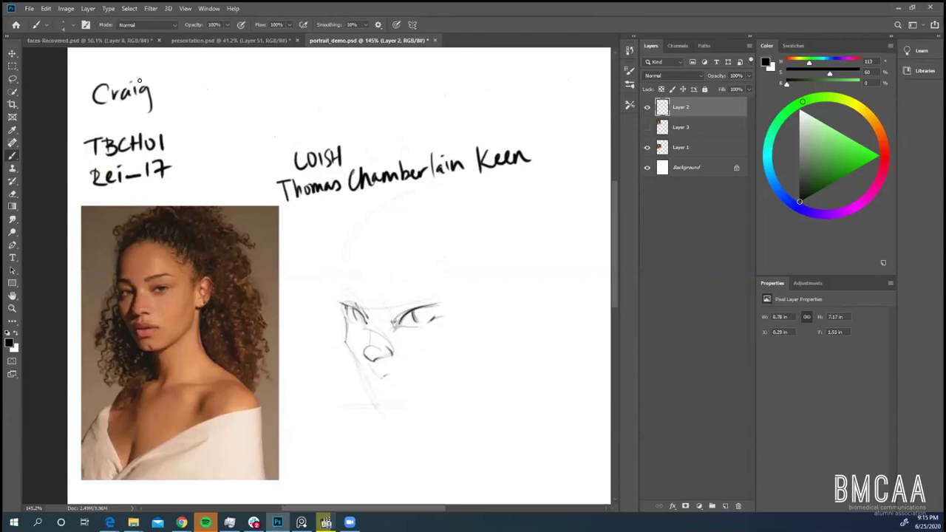
pyautogui.moveTo(169, 80); pyautogui.dragTo(171, 98)
pyautogui.moveTo(171, 81)
pyautogui.mouseDown()
pyautogui.moveTo(182, 80)
pyautogui.moveTo(190, 96)
pyautogui.mouseUp()
pyautogui.moveTo(194, 87); pyautogui.dragTo(210, 92)
pyautogui.moveTo(214, 75); pyautogui.dragTo(216, 90)
pyautogui.moveTo(221, 80); pyautogui.dragTo(230, 93)
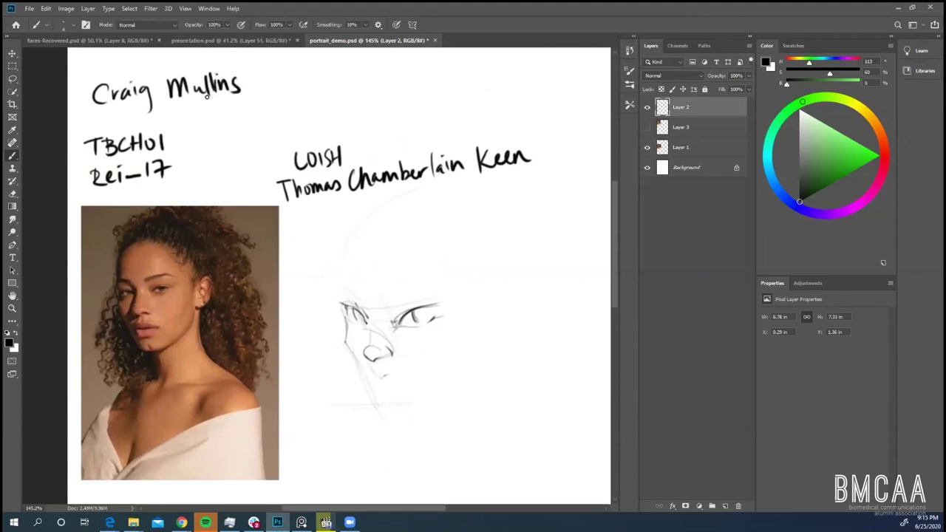
# - Handwrite "Eliza Ivanova" beside "Craig Mullins"
pyautogui.moveTo(269, 74)
pyautogui.mouseDown()
pyautogui.moveTo(283, 90)
pyautogui.moveTo(284, 72)
pyautogui.moveTo(288, 94)
pyautogui.mouseUp()
pyautogui.moveTo(294, 80)
pyautogui.mouseDown()
pyautogui.moveTo(293, 89)
pyautogui.moveTo(312, 90)
pyautogui.moveTo(338, 87)
pyautogui.moveTo(359, 70)
pyautogui.moveTo(381, 80)
pyautogui.mouseUp()
pyautogui.moveTo(386, 69); pyautogui.dragTo(389, 70)
pyautogui.moveTo(397, 69); pyautogui.dragTo(415, 79)
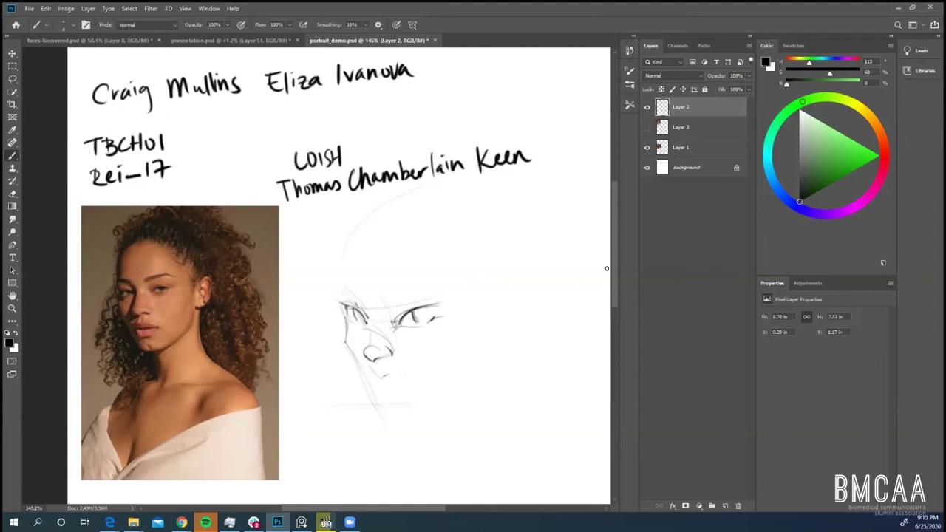
# - Draw the slanted inner part of the eyebrow above the nearer eye of the face sketch
pyautogui.scroll(-1, 614, 253)
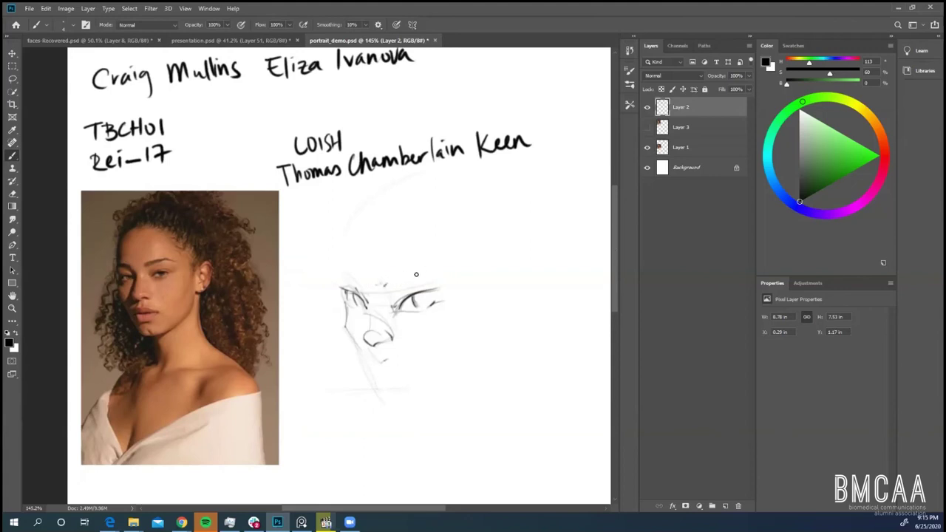
pyautogui.moveTo(384, 286)
pyautogui.mouseDown()
pyautogui.moveTo(413, 269)
pyautogui.moveTo(378, 285)
pyautogui.moveTo(412, 268)
pyautogui.moveTo(424, 278)
pyautogui.moveTo(411, 301)
pyautogui.mouseUp()
# - Set the foreground color to a bright green with hue 122
pyautogui.moveTo(851, 160); pyautogui.dragTo(880, 156)
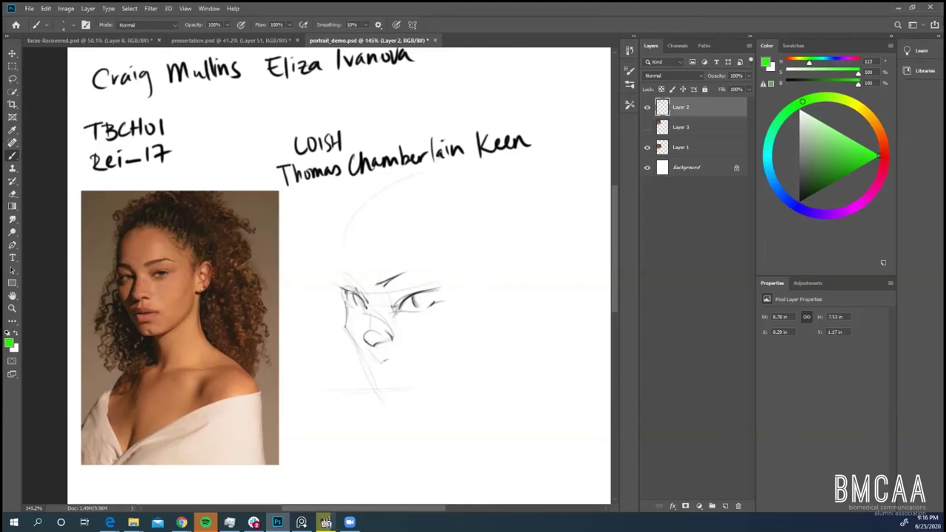
pyautogui.click(884, 162)
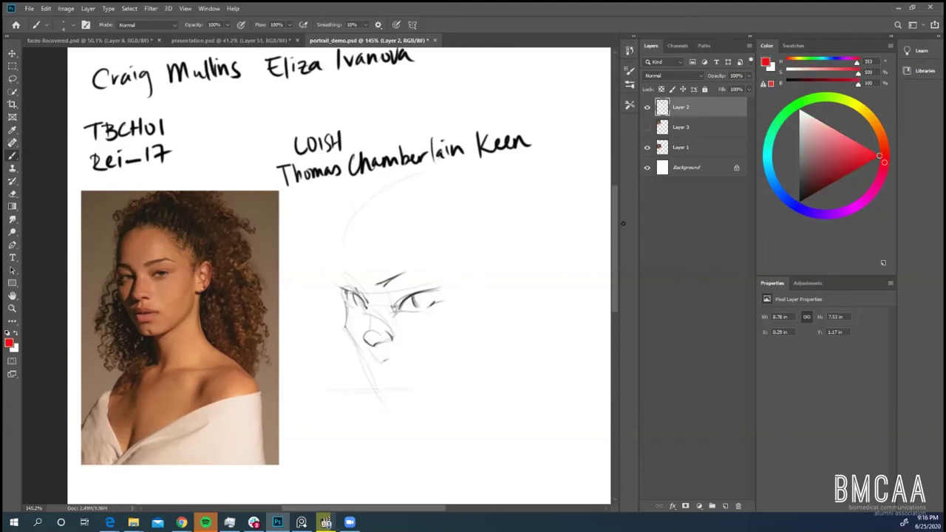
pyautogui.click(795, 105)
pyautogui.click(814, 116)
pyautogui.moveTo(814, 118); pyautogui.dragTo(867, 163)
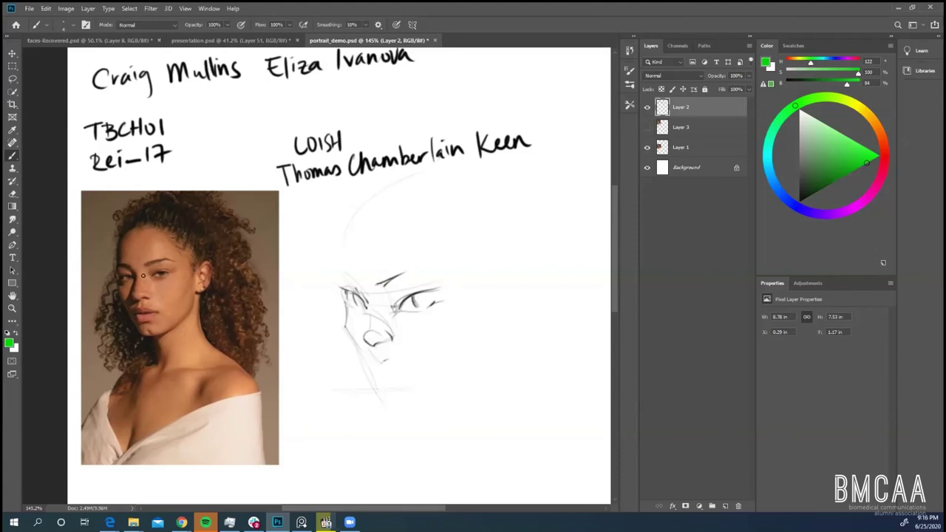
# - Mark brow and nose-base guides, the ear and a vertical center line in green on the photo, and undo the marks
pyautogui.moveTo(116, 267); pyautogui.dragTo(238, 248)
pyautogui.hotkey('ctrl', 'z')
pyautogui.moveTo(125, 301); pyautogui.dragTo(252, 288)
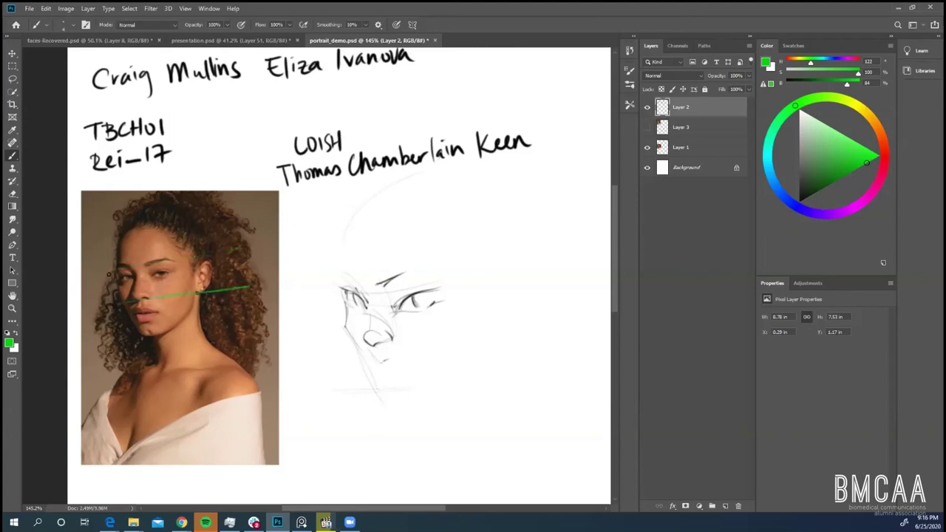
pyautogui.moveTo(116, 265); pyautogui.dragTo(238, 254)
pyautogui.moveTo(210, 271); pyautogui.dragTo(204, 291)
pyautogui.moveTo(203, 299); pyautogui.dragTo(204, 312)
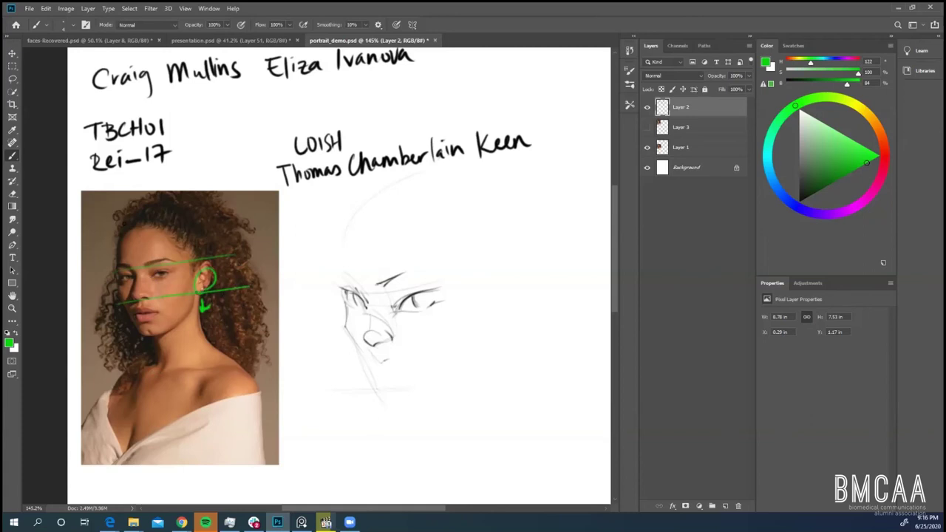
pyautogui.moveTo(143, 370); pyautogui.dragTo(136, 214)
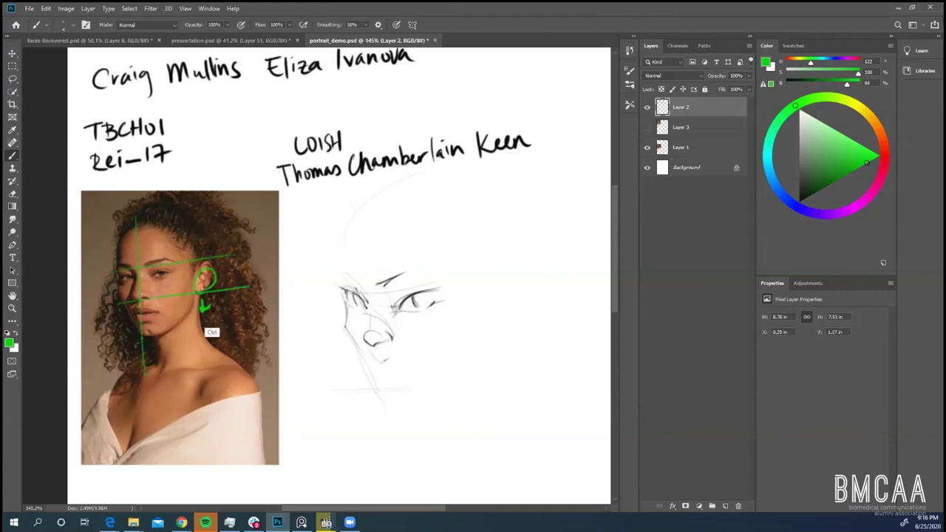
pyautogui.moveTo(197, 258); pyautogui.dragTo(201, 251)
pyautogui.hotkey('ctrl', 'z')
pyautogui.hotkey('ctrl', 'z')
pyautogui.hotkey('ctrl', 'z')
pyautogui.hotkey('ctrl', 'z')
pyautogui.hotkey('ctrl', 'z')
pyautogui.hotkey('ctrl', 'z')
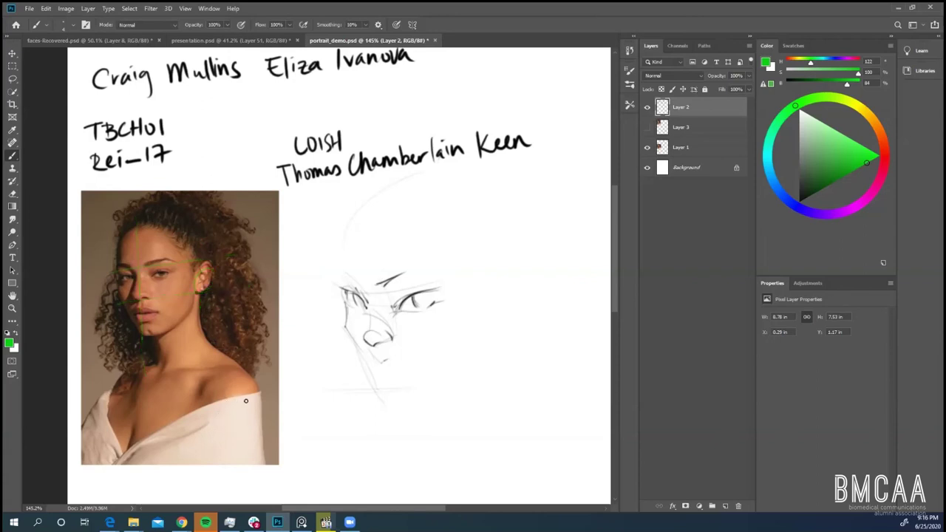
# - Set the foreground color to black and erase the lower lid lines of the nearer eye
pyautogui.click(799, 201)
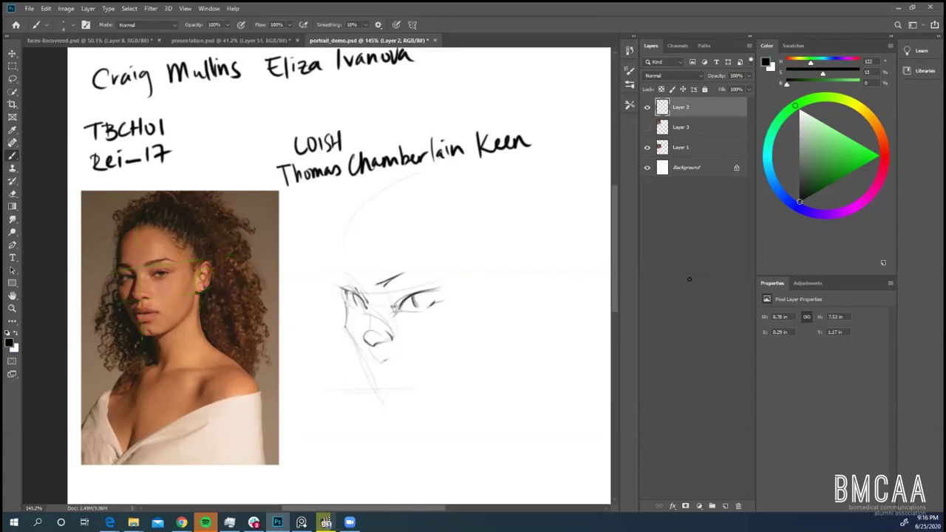
pyautogui.press('e')
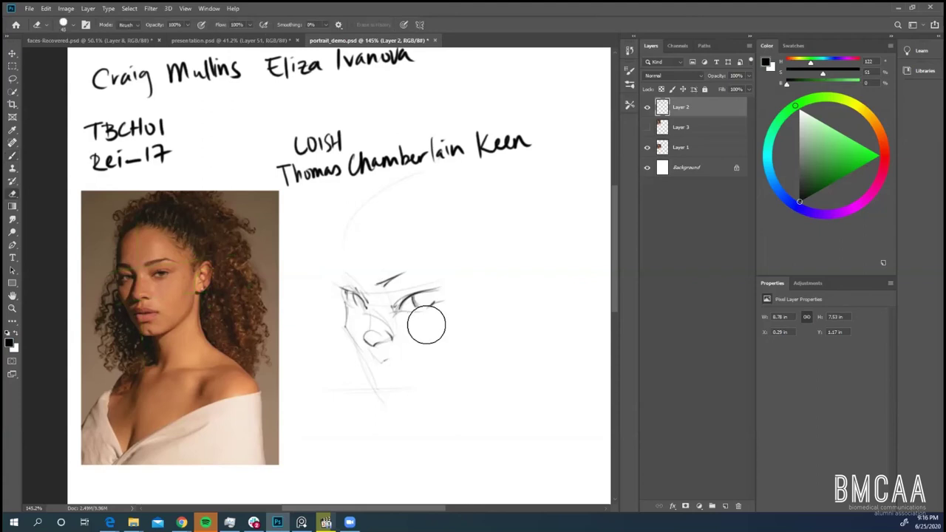
pyautogui.moveTo(427, 325); pyautogui.dragTo(435, 317)
pyautogui.press('b')
pyautogui.press('e')
pyautogui.press('b')
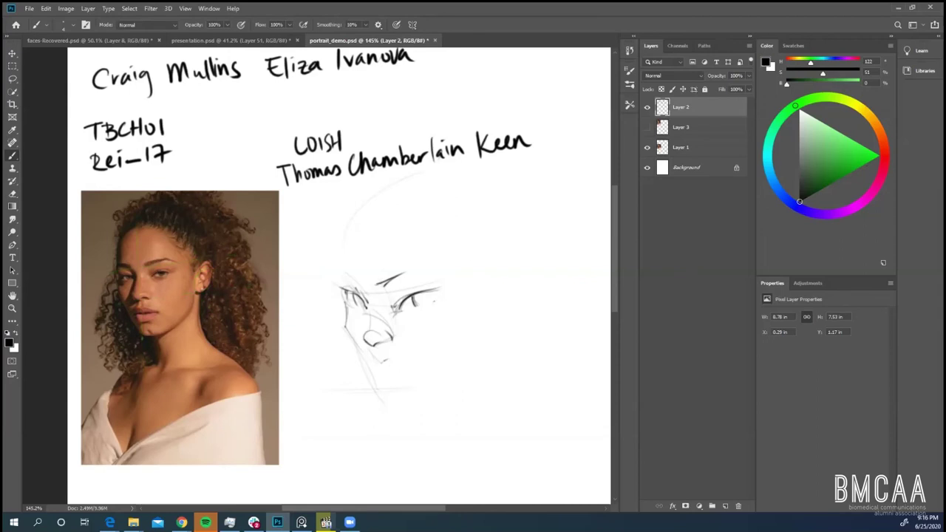
# - Darken the far eye's lid and eyebrow, and restate the eye line running across to the nearer eye
pyautogui.moveTo(356, 293); pyautogui.dragTo(367, 306)
pyautogui.moveTo(340, 288); pyautogui.dragTo(366, 304)
pyautogui.moveTo(347, 294)
pyautogui.mouseDown()
pyautogui.moveTo(358, 303)
pyautogui.moveTo(417, 307)
pyautogui.moveTo(434, 298)
pyautogui.mouseUp()
pyautogui.moveTo(361, 287)
pyautogui.mouseDown()
pyautogui.moveTo(343, 273)
pyautogui.moveTo(411, 278)
pyautogui.mouseUp()
# - Erase and redraw the inner end of the nearer eyebrow as a short hooked corner
pyautogui.press('e')
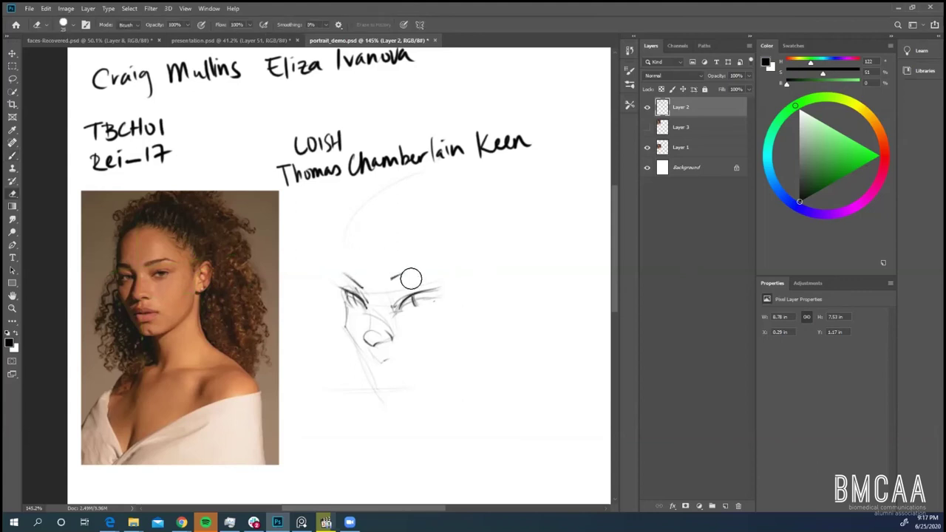
pyautogui.press('b')
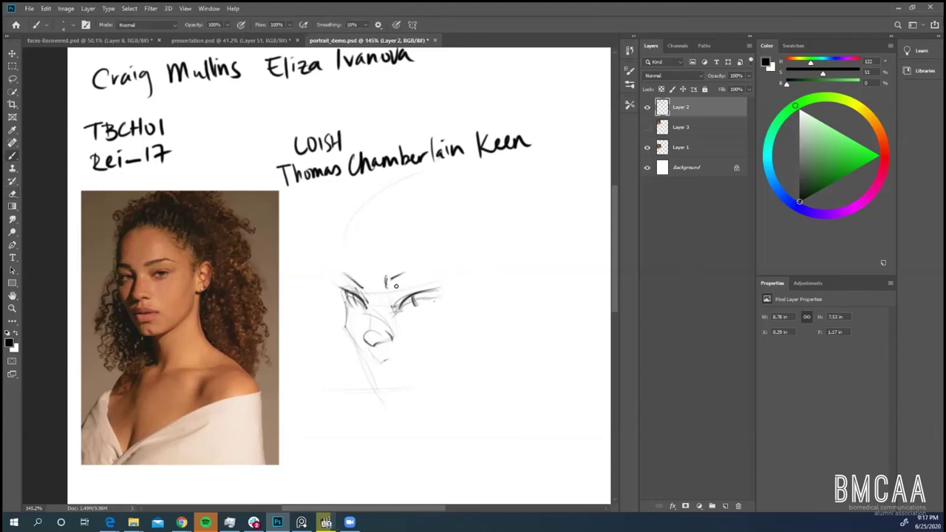
pyautogui.hotkey('ctrl', 'z')
pyautogui.hotkey('ctrl', 'z')
pyautogui.moveTo(384, 278)
pyautogui.mouseDown()
pyautogui.moveTo(416, 276)
pyautogui.moveTo(396, 284)
pyautogui.mouseUp()
pyautogui.press('e')
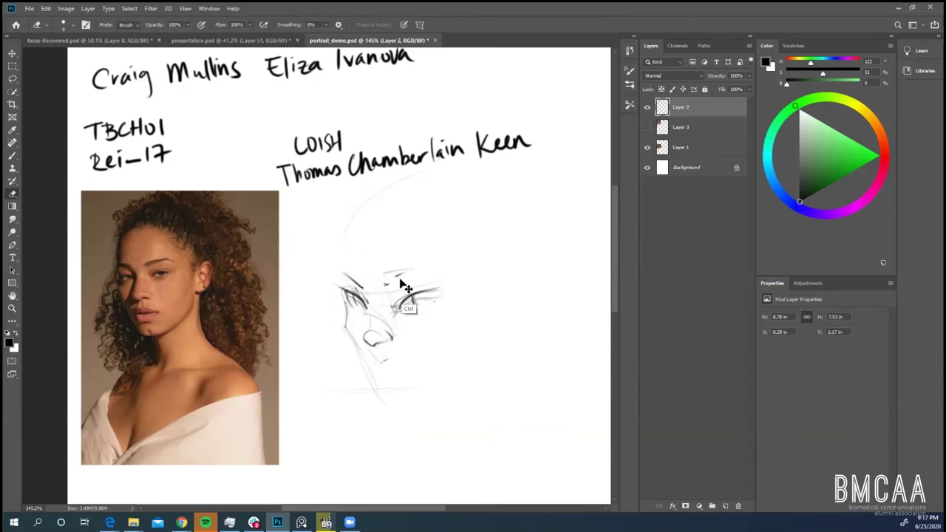
pyautogui.hotkey('ctrl', 'z')
pyautogui.moveTo(400, 281)
pyautogui.mouseDown()
pyautogui.moveTo(380, 282)
pyautogui.moveTo(392, 278)
pyautogui.mouseUp()
pyautogui.press('b')
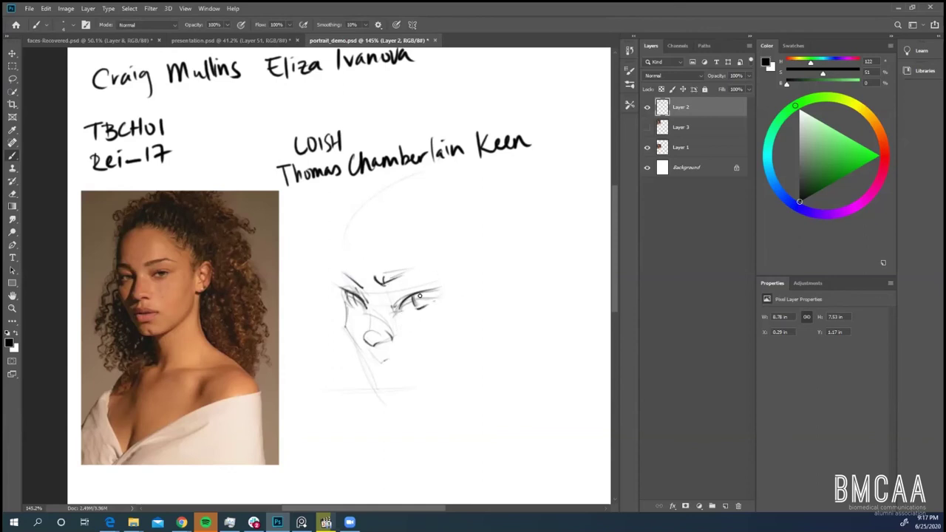
# - Draw the nearer eye's upper lid, crease and iris with darker strokes, and touch up the far eye's lower edge
pyautogui.moveTo(401, 307); pyautogui.dragTo(420, 298)
pyautogui.moveTo(428, 293)
pyautogui.mouseDown()
pyautogui.moveTo(450, 288)
pyautogui.moveTo(405, 302)
pyautogui.moveTo(411, 289)
pyautogui.mouseUp()
pyautogui.moveTo(398, 303); pyautogui.dragTo(444, 285)
pyautogui.moveTo(419, 286)
pyautogui.mouseDown()
pyautogui.moveTo(438, 284)
pyautogui.moveTo(399, 305)
pyautogui.moveTo(425, 287)
pyautogui.moveTo(416, 285)
pyautogui.mouseUp()
pyautogui.hotkey('ctrl', 'z')
pyautogui.hotkey('ctrl', 'z')
pyautogui.press('e')
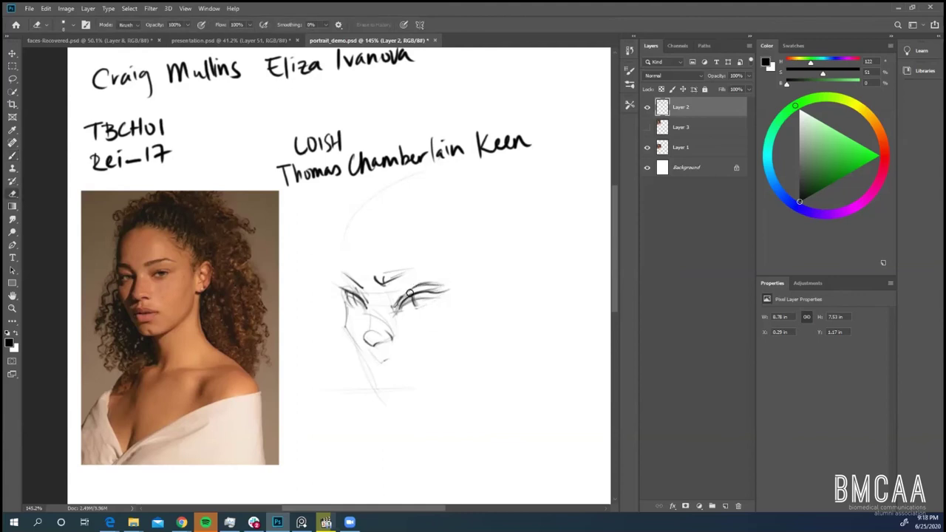
pyautogui.press('b')
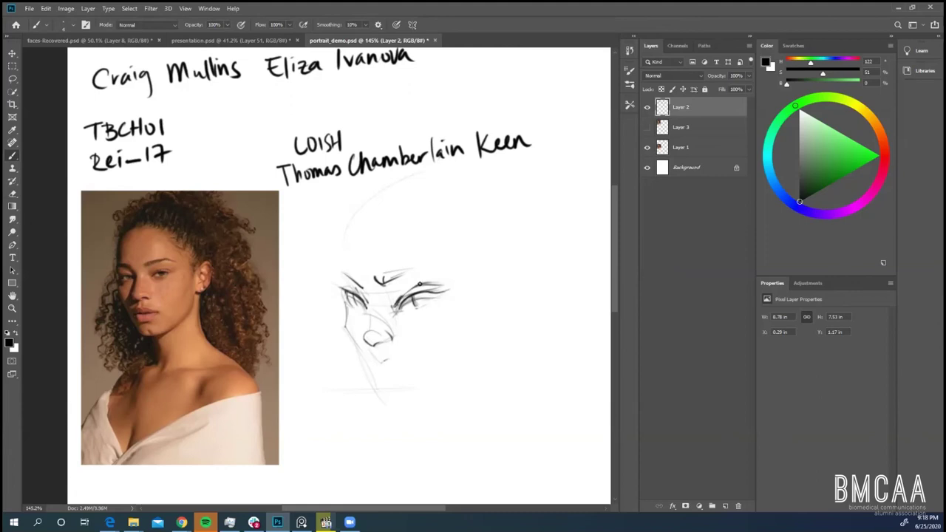
pyautogui.moveTo(419, 283)
pyautogui.mouseDown()
pyautogui.moveTo(400, 300)
pyautogui.moveTo(415, 312)
pyautogui.mouseUp()
pyautogui.moveTo(350, 302); pyautogui.dragTo(359, 310)
# - Extend the nearer eyebrow up to its arch and down into the tail, and add strokes to the far eyebrow
pyautogui.moveTo(378, 278); pyautogui.dragTo(422, 263)
pyautogui.moveTo(139, 259)
pyautogui.mouseDown()
pyautogui.moveTo(168, 245)
pyautogui.moveTo(182, 262)
pyautogui.mouseUp()
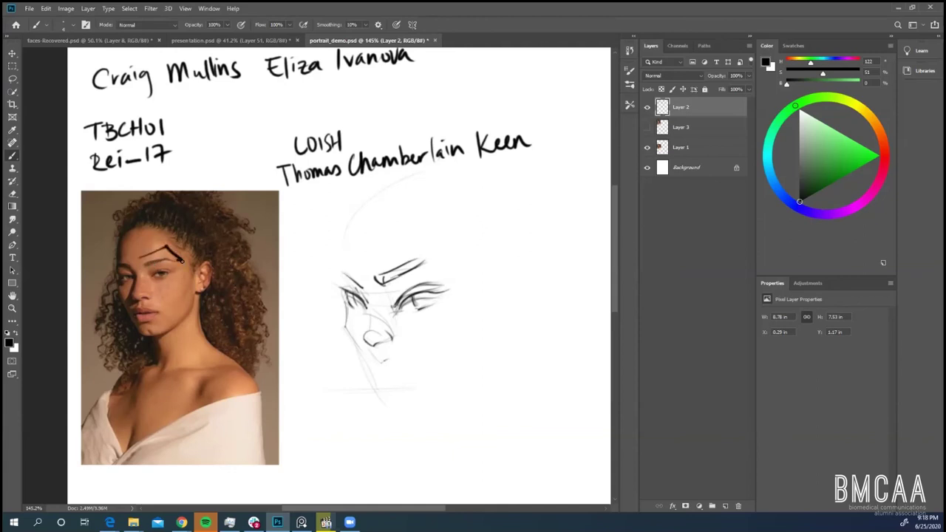
pyautogui.hotkey('ctrl', 'z')
pyautogui.hotkey('ctrl', 'z')
pyautogui.moveTo(419, 259); pyautogui.dragTo(437, 261)
pyautogui.moveTo(340, 265); pyautogui.dragTo(360, 278)
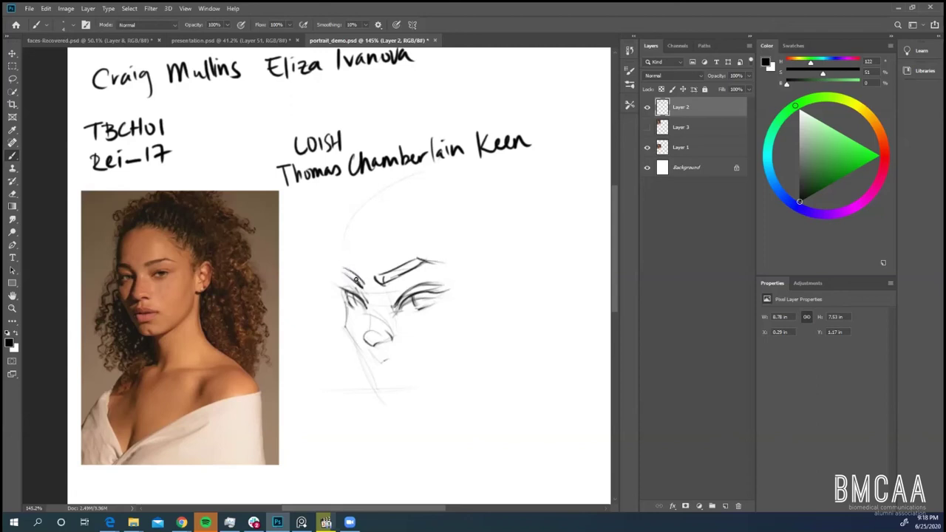
# - Draw the forehead contour above the far eye and a curved hairline with loose curls at the temple
pyautogui.press('e')
pyautogui.press('b')
pyautogui.moveTo(349, 298)
pyautogui.mouseDown()
pyautogui.moveTo(338, 274)
pyautogui.moveTo(352, 221)
pyautogui.mouseUp()
pyautogui.hotkey('ctrl', 'z')
pyautogui.hotkey('ctrl', 'z')
pyautogui.hotkey('ctrl', 'z')
pyautogui.hotkey('ctrl', 'z')
pyautogui.moveTo(356, 224)
pyautogui.mouseDown()
pyautogui.moveTo(450, 213)
pyautogui.moveTo(449, 231)
pyautogui.moveTo(476, 246)
pyautogui.moveTo(418, 223)
pyautogui.moveTo(462, 259)
pyautogui.mouseUp()
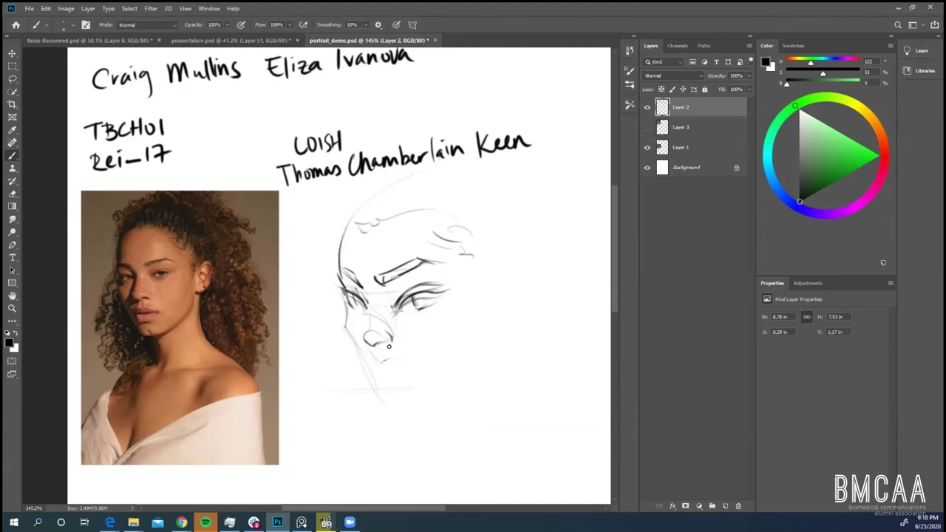
# - Darken the nose base and bridge, and outline the far cheek beside the eye
pyautogui.moveTo(380, 345); pyautogui.dragTo(386, 345)
pyautogui.moveTo(367, 334); pyautogui.dragTo(365, 309)
pyautogui.moveTo(345, 300)
pyautogui.mouseDown()
pyautogui.moveTo(351, 335)
pyautogui.moveTo(372, 368)
pyautogui.mouseUp()
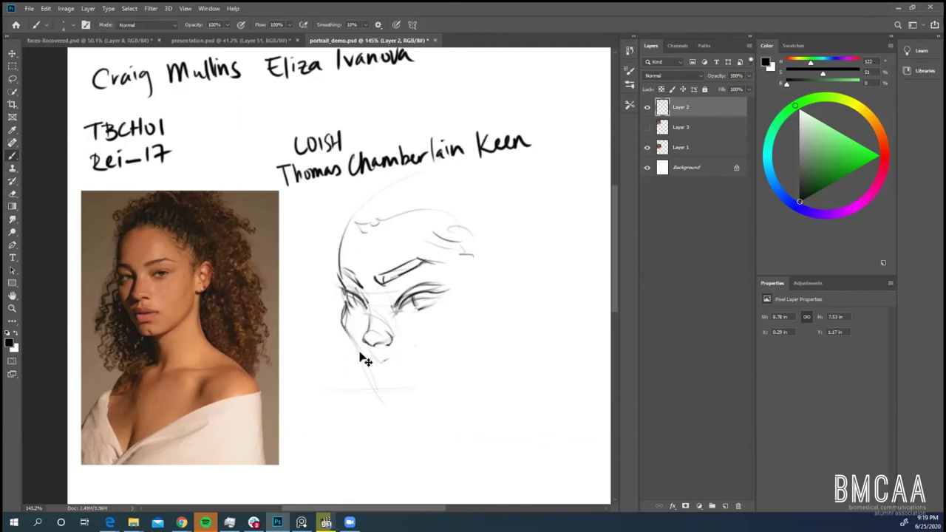
pyautogui.hotkey('ctrl', 'z')
pyautogui.moveTo(345, 310); pyautogui.dragTo(381, 399)
pyautogui.hotkey('ctrl', 'z')
# - Erase the small curls at the front of the hairline and clean up around them
pyautogui.press('e')
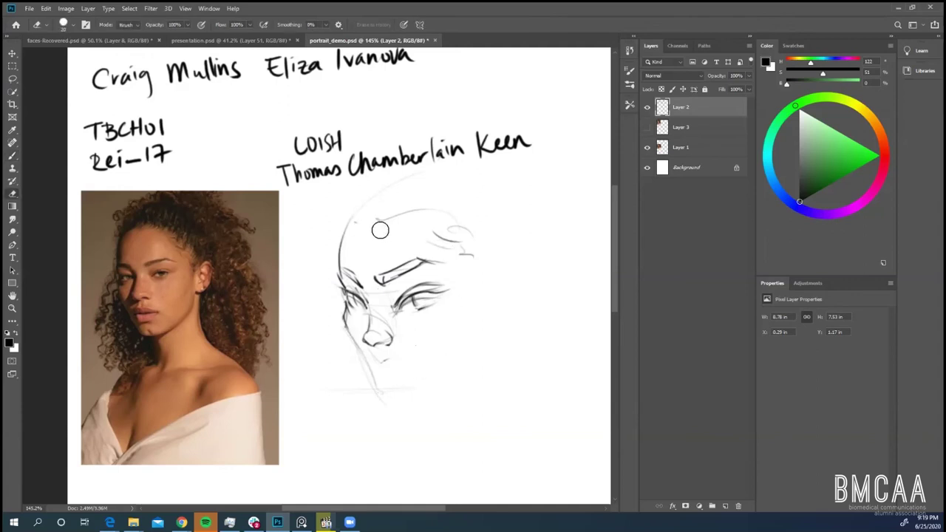
pyautogui.press('b')
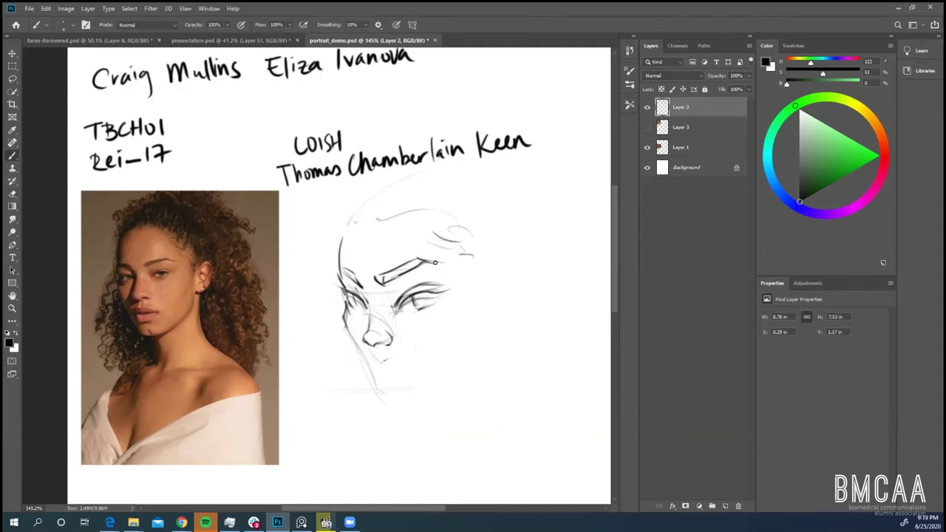
pyautogui.press('e')
pyautogui.press('b')
# - Sketch the ear as a large oval and add light guide lines for the jaw below it
pyautogui.moveTo(463, 322); pyautogui.dragTo(448, 341)
pyautogui.press('ctrl')
pyautogui.moveTo(481, 294)
pyautogui.mouseDown()
pyautogui.moveTo(491, 257)
pyautogui.moveTo(500, 310)
pyautogui.moveTo(468, 340)
pyautogui.mouseUp()
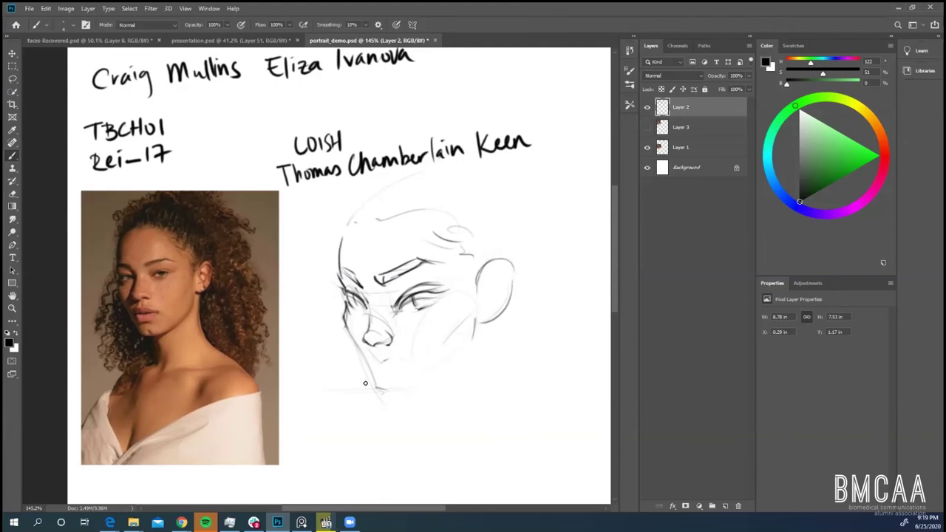
# - Draw the bottom of the chin and the lips, complete the nearer eye's outer edge, and clean up the mouth area
pyautogui.moveTo(377, 387); pyautogui.dragTo(411, 388)
pyautogui.moveTo(385, 363); pyautogui.dragTo(397, 365)
pyautogui.hotkey('ctrl', 'z')
pyautogui.moveTo(433, 297); pyautogui.dragTo(446, 295)
pyautogui.press('e')
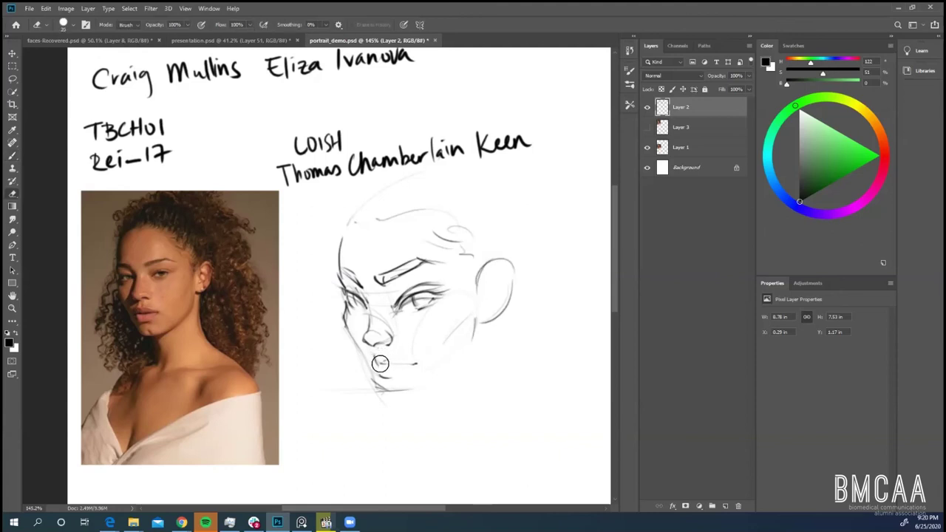
pyautogui.press('[')
pyautogui.moveTo(375, 355); pyautogui.dragTo(379, 363)
pyautogui.press('b')
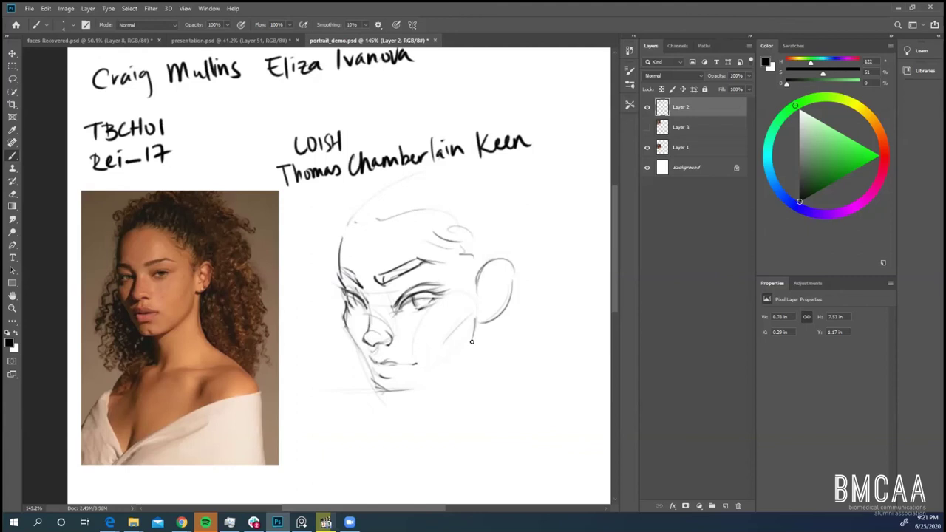
# - Draw the jawline from below the ear down to the chin and darken it with repeated strokes
pyautogui.moveTo(474, 321); pyautogui.dragTo(435, 372)
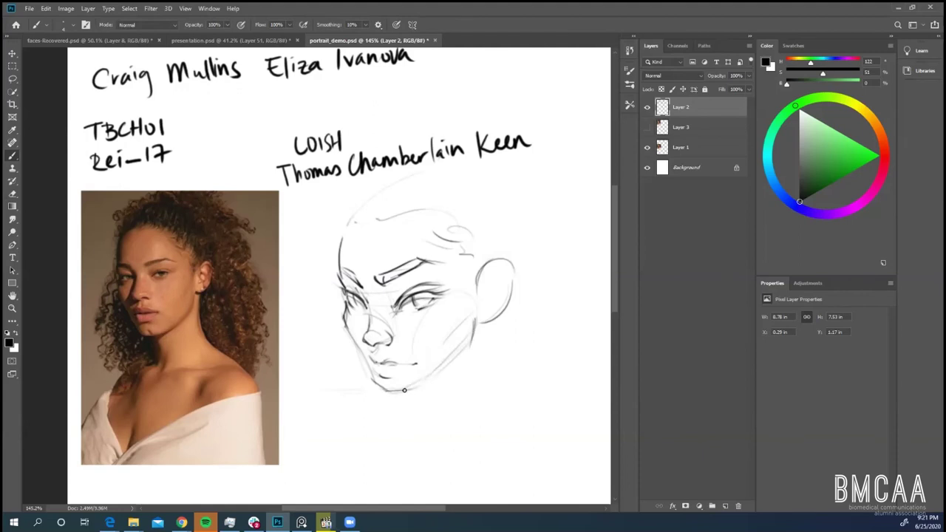
pyautogui.moveTo(405, 390); pyautogui.dragTo(447, 368)
pyautogui.moveTo(388, 393); pyautogui.dragTo(459, 354)
pyautogui.moveTo(423, 380); pyautogui.dragTo(444, 362)
pyautogui.moveTo(378, 385); pyautogui.dragTo(422, 384)
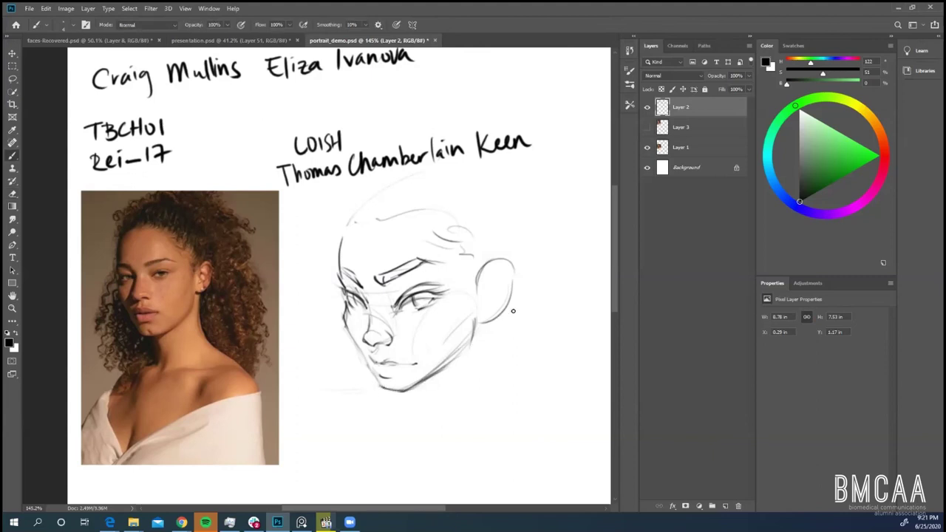
# - Sketch loose curly hair outlines behind the ear and beside the far side of the face
pyautogui.moveTo(517, 186)
pyautogui.mouseDown()
pyautogui.moveTo(571, 240)
pyautogui.moveTo(528, 355)
pyautogui.moveTo(544, 398)
pyautogui.mouseUp()
pyautogui.moveTo(337, 284); pyautogui.dragTo(334, 315)
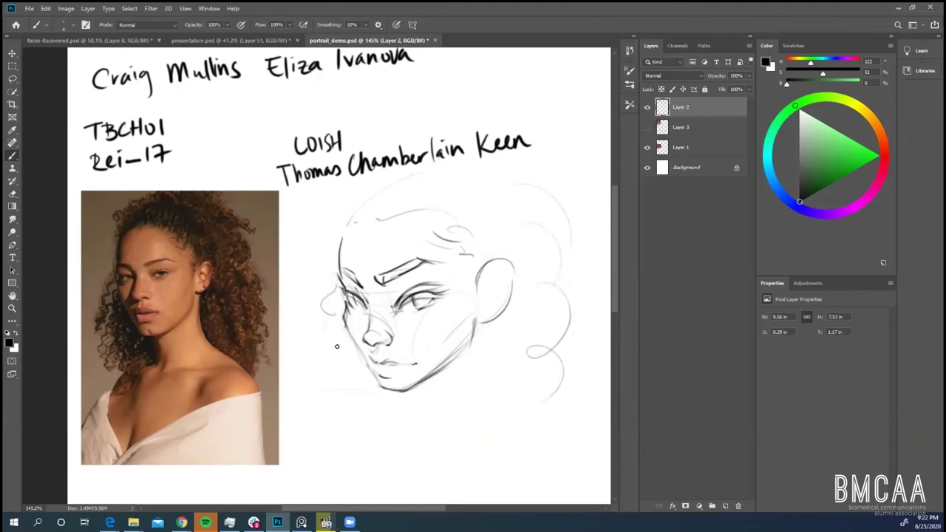
pyautogui.moveTo(340, 356)
pyautogui.mouseDown()
pyautogui.moveTo(323, 374)
pyautogui.moveTo(324, 410)
pyautogui.mouseUp()
pyautogui.moveTo(424, 380); pyautogui.dragTo(483, 330)
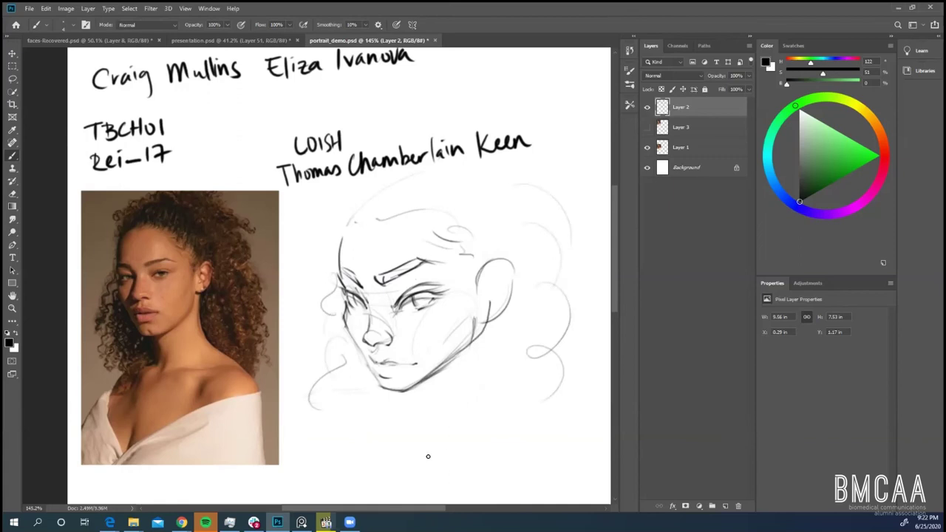
pyautogui.hotkey('ctrl', 'z')
# - Mark the diagonal from the outer eye to the jaw corner and the jawline on the photo, and undo the marks
pyautogui.scroll(4, 177, 258)
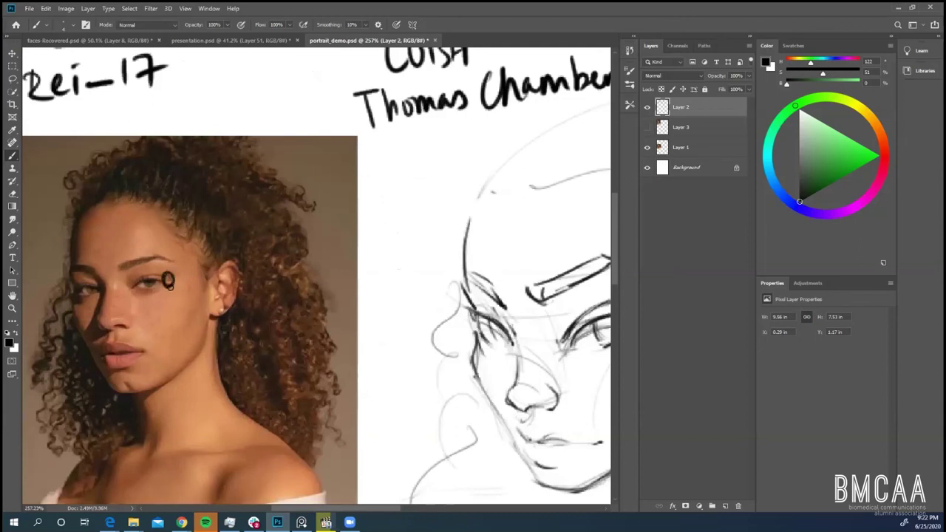
pyautogui.hotkey('ctrl', 'z')
pyautogui.moveTo(151, 262); pyautogui.dragTo(212, 353)
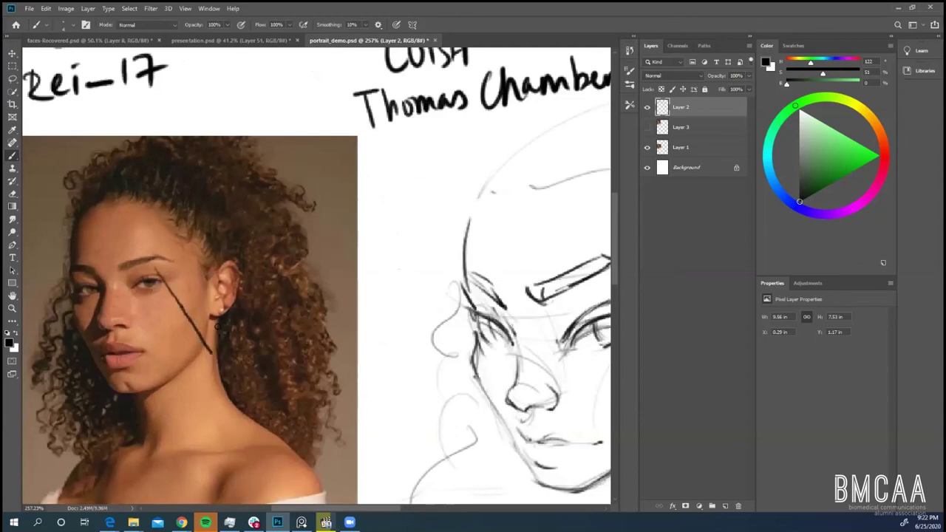
pyautogui.moveTo(209, 313)
pyautogui.mouseDown()
pyautogui.moveTo(206, 349)
pyautogui.moveTo(166, 384)
pyautogui.mouseUp()
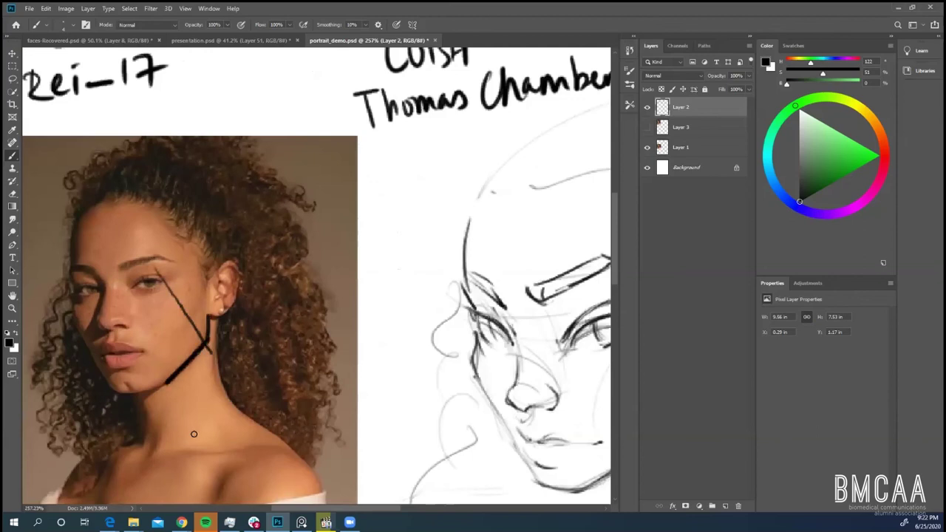
pyautogui.hotkey('ctrl', 'z')
pyautogui.hotkey('ctrl', 'z')
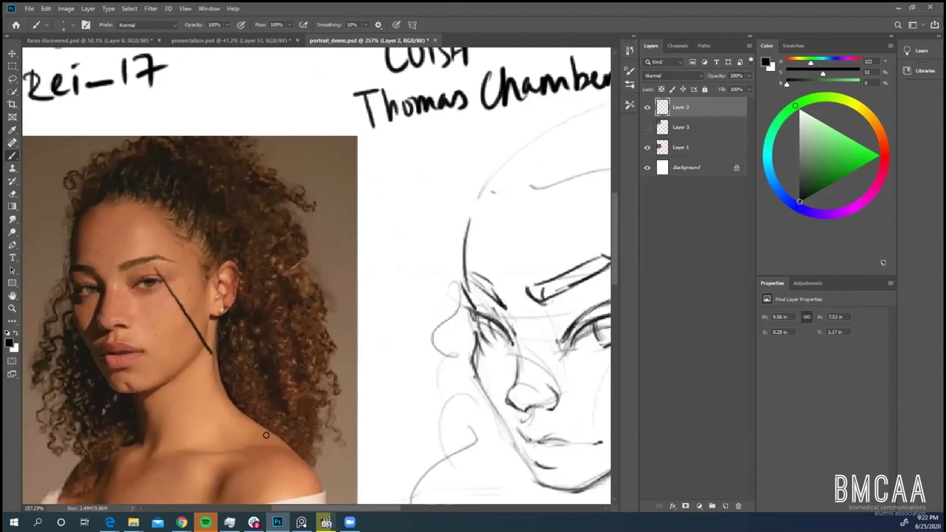
pyautogui.scroll(-3, 266, 435)
pyautogui.hotkey('ctrl', 'z')
# - Trace the jaw from below the ear toward the chin on the photo, and undo the strokes
pyautogui.scroll(2, 391, 416)
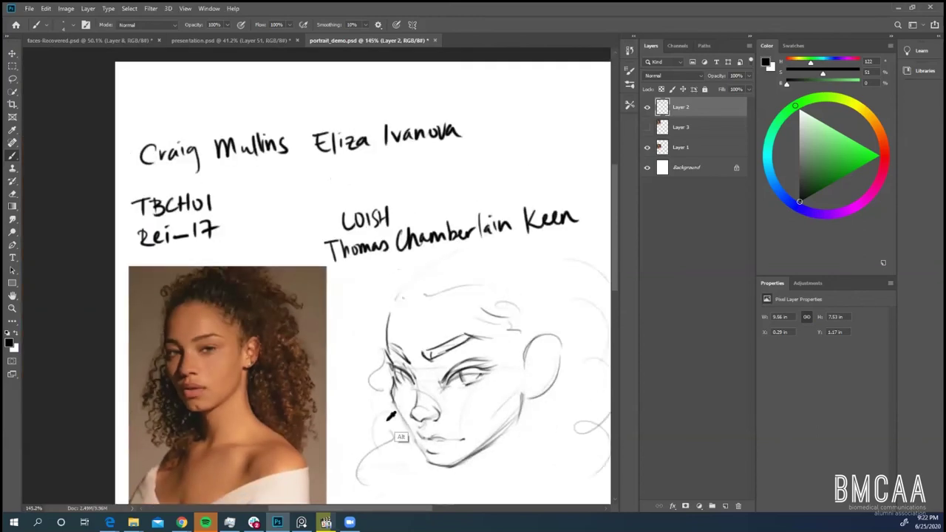
pyautogui.scroll(1, 391, 416)
pyautogui.moveTo(183, 335)
pyautogui.mouseDown()
pyautogui.moveTo(214, 387)
pyautogui.moveTo(205, 391)
pyautogui.moveTo(210, 356)
pyautogui.mouseUp()
pyautogui.hotkey('ctrl', 'z')
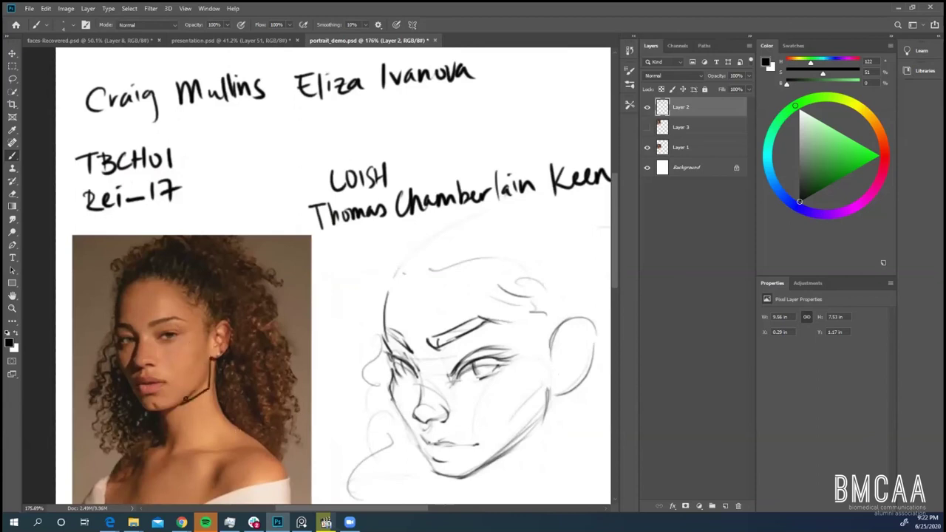
pyautogui.hotkey('ctrl', 'z')
pyautogui.moveTo(185, 400)
pyautogui.mouseDown()
pyautogui.moveTo(208, 360)
pyautogui.moveTo(217, 378)
pyautogui.mouseUp()
pyautogui.hotkey('ctrl', 'z')
pyautogui.hotkey('ctrl', 'z')
pyautogui.moveTo(181, 404); pyautogui.dragTo(196, 361)
pyautogui.hotkey('ctrl', 'z')
# - Draw a diagonal cheek line from the nearer eye to the jaw and sharpen the jaw corner below the ear
pyautogui.moveTo(426, 508); pyautogui.dragTo(434, 508)
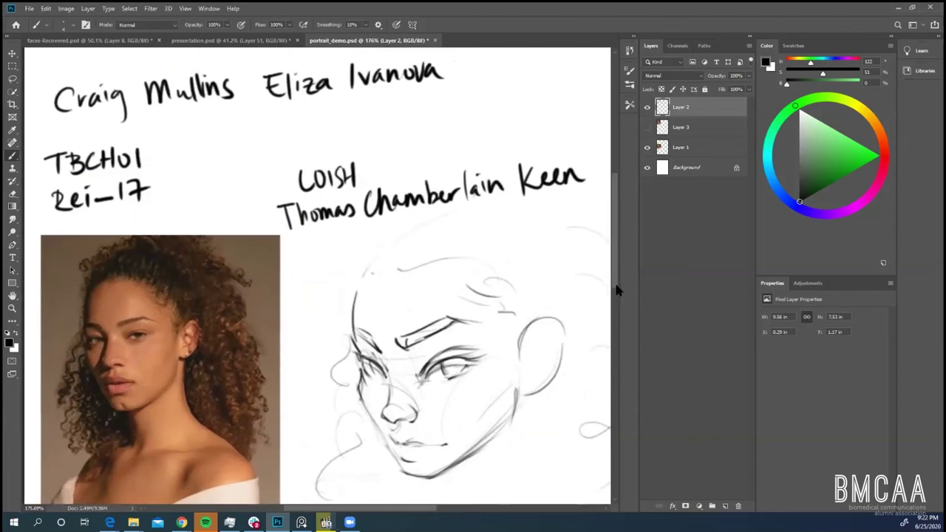
pyautogui.scroll(-3, 615, 293)
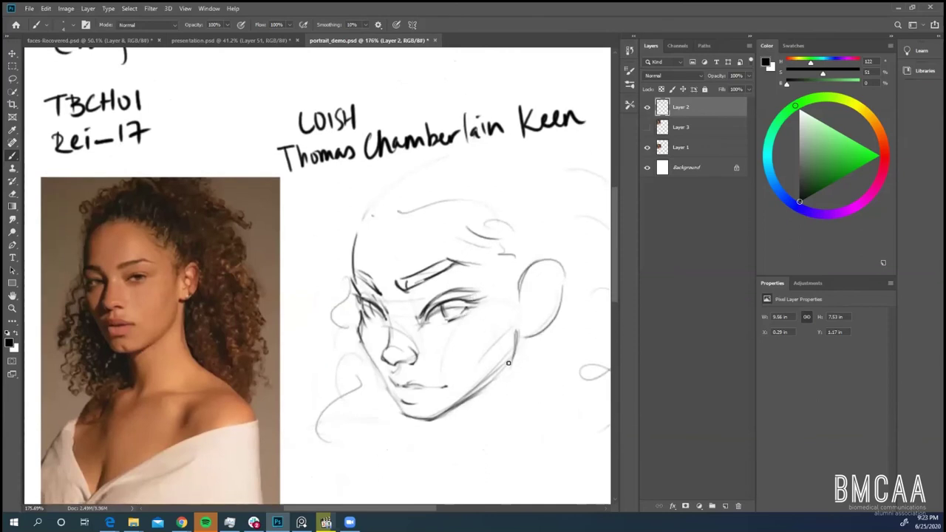
pyautogui.moveTo(480, 307); pyautogui.dragTo(500, 366)
pyautogui.moveTo(510, 331)
pyautogui.mouseDown()
pyautogui.moveTo(499, 368)
pyautogui.moveTo(509, 359)
pyautogui.mouseUp()
# - Set the eraser to the Soft Round brush at 46% opacity
pyautogui.press('e')
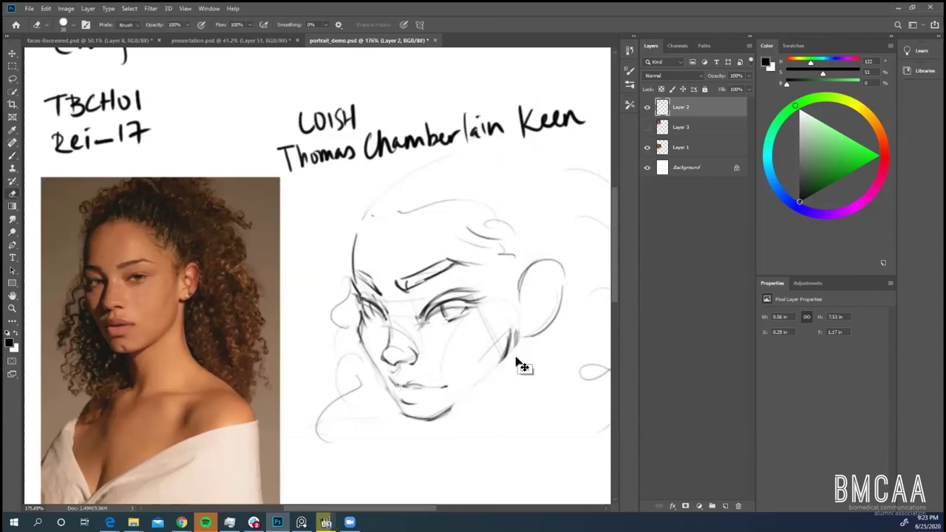
pyautogui.click(633, 85)
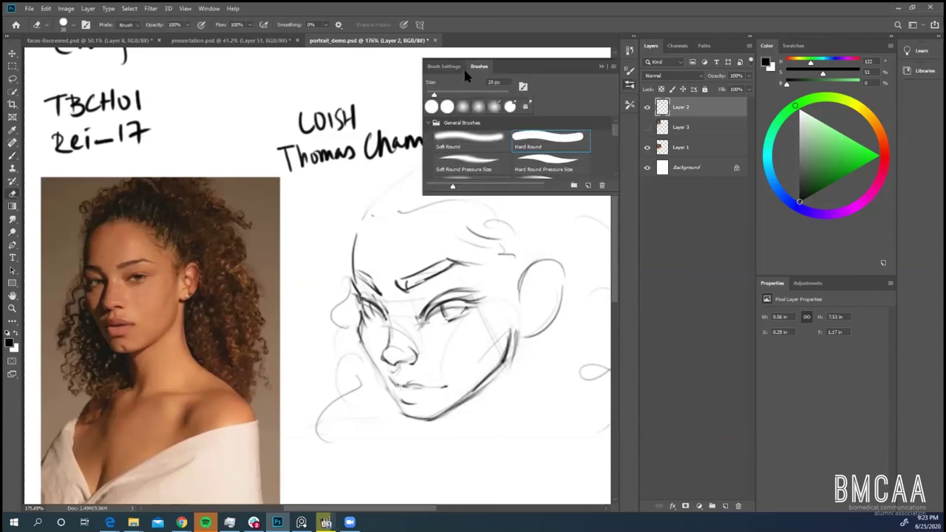
pyautogui.click(490, 141)
pyautogui.click(629, 87)
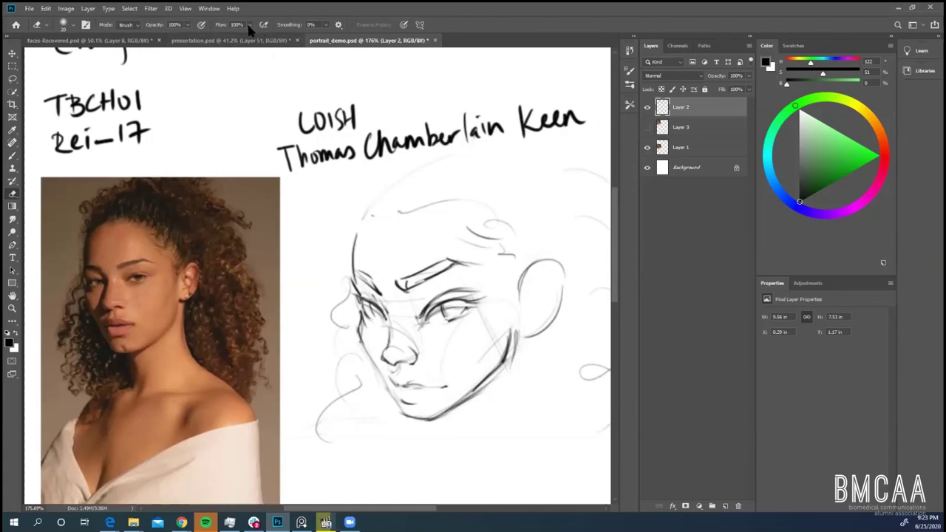
pyautogui.click(187, 25)
pyautogui.moveTo(186, 36); pyautogui.dragTo(159, 39)
pyautogui.press('b')
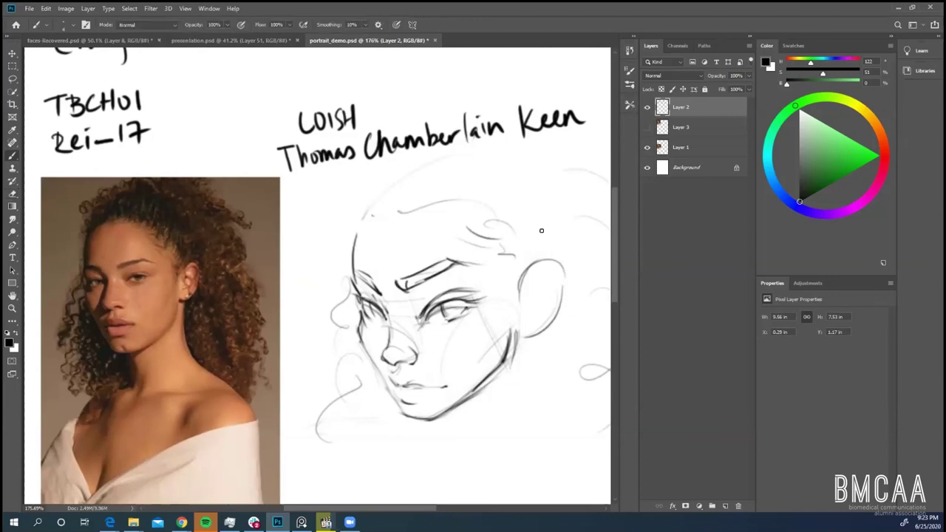
pyautogui.press('e')
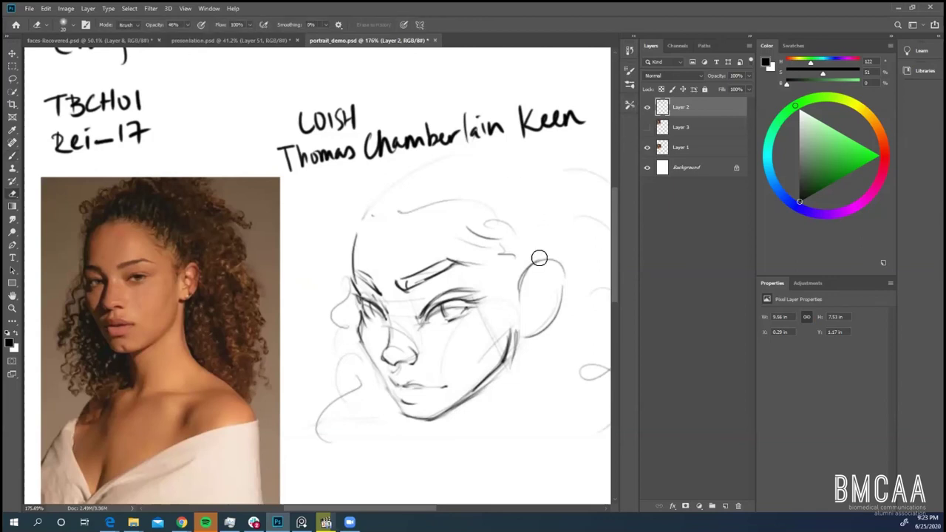
# - Fade the heavy jaw corner line below the ear with the eraser and redraw it as a lighter line
pyautogui.click(631, 87)
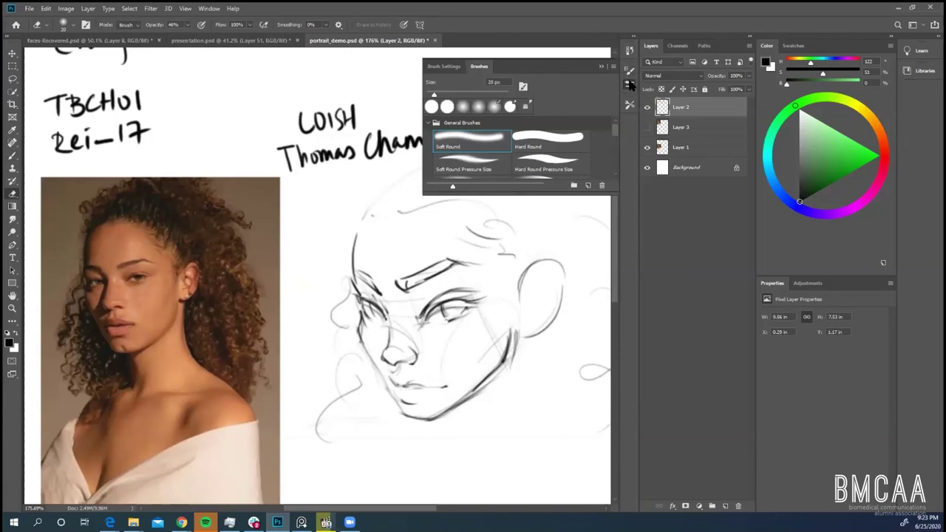
pyautogui.click(630, 85)
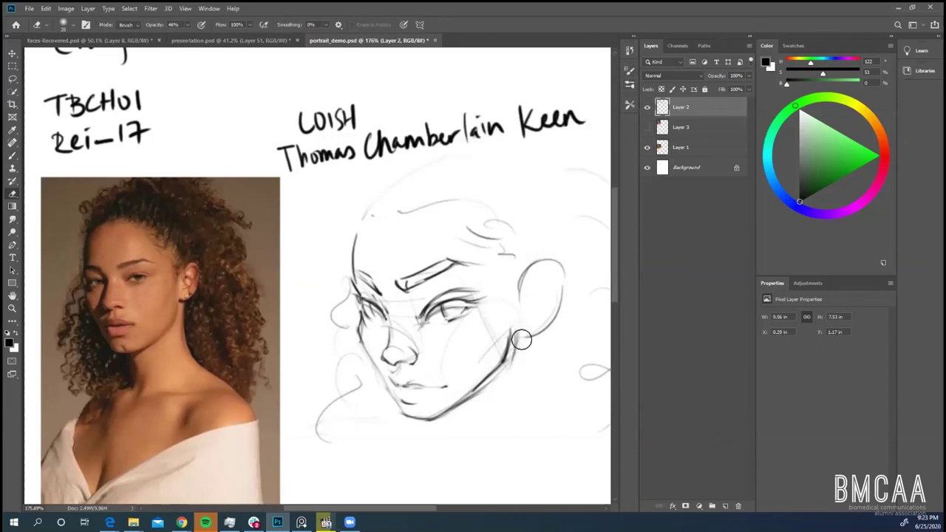
pyautogui.moveTo(517, 324); pyautogui.dragTo(481, 395)
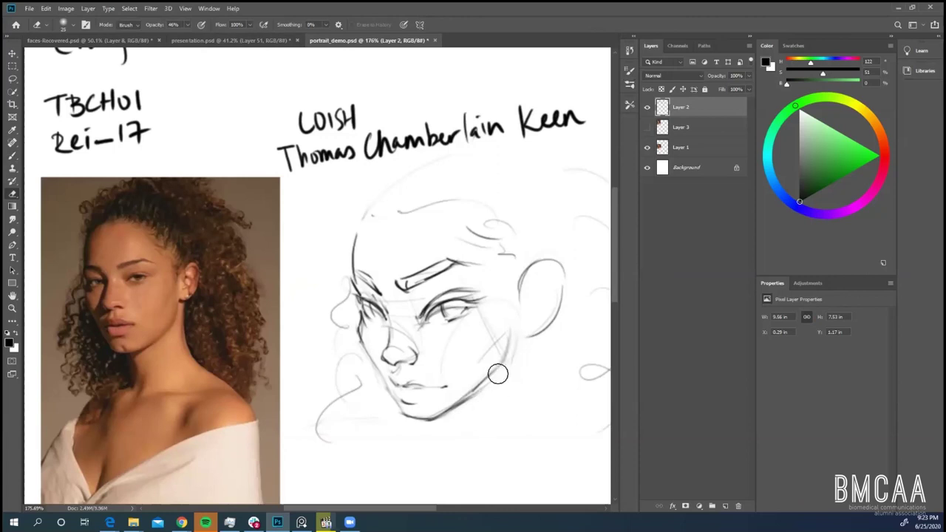
pyautogui.press('b')
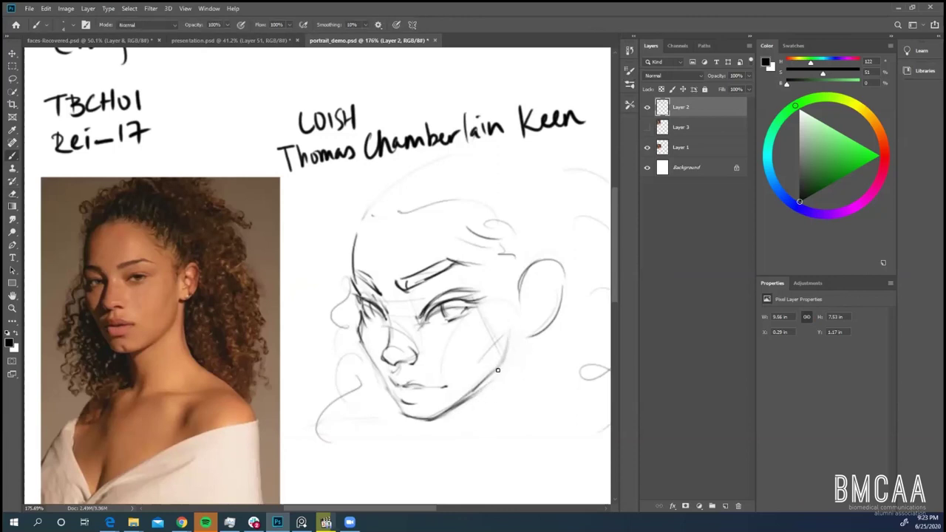
pyautogui.moveTo(510, 328); pyautogui.dragTo(507, 354)
# - Redraw the ear with a narrower, darker contour and lobe mark, and fade its old outer outline with a smaller eraser
pyautogui.moveTo(518, 285)
pyautogui.mouseDown()
pyautogui.moveTo(555, 273)
pyautogui.moveTo(540, 319)
pyautogui.moveTo(518, 340)
pyautogui.mouseUp()
pyautogui.moveTo(538, 273)
pyautogui.mouseDown()
pyautogui.moveTo(524, 299)
pyautogui.moveTo(521, 287)
pyautogui.moveTo(535, 296)
pyautogui.moveTo(520, 298)
pyautogui.moveTo(553, 285)
pyautogui.moveTo(528, 327)
pyautogui.moveTo(539, 269)
pyautogui.mouseUp()
pyautogui.moveTo(512, 342); pyautogui.dragTo(544, 321)
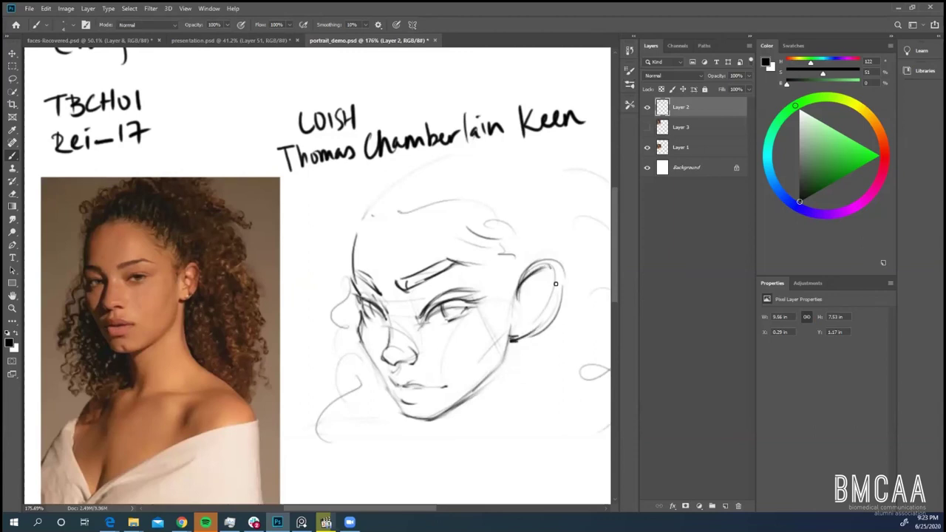
pyautogui.moveTo(556, 267)
pyautogui.mouseDown()
pyautogui.moveTo(533, 330)
pyautogui.moveTo(544, 324)
pyautogui.mouseUp()
pyautogui.press('e')
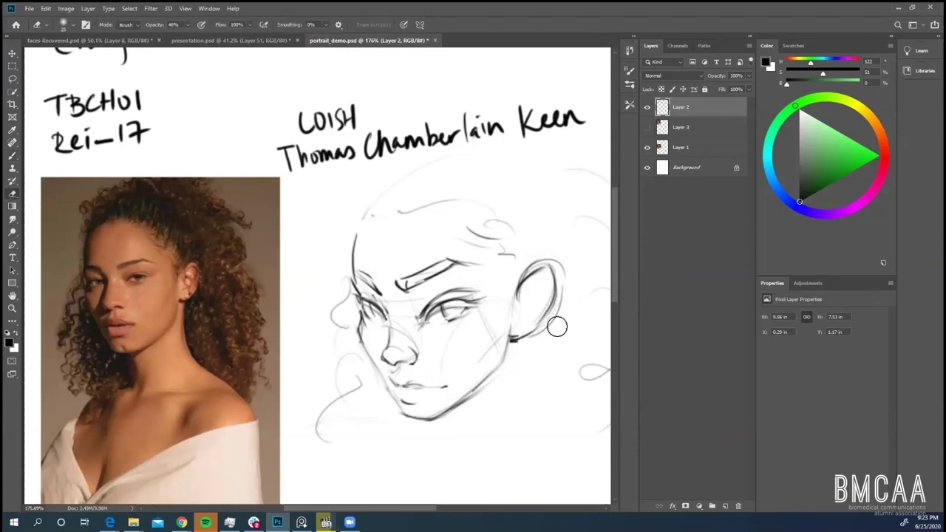
pyautogui.press('[')
pyautogui.press('[')
pyautogui.moveTo(563, 299)
pyautogui.mouseDown()
pyautogui.moveTo(554, 330)
pyautogui.moveTo(567, 267)
pyautogui.mouseUp()
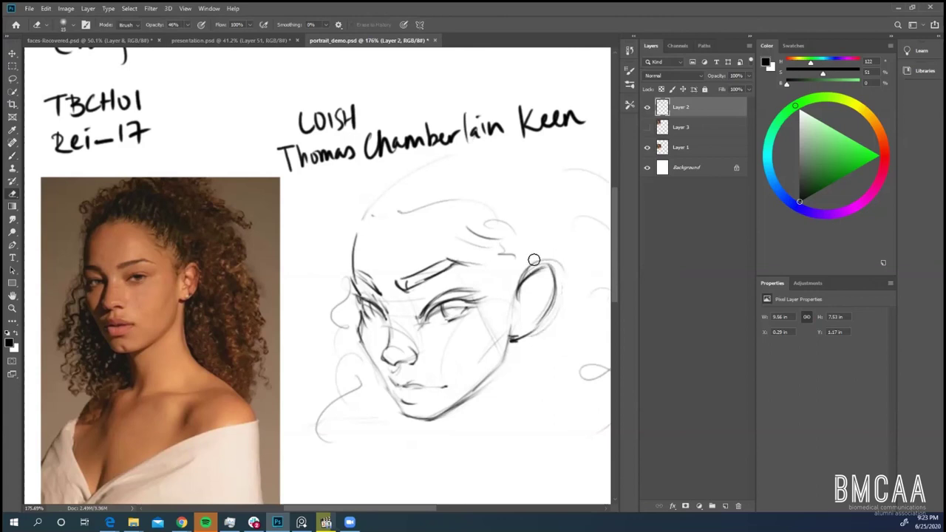
# - Draw the back of the neck as a line descending from the earlobe and curving inward at its base
pyautogui.press('b')
pyautogui.scroll(-3, 518, 370)
pyautogui.scroll(-1, 517, 388)
pyautogui.scroll(2, 558, 414)
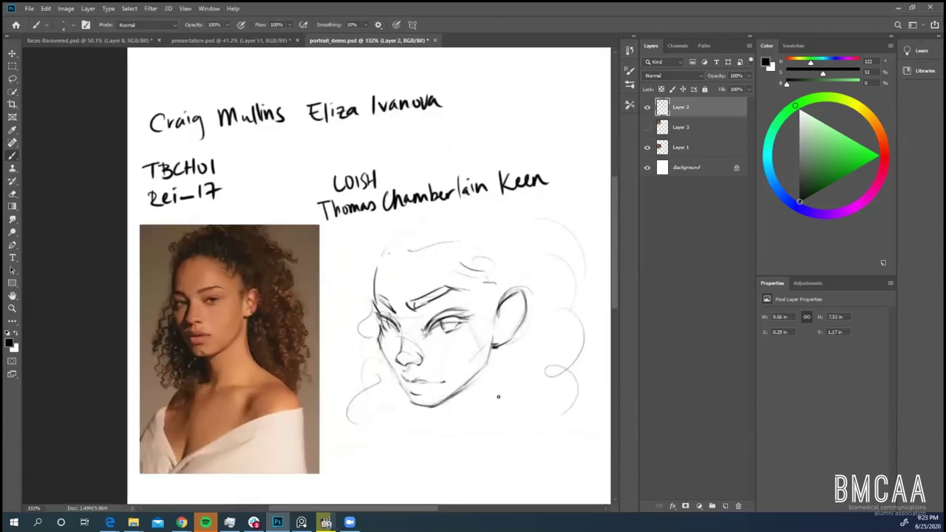
pyautogui.moveTo(498, 342); pyautogui.dragTo(498, 418)
pyautogui.moveTo(498, 342)
pyautogui.mouseDown()
pyautogui.moveTo(498, 411)
pyautogui.moveTo(484, 450)
pyautogui.mouseUp()
# - Outline the swept-back hair from the forehead's hairline up over the crown
pyautogui.moveTo(380, 258); pyautogui.dragTo(406, 226)
pyautogui.hotkey('ctrl', 'z')
pyautogui.moveTo(378, 259); pyautogui.dragTo(413, 222)
pyautogui.moveTo(380, 258)
pyautogui.mouseDown()
pyautogui.moveTo(397, 234)
pyautogui.moveTo(435, 214)
pyautogui.moveTo(400, 247)
pyautogui.moveTo(453, 225)
pyautogui.moveTo(412, 246)
pyautogui.moveTo(443, 209)
pyautogui.moveTo(408, 237)
pyautogui.moveTo(440, 209)
pyautogui.moveTo(472, 215)
pyautogui.mouseUp()
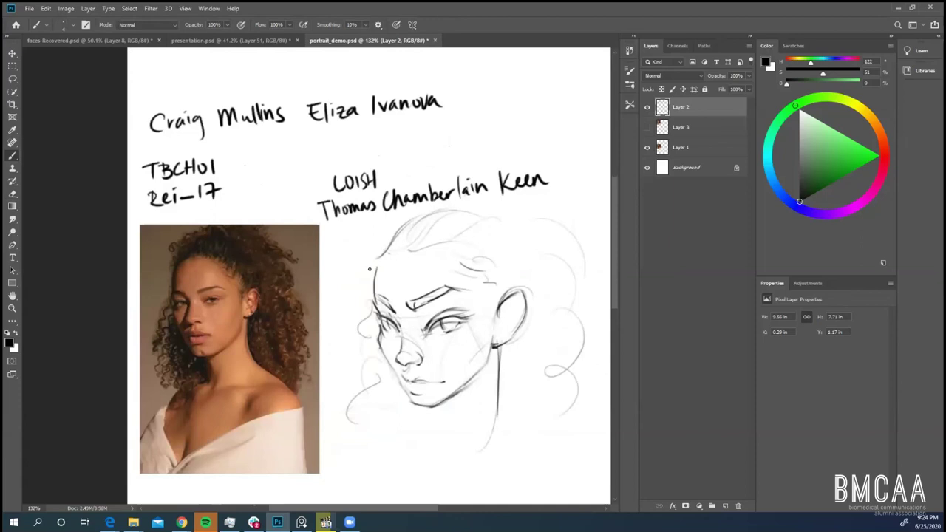
pyautogui.moveTo(377, 264); pyautogui.dragTo(382, 249)
# - Darken the back neck line below the ear and draw the front of the neck down from the chin
pyautogui.scroll(-5, 525, 414)
pyautogui.scroll(3, 391, 359)
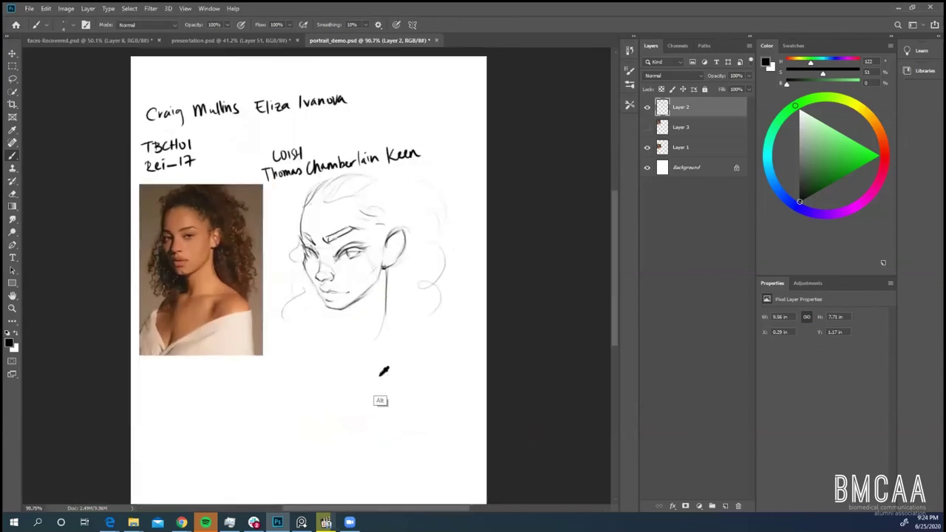
pyautogui.scroll(1, 383, 369)
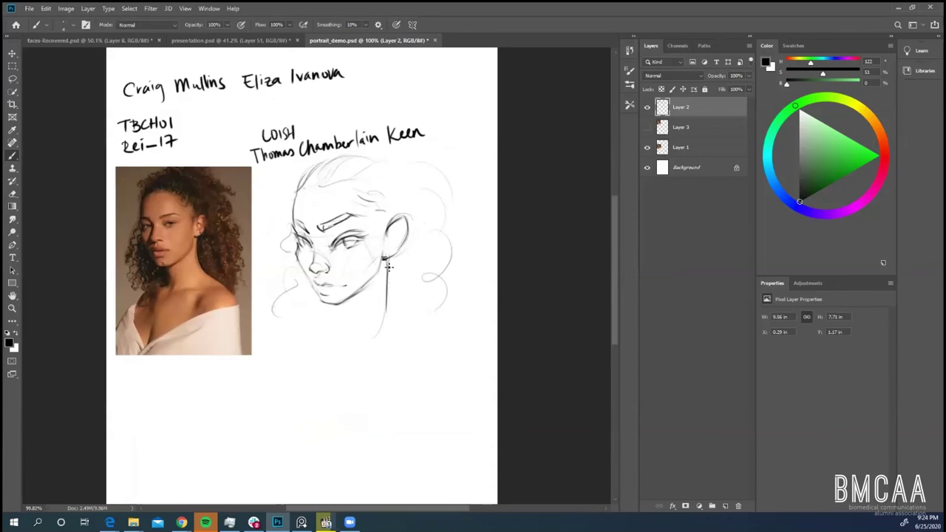
pyautogui.moveTo(387, 258); pyautogui.dragTo(385, 327)
pyautogui.moveTo(333, 309); pyautogui.dragTo(333, 351)
pyautogui.moveTo(355, 296)
pyautogui.mouseDown()
pyautogui.moveTo(357, 359)
pyautogui.moveTo(376, 290)
pyautogui.moveTo(374, 329)
pyautogui.mouseUp()
pyautogui.hotkey('ctrl', 'z')
pyautogui.hotkey('ctrl', 'z')
pyautogui.hotkey('ctrl', 'z')
pyautogui.moveTo(373, 277); pyautogui.dragTo(373, 340)
pyautogui.hotkey('ctrl', 'z')
pyautogui.moveTo(337, 303); pyautogui.dragTo(338, 340)
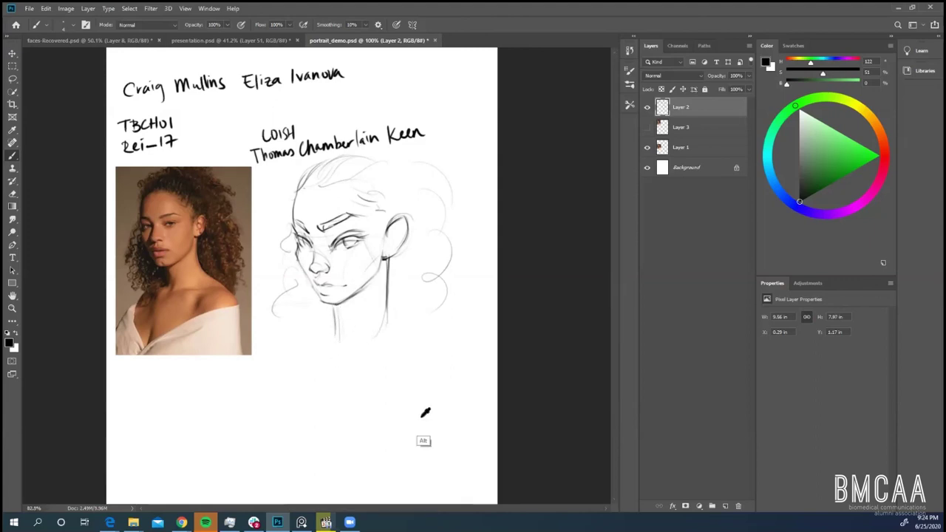
# - Sketch a separate head study below the portrait, with a rounded skull, jaw, guide ellipses and a cylindrical neck
pyautogui.scroll(-1, 427, 411)
pyautogui.scroll(-2, 615, 228)
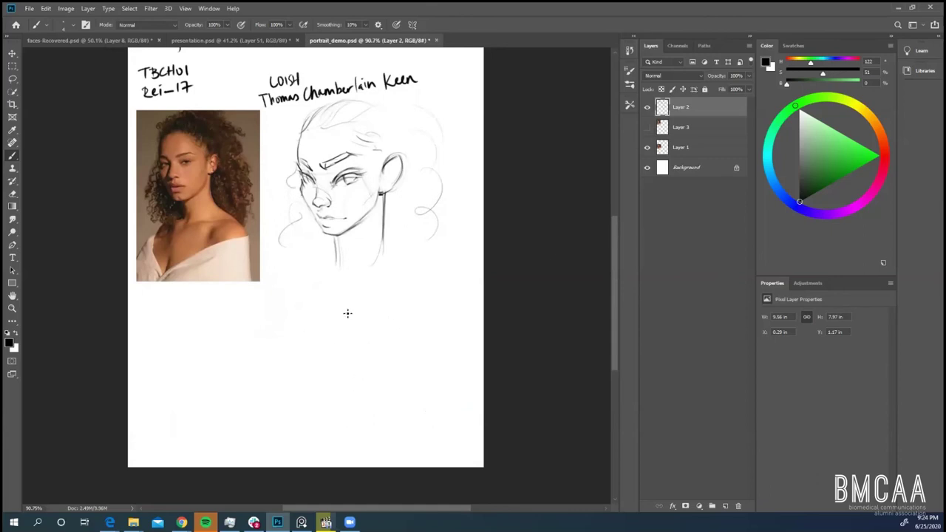
pyautogui.moveTo(347, 314)
pyautogui.mouseDown()
pyautogui.moveTo(288, 327)
pyautogui.moveTo(309, 266)
pyautogui.moveTo(371, 281)
pyautogui.moveTo(373, 326)
pyautogui.mouseUp()
pyautogui.moveTo(288, 285)
pyautogui.mouseDown()
pyautogui.moveTo(302, 369)
pyautogui.moveTo(344, 367)
pyautogui.mouseUp()
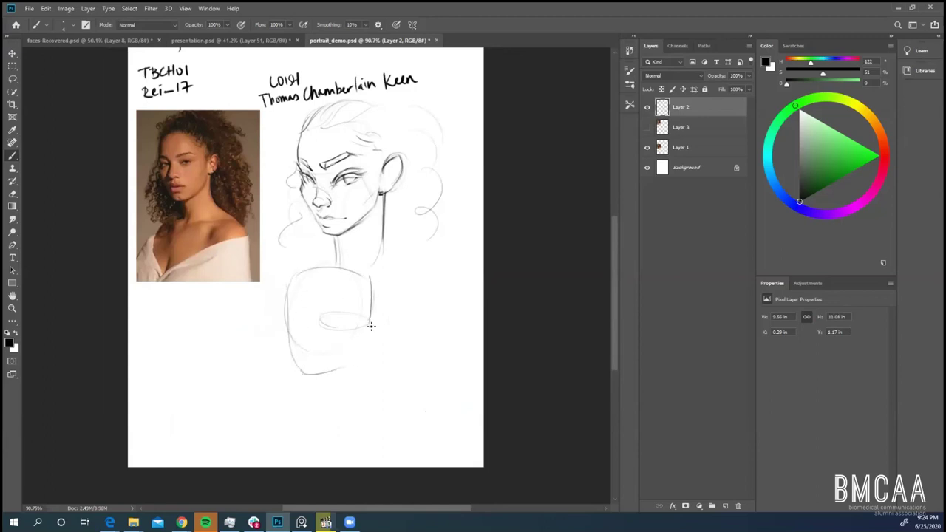
pyautogui.moveTo(371, 326)
pyautogui.mouseDown()
pyautogui.moveTo(326, 372)
pyautogui.moveTo(350, 353)
pyautogui.moveTo(360, 391)
pyautogui.moveTo(358, 380)
pyautogui.mouseUp()
pyautogui.moveTo(321, 343); pyautogui.dragTo(346, 403)
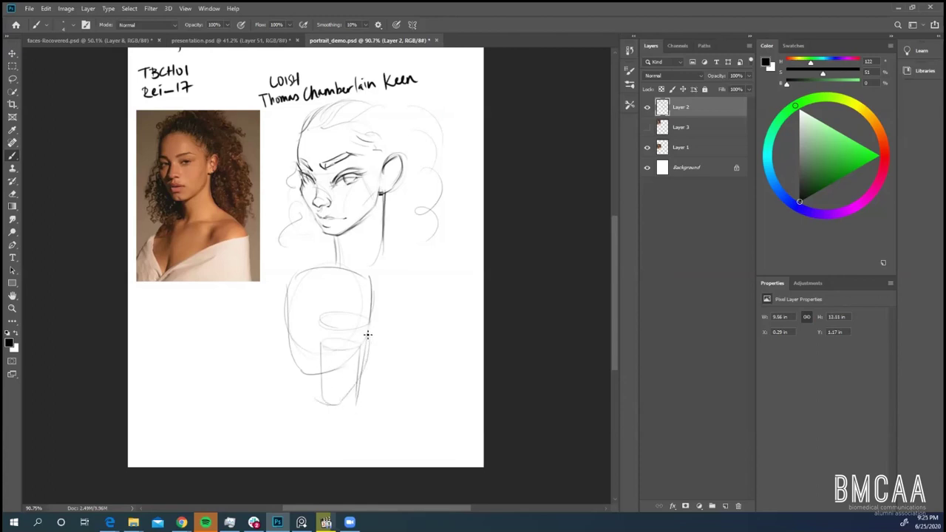
# - Add the neck sides and the diagonal neck muscle running from behind the jaw to the throat on the head study
pyautogui.moveTo(365, 334); pyautogui.dragTo(331, 413)
pyautogui.moveTo(315, 344); pyautogui.dragTo(317, 401)
pyautogui.moveTo(307, 340); pyautogui.dragTo(316, 400)
pyautogui.moveTo(309, 368); pyautogui.dragTo(313, 411)
pyautogui.moveTo(367, 365); pyautogui.dragTo(332, 413)
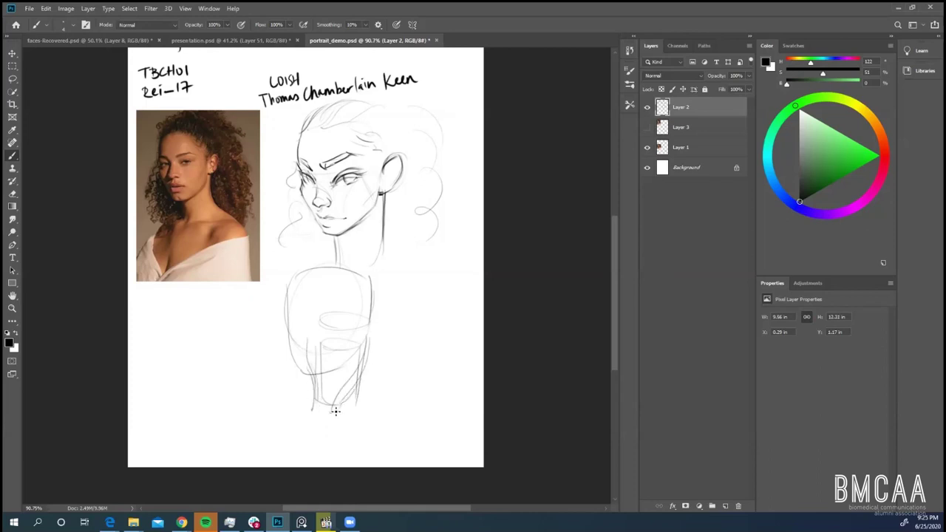
pyautogui.moveTo(359, 382); pyautogui.dragTo(338, 408)
pyautogui.moveTo(370, 338)
pyautogui.mouseDown()
pyautogui.moveTo(362, 380)
pyautogui.moveTo(334, 419)
pyautogui.moveTo(367, 369)
pyautogui.moveTo(358, 410)
pyautogui.mouseUp()
pyautogui.moveTo(365, 377); pyautogui.dragTo(358, 411)
# - Strengthen the head study's skull and jaw contour and darken its diagonal neck muscle
pyautogui.moveTo(317, 377)
pyautogui.mouseDown()
pyautogui.moveTo(356, 367)
pyautogui.moveTo(375, 324)
pyautogui.moveTo(352, 272)
pyautogui.mouseUp()
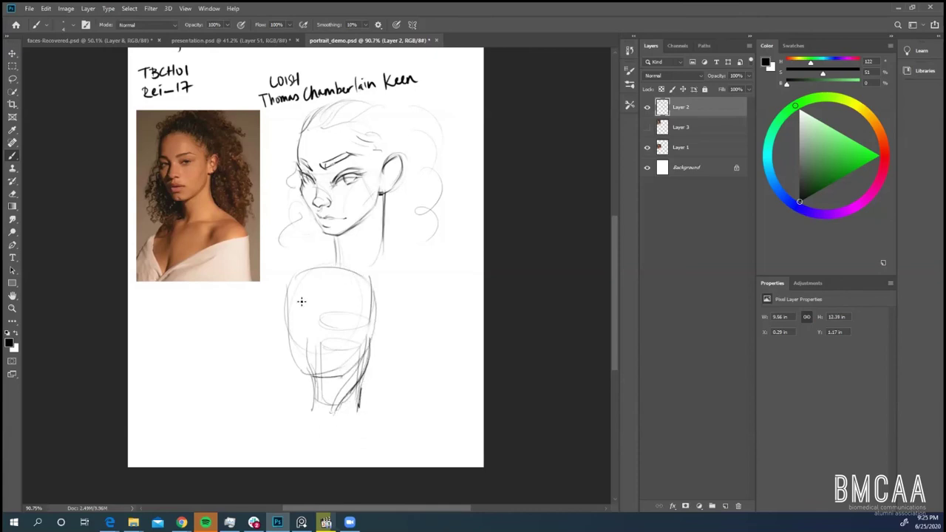
pyautogui.moveTo(297, 302)
pyautogui.mouseDown()
pyautogui.moveTo(302, 333)
pyautogui.moveTo(313, 268)
pyautogui.moveTo(353, 272)
pyautogui.mouseUp()
pyautogui.moveTo(364, 378); pyautogui.dragTo(360, 414)
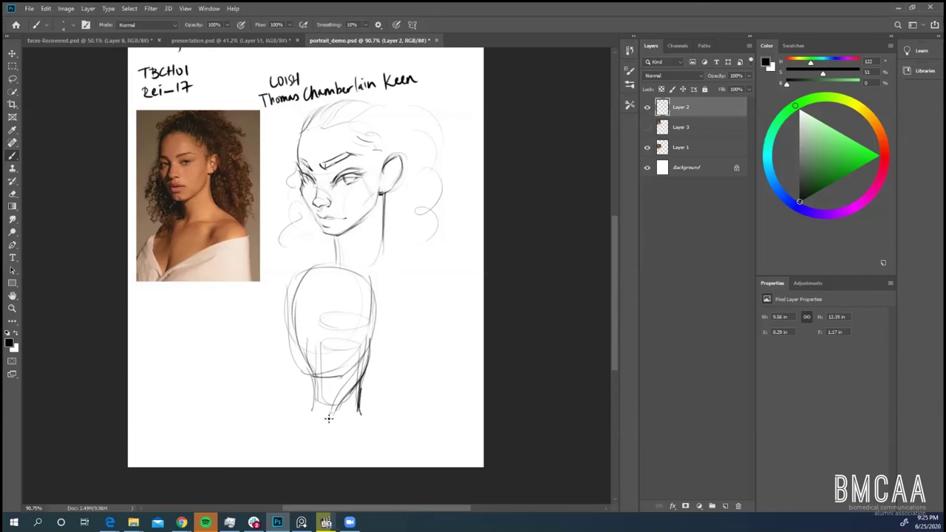
pyautogui.moveTo(330, 416); pyautogui.dragTo(369, 360)
# - Raise the eraser opacity to 100% and erase the head study below the portrait
pyautogui.press('e')
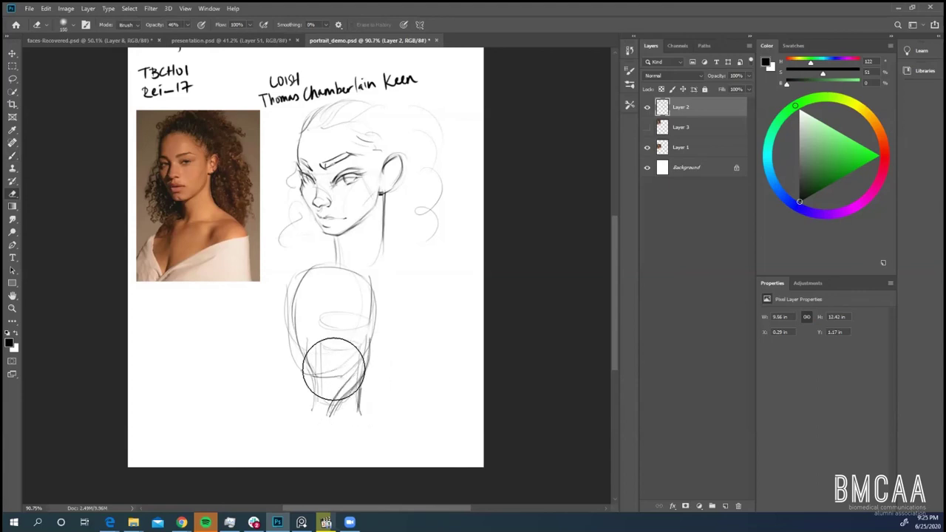
pyautogui.moveTo(334, 370); pyautogui.dragTo(368, 394)
pyautogui.click(188, 25)
pyautogui.moveTo(194, 36); pyautogui.dragTo(223, 36)
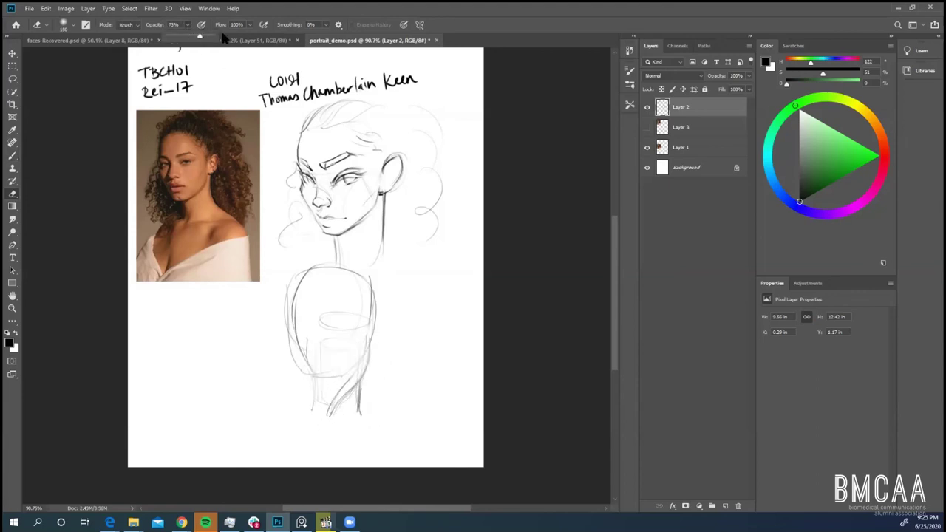
pyautogui.moveTo(368, 317)
pyautogui.mouseDown()
pyautogui.moveTo(333, 427)
pyautogui.moveTo(353, 339)
pyautogui.moveTo(347, 319)
pyautogui.moveTo(374, 298)
pyautogui.moveTo(354, 303)
pyautogui.moveTo(321, 285)
pyautogui.moveTo(323, 327)
pyautogui.moveTo(344, 328)
pyautogui.moveTo(321, 348)
pyautogui.mouseUp()
# - Sketch the portrait's neck base ellipse, the diagonal neck muscle from behind the ear and the notch at the throat
pyautogui.press('b')
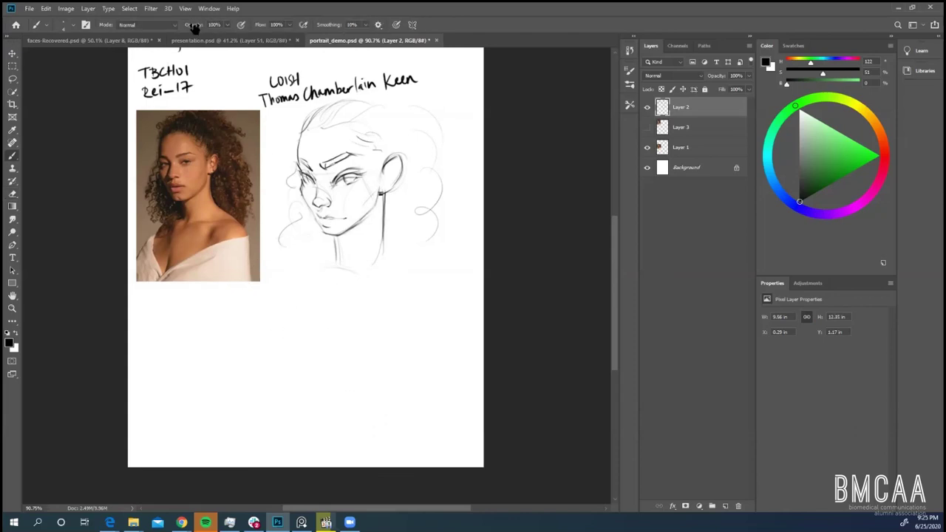
pyautogui.scroll(2, 388, 258)
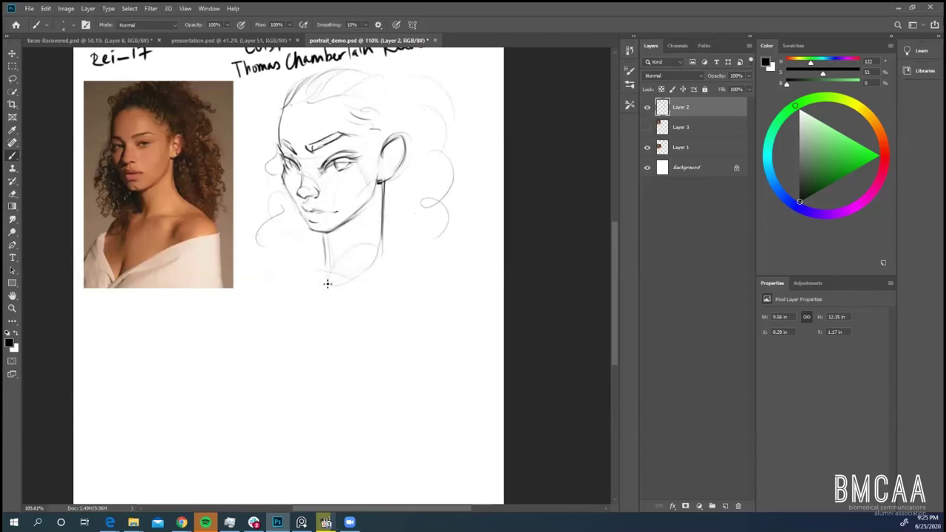
pyautogui.moveTo(334, 261)
pyautogui.mouseDown()
pyautogui.moveTo(367, 271)
pyautogui.moveTo(377, 264)
pyautogui.mouseUp()
pyautogui.moveTo(383, 183); pyautogui.dragTo(374, 221)
pyautogui.moveTo(326, 284); pyautogui.dragTo(331, 292)
# - Trace the neck's front, back, base and diagonal muscle in red over the portrait sketch
pyautogui.click(885, 159)
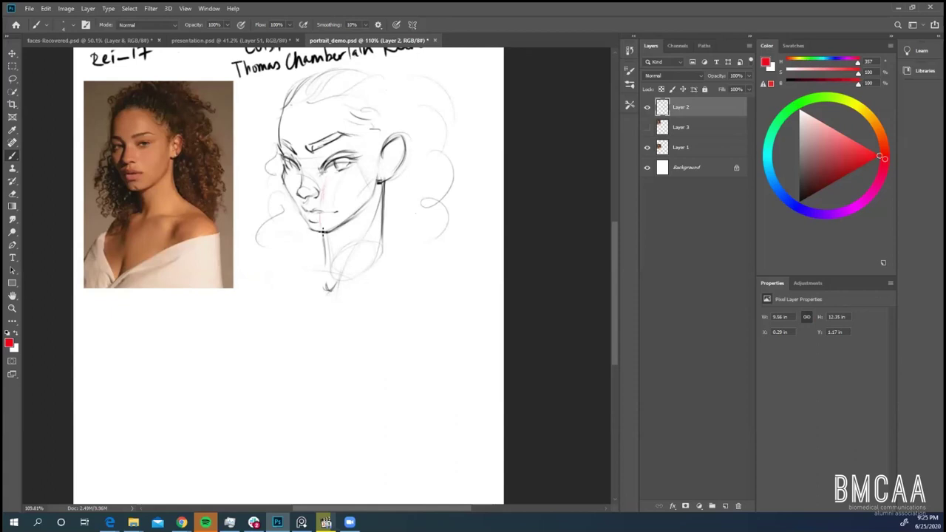
pyautogui.moveTo(321, 222); pyautogui.dragTo(320, 288)
pyautogui.moveTo(323, 239); pyautogui.dragTo(320, 286)
pyautogui.moveTo(326, 245)
pyautogui.mouseDown()
pyautogui.moveTo(331, 279)
pyautogui.moveTo(329, 271)
pyautogui.mouseUp()
pyautogui.hotkey('ctrl', 'z')
pyautogui.hotkey('ctrl', 'z')
pyautogui.moveTo(325, 235)
pyautogui.mouseDown()
pyautogui.moveTo(339, 282)
pyautogui.moveTo(382, 260)
pyautogui.moveTo(385, 189)
pyautogui.mouseUp()
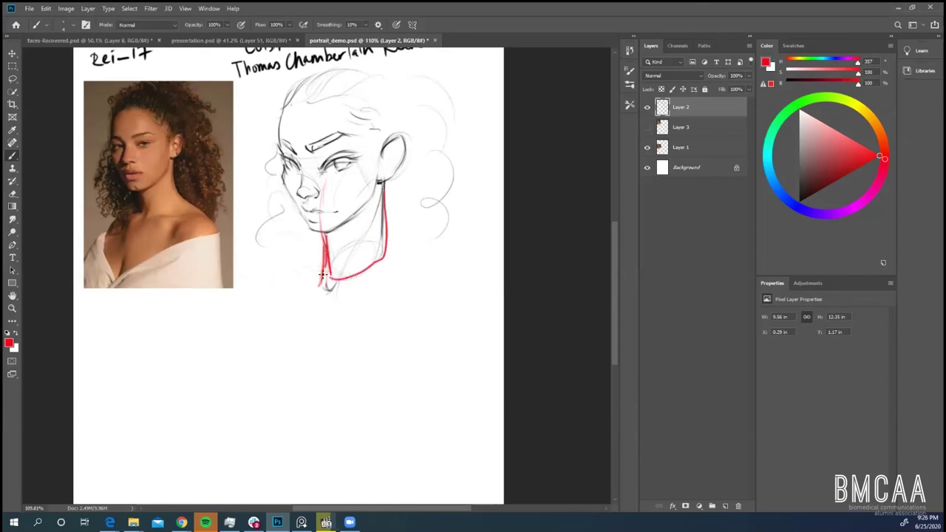
pyautogui.moveTo(323, 274)
pyautogui.mouseDown()
pyautogui.moveTo(316, 291)
pyautogui.moveTo(351, 257)
pyautogui.moveTo(380, 191)
pyautogui.mouseUp()
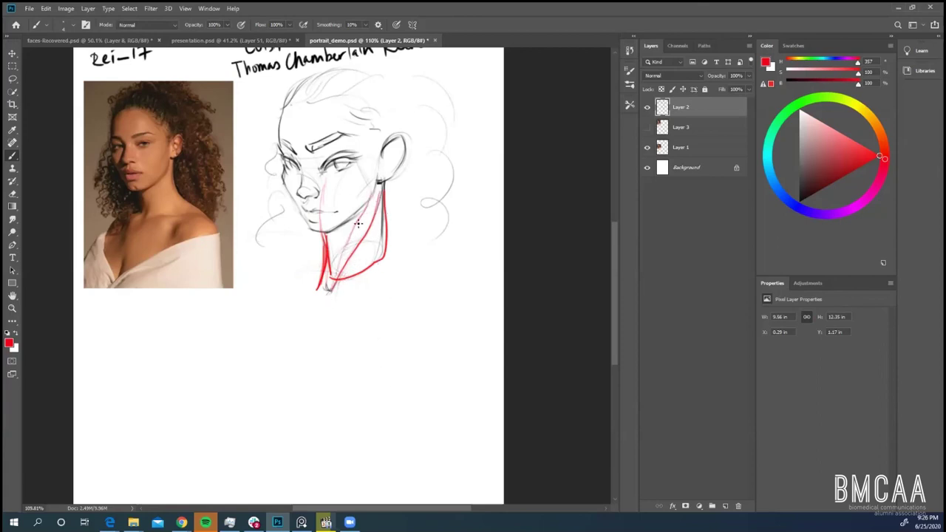
# - Undo the red strokes over the portrait's neck
pyautogui.press('e')
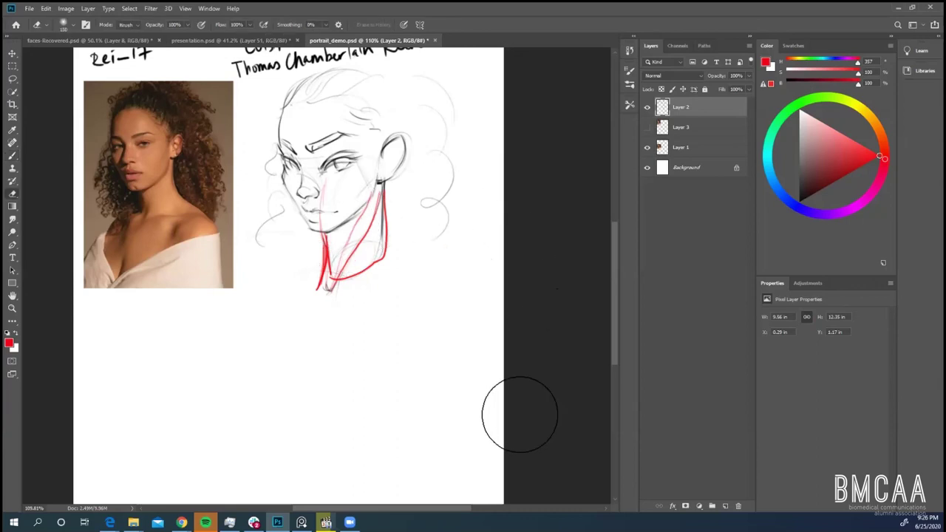
pyautogui.hotkey('ctrl', 'z')
pyautogui.hotkey('ctrl', 'z')
pyautogui.hotkey('ctrl', 'z')
pyautogui.hotkey('ctrl', 'z')
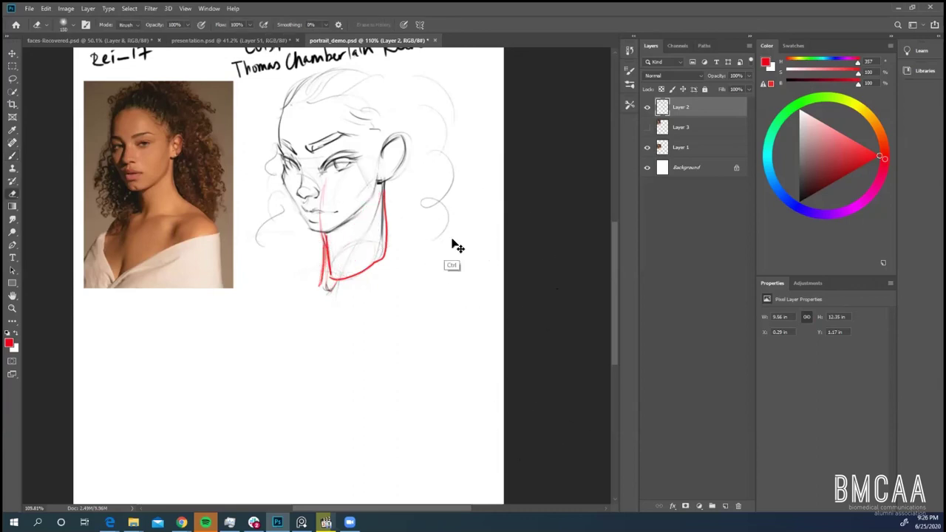
pyautogui.hotkey('ctrl', 'z')
pyautogui.hotkey('ctrl', 'z')
pyautogui.hotkey('ctrl', 'z')
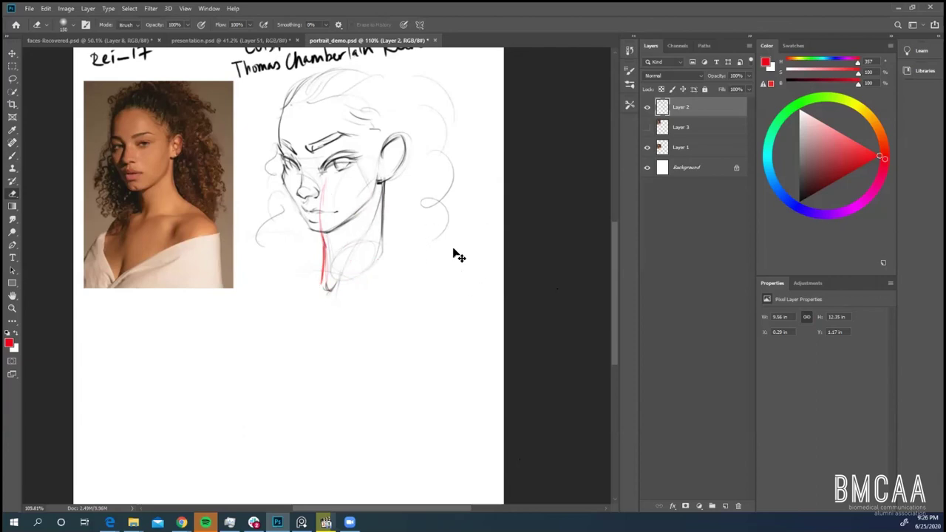
pyautogui.hotkey('ctrl', 'z')
pyautogui.hotkey('ctrl', 'z')
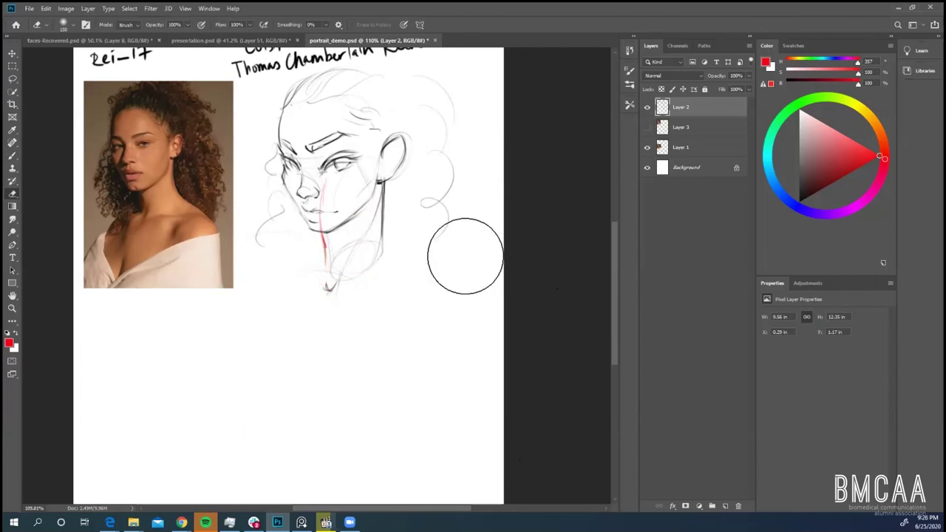
pyautogui.hotkey('ctrl', 'shift', 'z')
pyautogui.hotkey('ctrl', 'shift', 'z')
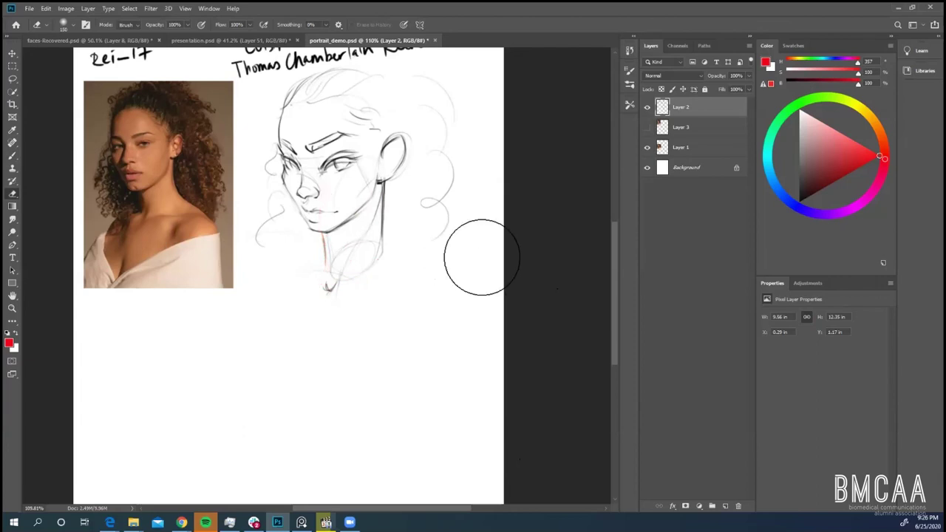
# - Restore the default black and white colours and fade the throat notch marks with a smaller eraser at 58% opacity
pyautogui.press('[')
pyautogui.press('[')
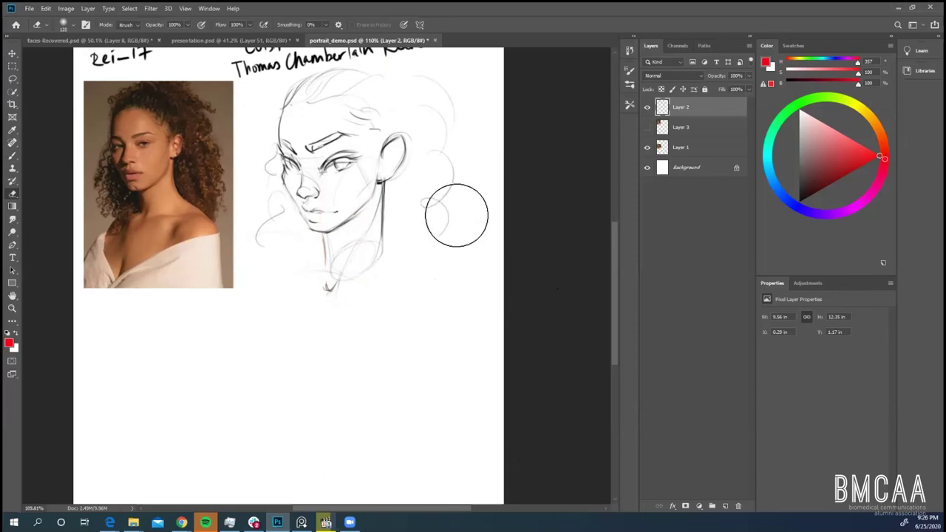
pyautogui.press('d')
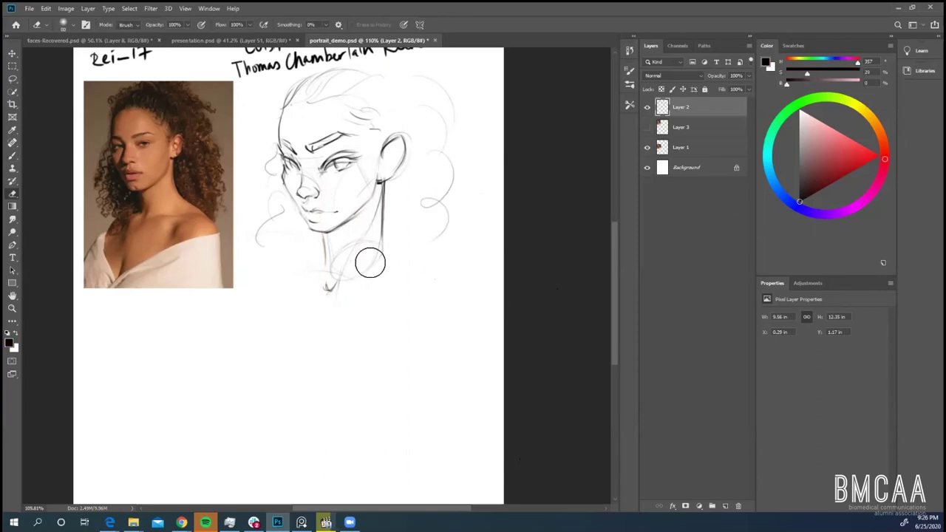
pyautogui.press('b')
pyautogui.click(189, 24)
pyautogui.moveTo(198, 35); pyautogui.dragTo(169, 35)
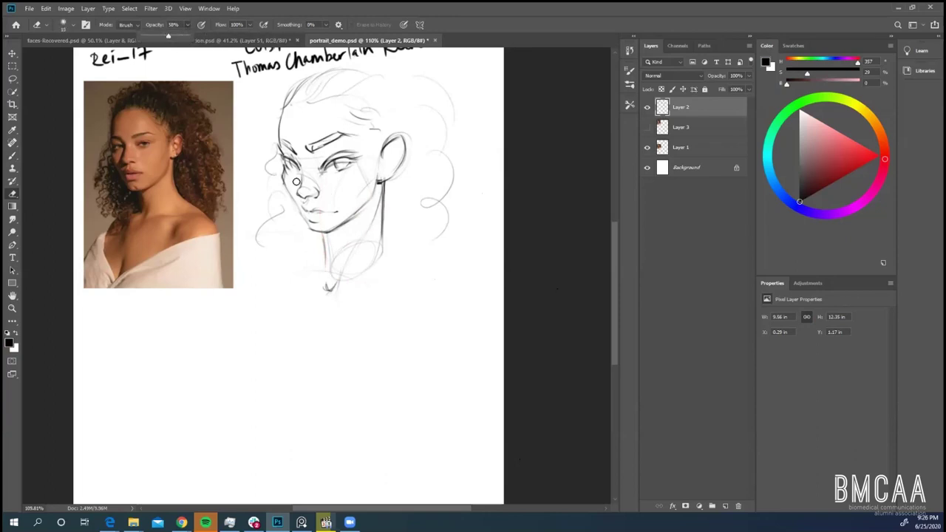
# - Draw the front neck line and throat notch in black, and extend a shoulder line outward from the back of the neck
pyautogui.press('b')
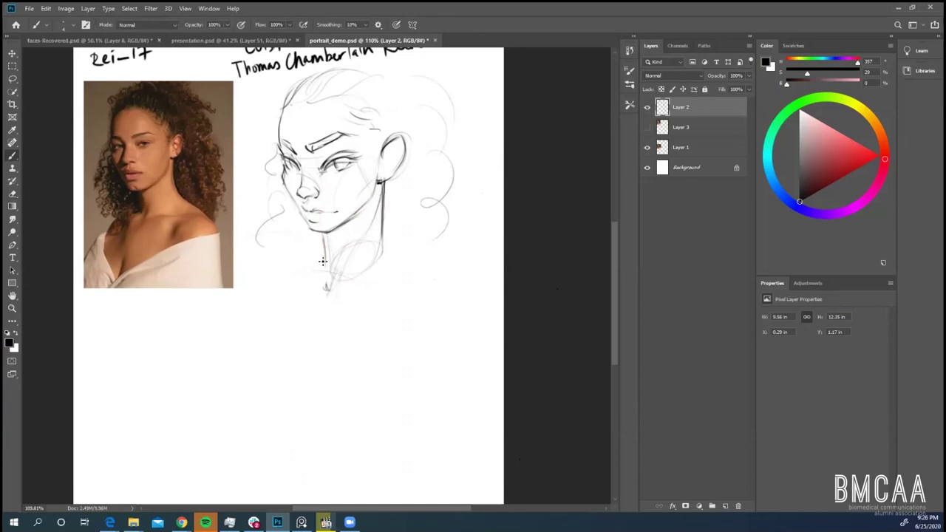
pyautogui.moveTo(323, 236)
pyautogui.mouseDown()
pyautogui.moveTo(321, 284)
pyautogui.moveTo(323, 257)
pyautogui.mouseUp()
pyautogui.moveTo(326, 252); pyautogui.dragTo(318, 288)
pyautogui.moveTo(327, 288); pyautogui.dragTo(347, 272)
pyautogui.moveTo(385, 240)
pyautogui.mouseDown()
pyautogui.moveTo(440, 265)
pyautogui.moveTo(459, 301)
pyautogui.mouseUp()
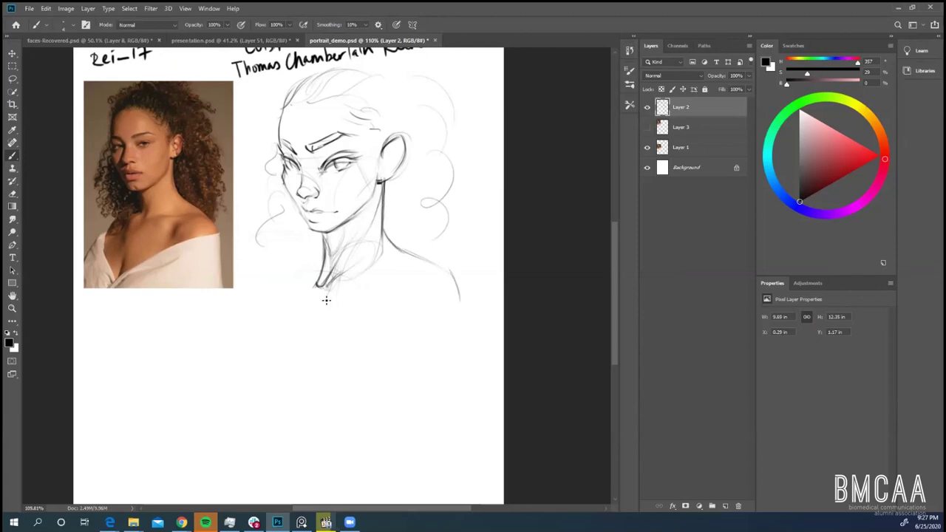
# - Lighten the sketch lines at the base of the neck and draw the far shoulder line from the front of the neck
pyautogui.press('e')
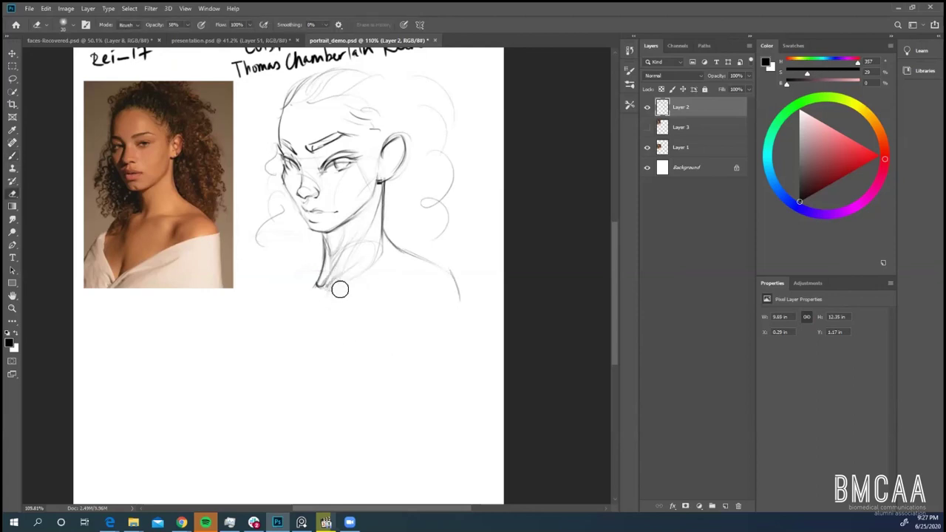
pyautogui.press('b')
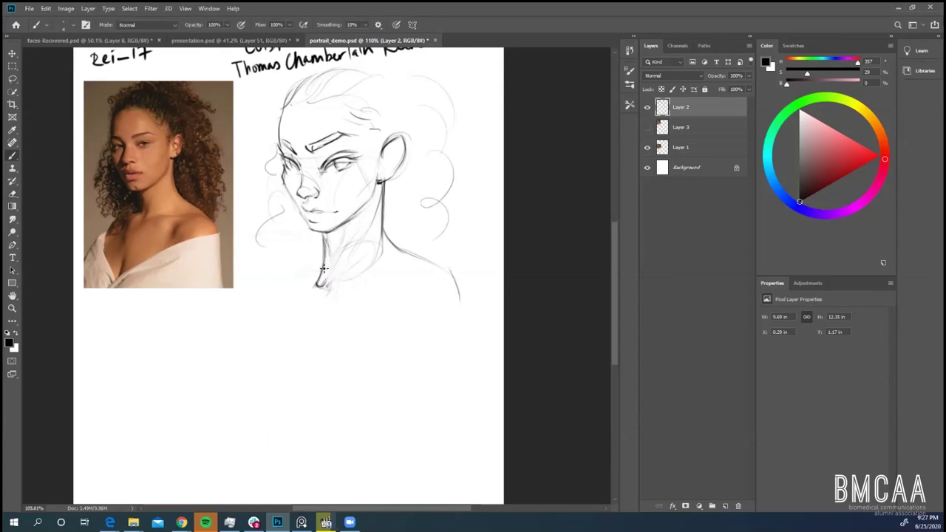
pyautogui.press('e')
pyautogui.press('b')
pyautogui.moveTo(325, 247); pyautogui.dragTo(281, 243)
# - Fade the dark throat notch marks and sketch a light collarbone line from the throat toward the near shoulder
pyautogui.press('e')
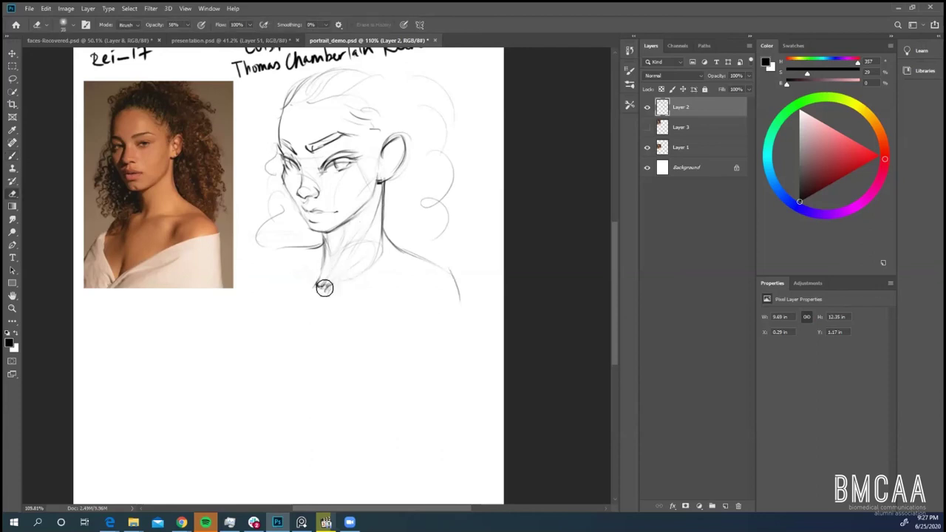
pyautogui.moveTo(323, 285)
pyautogui.mouseDown()
pyautogui.moveTo(318, 291)
pyautogui.moveTo(349, 279)
pyautogui.moveTo(340, 280)
pyautogui.moveTo(436, 275)
pyautogui.mouseUp()
pyautogui.press('b')
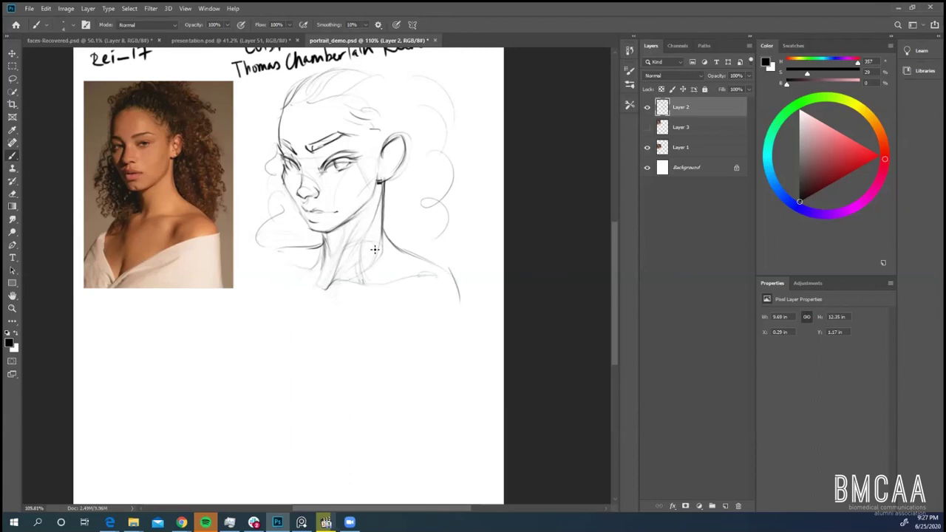
# - Sketch the diagonal neck muscle line from below the ear toward the throat, undoing the last extra stroke
pyautogui.scroll(-3, 393, 253)
pyautogui.scroll(3, 393, 253)
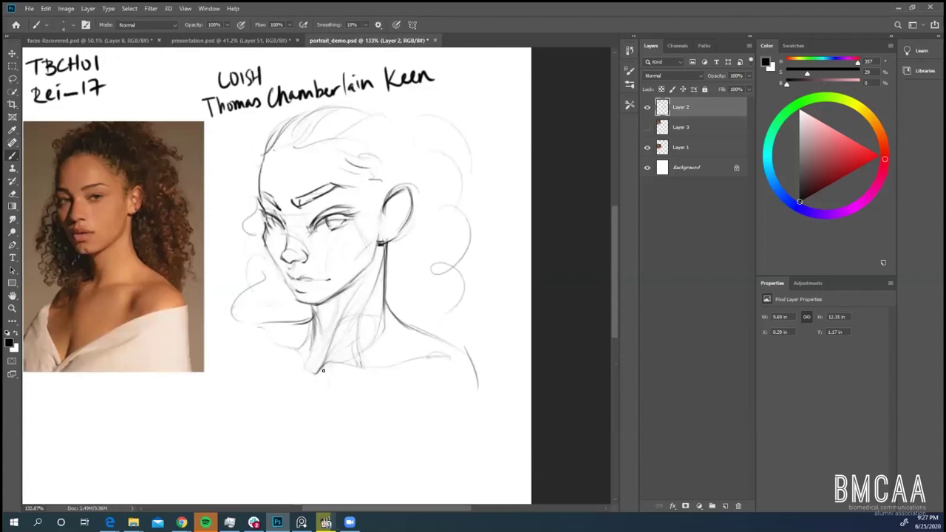
pyautogui.moveTo(372, 296); pyautogui.dragTo(360, 319)
pyautogui.moveTo(373, 260); pyautogui.dragTo(357, 295)
pyautogui.moveTo(377, 268)
pyautogui.mouseDown()
pyautogui.moveTo(355, 329)
pyautogui.moveTo(366, 288)
pyautogui.moveTo(355, 303)
pyautogui.mouseUp()
pyautogui.hotkey('ctrl', 'z')
pyautogui.press('e')
pyautogui.press('b')
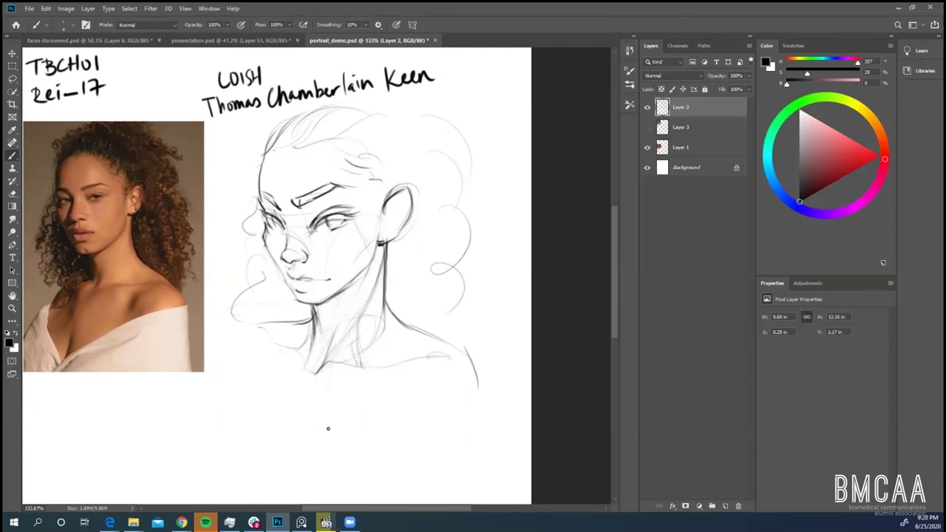
# - Redraw the front neck line from under the chin to the throat and clean up the old notch marks at its base
pyautogui.press('e')
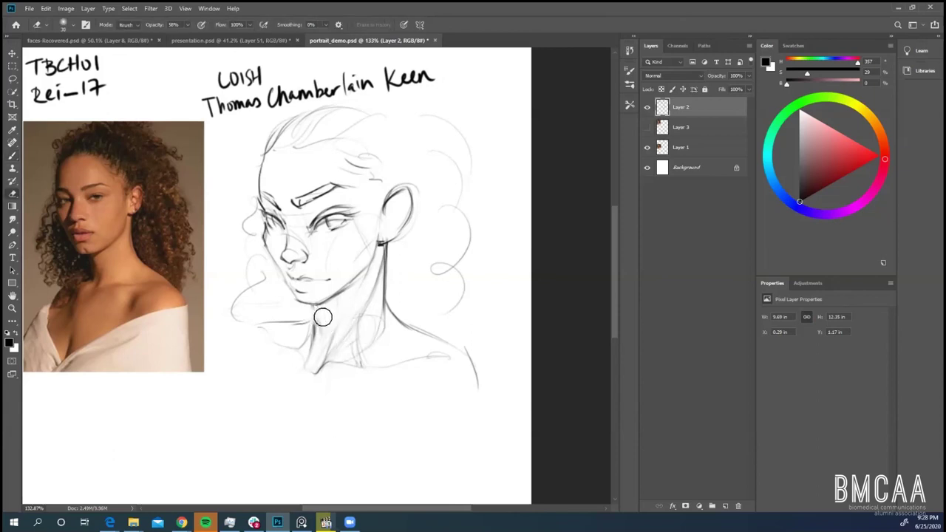
pyautogui.press('b')
pyautogui.moveTo(315, 305)
pyautogui.mouseDown()
pyautogui.moveTo(318, 346)
pyautogui.moveTo(306, 323)
pyautogui.moveTo(313, 350)
pyautogui.mouseUp()
pyautogui.press('e')
pyautogui.press('b')
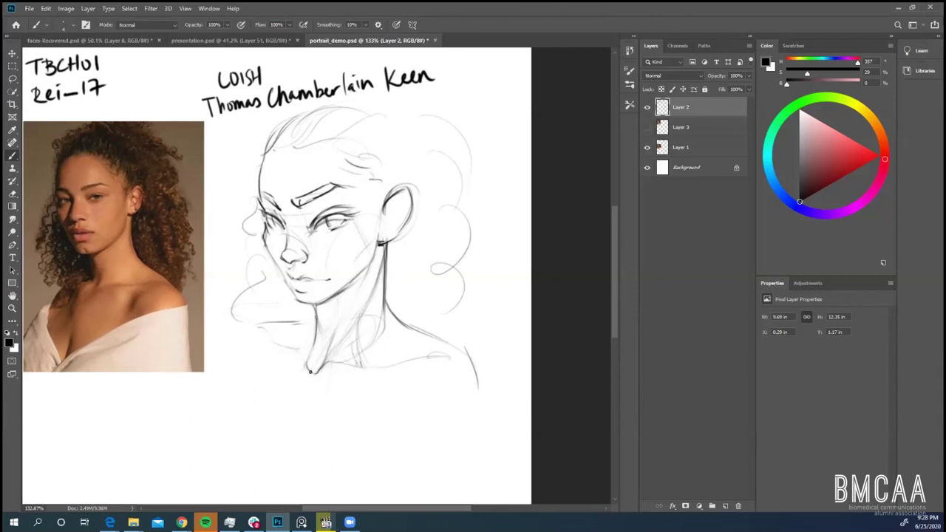
pyautogui.moveTo(315, 352); pyautogui.dragTo(317, 362)
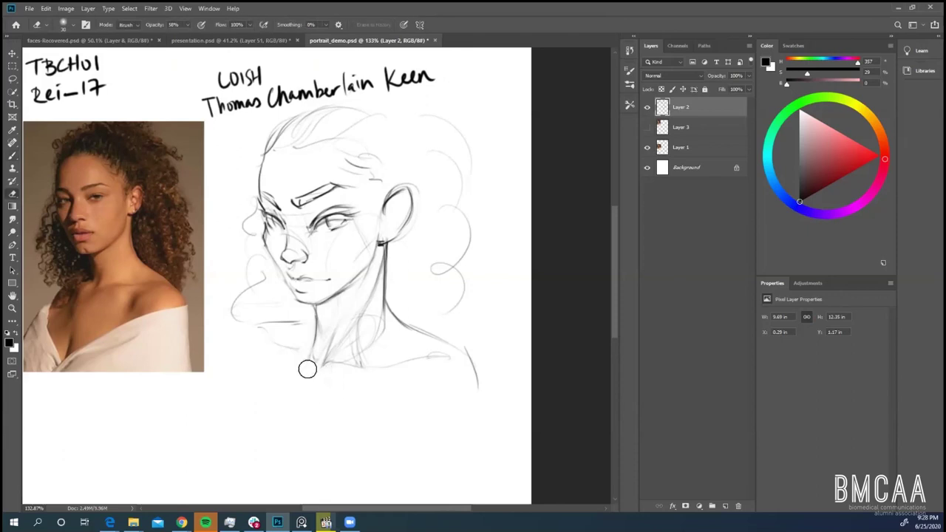
pyautogui.moveTo(315, 341); pyautogui.dragTo(312, 355)
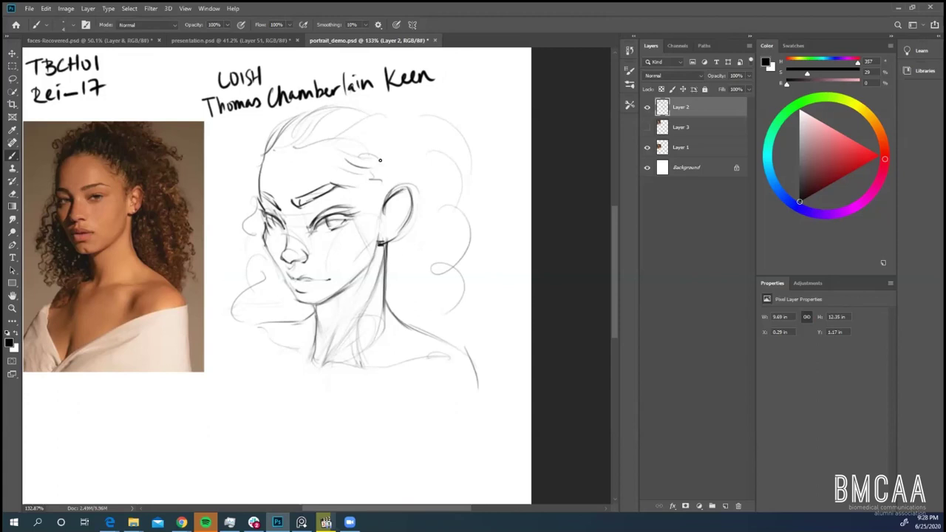
# - Lighten the forehead contour and redraw it as a smoother curve up into the hairline
pyautogui.press('e')
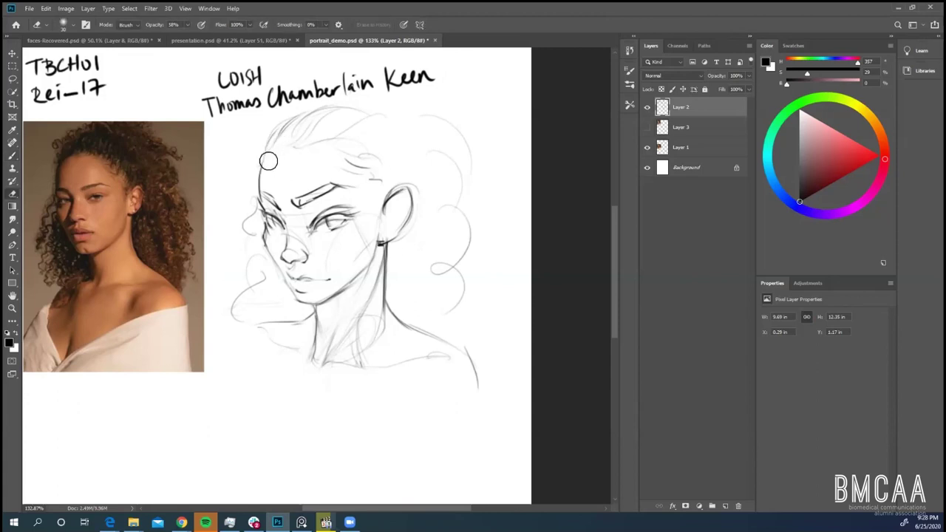
pyautogui.press('b')
pyautogui.moveTo(260, 168)
pyautogui.mouseDown()
pyautogui.moveTo(269, 134)
pyautogui.moveTo(263, 160)
pyautogui.moveTo(285, 121)
pyautogui.mouseUp()
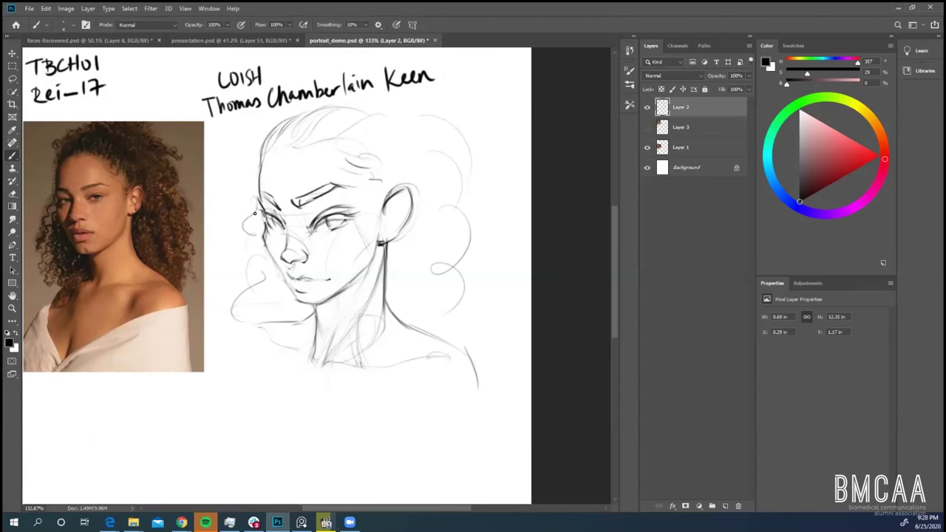
# - Try to redraw the far cheek contour from below the eye down to the chin
pyautogui.press('e')
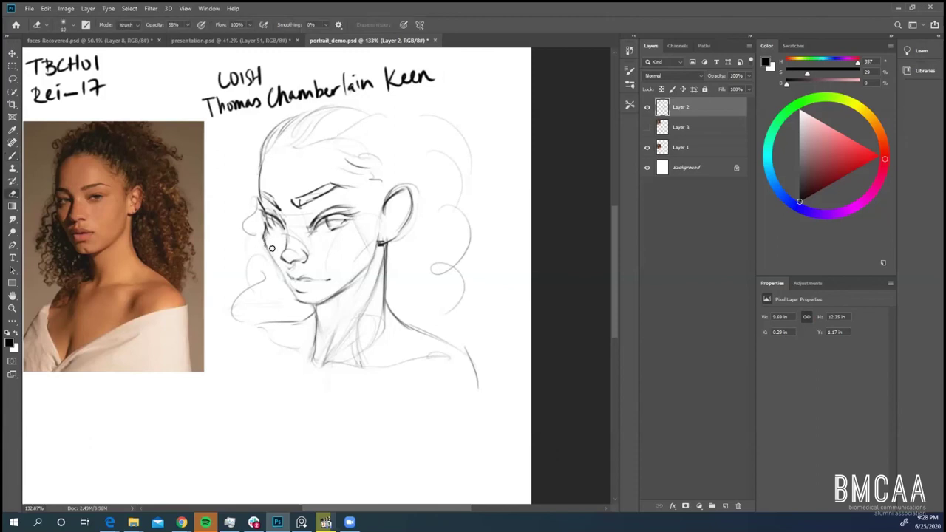
pyautogui.press('b')
pyautogui.moveTo(262, 238); pyautogui.dragTo(299, 299)
pyautogui.hotkey('ctrl', 'z')
pyautogui.hotkey('ctrl', 'z')
pyautogui.moveTo(278, 266); pyautogui.dragTo(307, 301)
pyautogui.hotkey('ctrl', 'z')
pyautogui.hotkey('ctrl', 'z')
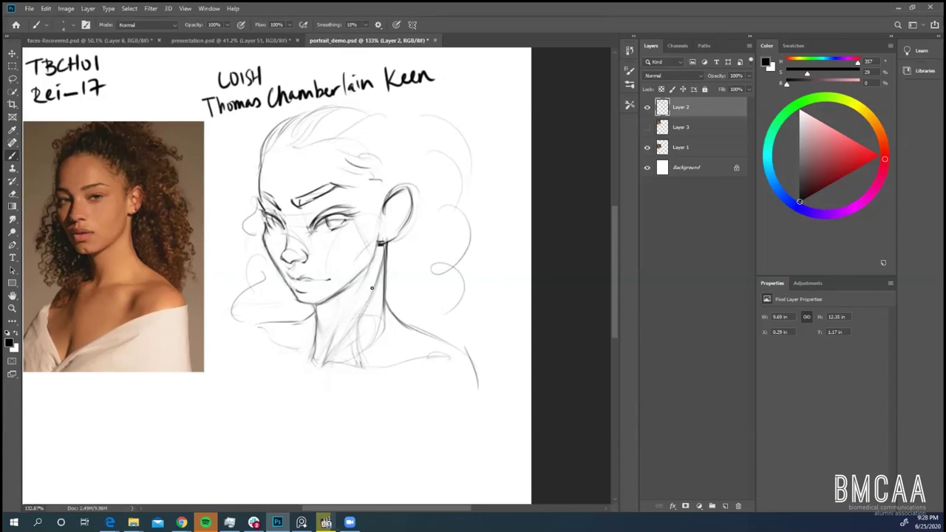
# - Lighten the far cheek contour between the eye and the mouth with the eraser
pyautogui.scroll(2, 281, 250)
pyautogui.press('e')
pyautogui.moveTo(255, 234); pyautogui.dragTo(289, 290)
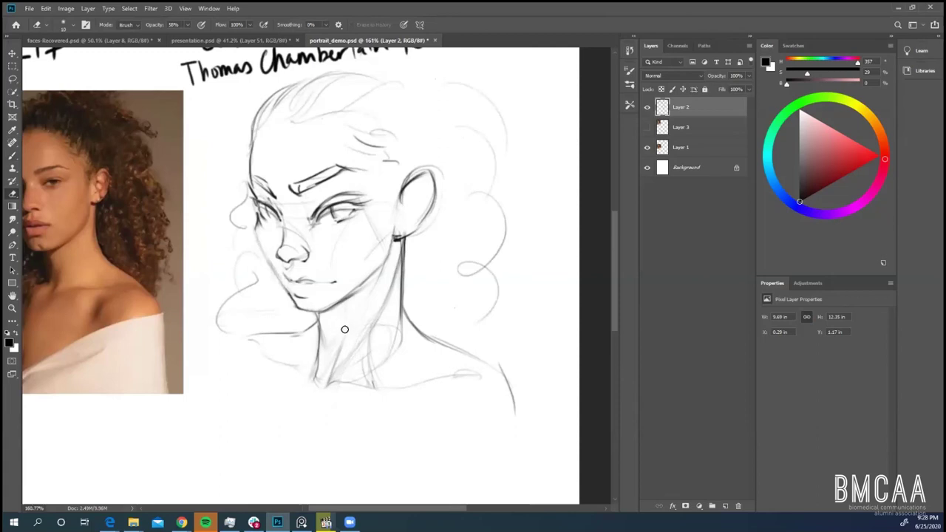
# - Try to replace the jawline from the chin to below the ear with a heavy, angular black line
pyautogui.press('b')
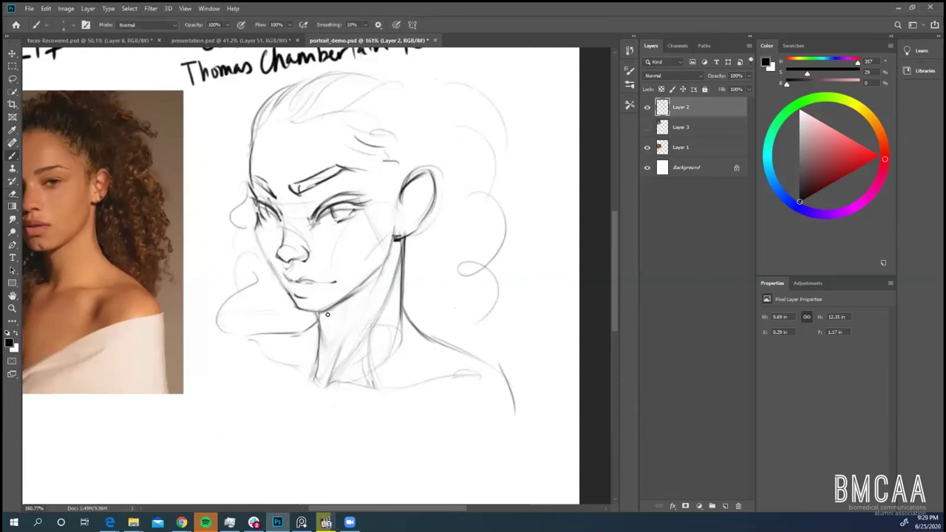
pyautogui.press('e')
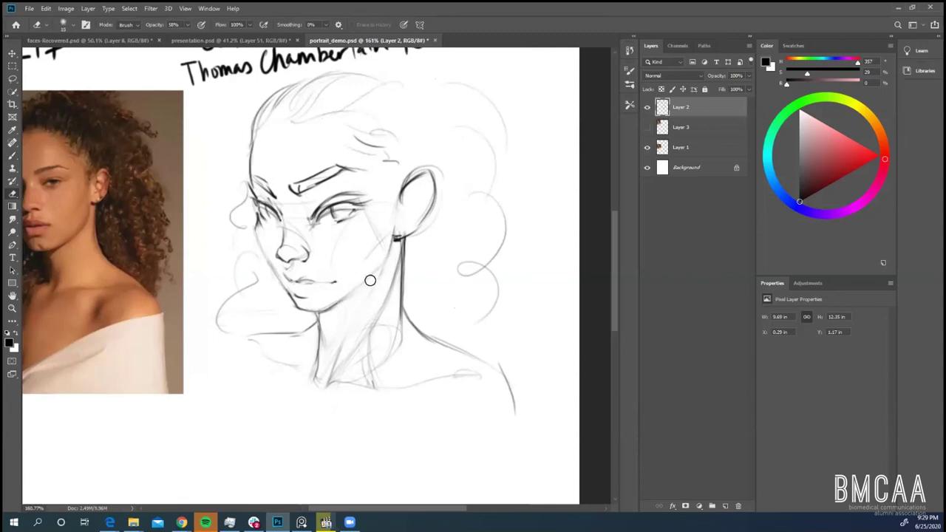
pyautogui.press('b')
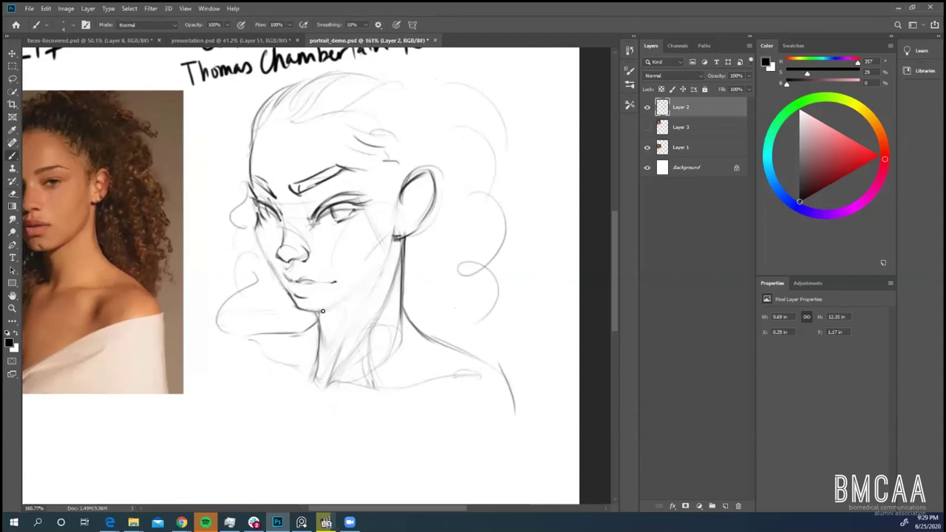
pyautogui.moveTo(322, 311)
pyautogui.mouseDown()
pyautogui.moveTo(385, 259)
pyautogui.moveTo(382, 268)
pyautogui.mouseUp()
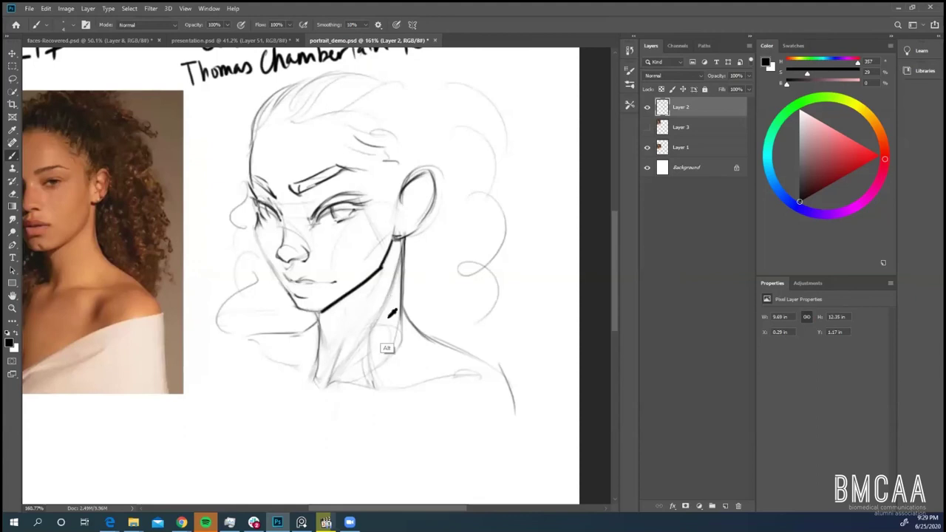
pyautogui.scroll(-6, 388, 336)
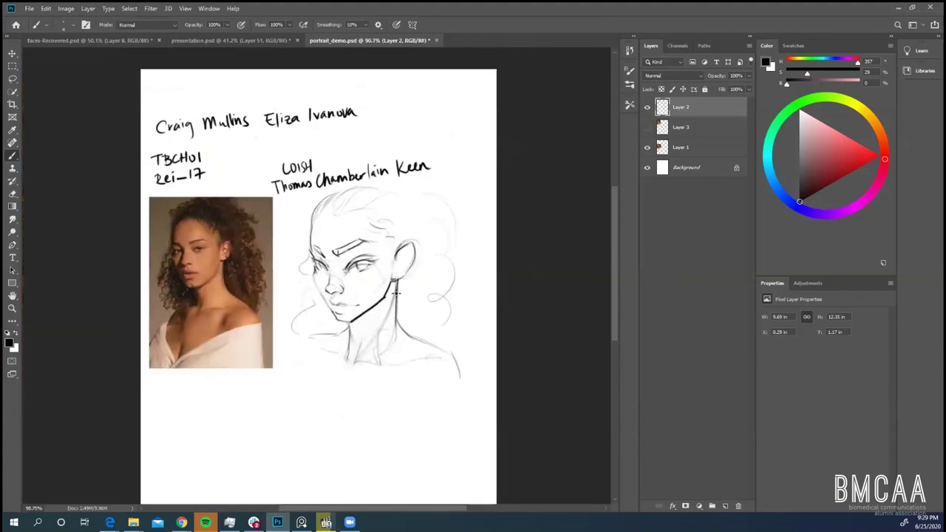
pyautogui.scroll(3, 393, 289)
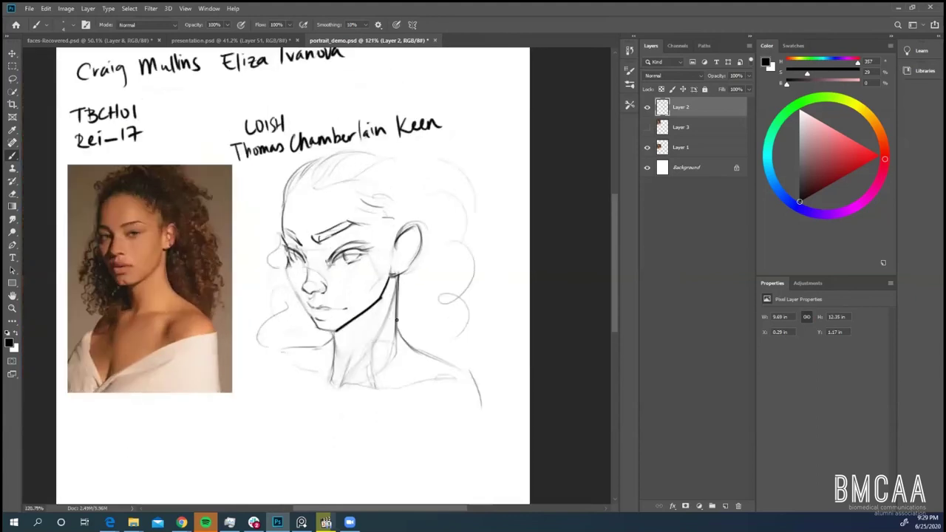
pyautogui.hotkey('ctrl', 'z')
pyautogui.hotkey('ctrl', 'z')
pyautogui.keyDown('alt'); pyautogui.scroll(2, 370, 340); pyautogui.keyUp('alt')
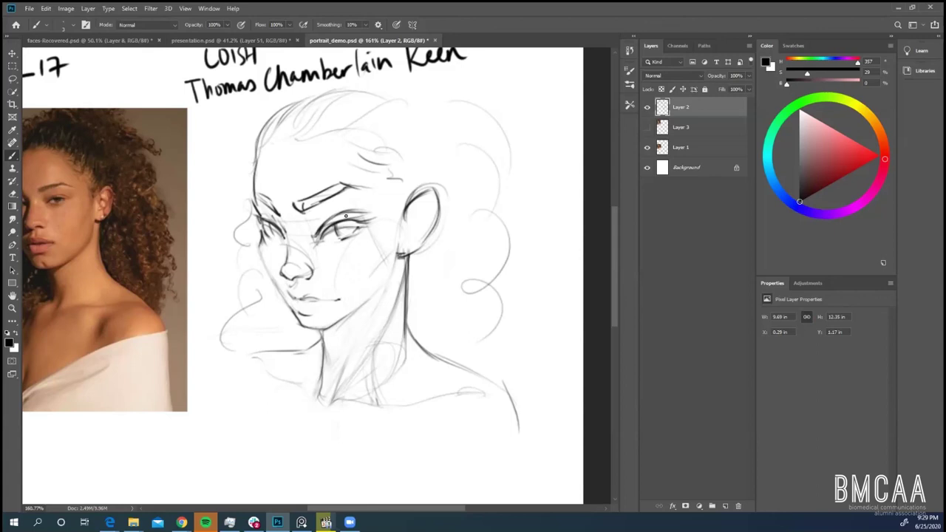
pyautogui.moveTo(222, 127)
pyautogui.mouseDown()
pyautogui.moveTo(244, 129)
pyautogui.moveTo(235, 157)
pyautogui.moveTo(243, 129)
pyautogui.mouseUp()
pyautogui.hotkey('ctrl', 'z')
pyautogui.hotkey('ctrl', 'z')
pyautogui.hotkey('ctrl', 'z')
# - Shade the small area below the earlobe where the jaw meets the neck, undoing the extra marks around it
pyautogui.moveTo(397, 263)
pyautogui.mouseDown()
pyautogui.moveTo(403, 257)
pyautogui.moveTo(391, 277)
pyautogui.mouseUp()
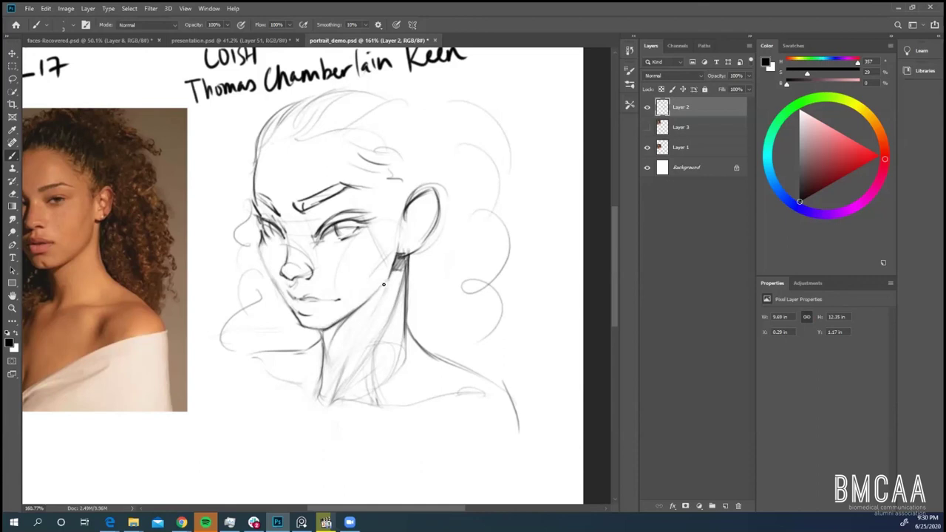
pyautogui.press('e')
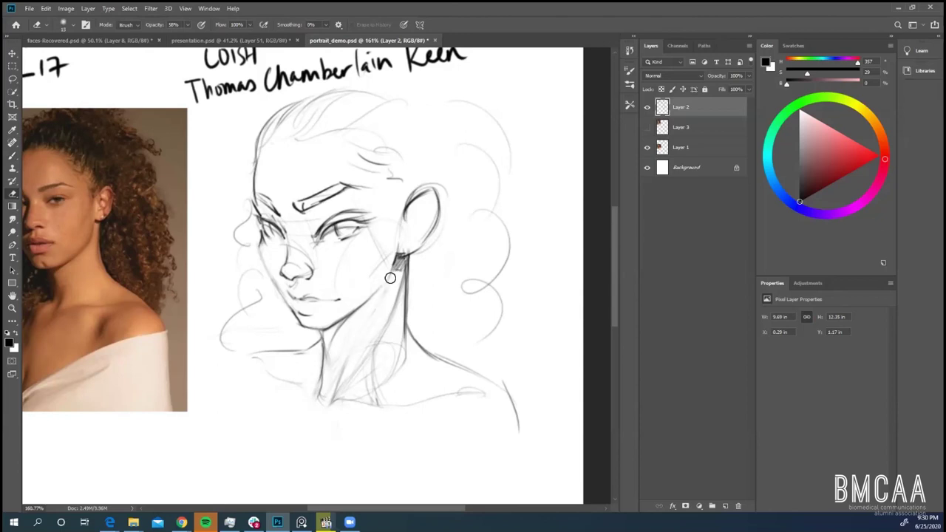
pyautogui.moveTo(390, 278)
pyautogui.mouseDown()
pyautogui.moveTo(414, 266)
pyautogui.moveTo(386, 283)
pyautogui.mouseUp()
pyautogui.hotkey('ctrl', 'z')
pyautogui.press('b')
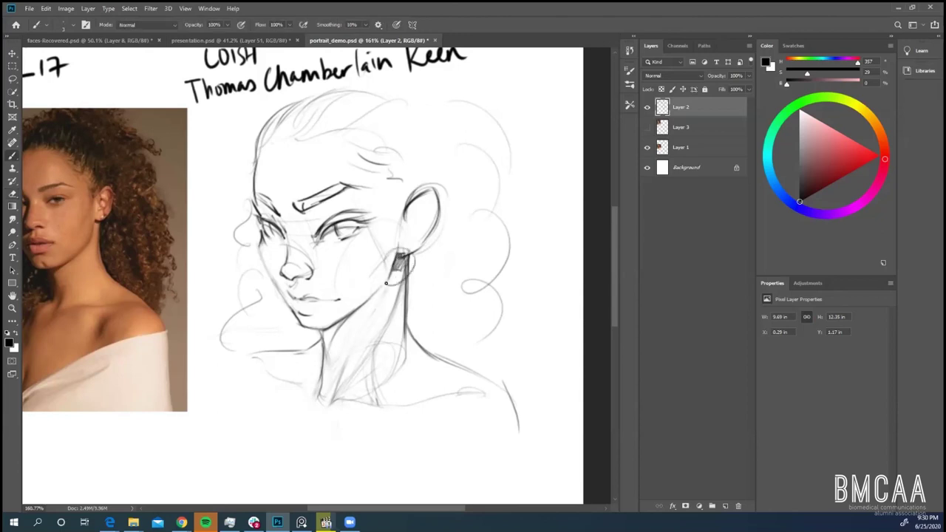
pyautogui.hotkey('ctrl', 'z')
# - Draw heavy and thin horizontal sample strokes behind the neck to compare line weights, and undo them
pyautogui.moveTo(437, 262); pyautogui.dragTo(549, 258)
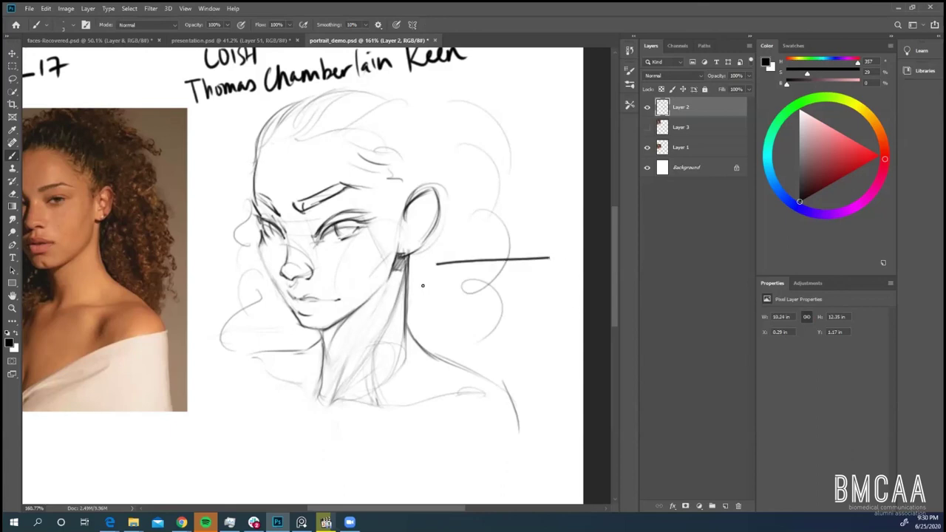
pyautogui.moveTo(426, 285)
pyautogui.mouseDown()
pyautogui.moveTo(579, 279)
pyautogui.moveTo(599, 290)
pyautogui.mouseUp()
pyautogui.moveTo(470, 305)
pyautogui.mouseDown()
pyautogui.moveTo(520, 275)
pyautogui.moveTo(481, 318)
pyautogui.mouseUp()
pyautogui.hotkey('ctrl', 'z')
pyautogui.press('e')
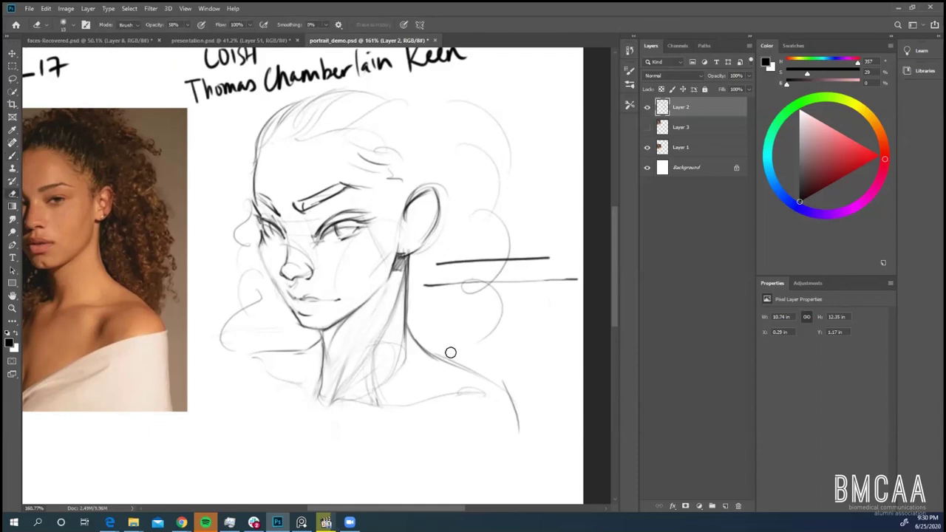
pyautogui.hotkey('ctrl', 'z')
pyautogui.hotkey('ctrl', 'z')
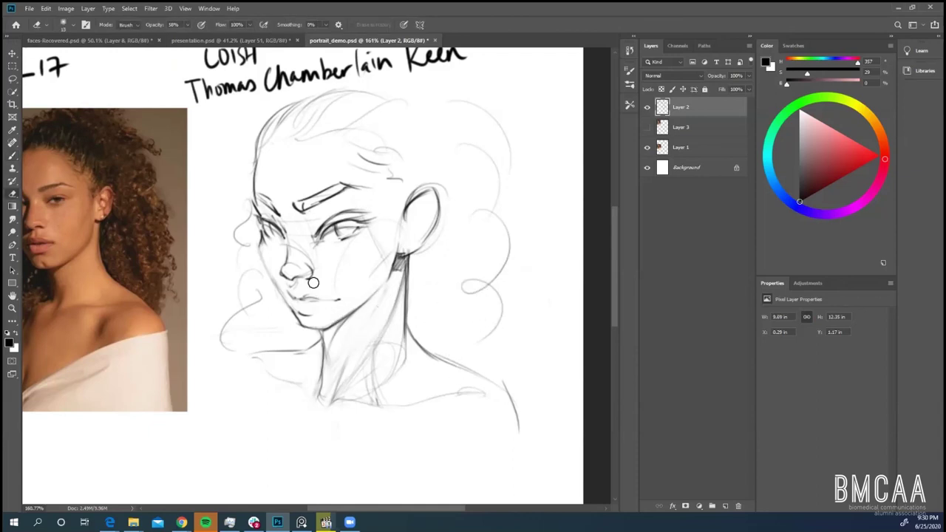
# - Darken the far cheek contour from below the eye down toward the mouth
pyautogui.press('b')
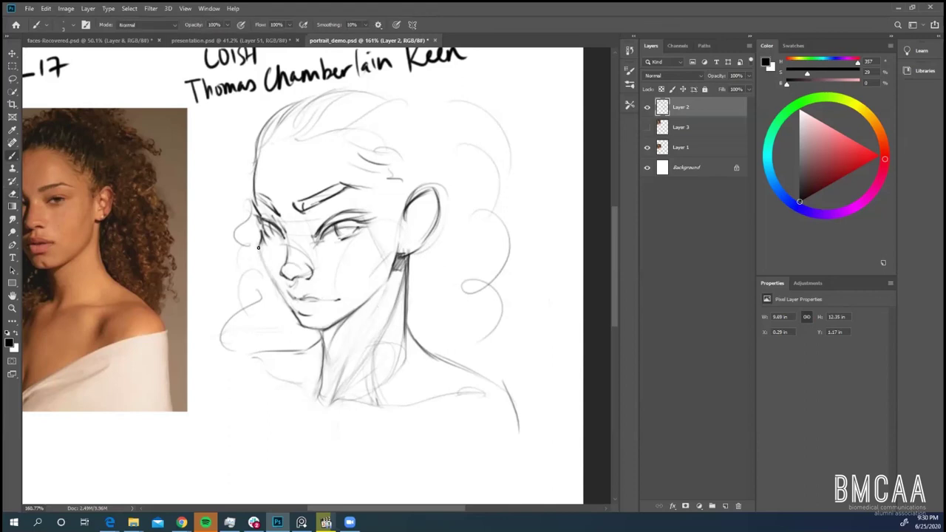
pyautogui.moveTo(258, 252); pyautogui.dragTo(273, 281)
pyautogui.press('e')
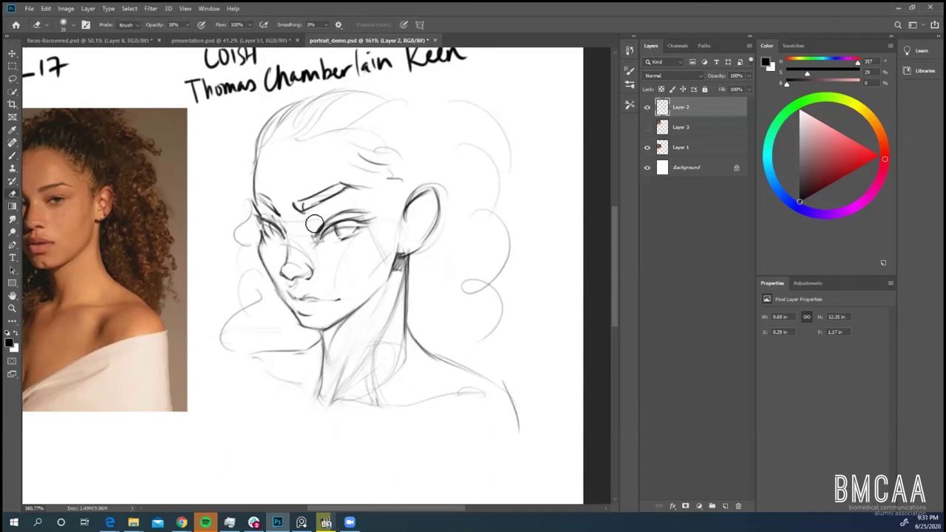
pyautogui.press('b')
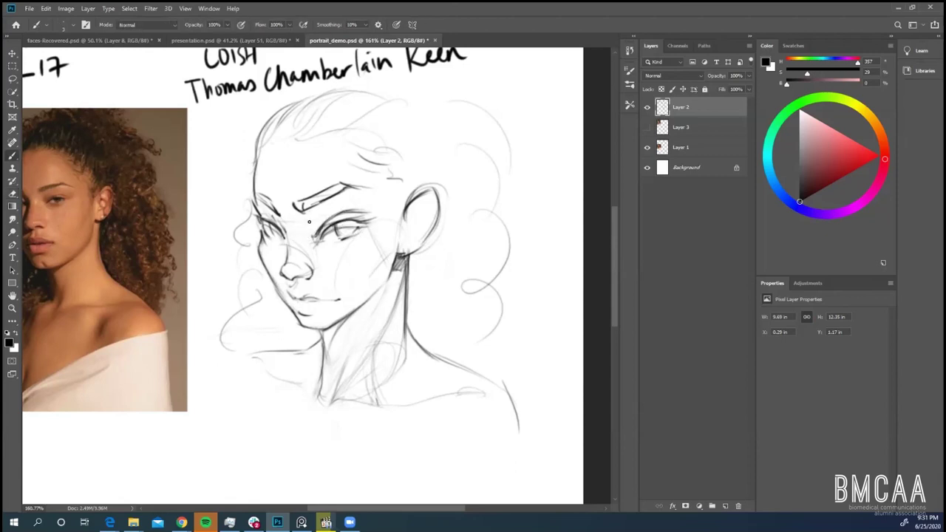
# - Erase the outlined near eyebrow above the eye and return to the brush
pyautogui.scroll(-2, 332, 232)
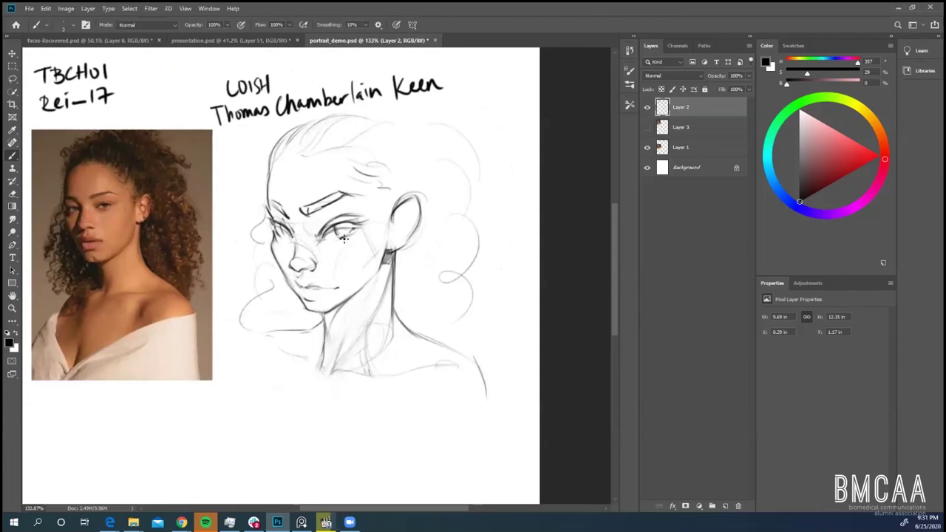
pyautogui.press('e')
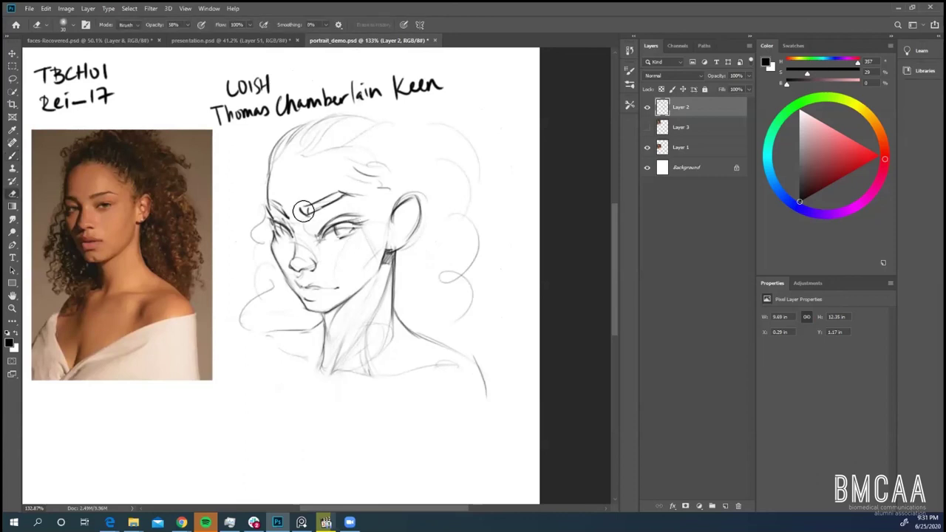
pyautogui.moveTo(303, 212)
pyautogui.mouseDown()
pyautogui.moveTo(338, 194)
pyautogui.moveTo(308, 210)
pyautogui.moveTo(327, 203)
pyautogui.mouseUp()
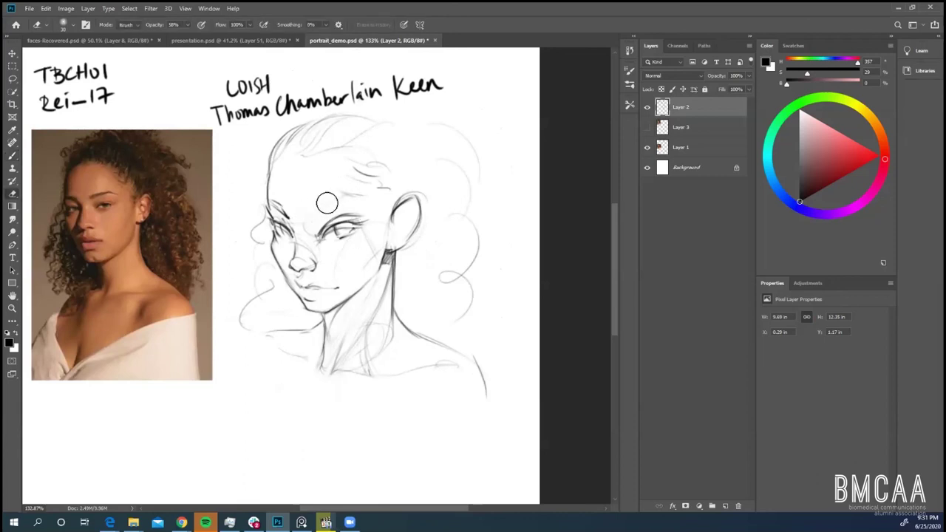
pyautogui.press('b')
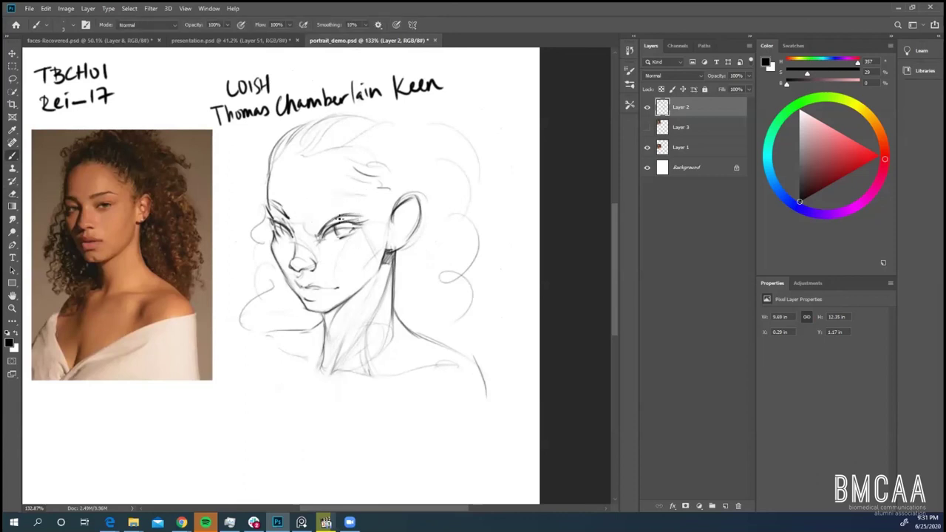
# - Redraw the near eyebrow as an angular outline above the eye, and clean up around the near eye with a smaller eraser
pyautogui.moveTo(302, 214); pyautogui.dragTo(343, 198)
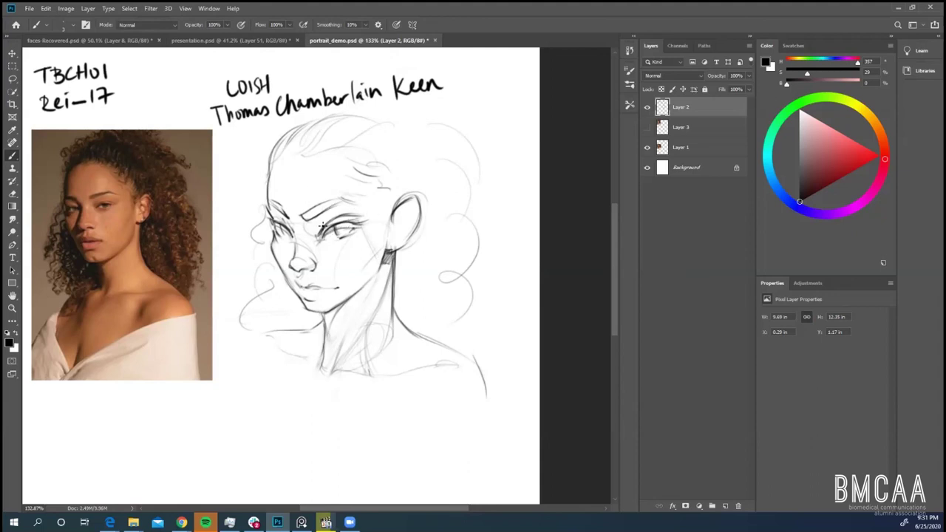
pyautogui.press('e')
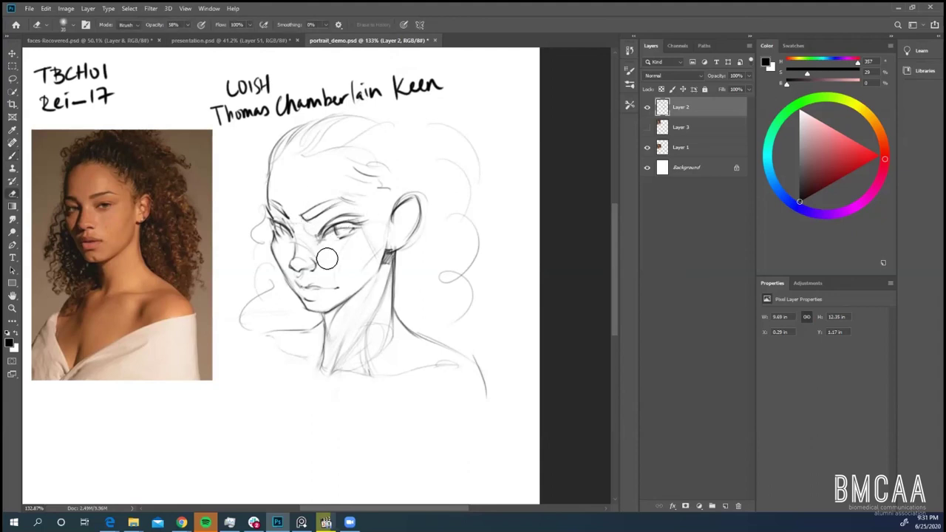
pyautogui.press('[')
pyautogui.press('[')
pyautogui.press('[')
pyautogui.press('b')
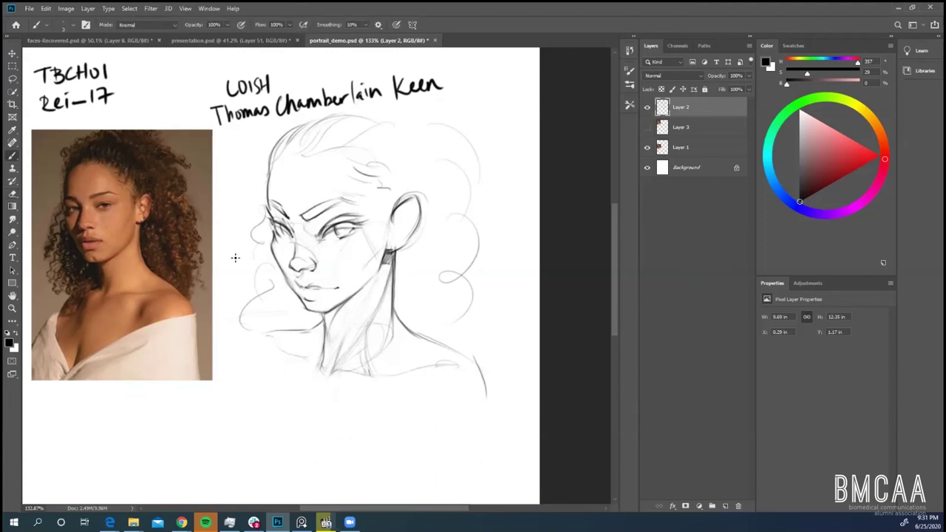
# - Mark the near brow and eye area on the reference photo in red, undo the marks, and return the brush colour to black
pyautogui.click(880, 156)
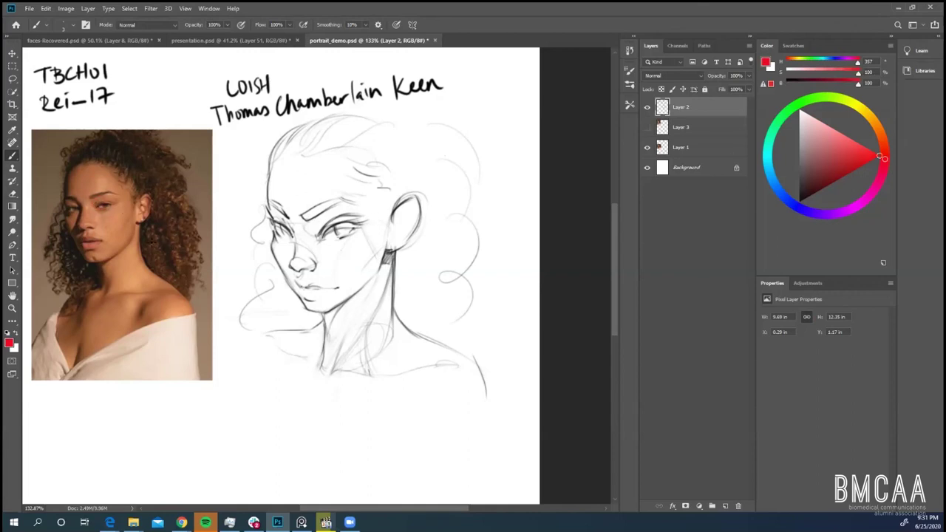
pyautogui.press('alt')
pyautogui.scroll(5, 92, 189)
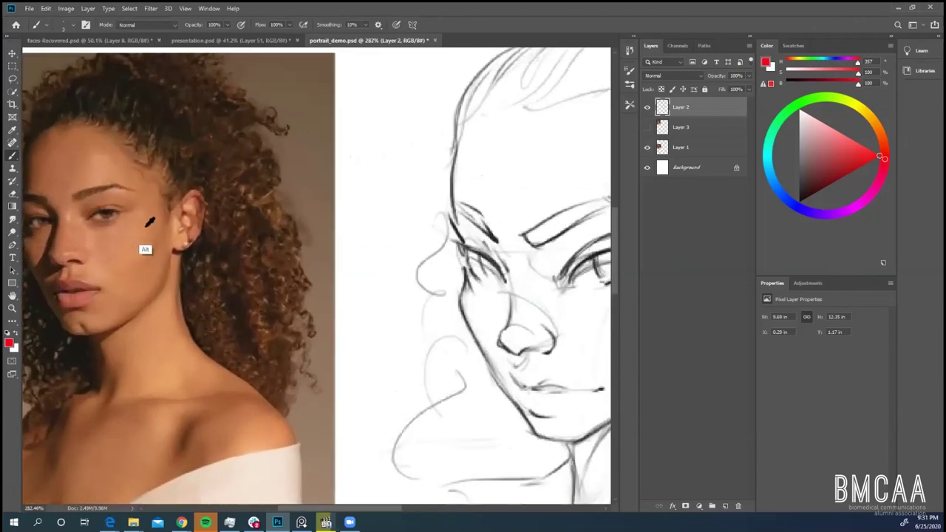
pyautogui.scroll(-1, 142, 215)
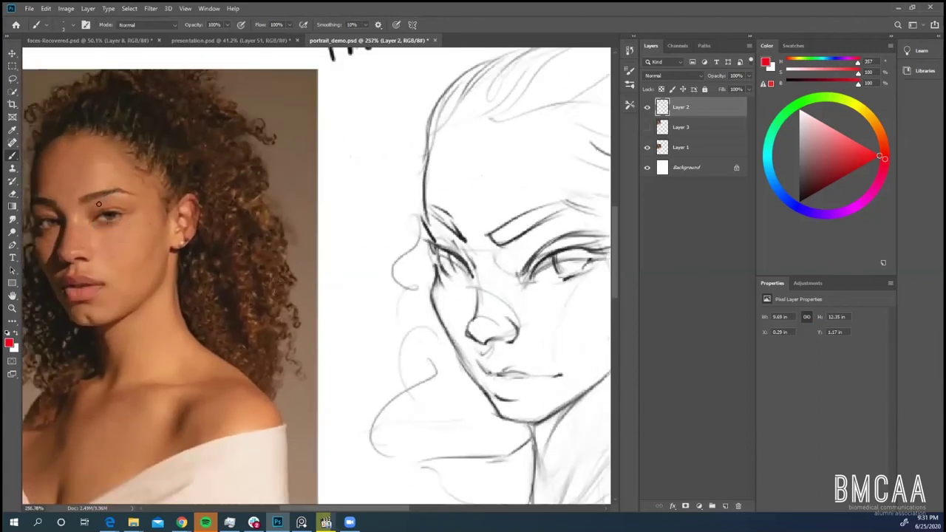
pyautogui.scroll(-2, 96, 205)
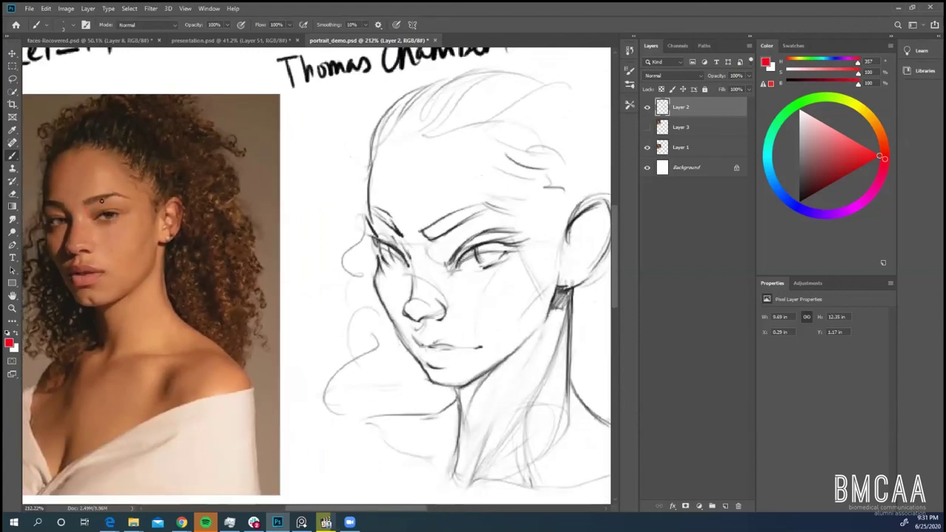
pyautogui.moveTo(91, 218)
pyautogui.mouseDown()
pyautogui.moveTo(85, 205)
pyautogui.moveTo(107, 199)
pyautogui.moveTo(91, 217)
pyautogui.mouseUp()
pyautogui.hotkey('ctrl', 'z')
pyautogui.hotkey('ctrl', 'z')
pyautogui.hotkey('ctrl', 'z')
pyautogui.scroll(-2, 249, 359)
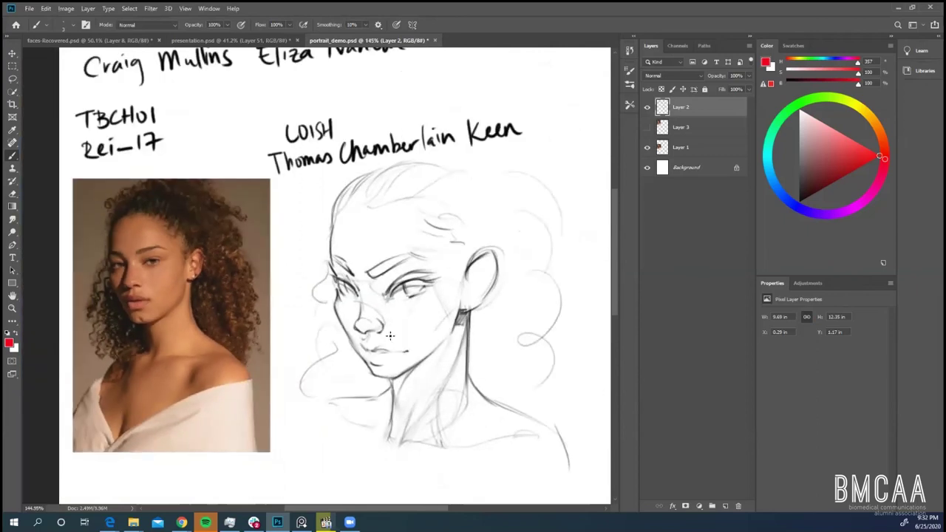
pyautogui.scroll(1, 397, 323)
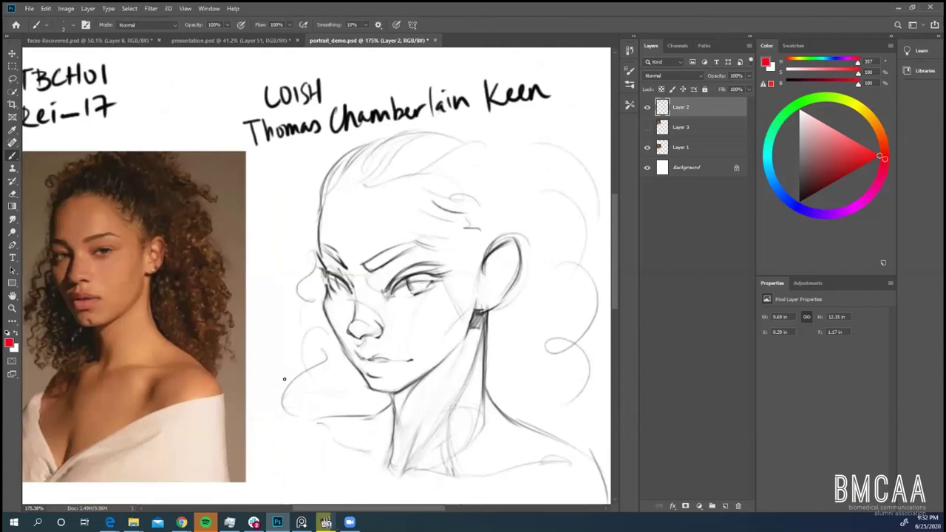
pyautogui.scroll(-2, 464, 327)
pyautogui.click(827, 175)
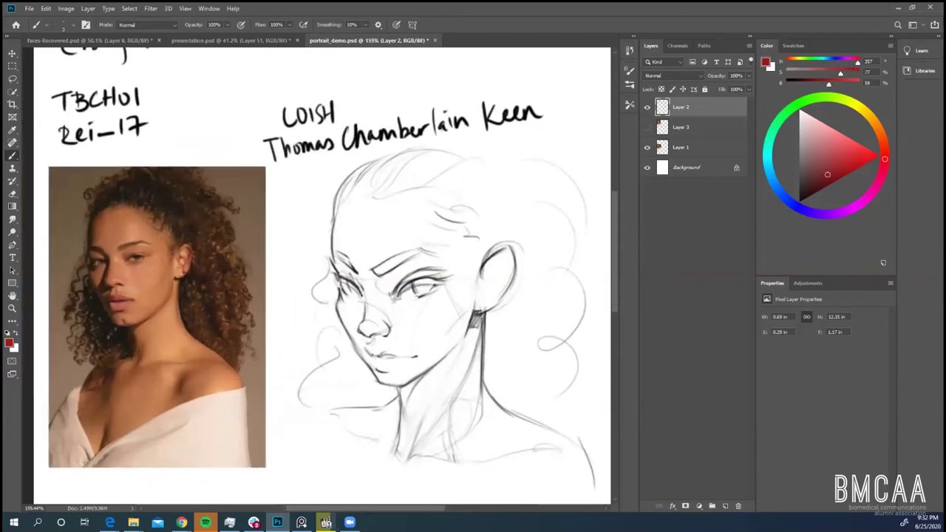
pyautogui.moveTo(827, 175); pyautogui.dragTo(799, 201)
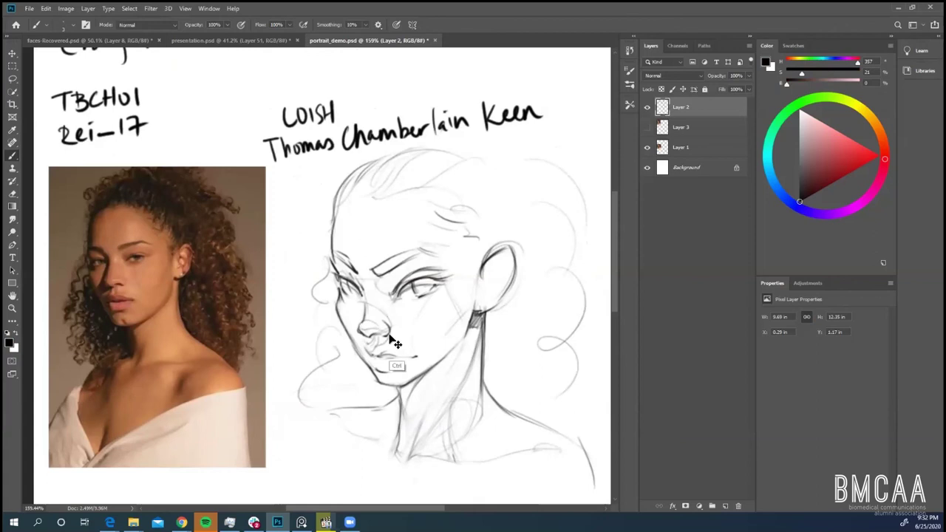
# - Undo the last stroke near the mouth and redraw the short contour from the base of the nose toward the upper lip
pyautogui.hotkey('ctrl', 'z')
pyautogui.moveTo(388, 334); pyautogui.dragTo(374, 349)
pyautogui.scroll(-3, 448, 324)
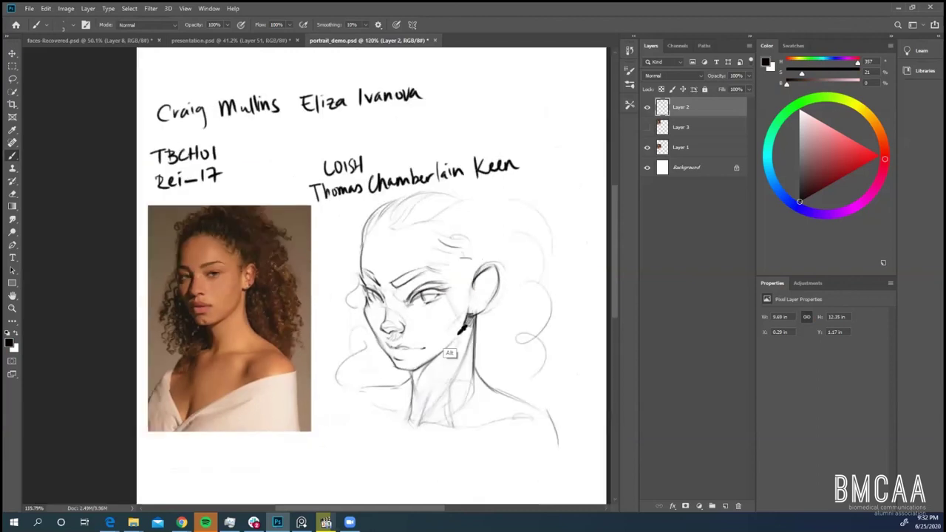
# - Darken the shading below the earlobe, and refine the upper lip lines beneath the nose with eraser and brush
pyautogui.scroll(3, 493, 351)
pyautogui.moveTo(463, 305)
pyautogui.mouseDown()
pyautogui.moveTo(474, 301)
pyautogui.moveTo(462, 316)
pyautogui.mouseUp()
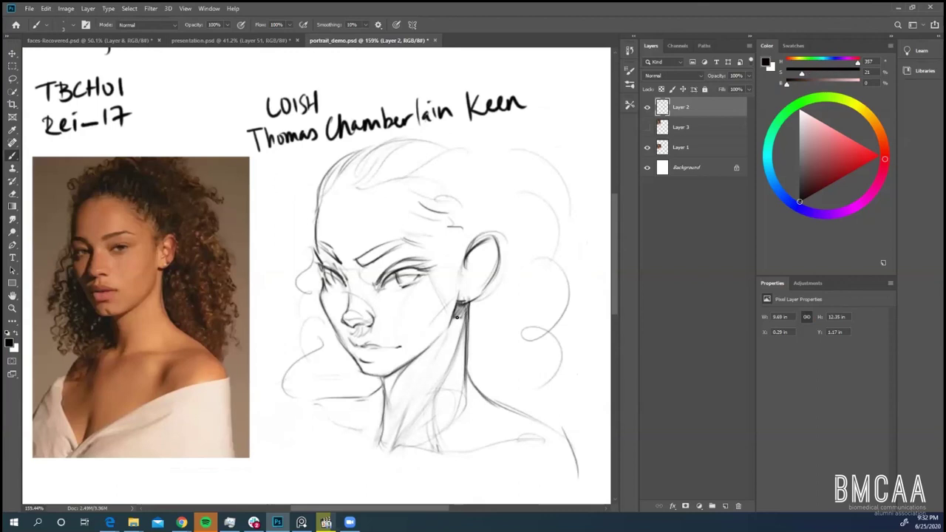
pyautogui.moveTo(458, 316); pyautogui.dragTo(460, 312)
pyautogui.press('e')
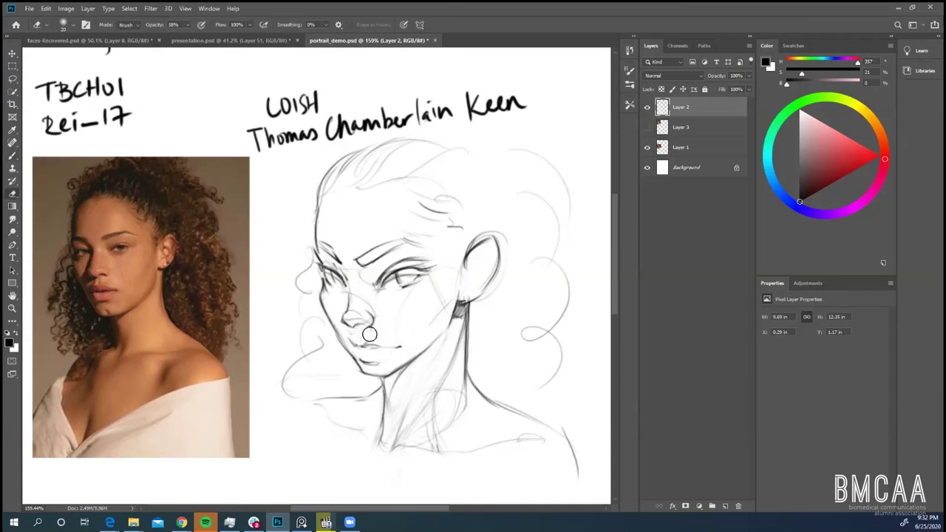
pyautogui.press('b')
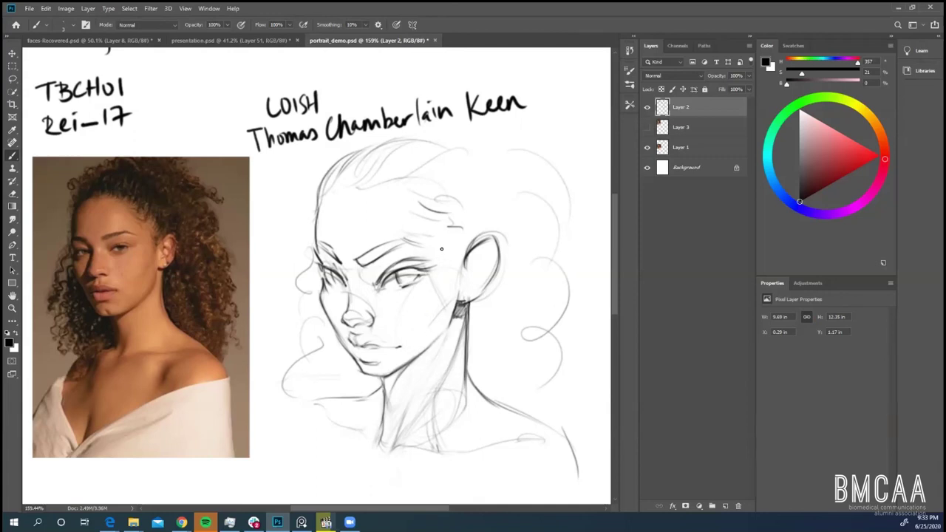
# - Lighten the loose hair stroke at the temple and draw the hairline down in front of the ear, comparing it with the reference photo
pyautogui.press('e')
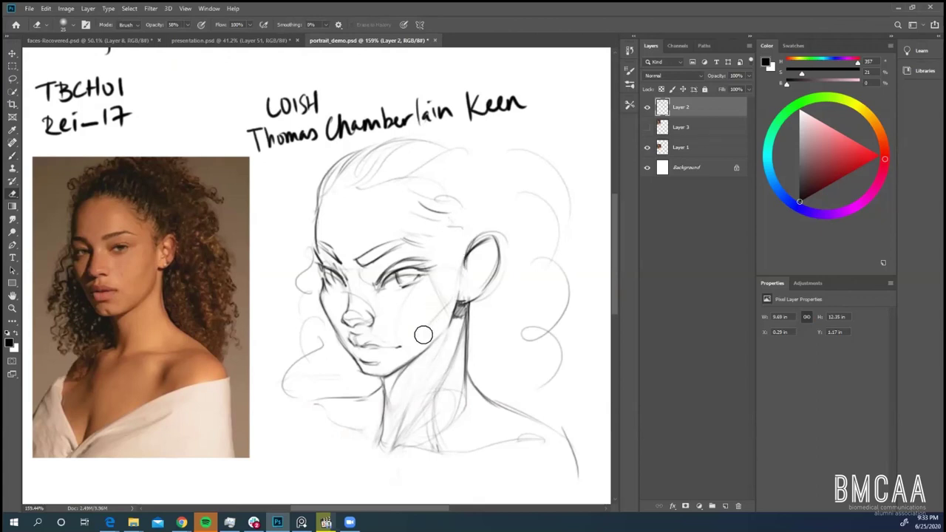
pyautogui.press('b')
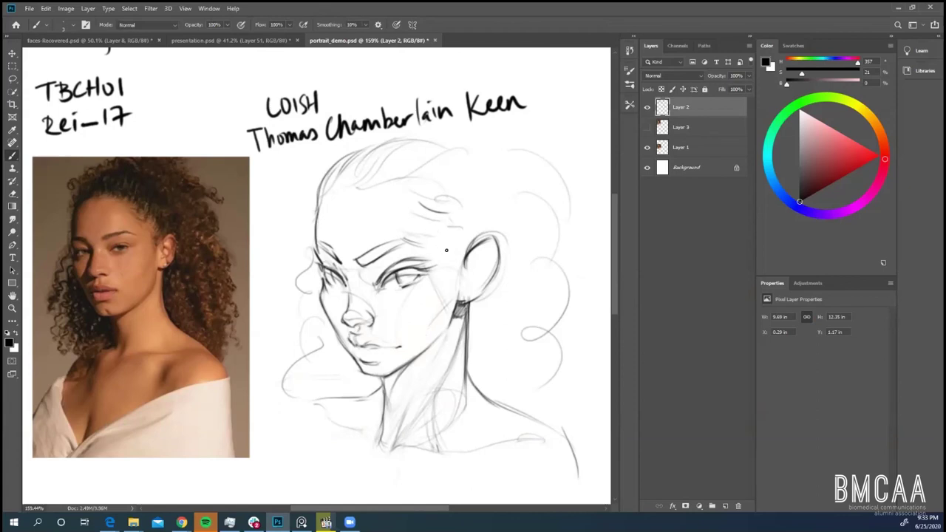
pyautogui.moveTo(442, 246); pyautogui.dragTo(446, 288)
pyautogui.scroll(5, 121, 255)
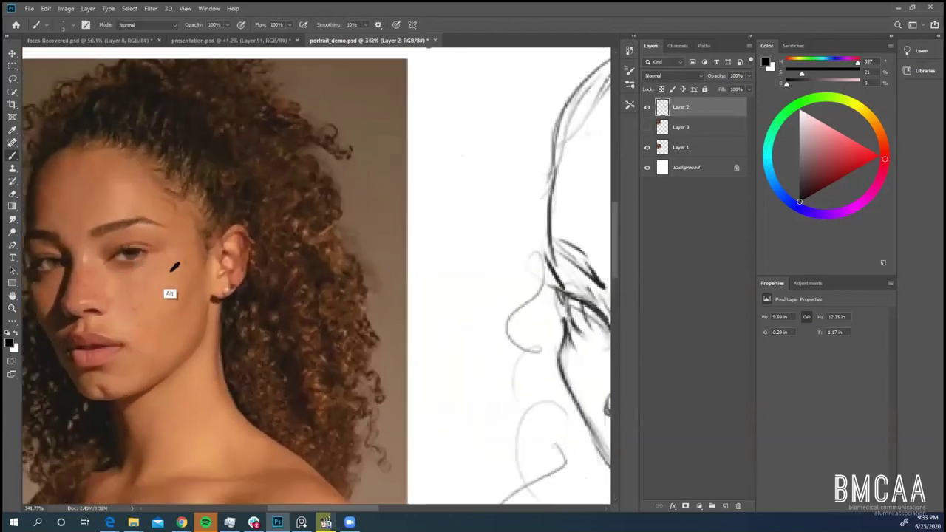
pyautogui.scroll(-1, 177, 263)
pyautogui.scroll(-5, 175, 266)
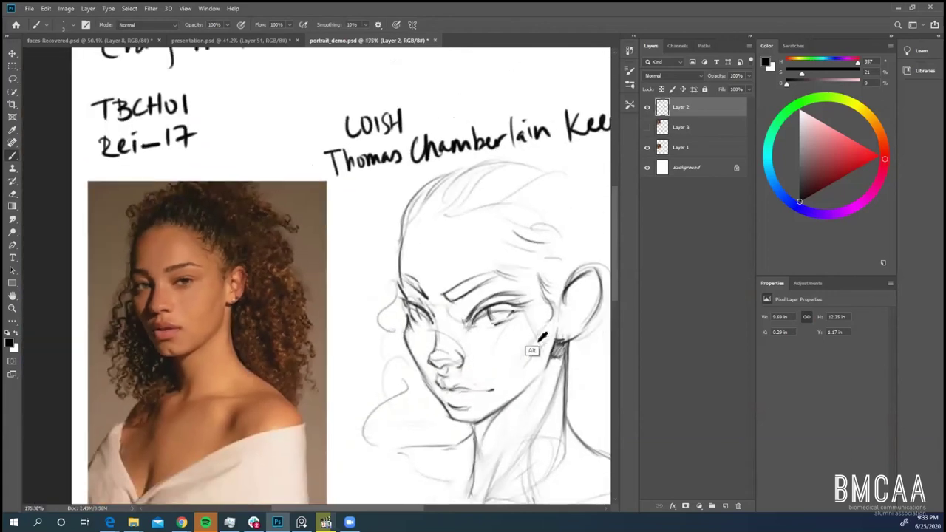
# - Shade the near eye socket beside the nose bridge and the tip of the nose, undoing the stray mark above the lips
pyautogui.scroll(2, 399, 414)
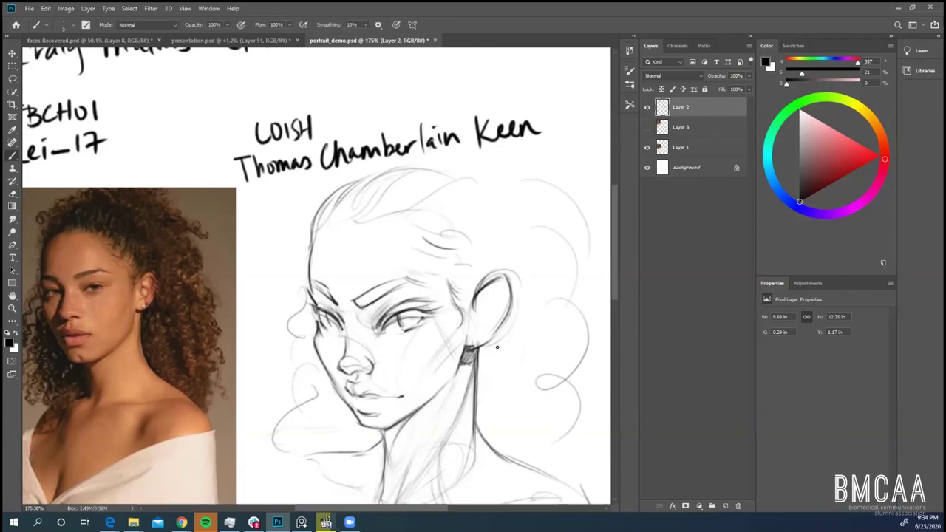
pyautogui.scroll(-1, 498, 347)
pyautogui.scroll(1, 458, 411)
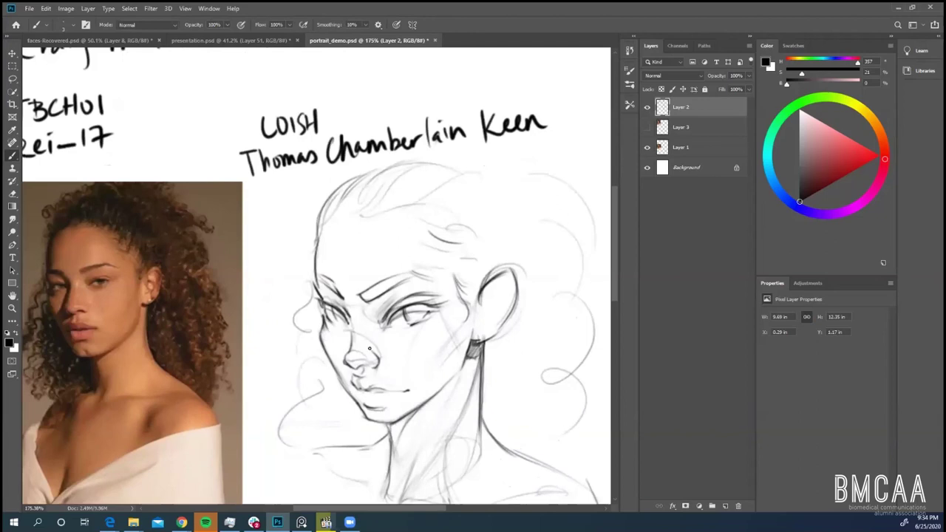
pyautogui.moveTo(387, 371); pyautogui.dragTo(380, 385)
pyautogui.hotkey('ctrl', 'z')
pyautogui.scroll(-1, 421, 368)
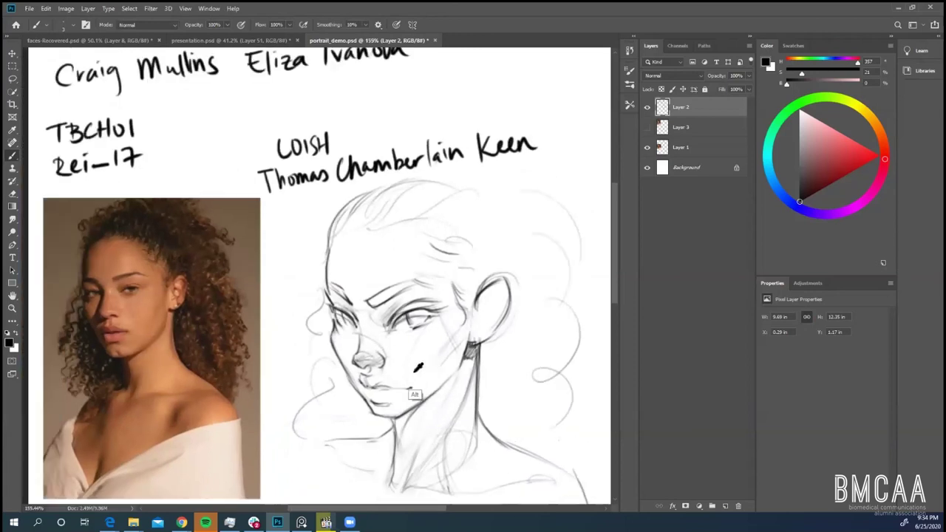
# - Clean up the near edge of the nose with a small eraser and return to the brush
pyautogui.scroll(2, 407, 373)
pyautogui.press('e')
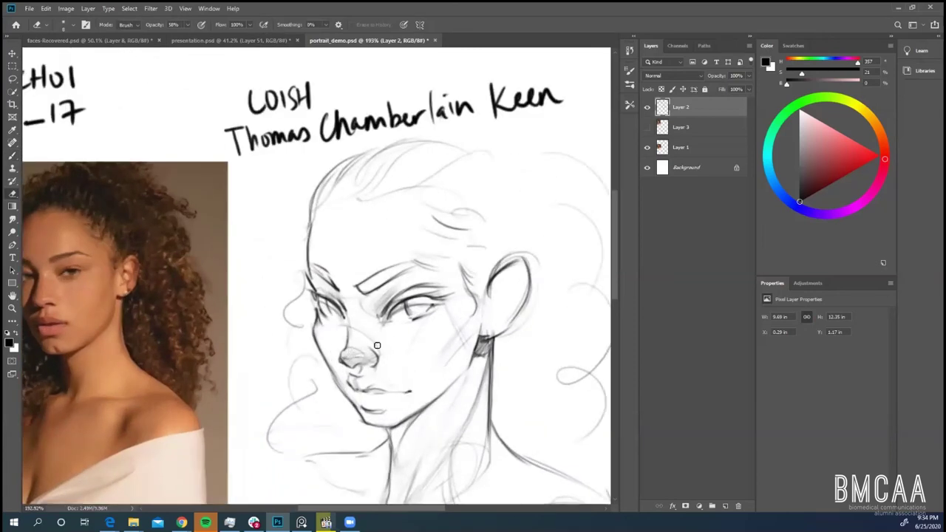
pyautogui.press('b')
# - Shade the iris of the near eye and fill the upper lip with light tone
pyautogui.scroll(-1, 405, 354)
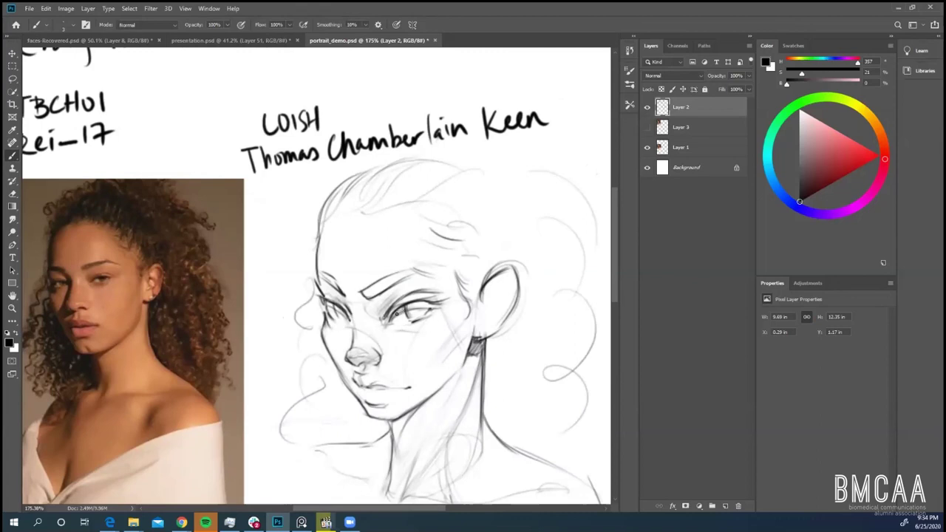
pyautogui.moveTo(410, 316); pyautogui.dragTo(425, 312)
pyautogui.scroll(-2, 451, 369)
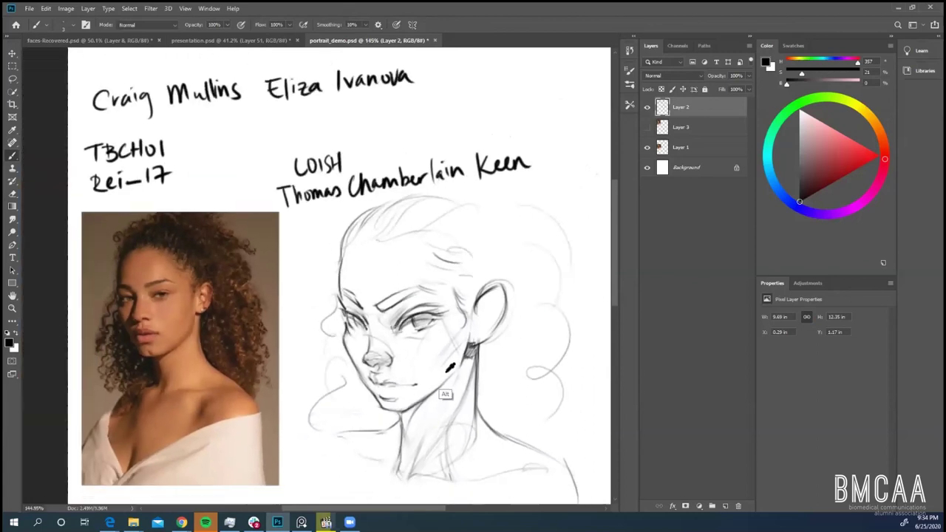
pyautogui.scroll(2, 448, 371)
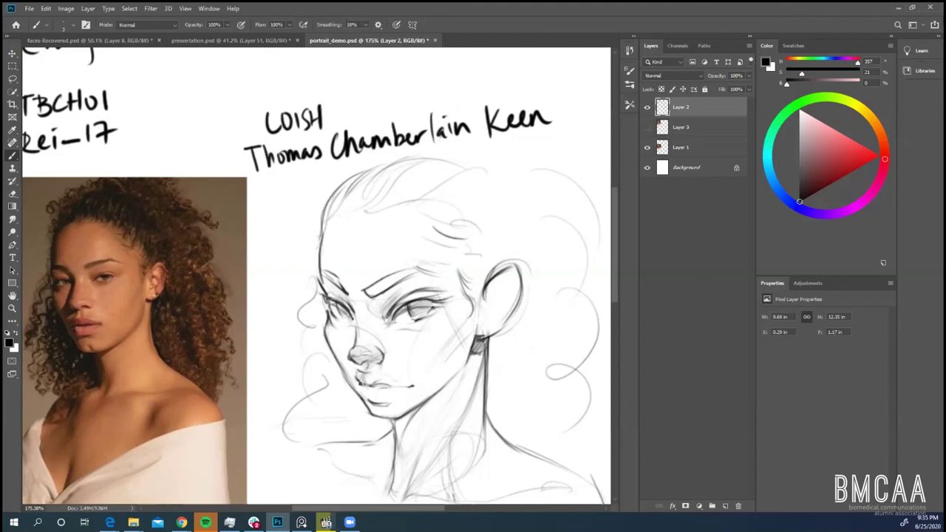
pyautogui.moveTo(364, 377); pyautogui.dragTo(376, 382)
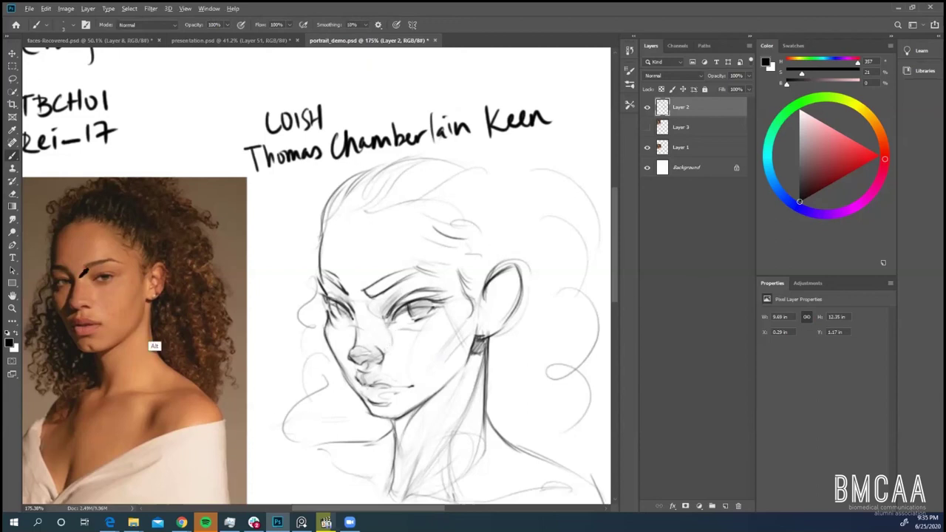
# - Hatch the cheek plane below the near eye on the reference photo in bright green, remove the marks, and restore black for the sketch
pyautogui.scroll(4, 99, 319)
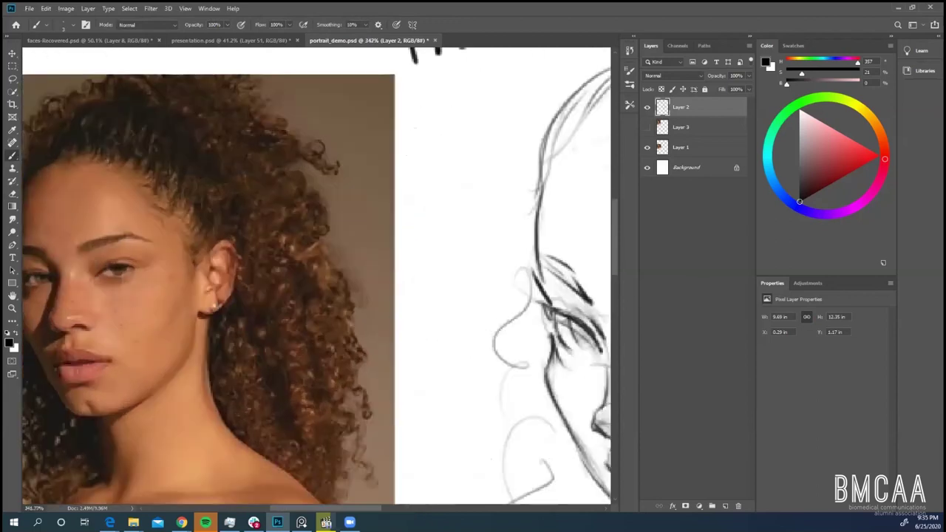
pyautogui.click(818, 97)
pyautogui.click(874, 158)
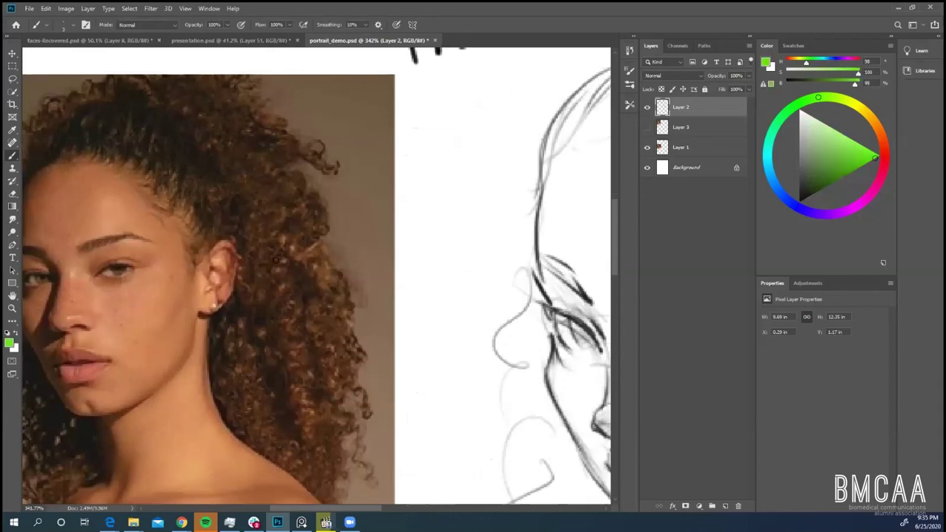
pyautogui.moveTo(99, 303); pyautogui.dragTo(97, 319)
pyautogui.hotkey('ctrl', 'z')
pyautogui.moveTo(86, 286)
pyautogui.mouseDown()
pyautogui.moveTo(111, 302)
pyautogui.moveTo(138, 300)
pyautogui.moveTo(87, 296)
pyautogui.moveTo(140, 311)
pyautogui.moveTo(89, 305)
pyautogui.moveTo(150, 310)
pyautogui.mouseUp()
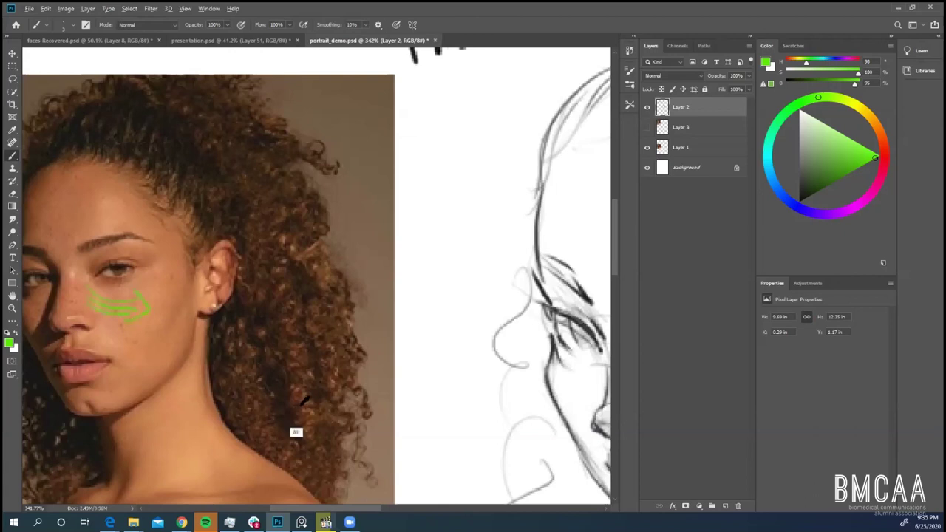
pyautogui.scroll(-2, 300, 405)
pyautogui.scroll(-2, 370, 406)
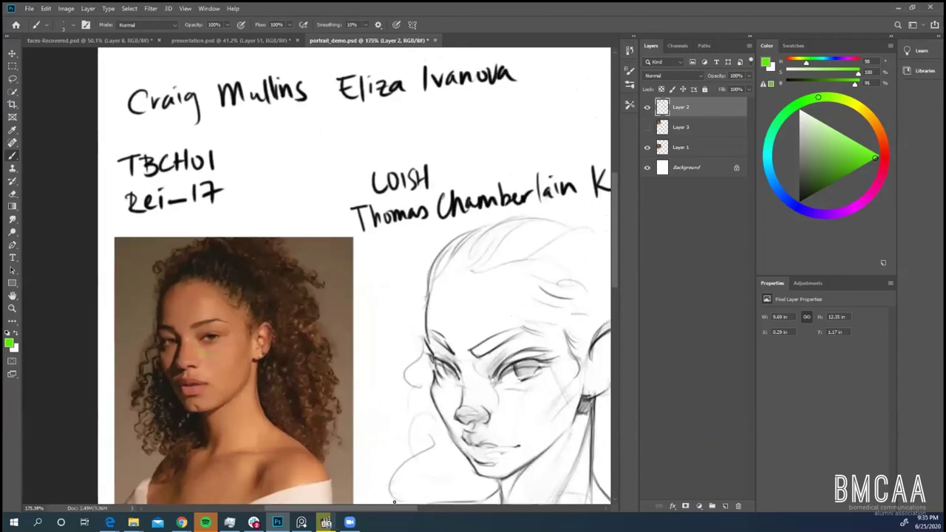
pyautogui.moveTo(394, 508); pyautogui.dragTo(407, 506)
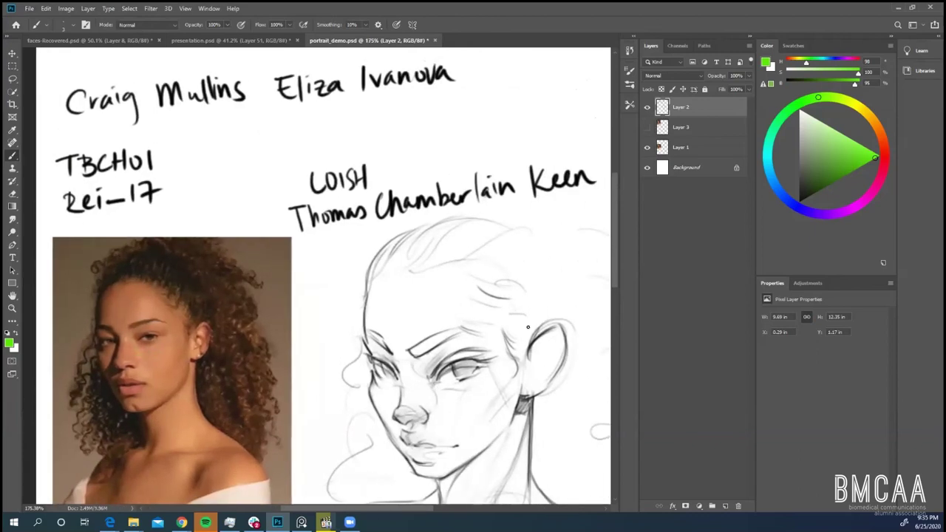
pyautogui.press('d')
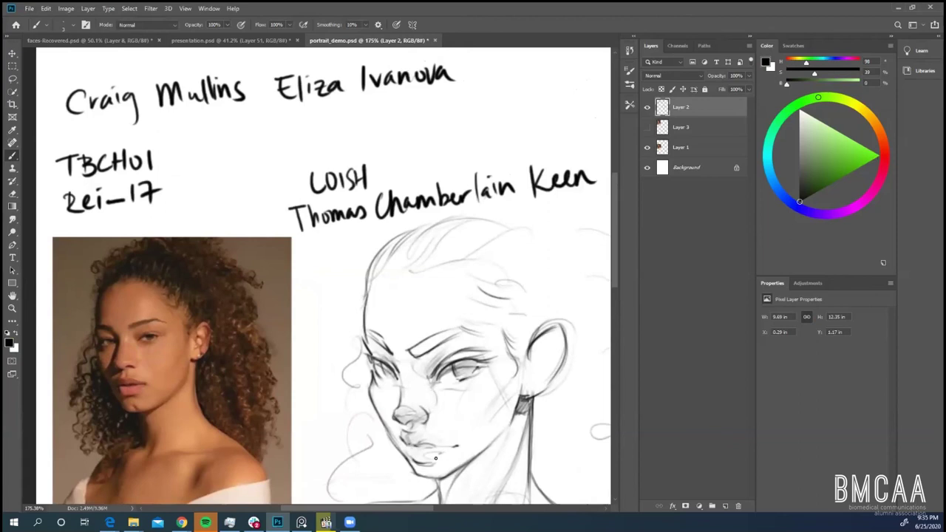
pyautogui.hscroll(1, 407, 508)
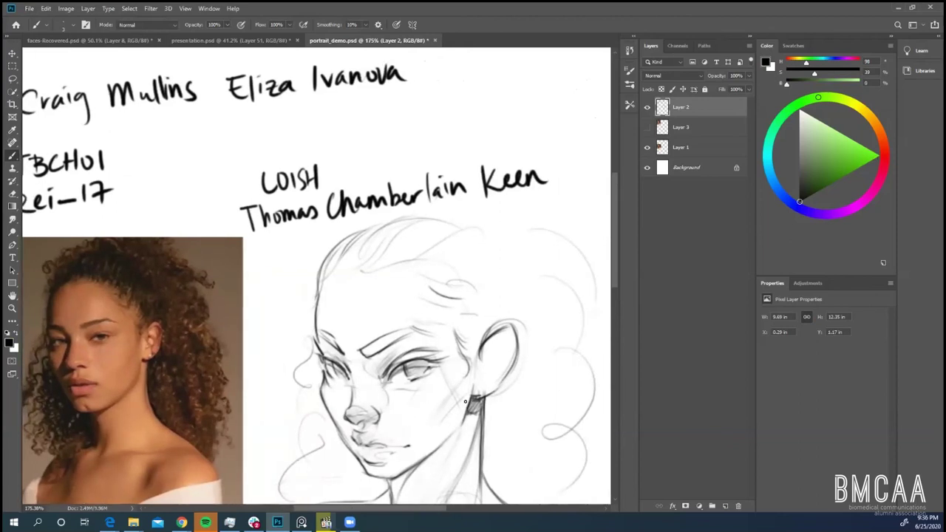
pyautogui.scroll(-1, 530, 349)
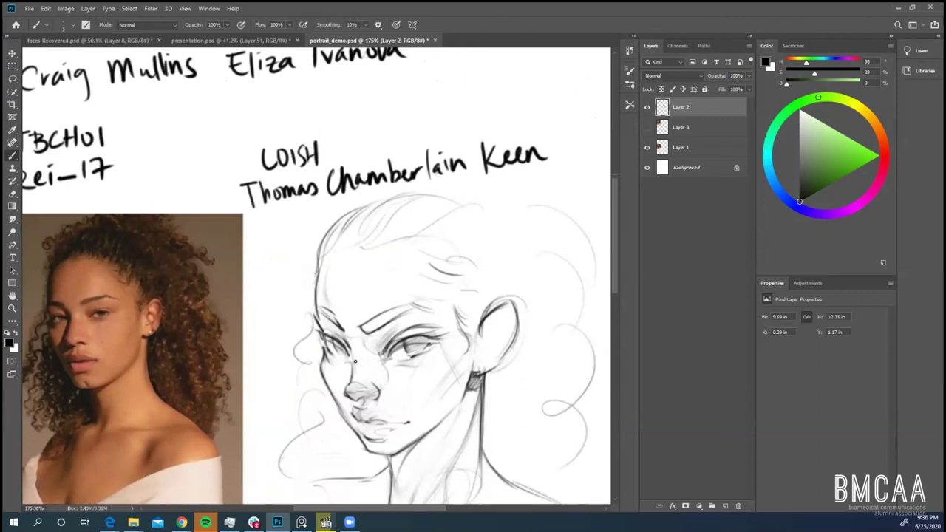
# - Mark the brow line and the neck muscle line on the reference photo, removing each mark again
pyautogui.moveTo(58, 301)
pyautogui.mouseDown()
pyautogui.moveTo(123, 401)
pyautogui.moveTo(81, 284)
pyautogui.mouseUp()
pyautogui.hotkey('ctrl', 'z')
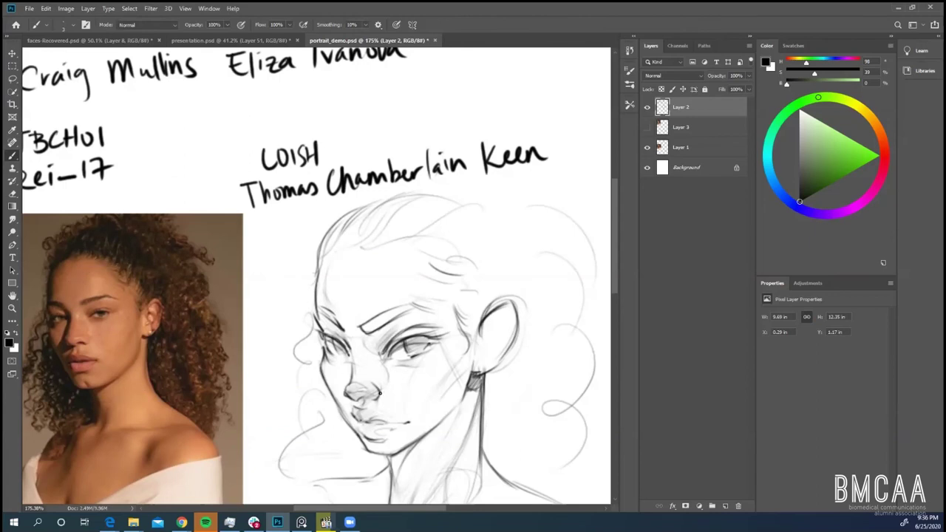
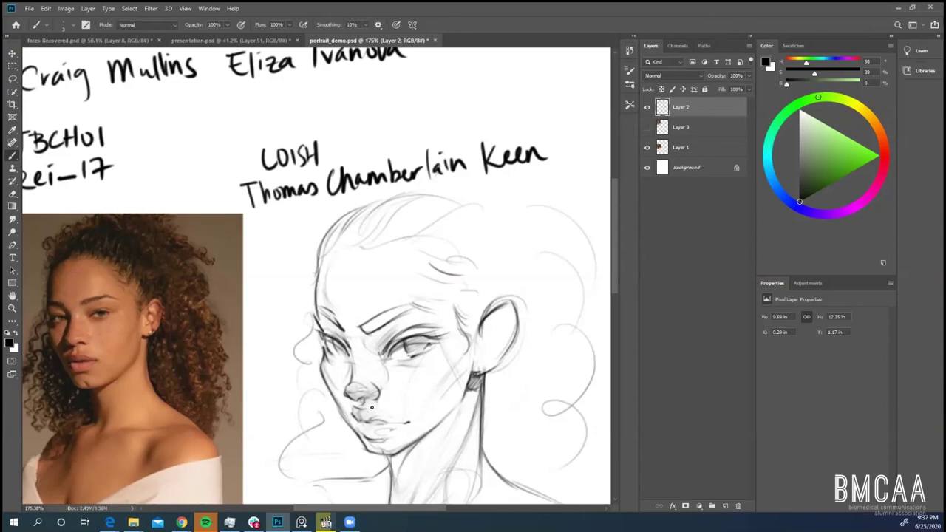
pyautogui.scroll(1, 372, 407)
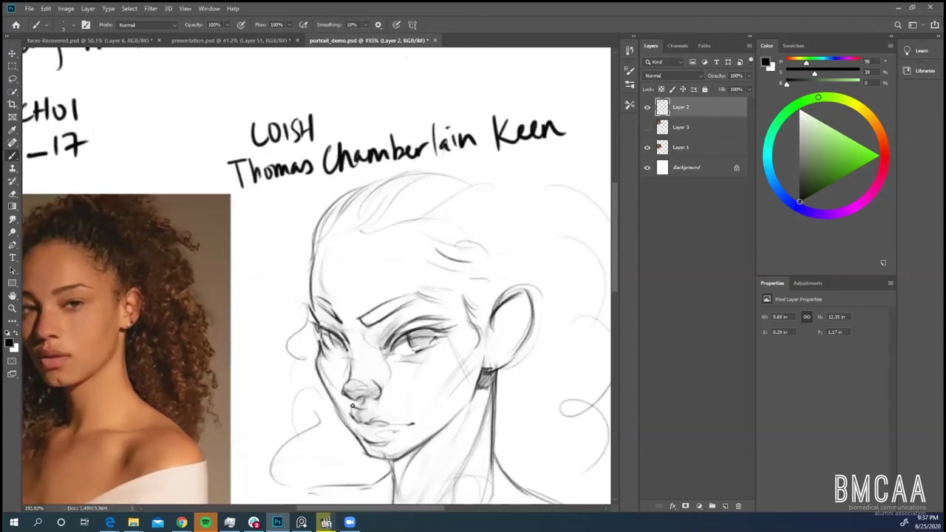
pyautogui.scroll(-2, 473, 384)
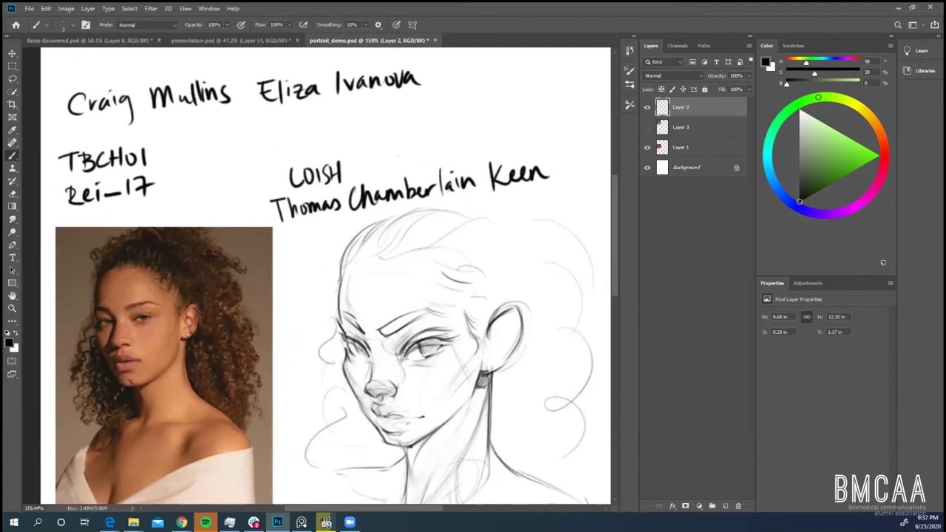
pyautogui.scroll(-1, 418, 445)
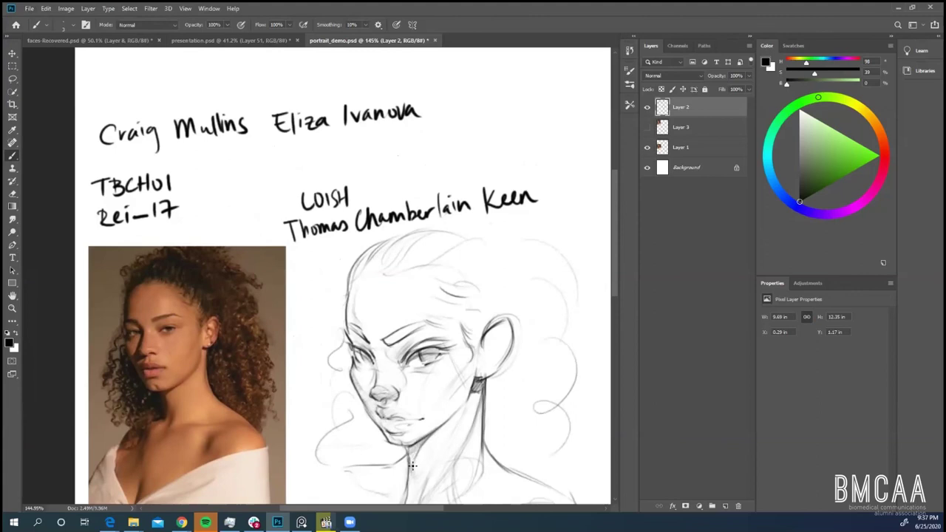
pyautogui.scroll(-3, 419, 460)
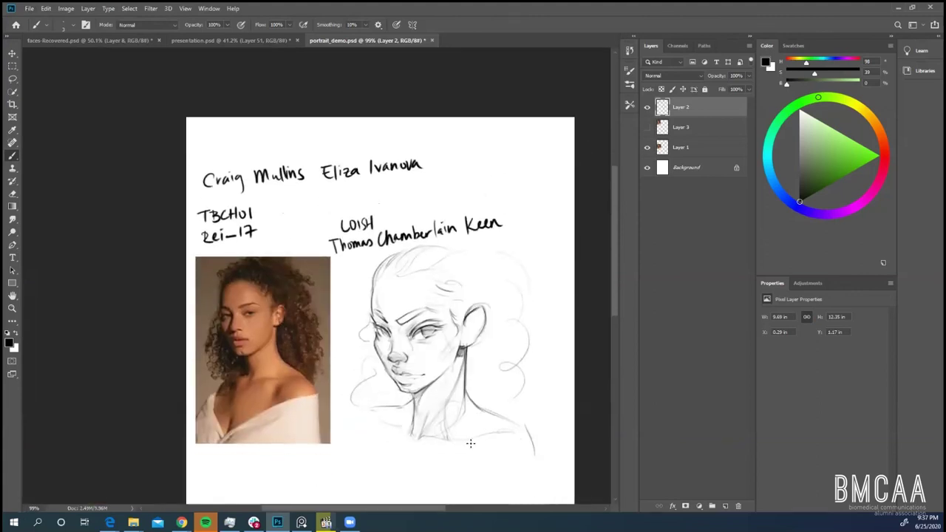
pyautogui.scroll(2, 468, 433)
pyautogui.scroll(1, 463, 441)
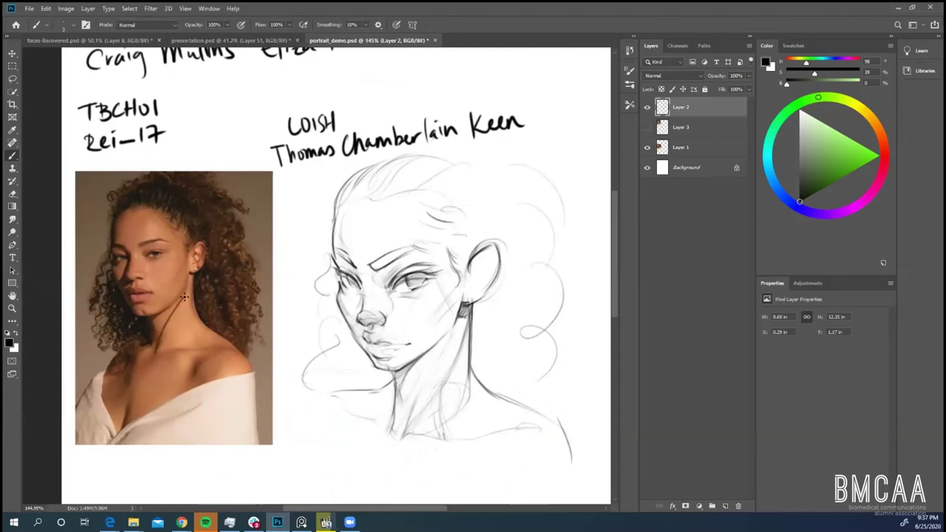
pyautogui.moveTo(160, 342); pyautogui.dragTo(186, 297)
pyautogui.hotkey('ctrl', 'z')
pyautogui.moveTo(158, 349); pyautogui.dragTo(190, 290)
pyautogui.hotkey('ctrl', 'z')
# - Shade the front edge of the portrait's neck and lighten the construction lines across the neck with the eraser, returning to the brush
pyautogui.moveTo(415, 389); pyautogui.dragTo(397, 422)
pyautogui.press('e')
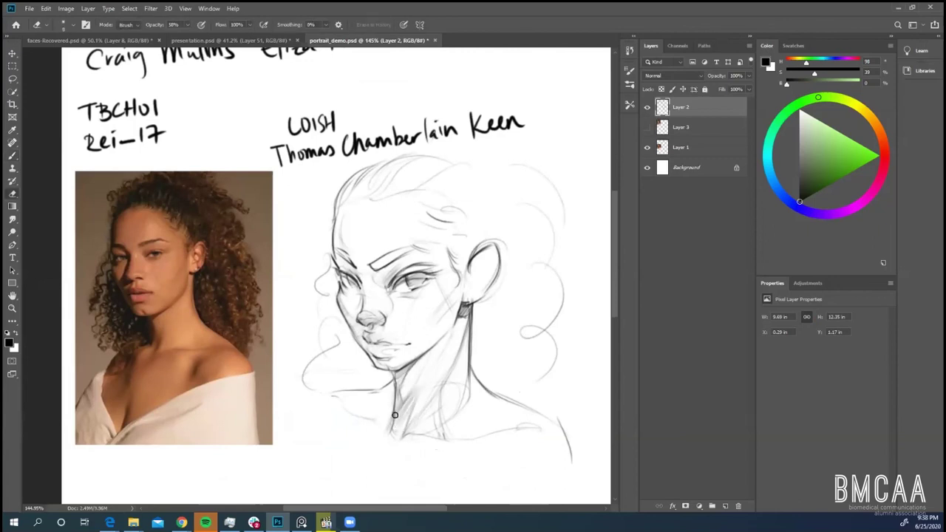
pyautogui.press('b')
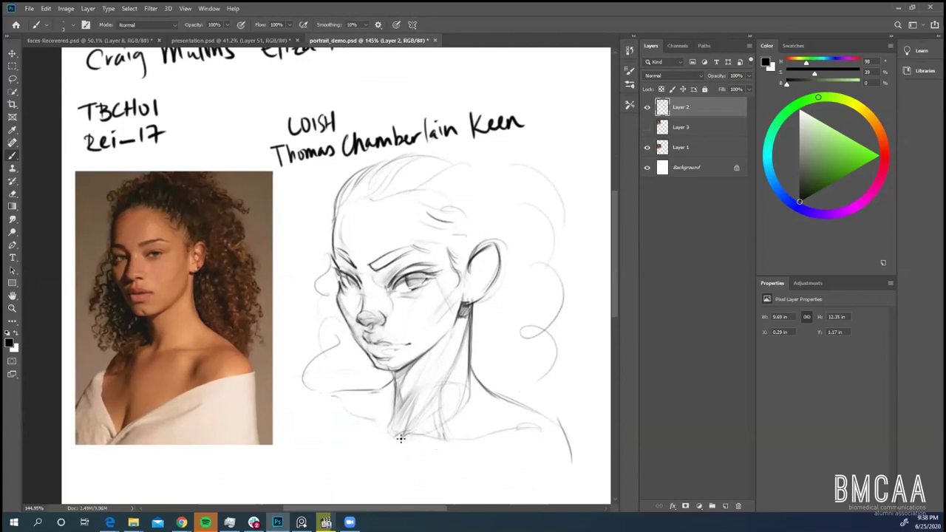
pyautogui.press('e')
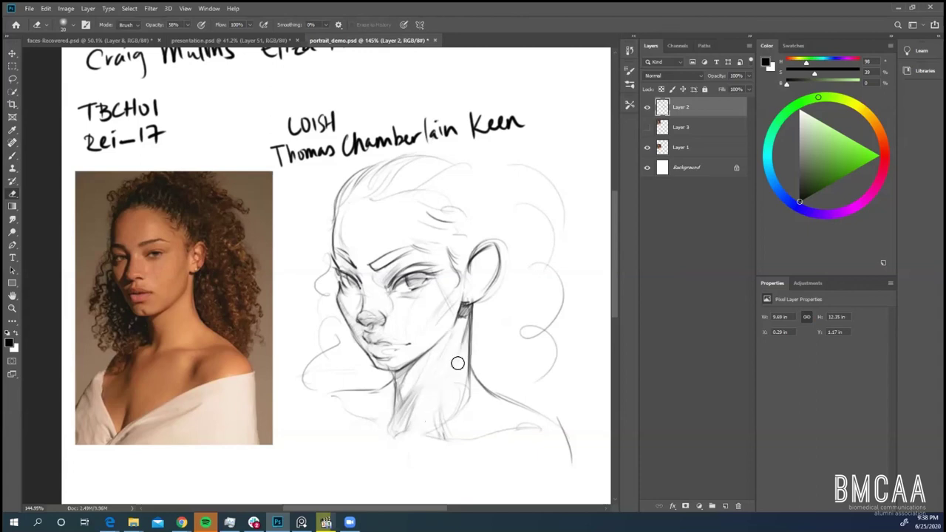
pyautogui.moveTo(416, 401); pyautogui.dragTo(434, 377)
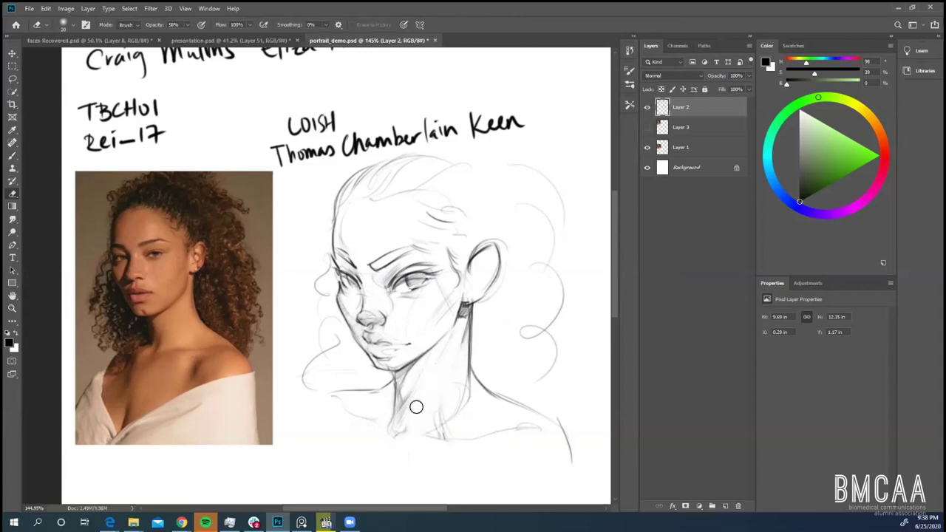
pyautogui.press('b')
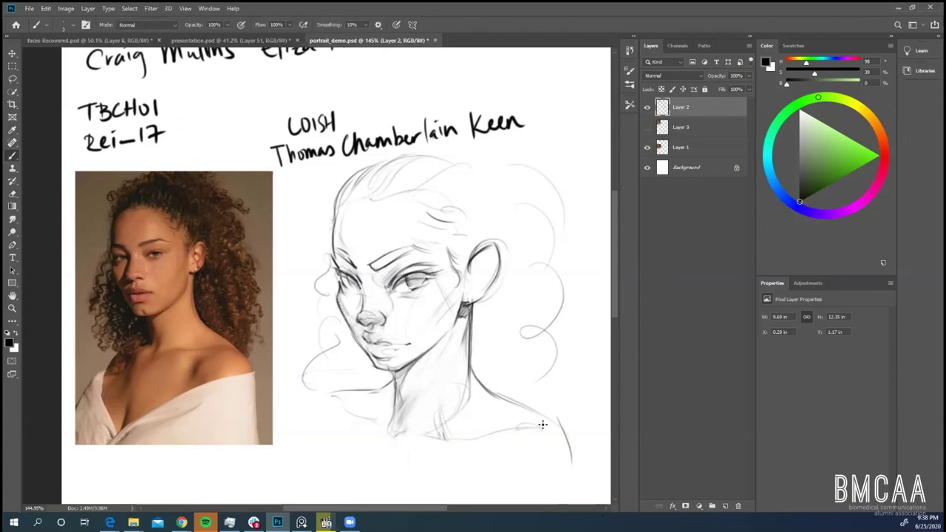
# - Sketch a chain of short, straight, overlapping strokes in the blank area below the portrait and remove them
pyautogui.scroll(-3, 501, 394)
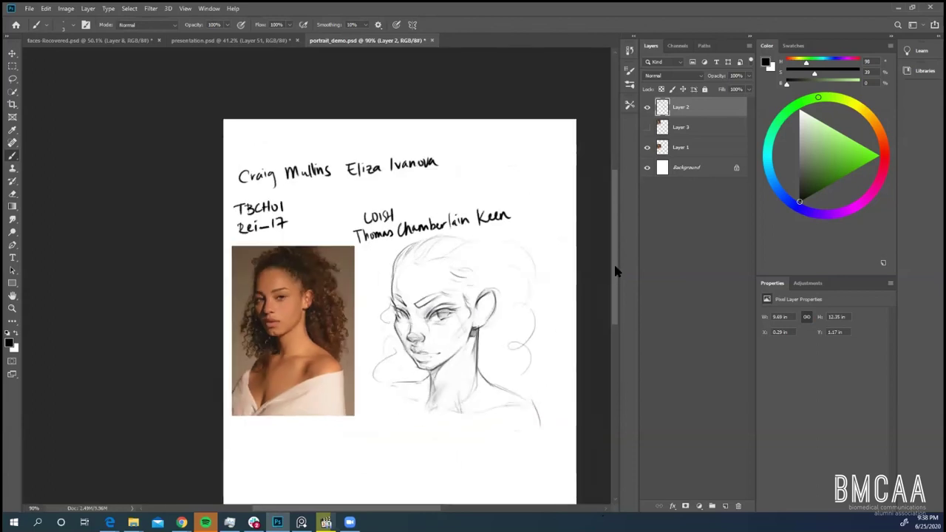
pyautogui.moveTo(616, 271); pyautogui.dragTo(612, 295)
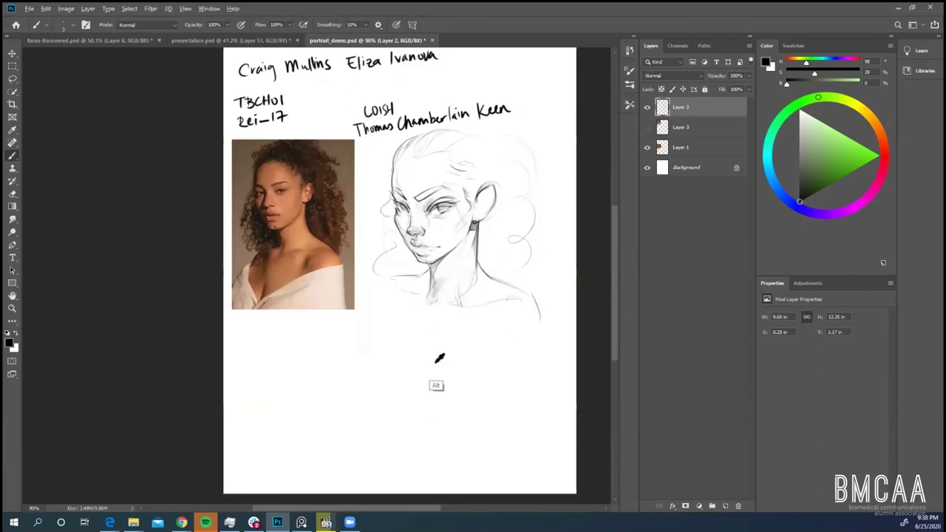
pyautogui.scroll(1, 439, 361)
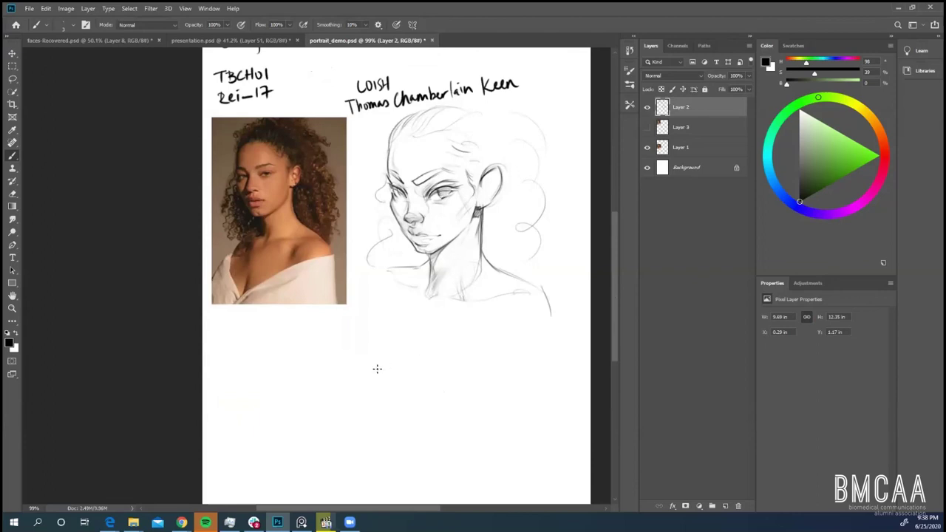
pyautogui.moveTo(373, 361)
pyautogui.mouseDown()
pyautogui.moveTo(433, 335)
pyautogui.moveTo(450, 360)
pyautogui.moveTo(437, 378)
pyautogui.mouseUp()
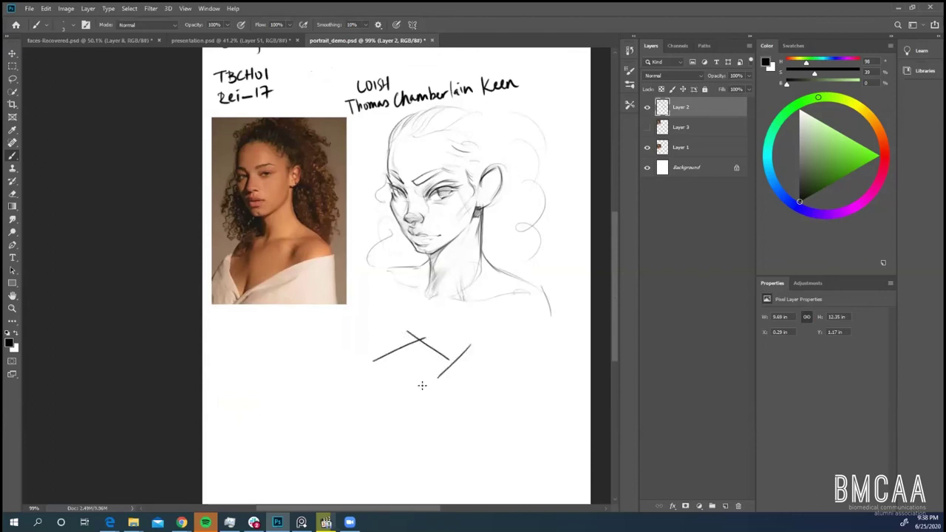
pyautogui.moveTo(385, 403); pyautogui.dragTo(442, 389)
pyautogui.hotkey('ctrl', 'z')
pyautogui.hotkey('ctrl', 'z')
pyautogui.hotkey('ctrl', 'z')
pyautogui.hotkey('ctrl', 'z')
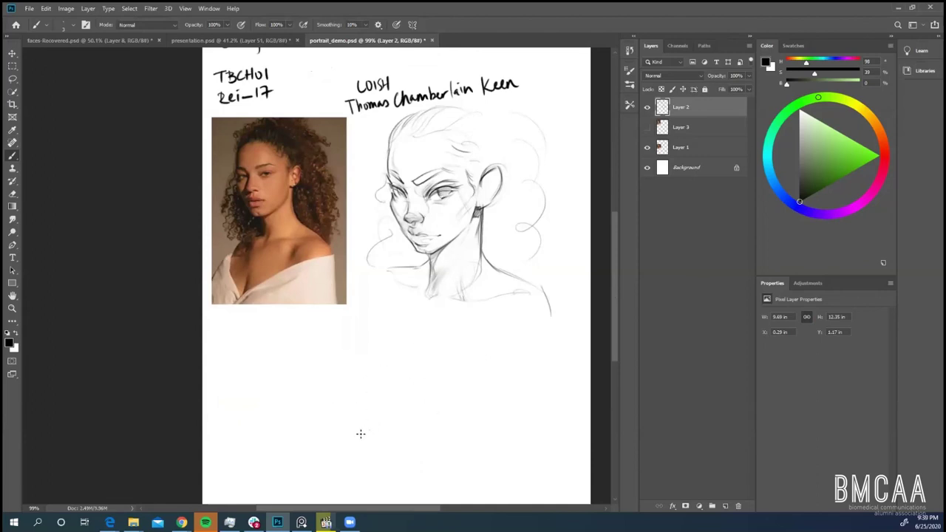
# - Try another set of strokes in the blank area below the portrait and undo them
pyautogui.moveTo(348, 381); pyautogui.dragTo(442, 345)
pyautogui.hotkey('ctrl', 'z')
pyautogui.hotkey('ctrl', 'z')
pyautogui.hotkey('ctrl', 'z')
pyautogui.hotkey('ctrl', 'z')
# - Sketch a small angular study of facial contours with straight strokes below the portrait and remove it
pyautogui.scroll(2, 406, 368)
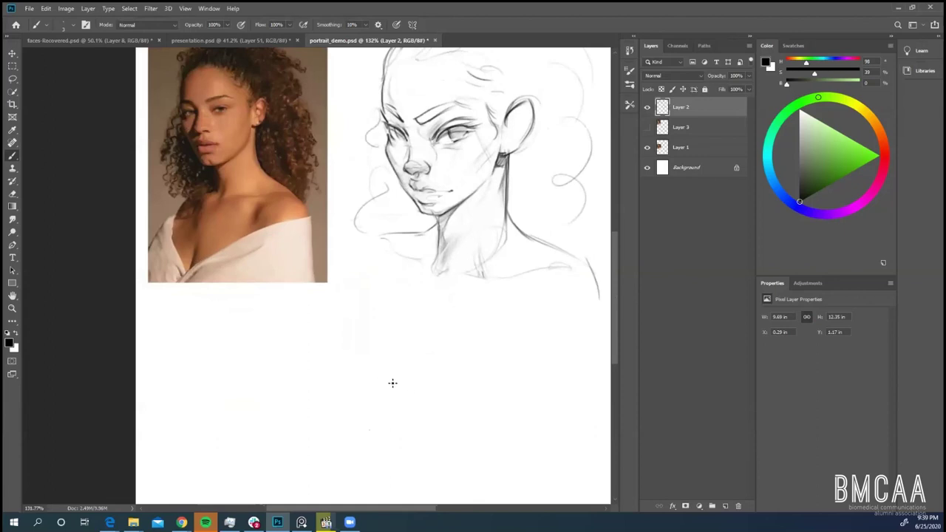
pyautogui.moveTo(417, 310); pyautogui.dragTo(381, 355)
pyautogui.moveTo(421, 300)
pyautogui.mouseDown()
pyautogui.moveTo(385, 337)
pyautogui.moveTo(396, 318)
pyautogui.moveTo(374, 365)
pyautogui.moveTo(379, 382)
pyautogui.moveTo(367, 375)
pyautogui.moveTo(430, 391)
pyautogui.moveTo(388, 381)
pyautogui.moveTo(397, 408)
pyautogui.mouseUp()
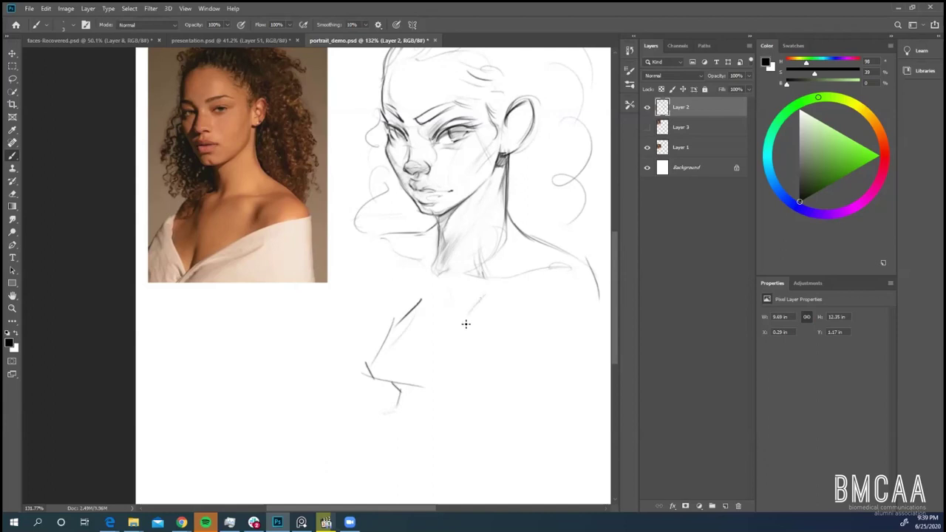
pyautogui.moveTo(465, 321)
pyautogui.mouseDown()
pyautogui.moveTo(439, 369)
pyautogui.moveTo(456, 384)
pyautogui.moveTo(445, 360)
pyautogui.moveTo(470, 371)
pyautogui.moveTo(451, 374)
pyautogui.moveTo(479, 375)
pyautogui.mouseUp()
pyautogui.hotkey('ctrl', 'z')
pyautogui.hotkey('ctrl', 'z')
pyautogui.hotkey('ctrl', 'z')
pyautogui.hotkey('ctrl', 'z')
pyautogui.hotkey('ctrl', 'z')
pyautogui.hotkey('ctrl', 'z')
pyautogui.hotkey('ctrl', 'z')
pyautogui.hotkey('ctrl', 'z')
pyautogui.scroll(-2, 507, 414)
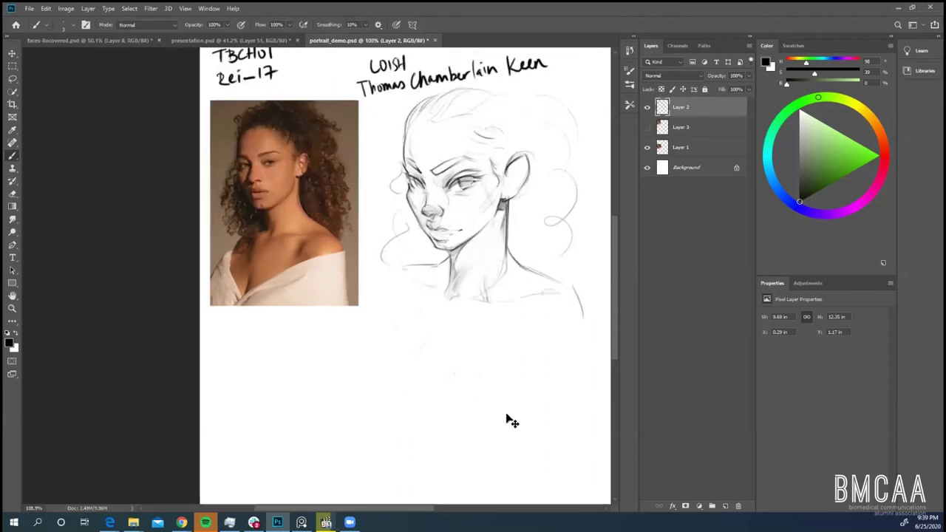
pyautogui.press('e')
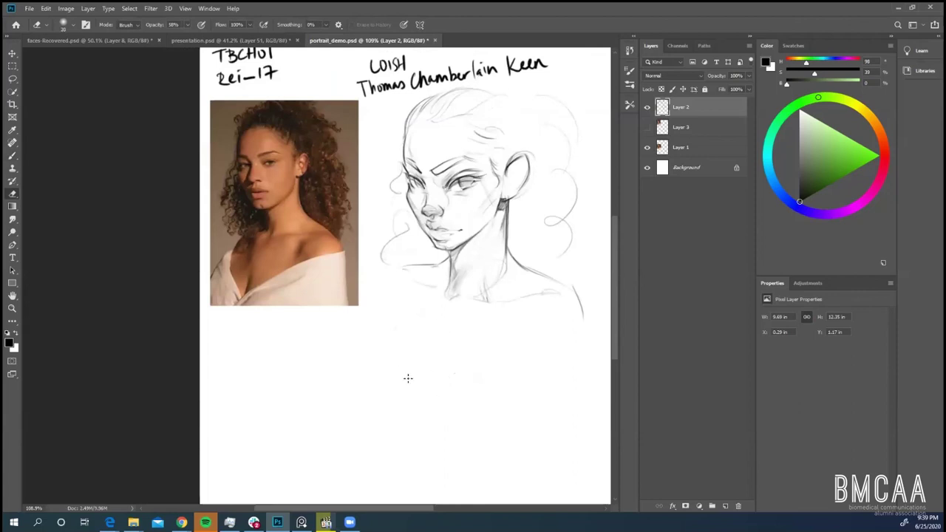
pyautogui.press('b')
# - Draw two short strokes beside the portrait's nose and chin and undo both
pyautogui.scroll(-2, 461, 416)
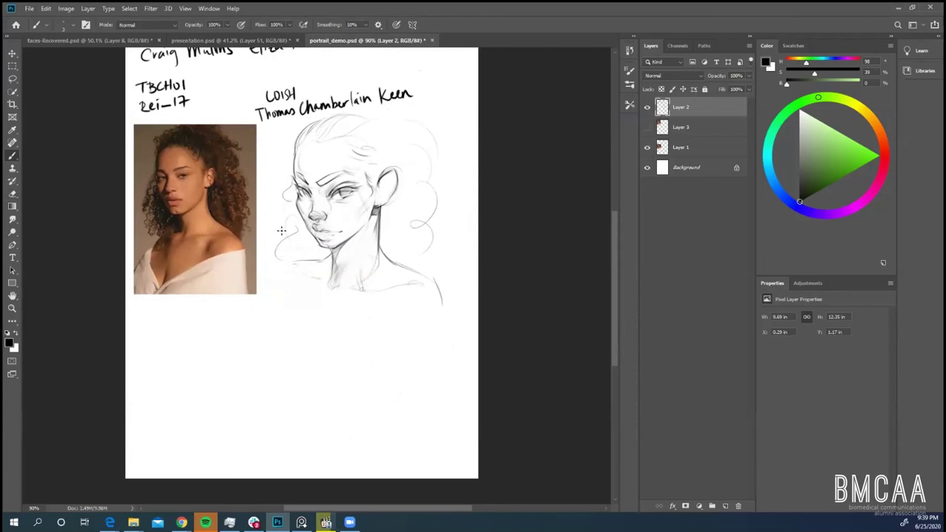
pyautogui.moveTo(266, 231); pyautogui.dragTo(296, 222)
pyautogui.moveTo(286, 264); pyautogui.dragTo(330, 252)
pyautogui.hotkey('ctrl', 'z')
pyautogui.hotkey('ctrl', 'z')
# - Sketch a light block outline of a simplified head below the portrait with horizontal feature guides and a jaw edge
pyautogui.moveTo(292, 318)
pyautogui.mouseDown()
pyautogui.moveTo(300, 411)
pyautogui.moveTo(352, 307)
pyautogui.moveTo(387, 368)
pyautogui.mouseUp()
pyautogui.moveTo(297, 433); pyautogui.dragTo(330, 432)
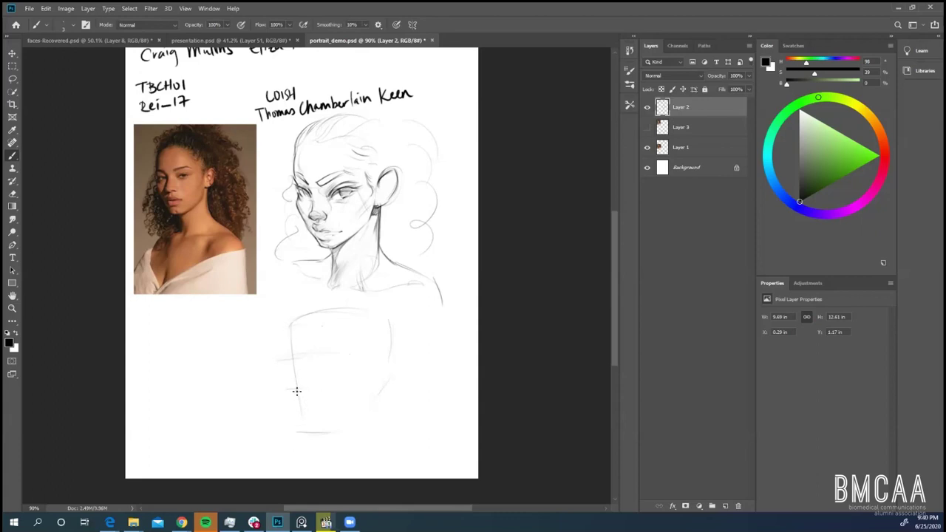
pyautogui.moveTo(296, 391)
pyautogui.mouseDown()
pyautogui.moveTo(302, 434)
pyautogui.moveTo(334, 430)
pyautogui.mouseUp()
pyautogui.hotkey('ctrl', 'z')
pyautogui.moveTo(324, 430)
pyautogui.mouseDown()
pyautogui.moveTo(366, 411)
pyautogui.moveTo(334, 425)
pyautogui.moveTo(375, 390)
pyautogui.mouseUp()
pyautogui.moveTo(370, 377)
pyautogui.mouseDown()
pyautogui.moveTo(349, 411)
pyautogui.moveTo(305, 430)
pyautogui.mouseUp()
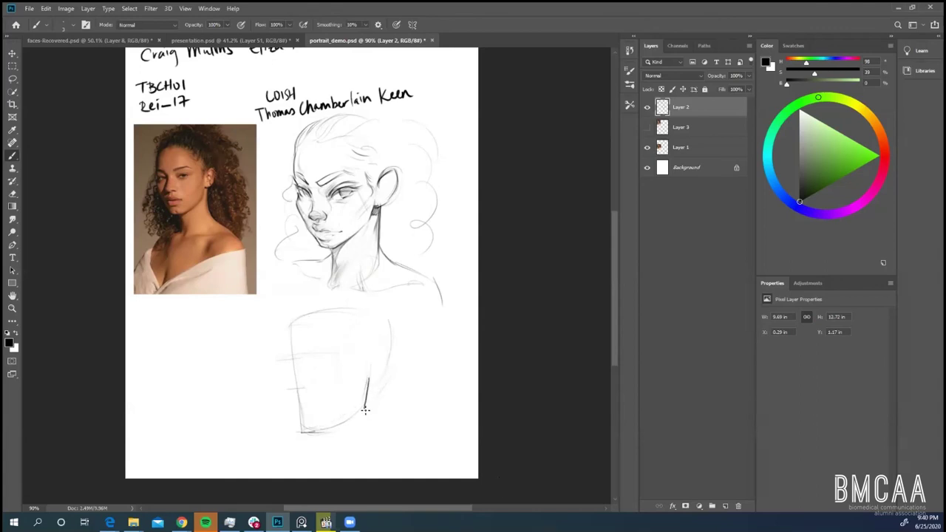
pyautogui.hotkey('ctrl', 'z')
# - Add the ear to the block head and darken its jawline and chin
pyautogui.moveTo(376, 353); pyautogui.dragTo(381, 376)
pyautogui.moveTo(375, 359)
pyautogui.mouseDown()
pyautogui.moveTo(347, 419)
pyautogui.moveTo(359, 416)
pyautogui.moveTo(304, 429)
pyautogui.mouseUp()
pyautogui.moveTo(300, 395); pyautogui.dragTo(305, 428)
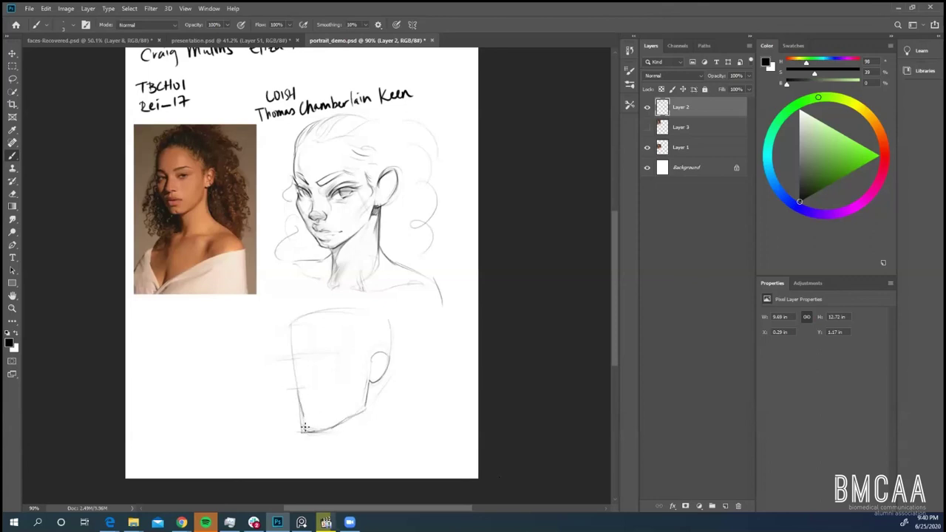
# - Try a stroke at the block head's jaw corner and a short mark on the portrait's cheek, undoing both
pyautogui.moveTo(372, 415); pyautogui.dragTo(352, 418)
pyautogui.hotkey('ctrl', 'z')
pyautogui.moveTo(359, 194); pyautogui.dragTo(358, 197)
pyautogui.hotkey('ctrl', 'z')
# - Sketch a light arc with a peaked upper-lip outline beneath it in the blank space below the reference photo
pyautogui.scroll(-1, 379, 355)
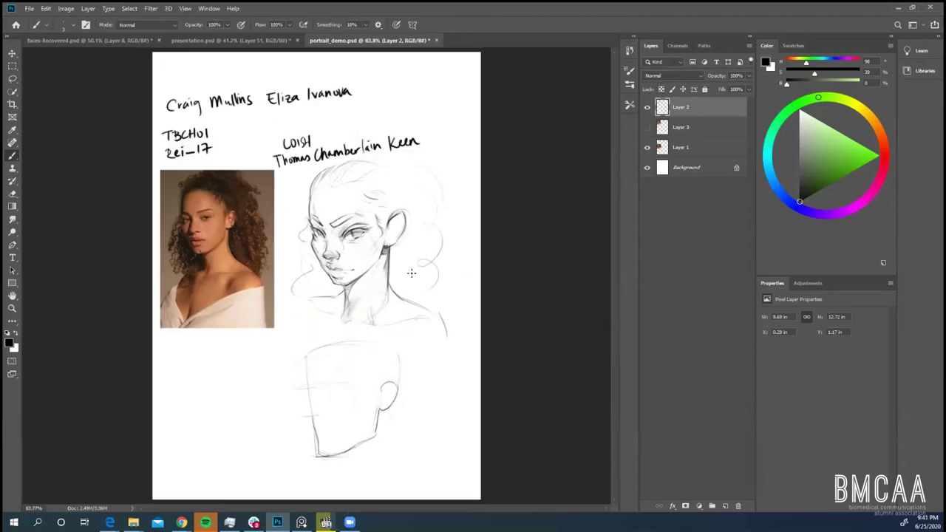
pyautogui.scroll(2, 419, 257)
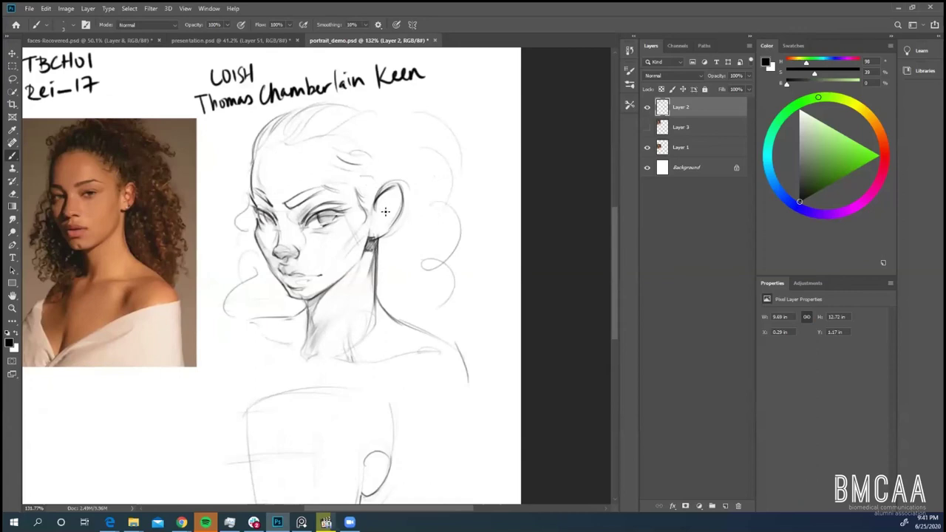
pyautogui.scroll(-1, 411, 362)
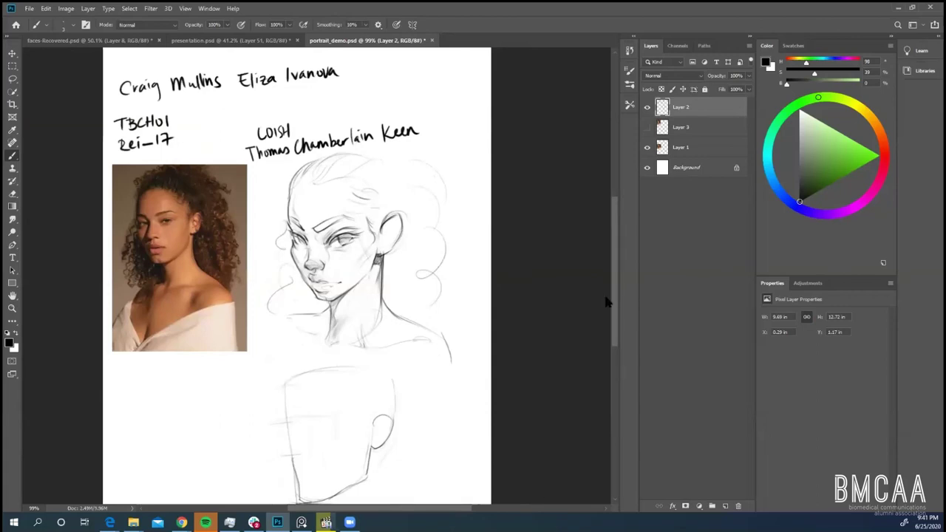
pyautogui.scroll(-2, 613, 312)
pyautogui.scroll(1, 317, 436)
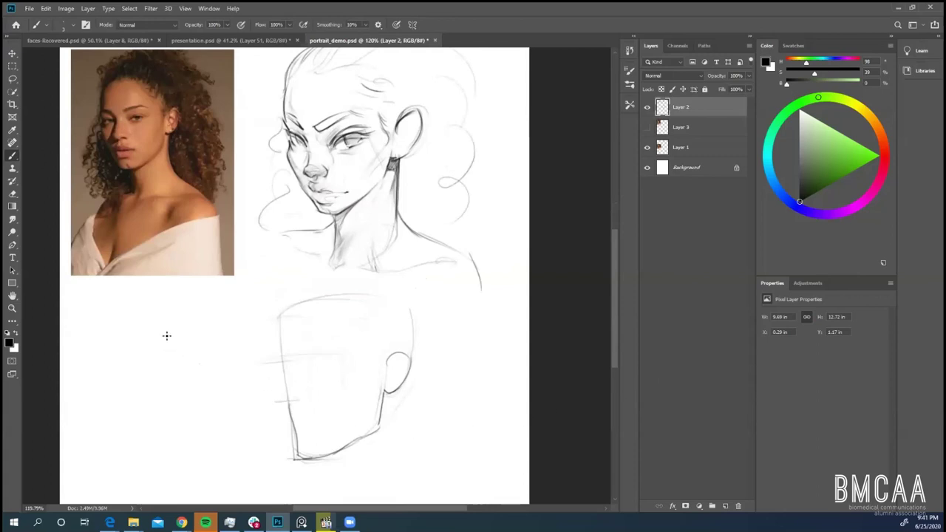
pyautogui.moveTo(123, 360); pyautogui.dragTo(167, 340)
pyautogui.moveTo(165, 390)
pyautogui.mouseDown()
pyautogui.moveTo(177, 406)
pyautogui.moveTo(198, 404)
pyautogui.mouseUp()
pyautogui.moveTo(196, 392)
pyautogui.mouseDown()
pyautogui.moveTo(224, 406)
pyautogui.moveTo(176, 389)
pyautogui.moveTo(232, 387)
pyautogui.moveTo(162, 398)
pyautogui.moveTo(147, 405)
pyautogui.mouseUp()
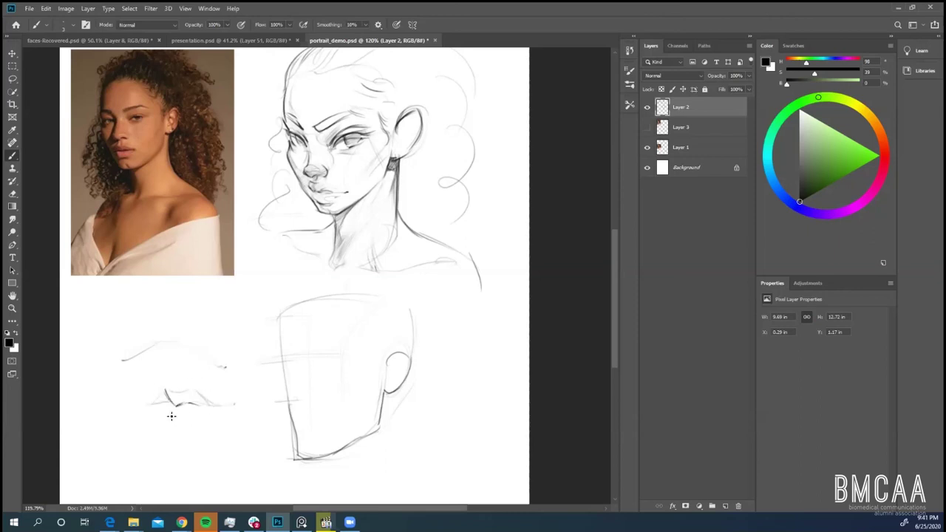
# - Soften one side of the upper-lip sketch with the eraser and redraw its cupid's bow with the brush
pyautogui.press('e')
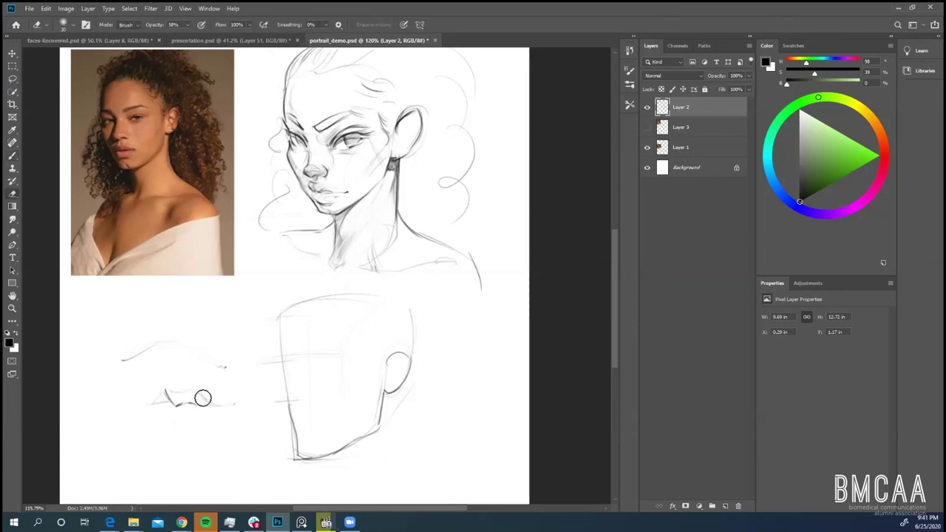
pyautogui.press('b')
pyautogui.moveTo(167, 391); pyautogui.dragTo(189, 390)
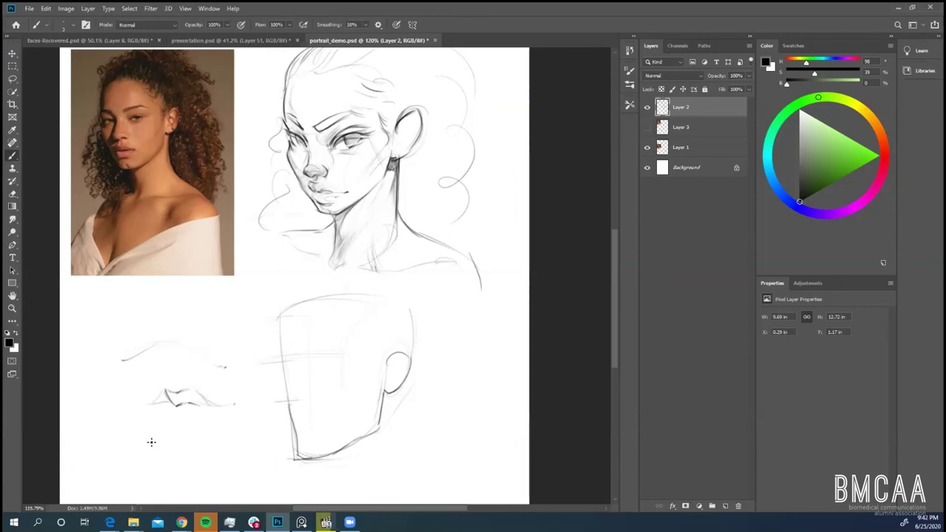
# - Draw a light wavy mouth line with faint lips below the upper-lip sketch and darken the cupid's bow above
pyautogui.moveTo(151, 443); pyautogui.dragTo(241, 442)
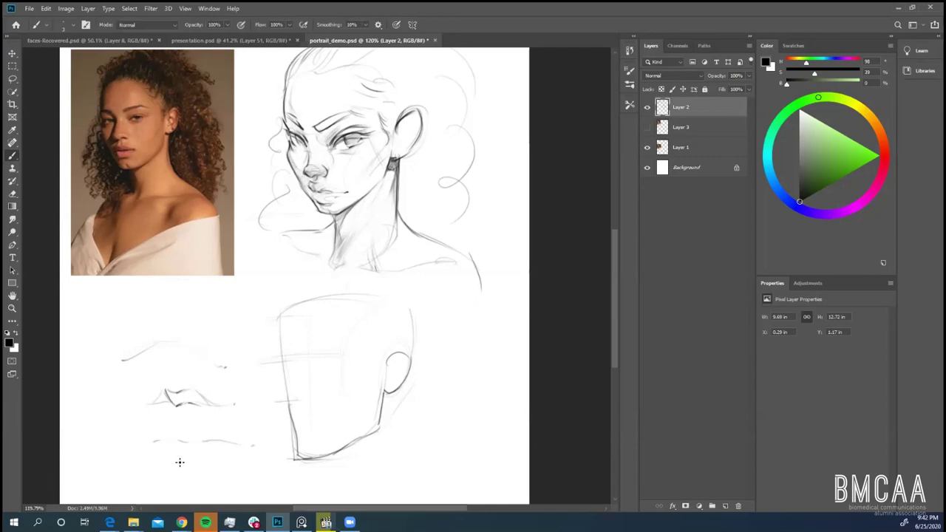
pyautogui.moveTo(160, 400); pyautogui.dragTo(174, 390)
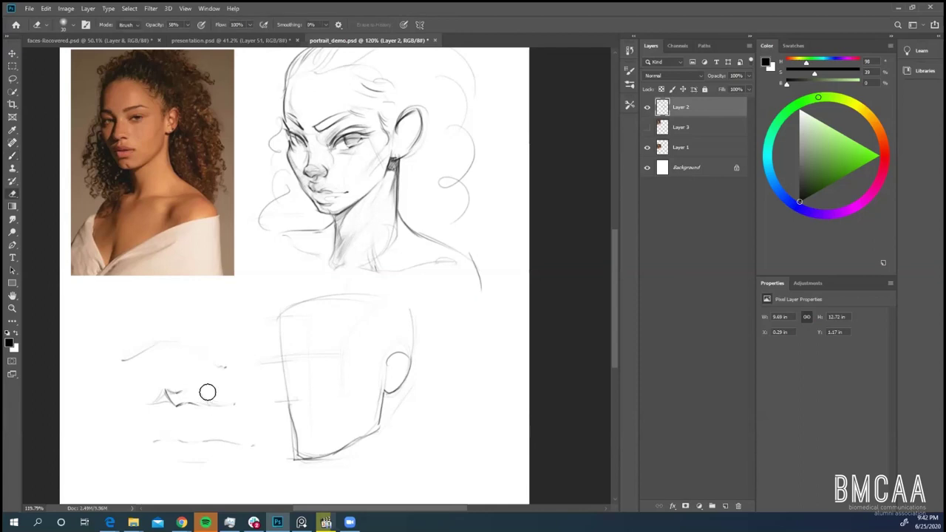
pyautogui.moveTo(173, 392); pyautogui.dragTo(205, 403)
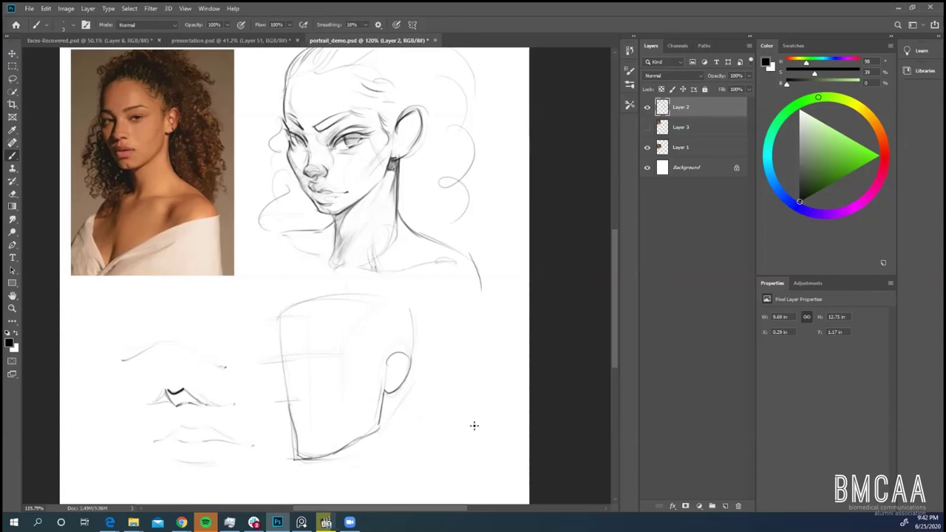
# - Erase the light arc above the upper-lip sketch below the reference photo
pyautogui.press('e')
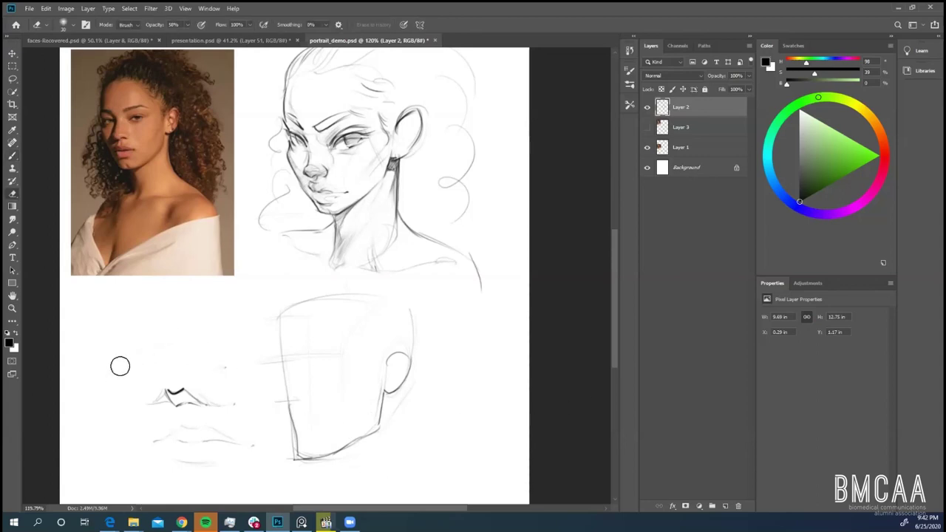
pyautogui.scroll(-2, 196, 346)
pyautogui.scroll(4, 370, 259)
pyautogui.scroll(3, 382, 203)
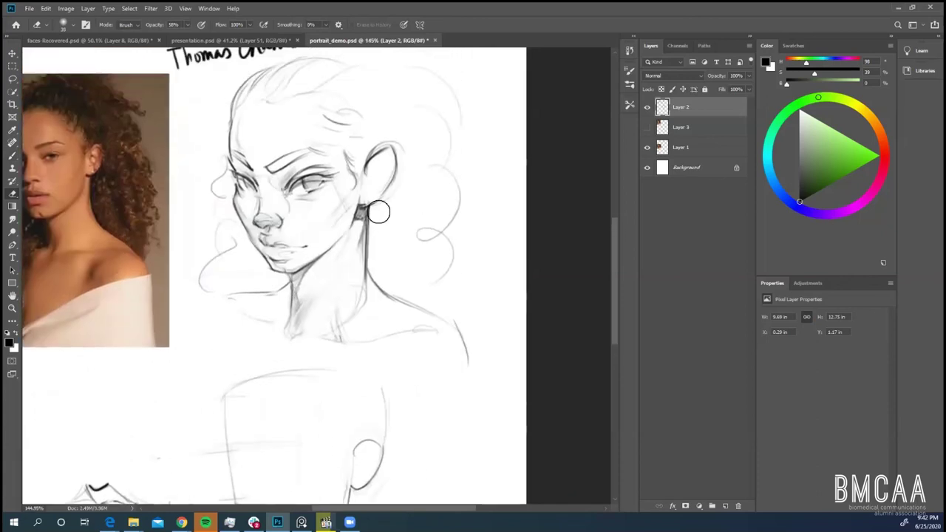
# - Draw the inner fold lines inside the portrait's ear with the brush
pyautogui.scroll(-2, 379, 210)
pyautogui.press('b')
pyautogui.scroll(2, 375, 156)
pyautogui.scroll(1, 372, 190)
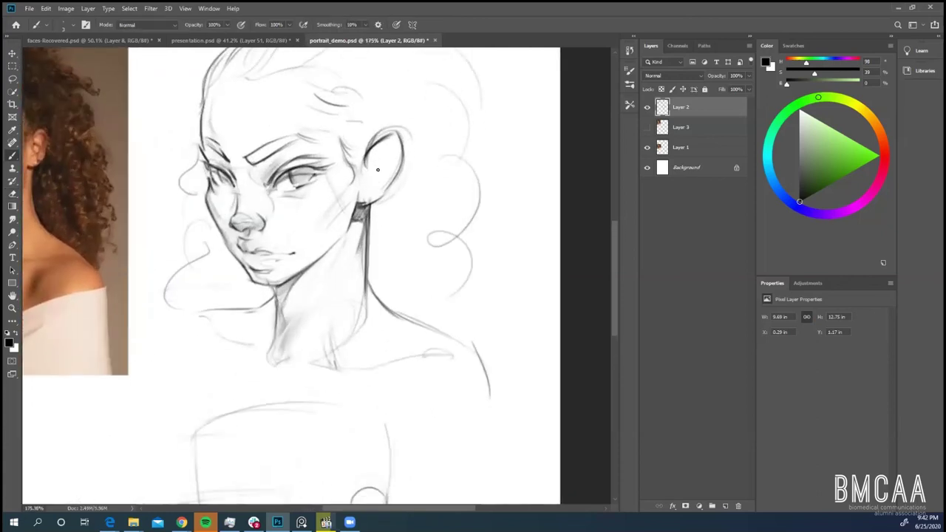
pyautogui.scroll(-2, 375, 384)
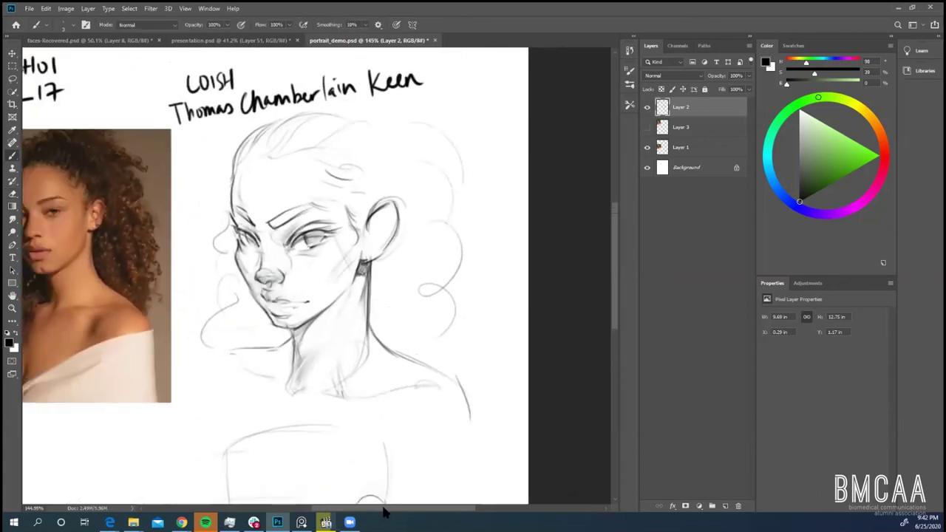
pyautogui.moveTo(386, 508); pyautogui.dragTo(372, 512)
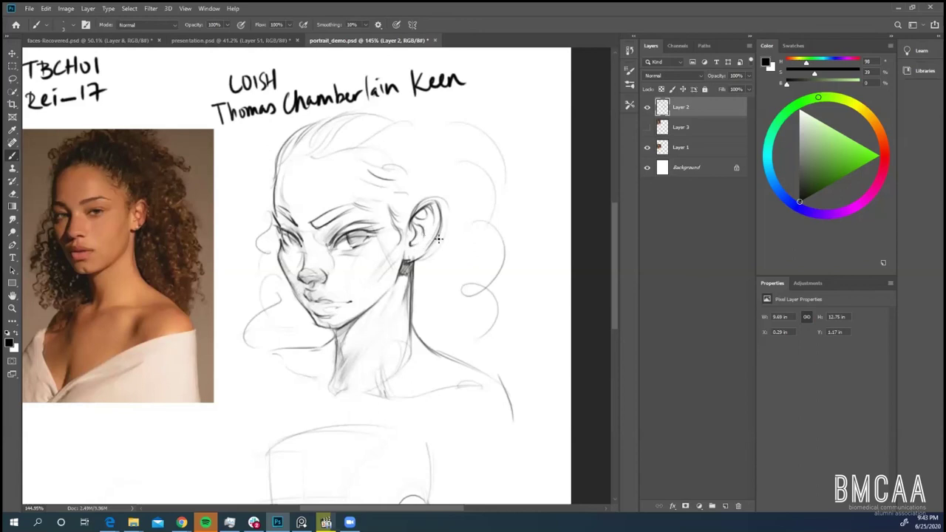
# - Try two diagonal strokes across the hair area beside the portrait's neck, undoing them
pyautogui.moveTo(431, 320); pyautogui.dragTo(490, 250)
pyautogui.moveTo(439, 304); pyautogui.dragTo(467, 264)
pyautogui.hotkey('ctrl', 'z')
# - Shrink the eraser and set its opacity to 58% for fine cleanup on the portrait
pyautogui.press('e')
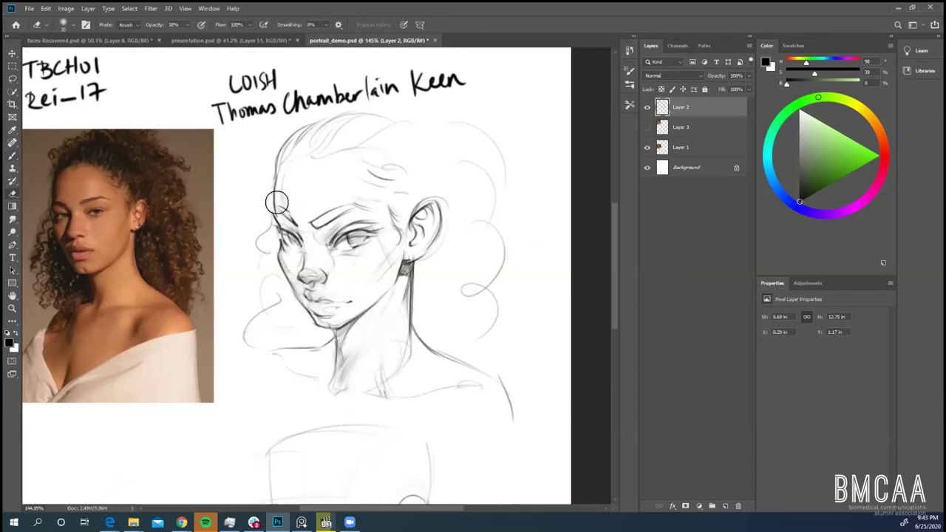
pyautogui.press('[')
pyautogui.press('[')
pyautogui.press('[')
pyautogui.press('5')
pyautogui.press('8')
# - Fill in the portrait's near eyebrow with dark brush strokes, switching briefly to the eraser for cleanup
pyautogui.press('b')
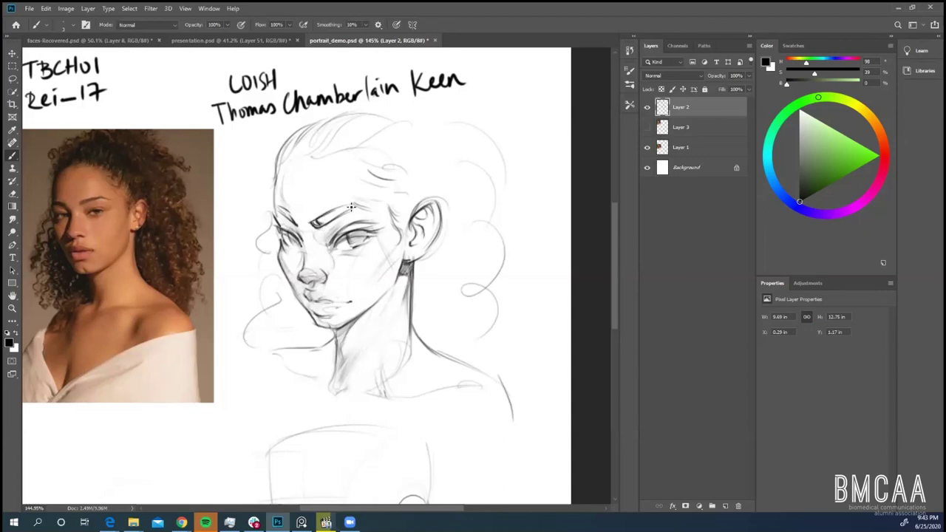
pyautogui.moveTo(321, 221)
pyautogui.mouseDown()
pyautogui.moveTo(355, 207)
pyautogui.moveTo(340, 215)
pyautogui.mouseUp()
pyautogui.click(454, 316)
pyautogui.press('e')
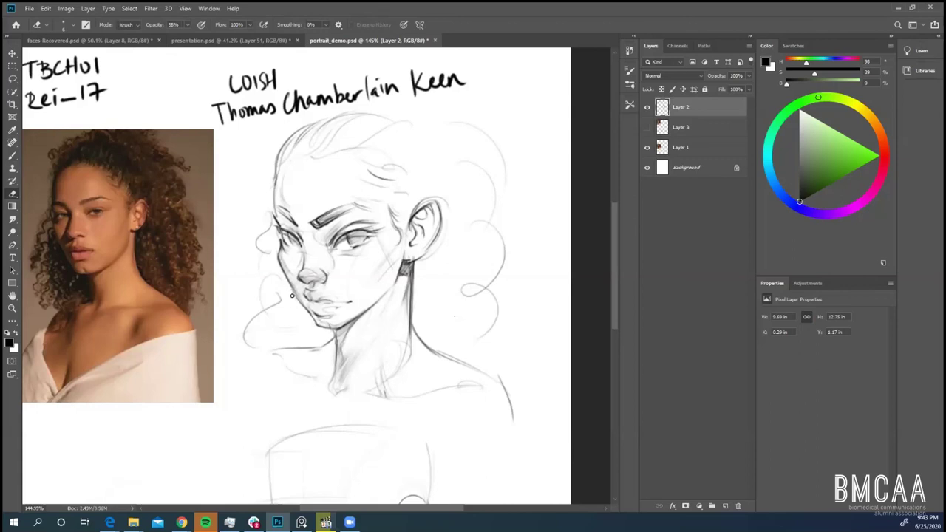
pyautogui.press('b')
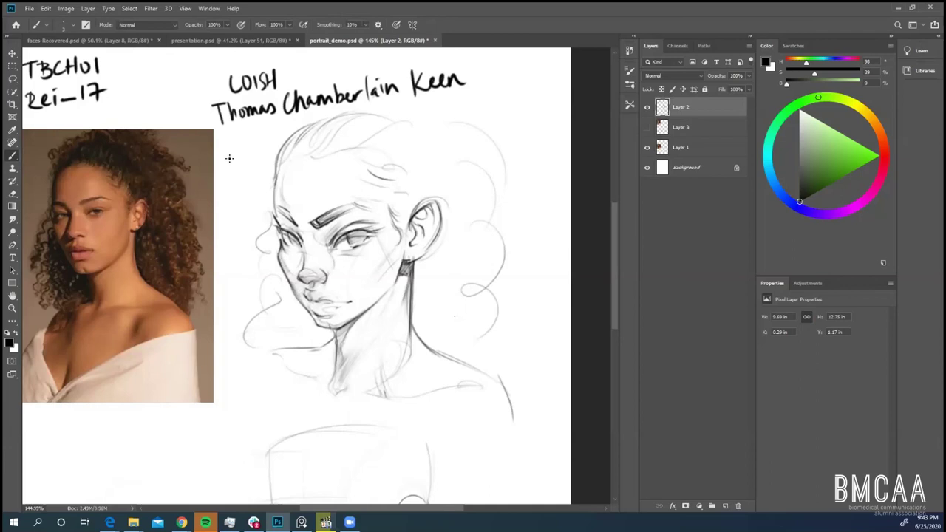
# - Sketch short curved marks in the gap between the reference photo and the portrait, undoing the last two
pyautogui.moveTo(232, 158); pyautogui.dragTo(236, 213)
pyautogui.moveTo(226, 192); pyautogui.dragTo(249, 222)
pyautogui.hotkey('ctrl', 'z')
pyautogui.hotkey('ctrl', 'z')
# - Strengthen the portrait's chin contour and far eyebrow, alternating between brush and eraser
pyautogui.moveTo(316, 323); pyautogui.dragTo(309, 311)
pyautogui.press('e')
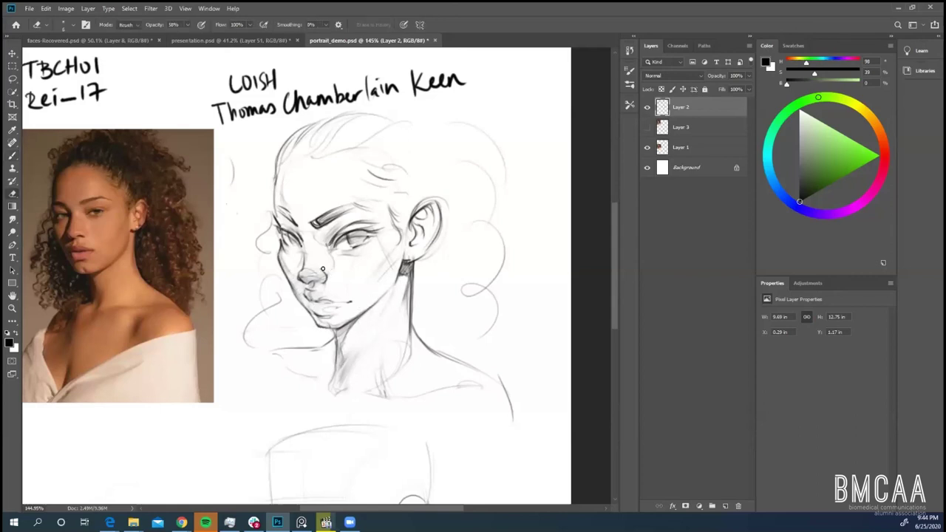
pyautogui.press('b')
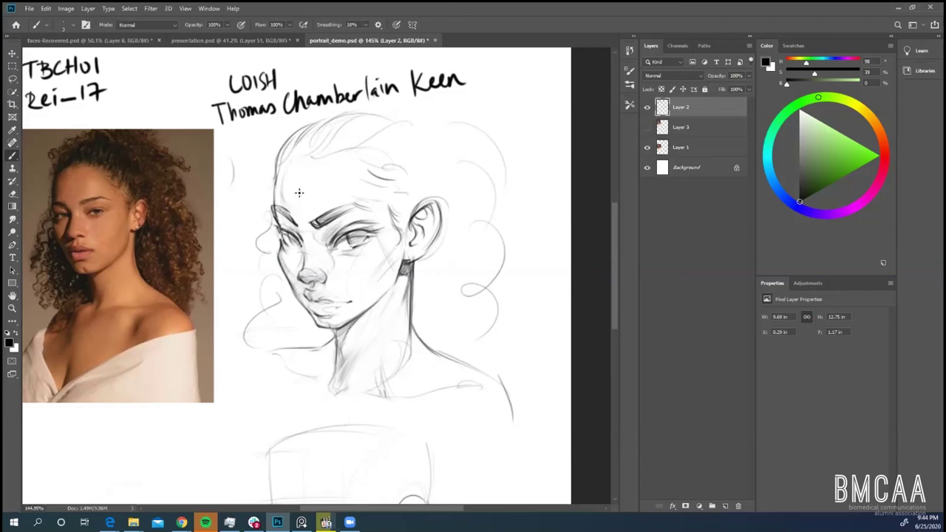
pyautogui.press('e')
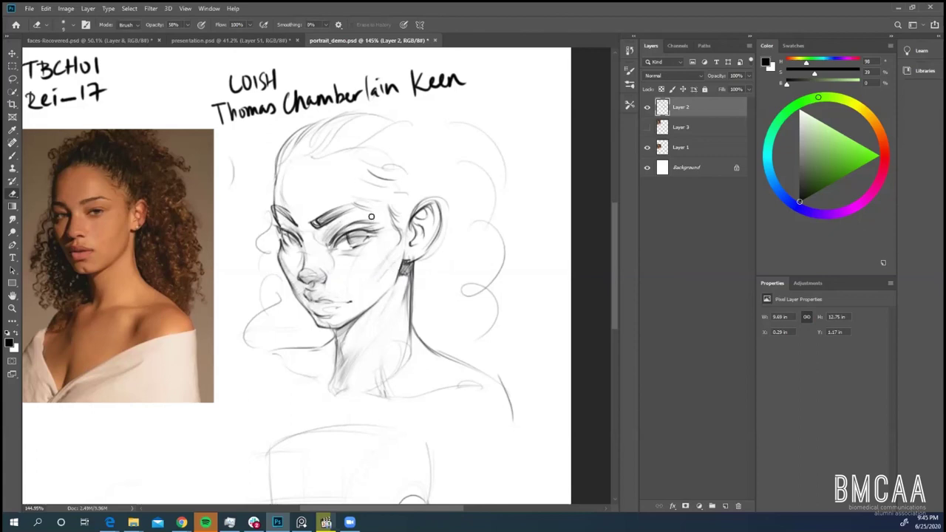
pyautogui.press('b')
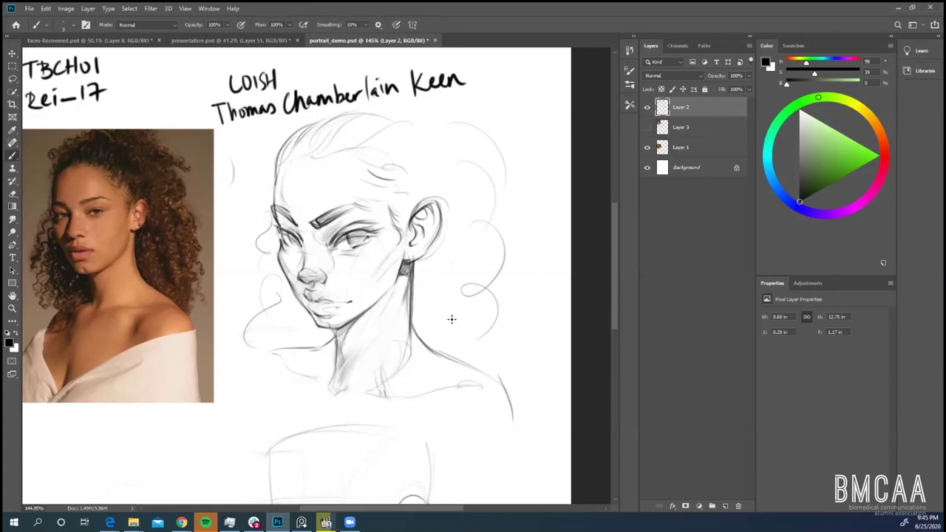
# - Enlarge the eraser to 150 px and erase the lip studies below the reference photo
pyautogui.scroll(-2, 458, 374)
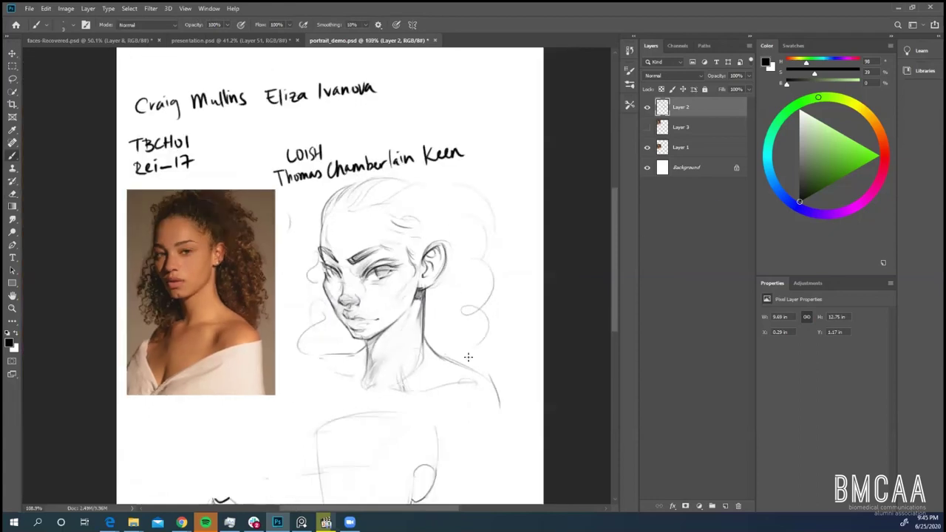
pyautogui.scroll(-4, 446, 377)
pyautogui.press('e')
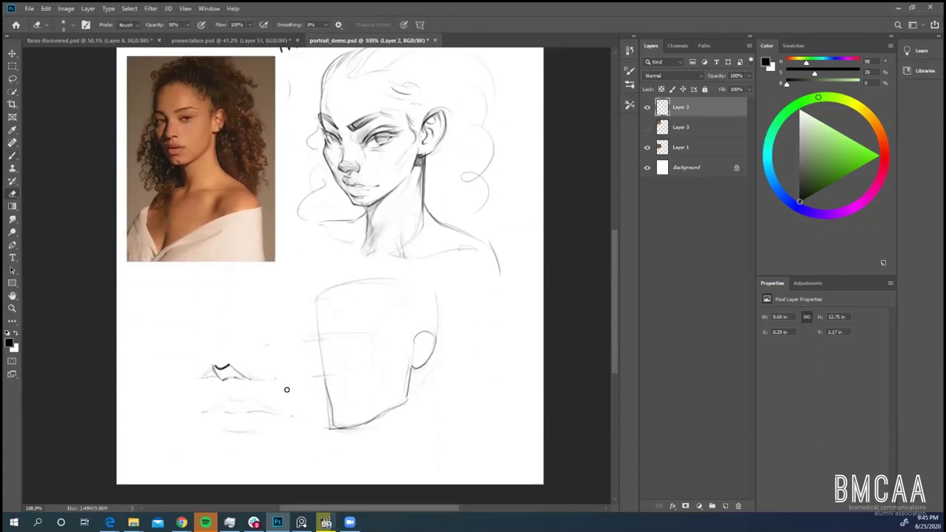
pyautogui.press(']')
pyautogui.press(']')
pyautogui.press(']')
pyautogui.press(']')
pyautogui.press(']')
pyautogui.press(']')
pyautogui.press(']')
pyautogui.press(']')
pyautogui.press(']')
pyautogui.press(']')
pyautogui.press(']')
pyautogui.moveTo(260, 396)
pyautogui.mouseDown()
pyautogui.moveTo(224, 391)
pyautogui.moveTo(234, 361)
pyautogui.moveTo(223, 362)
pyautogui.moveTo(248, 395)
pyautogui.moveTo(237, 379)
pyautogui.moveTo(236, 424)
pyautogui.moveTo(243, 360)
pyautogui.mouseUp()
pyautogui.press(']')
pyautogui.press(']')
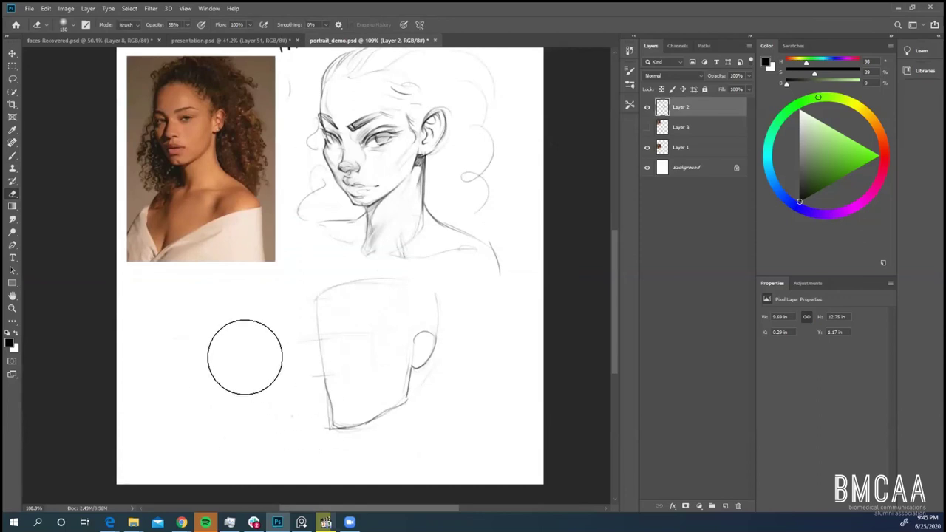
# - Sketch a slanted drawing board with a simple seated stick figure reaching toward it below the reference photo
pyautogui.press('b')
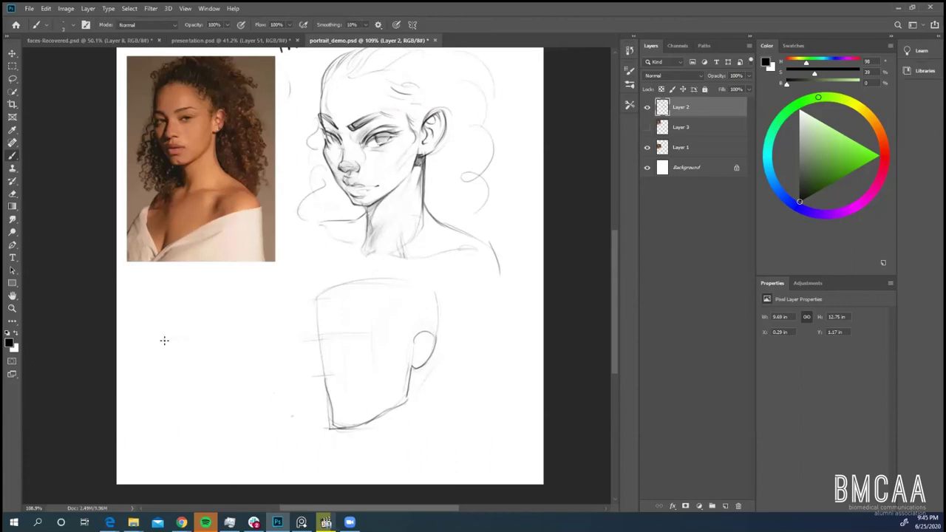
pyautogui.moveTo(152, 325); pyautogui.dragTo(212, 384)
pyautogui.moveTo(235, 355); pyautogui.dragTo(239, 393)
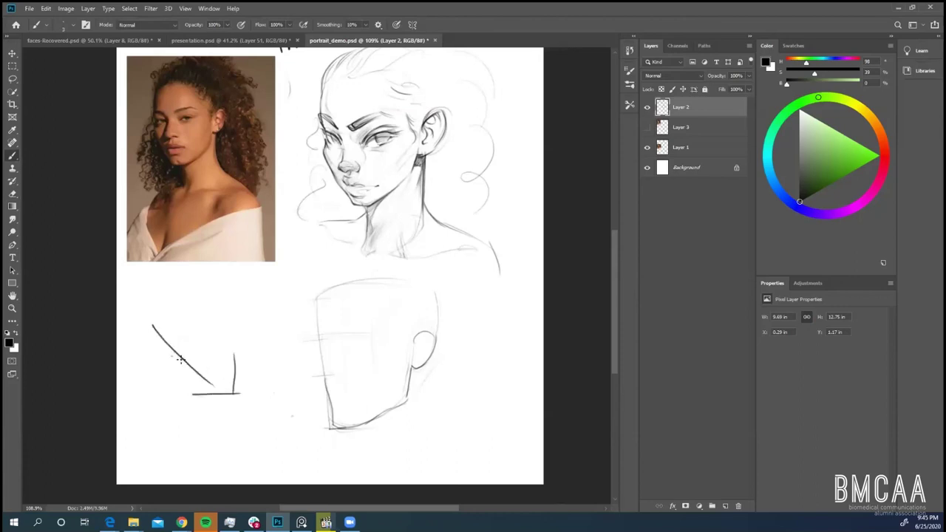
pyautogui.moveTo(178, 362)
pyautogui.mouseDown()
pyautogui.moveTo(188, 355)
pyautogui.moveTo(211, 383)
pyautogui.mouseUp()
pyautogui.moveTo(227, 337)
pyautogui.mouseDown()
pyautogui.moveTo(229, 353)
pyautogui.moveTo(243, 353)
pyautogui.moveTo(231, 378)
pyautogui.moveTo(204, 366)
pyautogui.moveTo(247, 377)
pyautogui.moveTo(233, 384)
pyautogui.mouseUp()
pyautogui.hotkey('ctrl', 'z')
pyautogui.hotkey('ctrl', 'z')
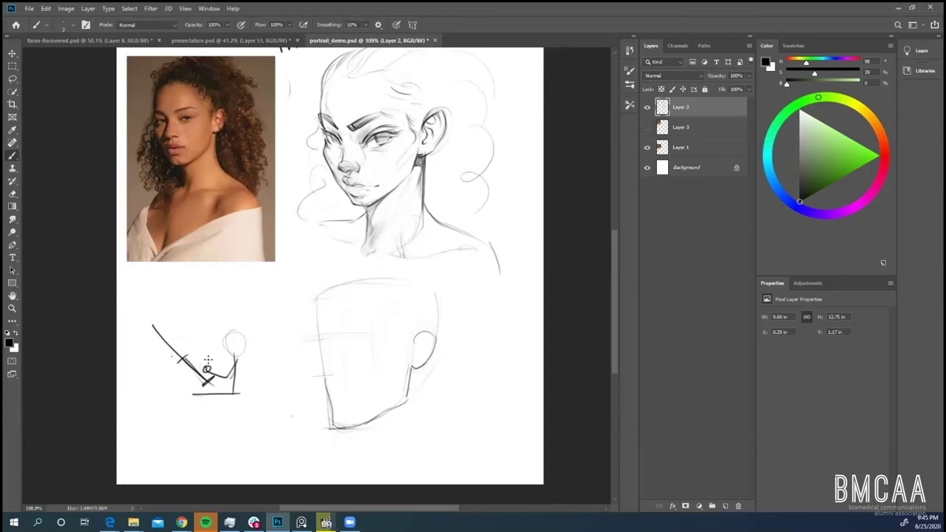
# - Try groups of arcs and short parallel strokes between the stick figure and the block head, undoing them all
pyautogui.moveTo(213, 370); pyautogui.dragTo(313, 302)
pyautogui.hotkey('ctrl', 'z')
pyautogui.moveTo(253, 345)
pyautogui.mouseDown()
pyautogui.moveTo(289, 334)
pyautogui.moveTo(302, 345)
pyautogui.mouseUp()
pyautogui.moveTo(279, 352); pyautogui.dragTo(323, 365)
pyautogui.moveTo(288, 316)
pyautogui.mouseDown()
pyautogui.moveTo(286, 325)
pyautogui.moveTo(303, 321)
pyautogui.moveTo(303, 289)
pyautogui.mouseUp()
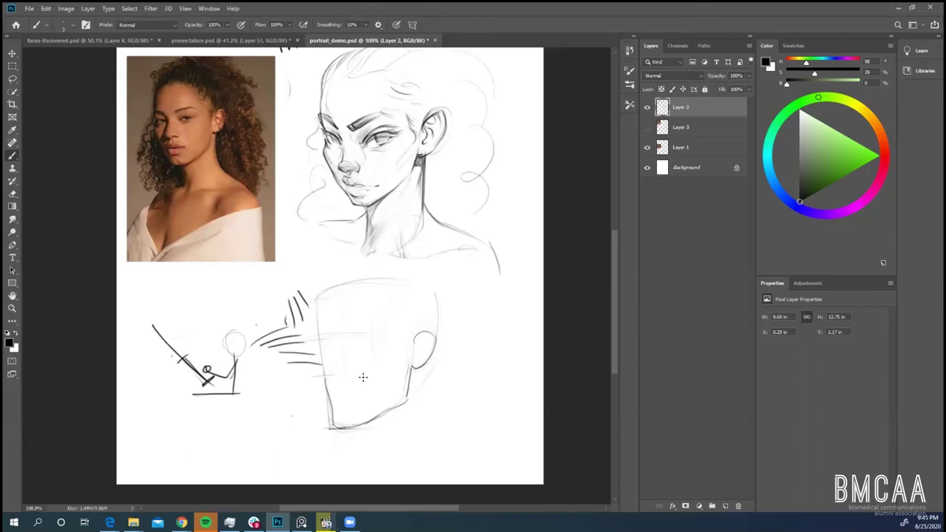
pyautogui.hotkey('ctrl', 'z')
pyautogui.hotkey('ctrl', 'z')
pyautogui.hotkey('ctrl', 'z')
pyautogui.hotkey('ctrl', 'z')
pyautogui.hotkey('ctrl', 'z')
pyautogui.hotkey('ctrl', 'z')
pyautogui.hotkey('ctrl', 'z')
pyautogui.hotkey('ctrl', 'z')
pyautogui.hotkey('ctrl', 'z')
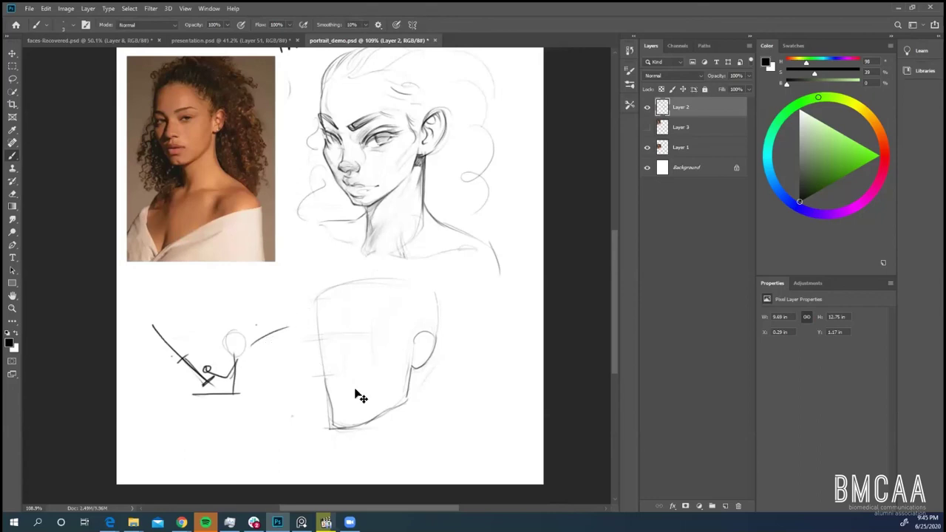
pyautogui.hotkey('ctrl', 'z')
# - Add a horizontal table line under the slanted board and a sightline arrow from the figure's head toward the board
pyautogui.moveTo(141, 382)
pyautogui.mouseDown()
pyautogui.moveTo(219, 382)
pyautogui.moveTo(199, 365)
pyautogui.moveTo(214, 364)
pyautogui.mouseUp()
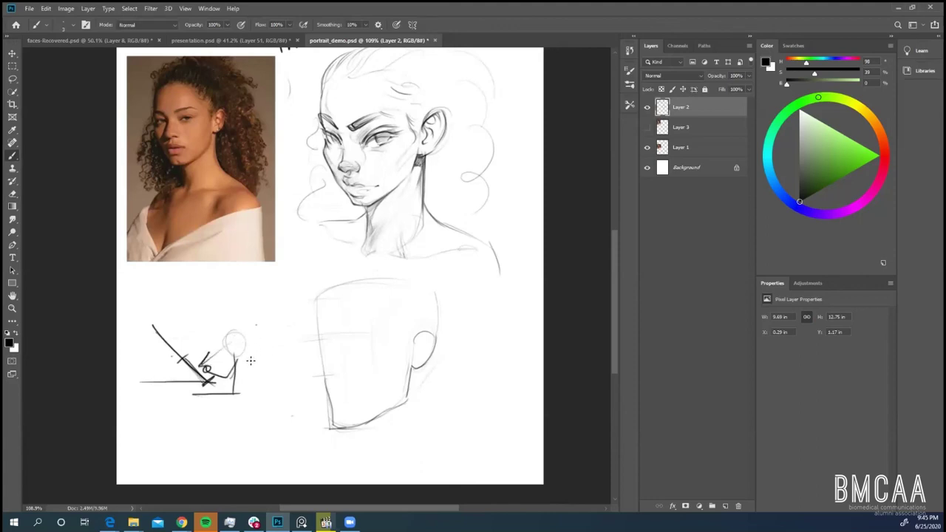
# - Try long sweeping strokes beside the stick figure and across the block head, undoing them all
pyautogui.moveTo(307, 381)
pyautogui.mouseDown()
pyautogui.moveTo(338, 281)
pyautogui.moveTo(267, 321)
pyautogui.moveTo(339, 272)
pyautogui.moveTo(266, 319)
pyautogui.mouseUp()
pyautogui.hotkey('ctrl', 'z')
pyautogui.hotkey('ctrl', 'z')
pyautogui.hotkey('ctrl', 'z')
pyautogui.moveTo(264, 408)
pyautogui.mouseDown()
pyautogui.moveTo(320, 306)
pyautogui.moveTo(487, 289)
pyautogui.mouseUp()
pyautogui.moveTo(268, 353); pyautogui.dragTo(480, 283)
pyautogui.hotkey('ctrl', 'z')
pyautogui.hotkey('ctrl', 'z')
# - Reduce the eraser size and lighten the shading beneath the portrait's near eye
pyautogui.scroll(-1, 410, 169)
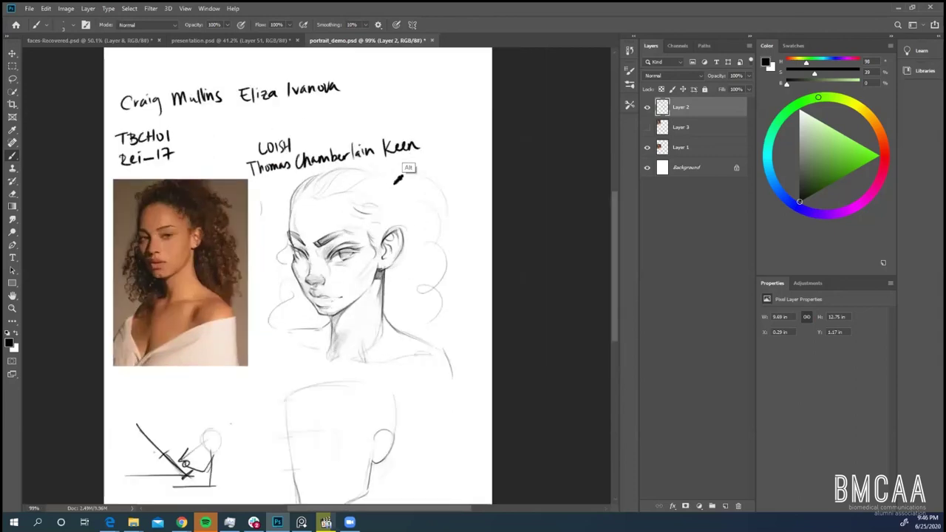
pyautogui.scroll(-1, 367, 294)
pyautogui.scroll(2, 368, 294)
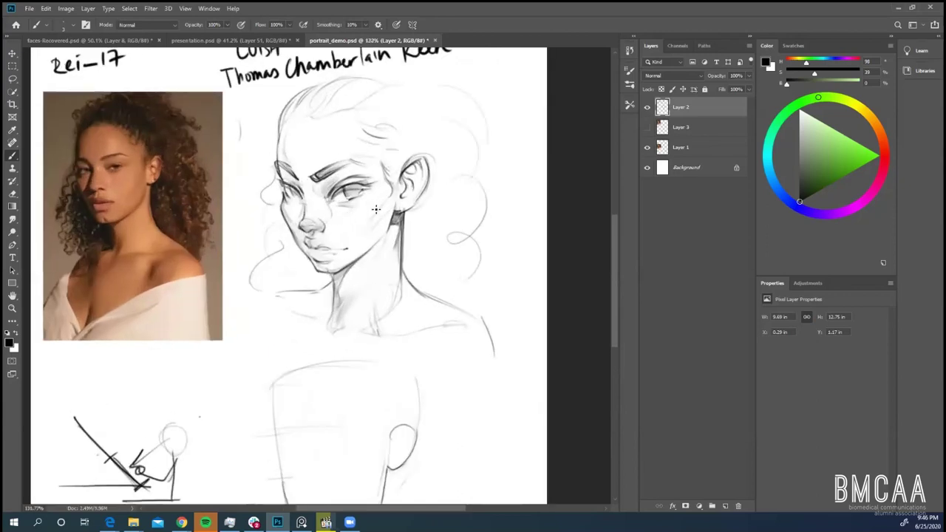
pyautogui.press('ctrl')
pyautogui.press('ctrl')
pyautogui.press('e')
pyautogui.press('[')
pyautogui.press('[')
pyautogui.press('[')
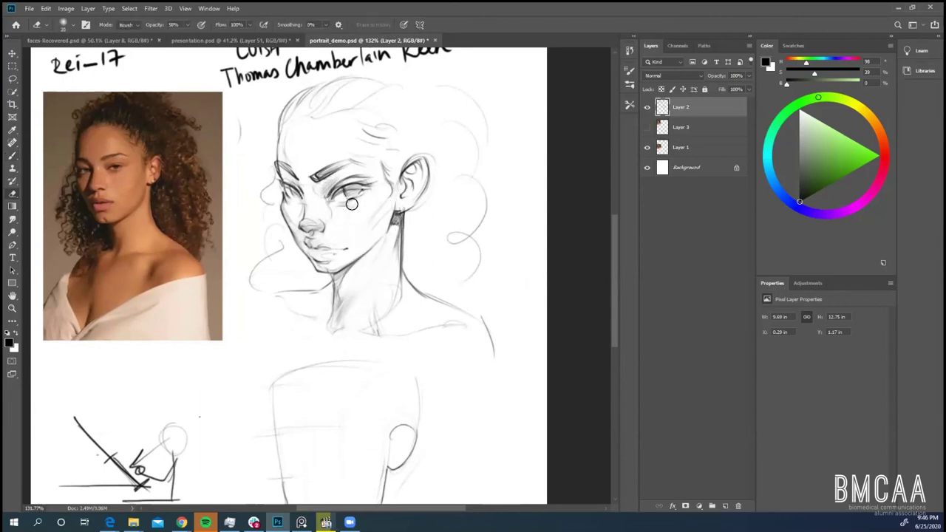
# - Darken the inner folds of the portrait's ear with brush strokes
pyautogui.press('b')
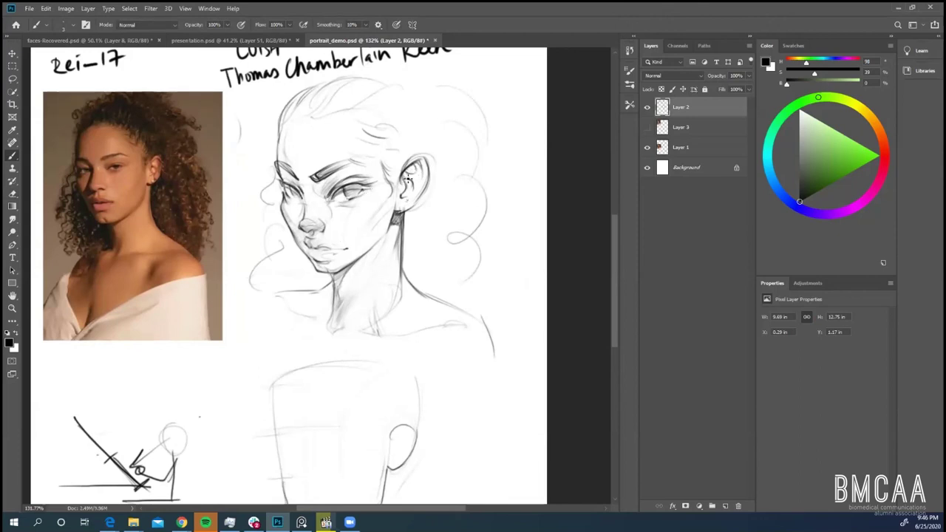
pyautogui.moveTo(406, 183); pyautogui.dragTo(410, 195)
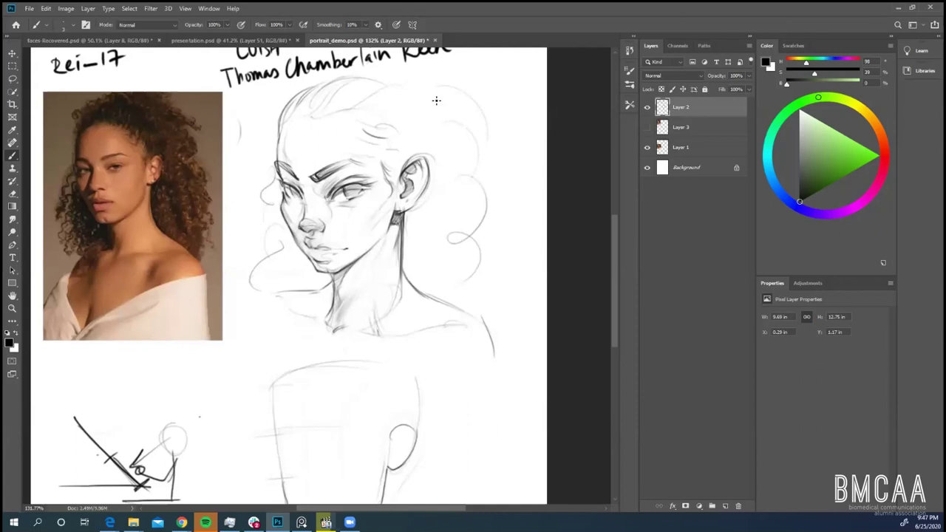
# - Add loose curls around the portrait's hair outline and strands swept back from the forehead and behind the ear
pyautogui.moveTo(426, 107); pyautogui.dragTo(454, 122)
pyautogui.moveTo(488, 273); pyautogui.dragTo(489, 296)
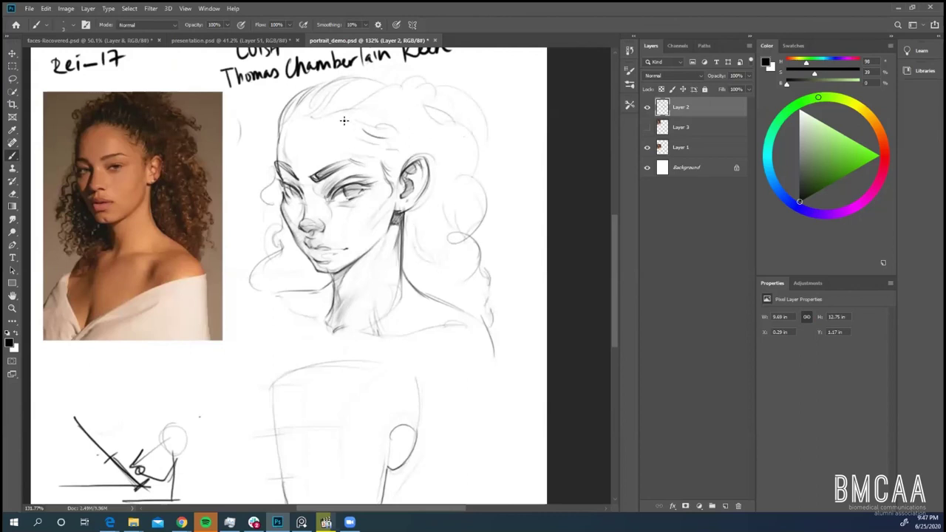
pyautogui.moveTo(434, 507); pyautogui.dragTo(426, 516)
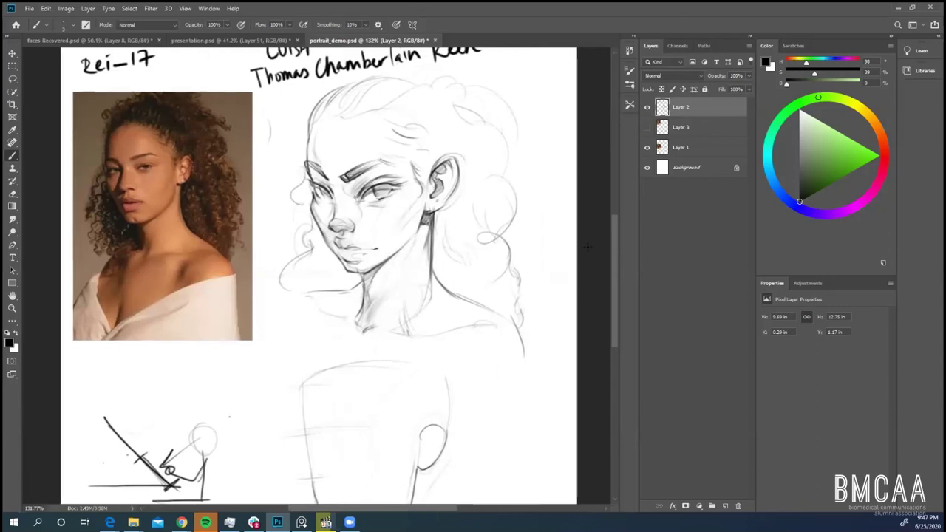
pyautogui.moveTo(615, 242); pyautogui.dragTo(615, 221)
pyautogui.scroll(1, 519, 219)
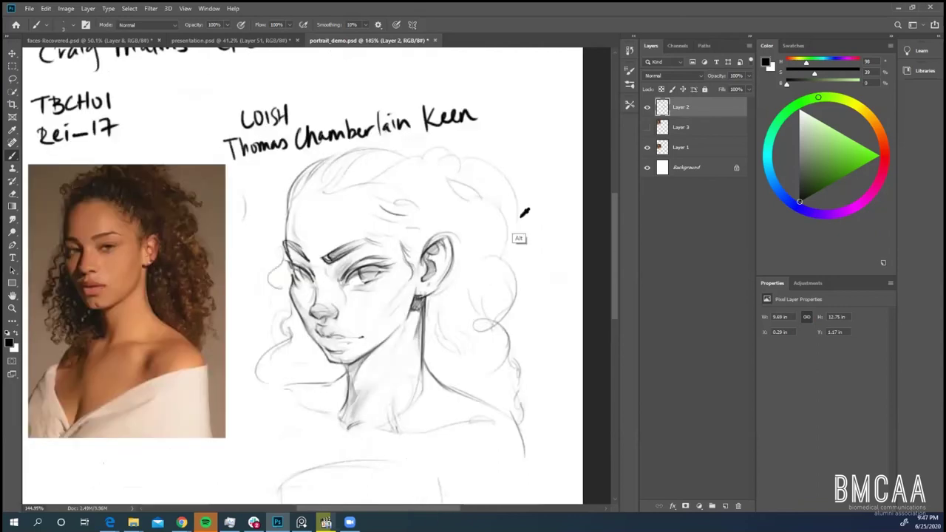
pyautogui.moveTo(446, 510); pyautogui.dragTo(433, 511)
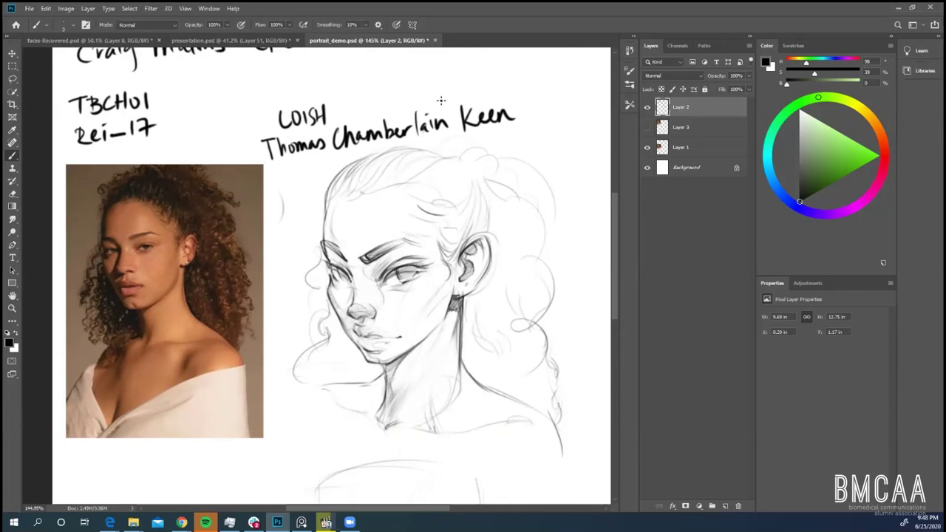
# - Handwrite an underlined "THANKS!" diagonally across the lower part of the portrait
pyautogui.moveTo(303, 411)
pyautogui.mouseDown()
pyautogui.moveTo(314, 445)
pyautogui.moveTo(344, 383)
pyautogui.mouseUp()
pyautogui.moveTo(356, 416)
pyautogui.mouseDown()
pyautogui.moveTo(372, 384)
pyautogui.moveTo(378, 405)
pyautogui.moveTo(422, 367)
pyautogui.moveTo(429, 372)
pyautogui.moveTo(454, 349)
pyautogui.moveTo(456, 322)
pyautogui.moveTo(470, 351)
pyautogui.moveTo(492, 350)
pyautogui.mouseUp()
pyautogui.moveTo(531, 304); pyautogui.dragTo(502, 356)
pyautogui.moveTo(300, 466); pyautogui.dragTo(532, 357)
pyautogui.moveTo(553, 261); pyautogui.dragTo(560, 327)
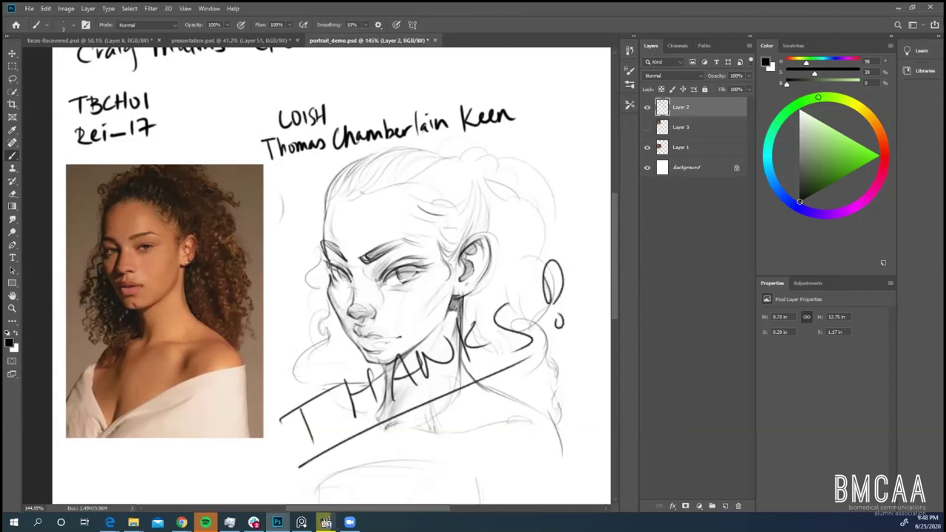